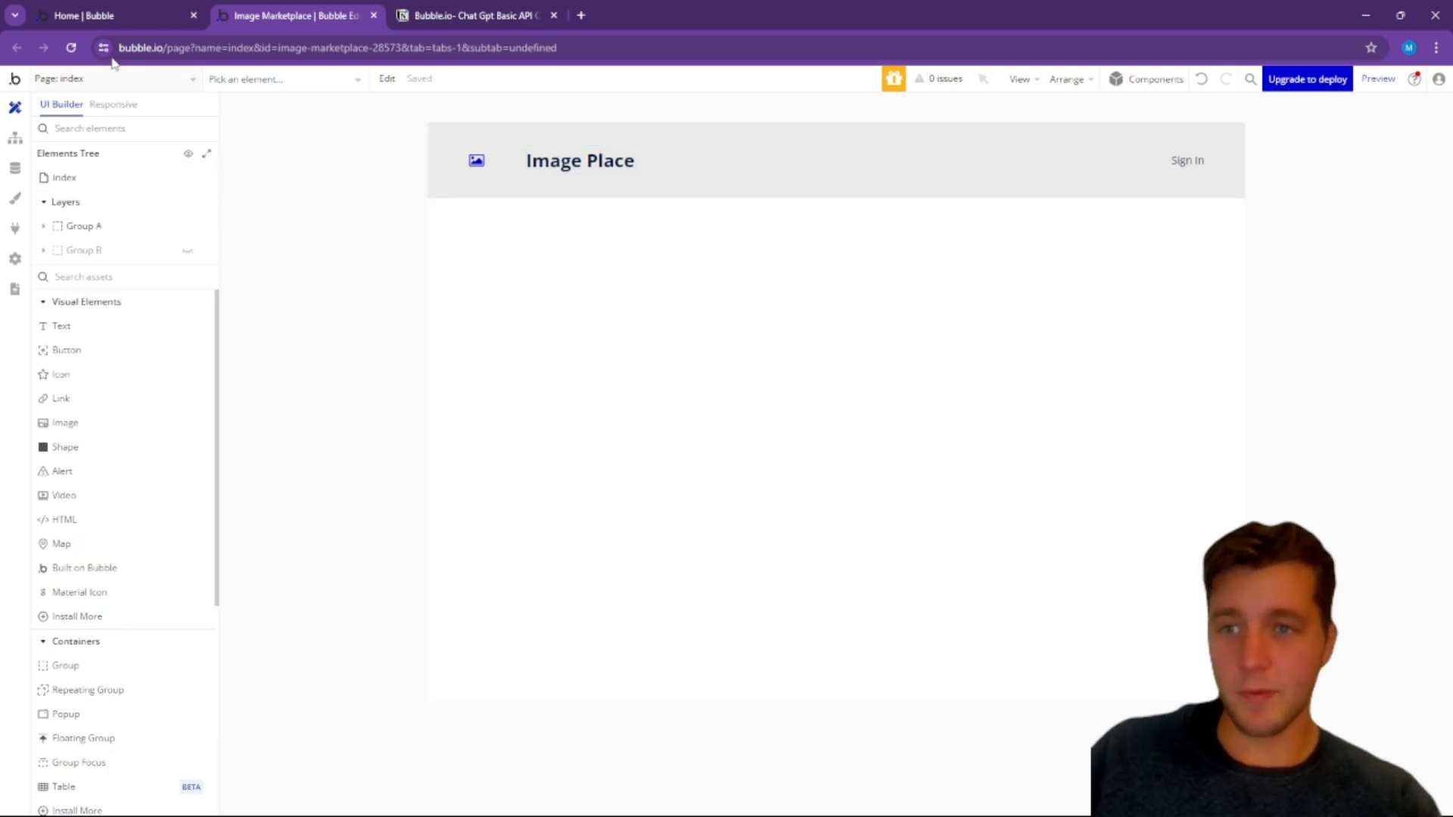
Step: Create a new blank page named ai_response and check the project to-do list in the Notion tab
left_click(156, 80)
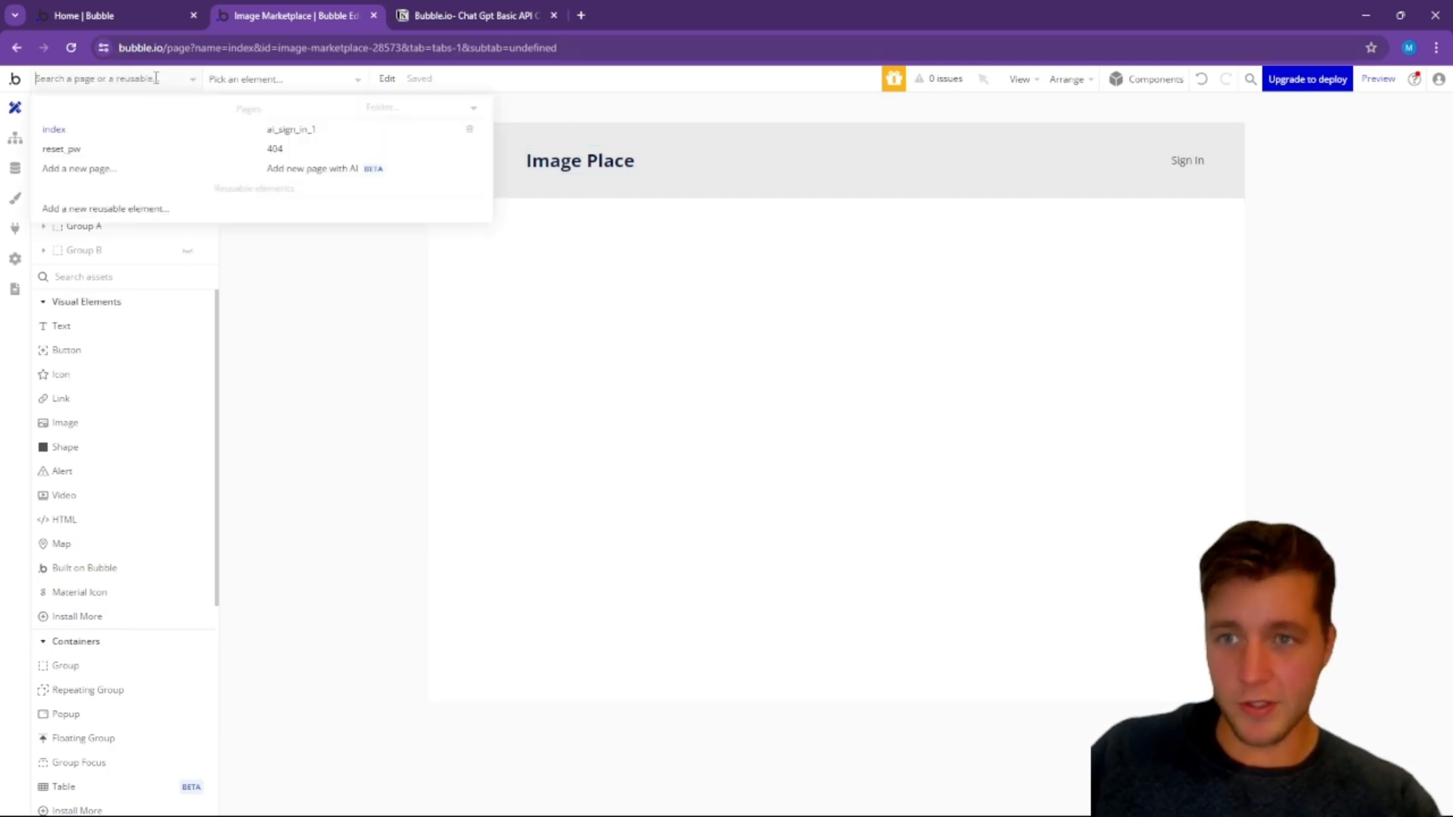
left_click(96, 171)
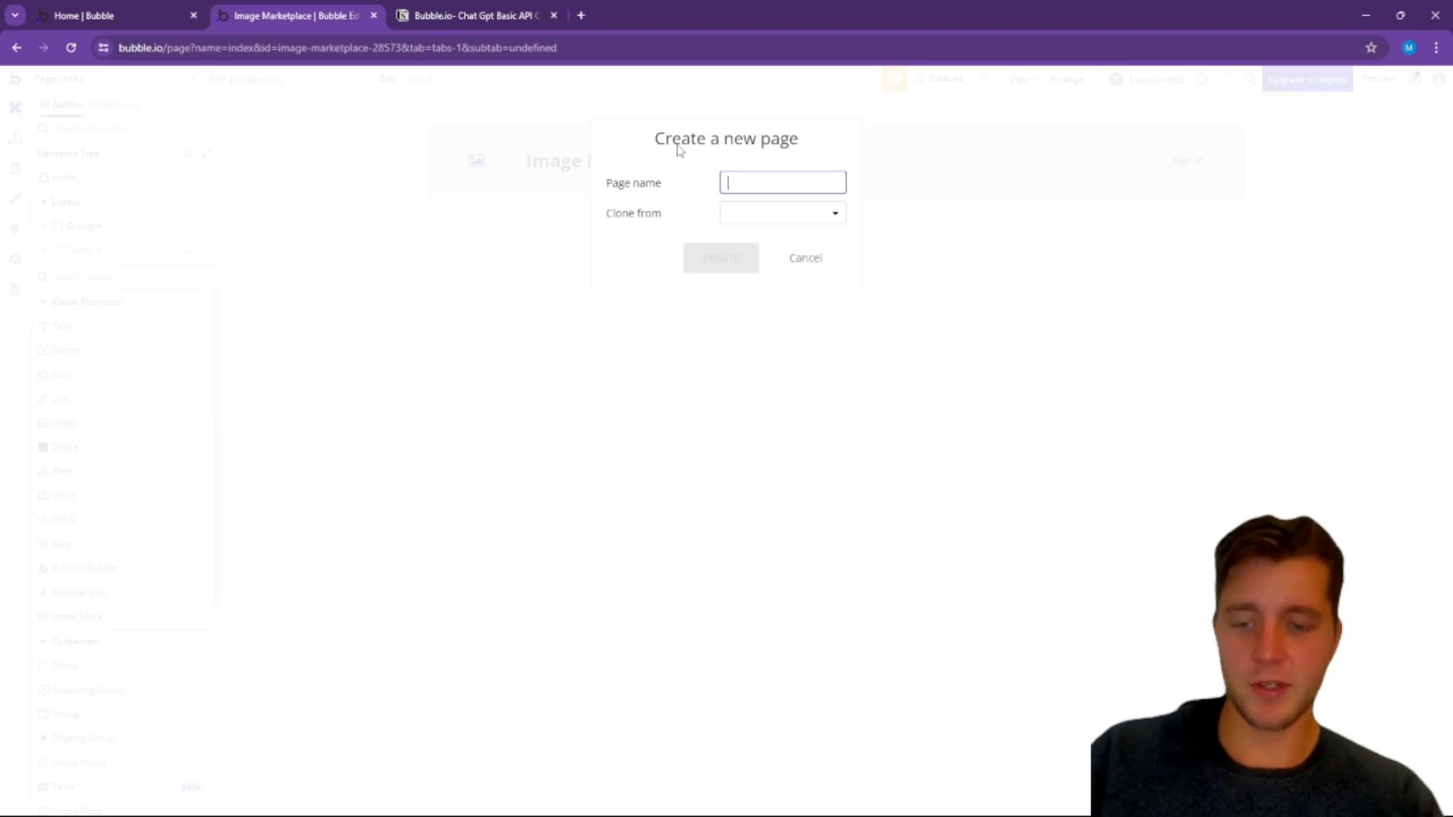
type("ai_response")
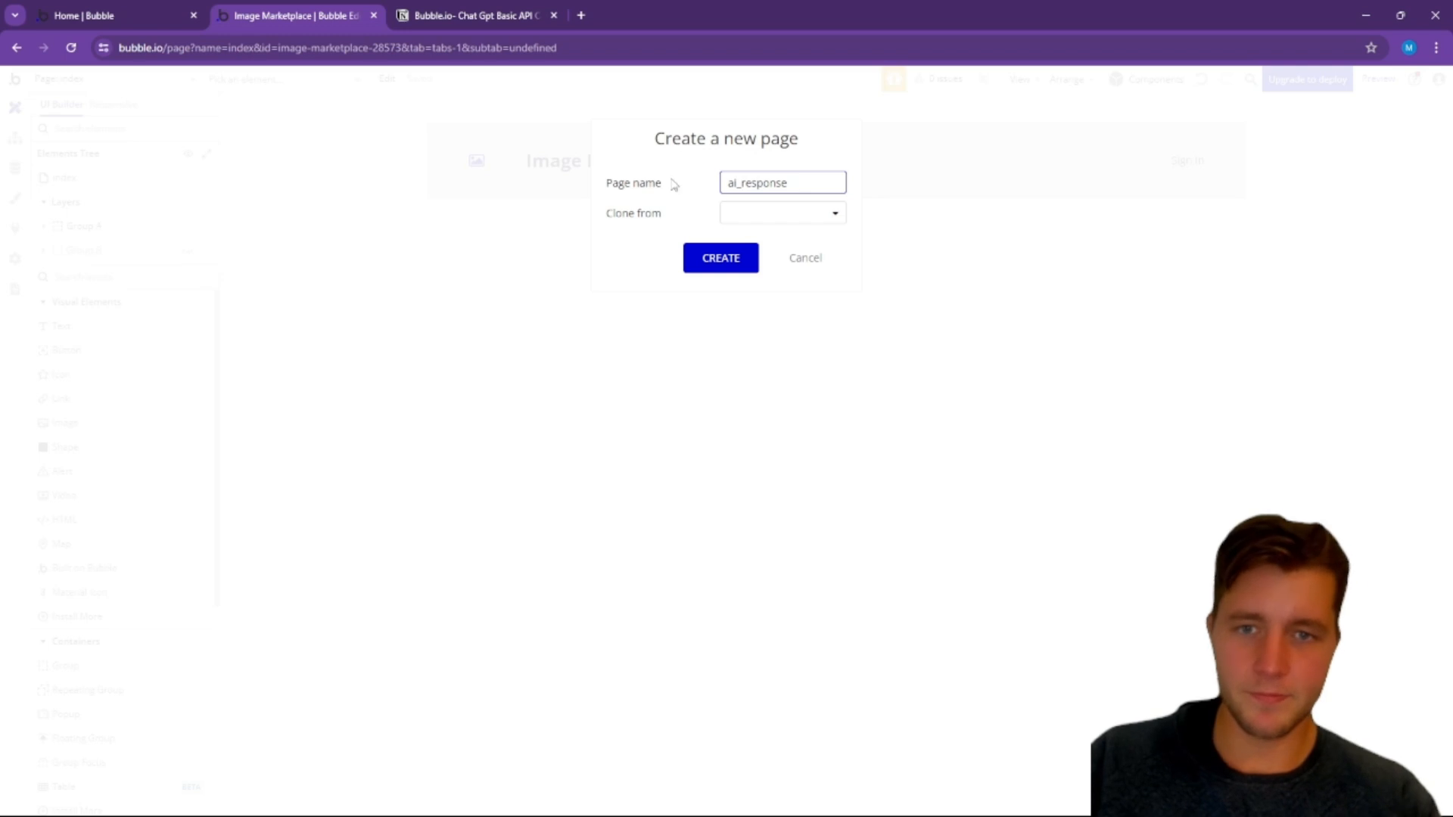
left_click(723, 259)
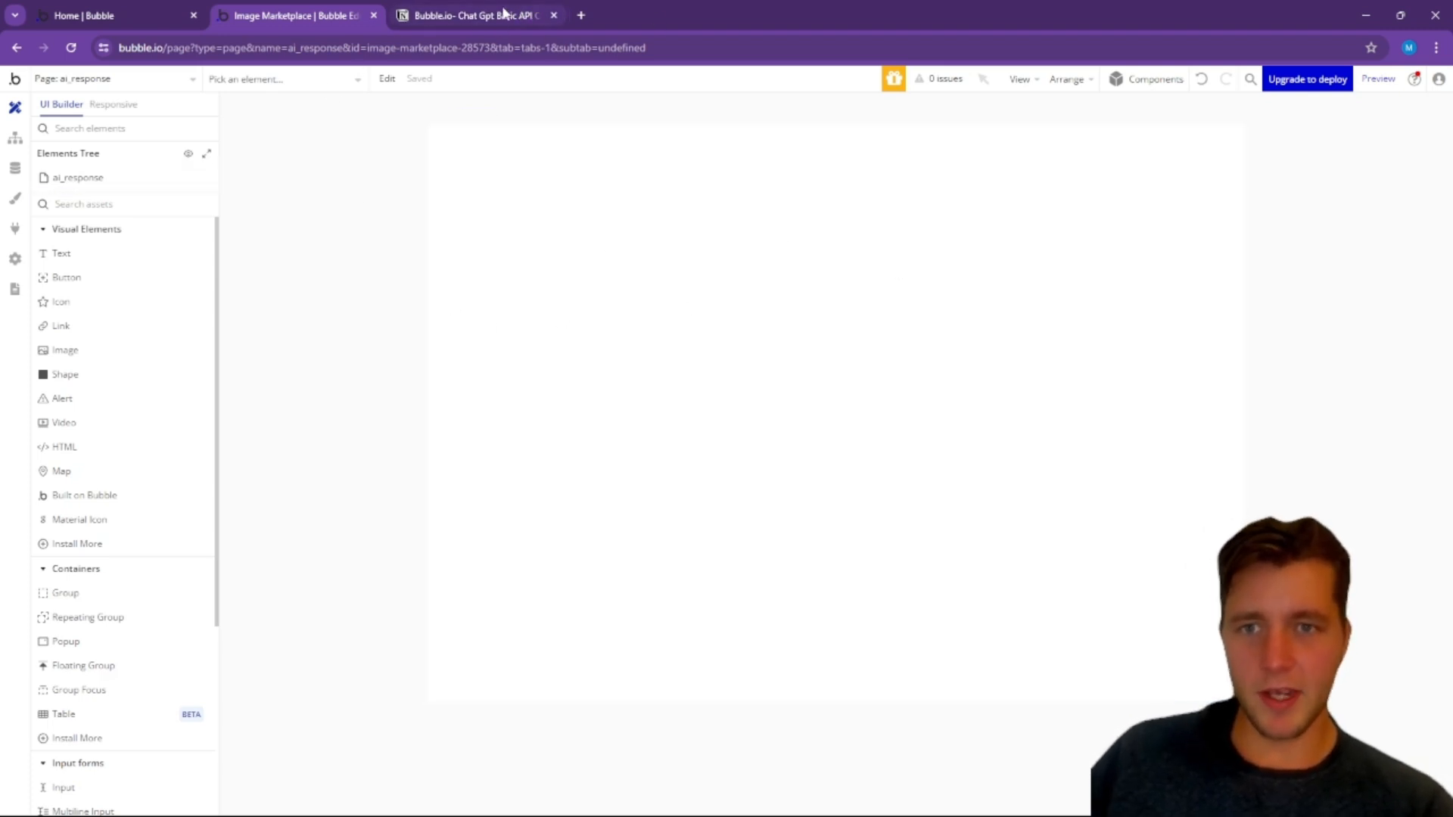
left_click(506, 14)
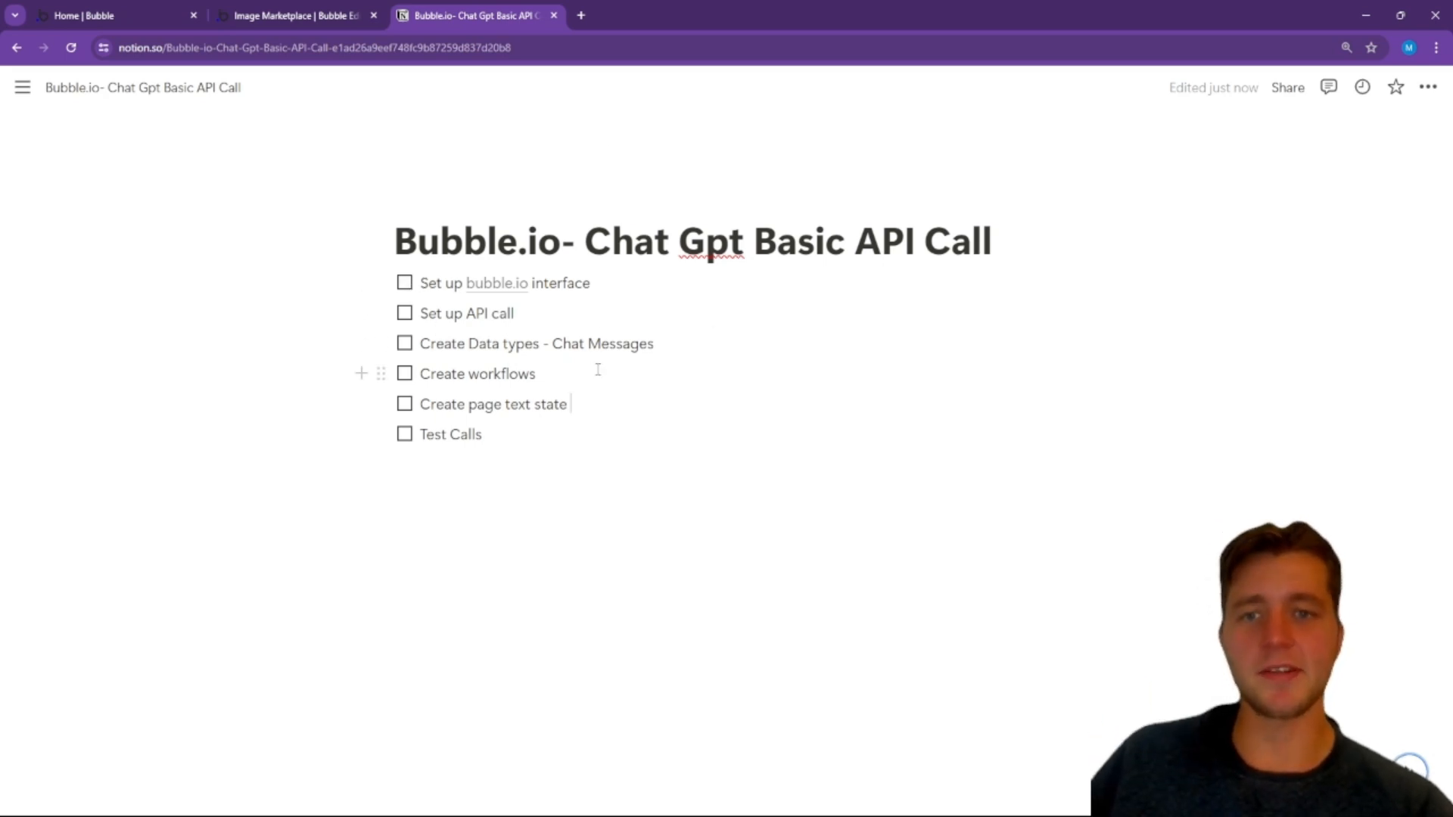
left_click(311, 22)
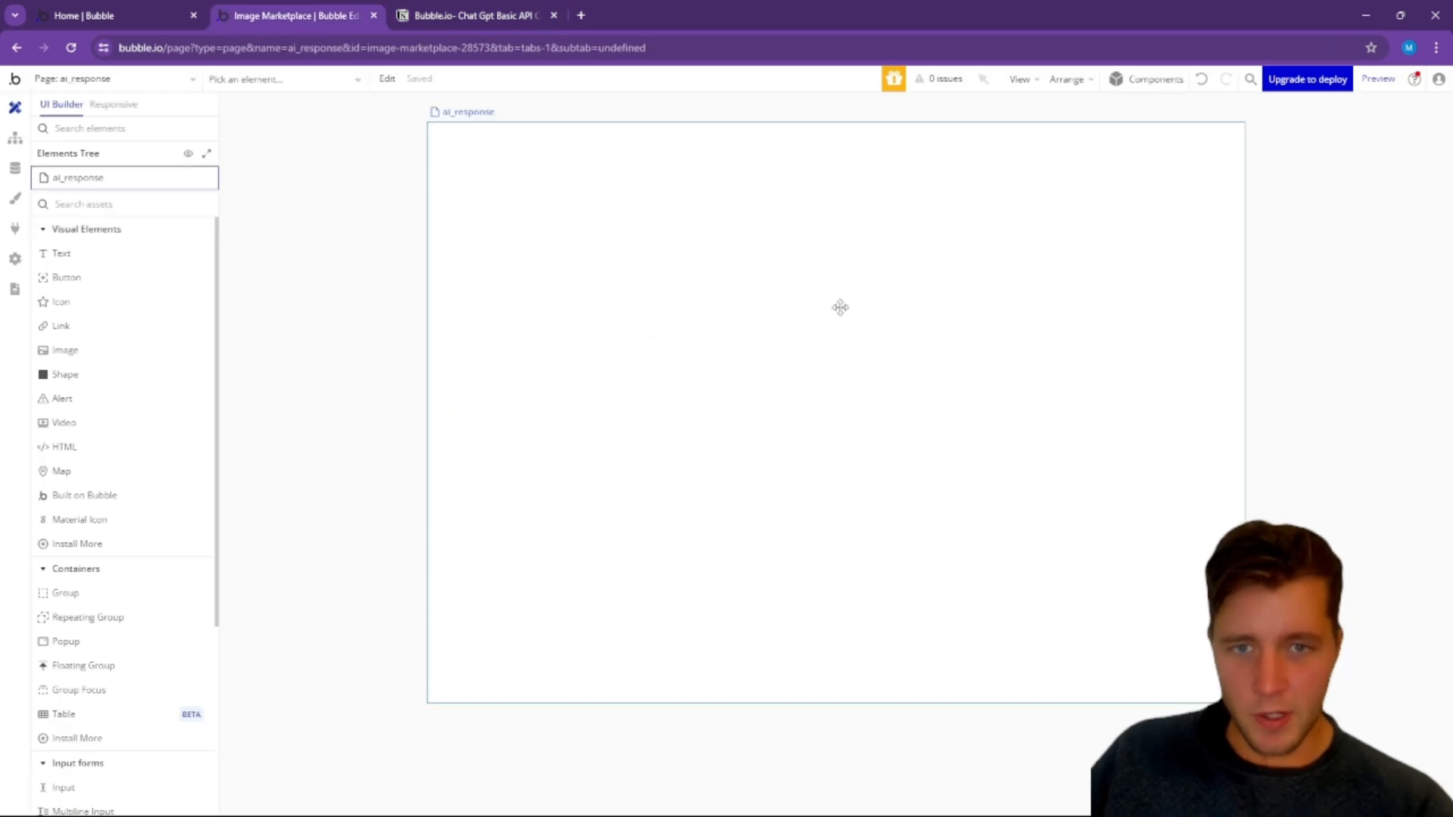
Step: Find the Group container among the elements and place one on the ai_response page
left_click(839, 308)
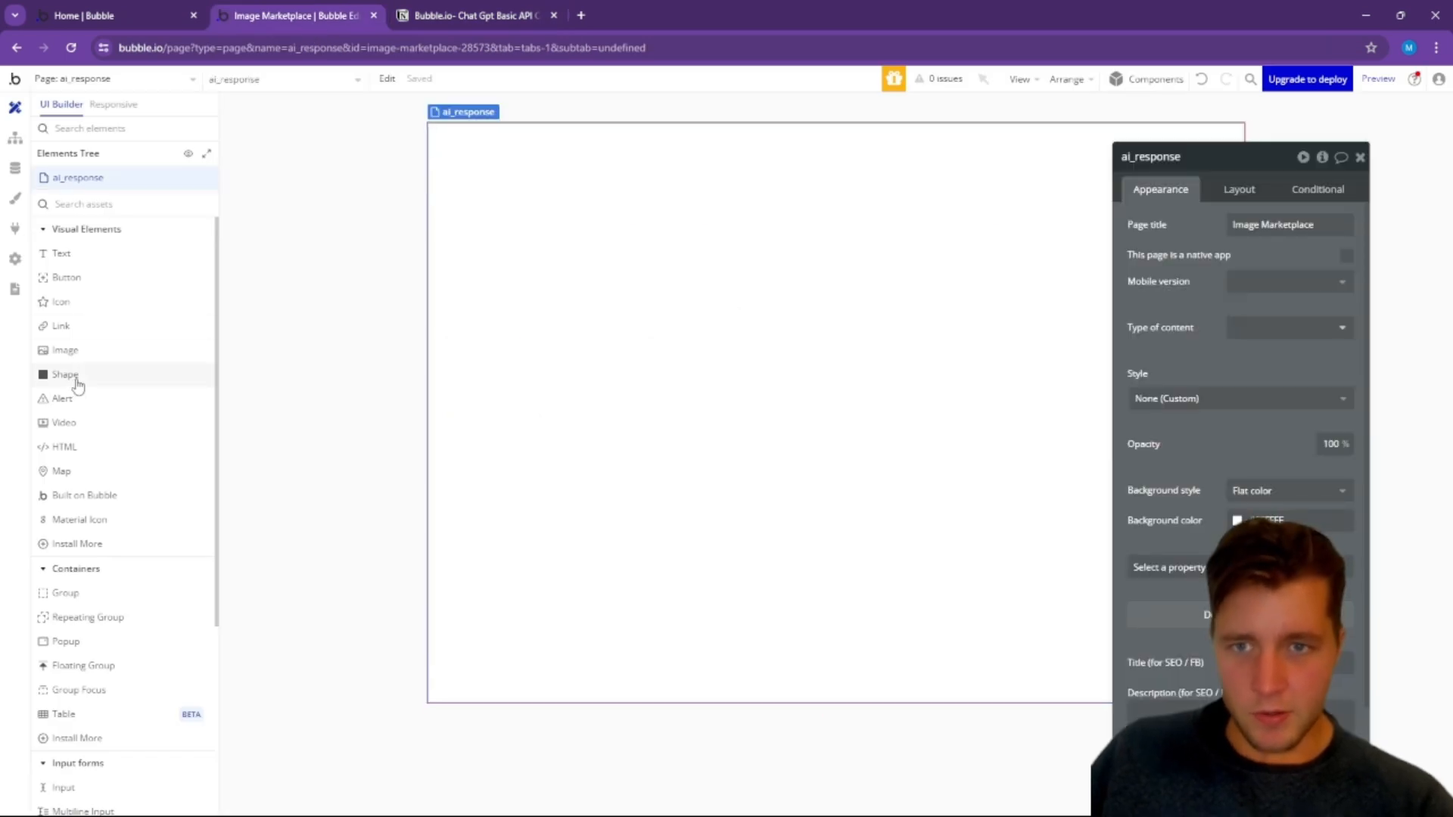
left_click(99, 130)
type("group")
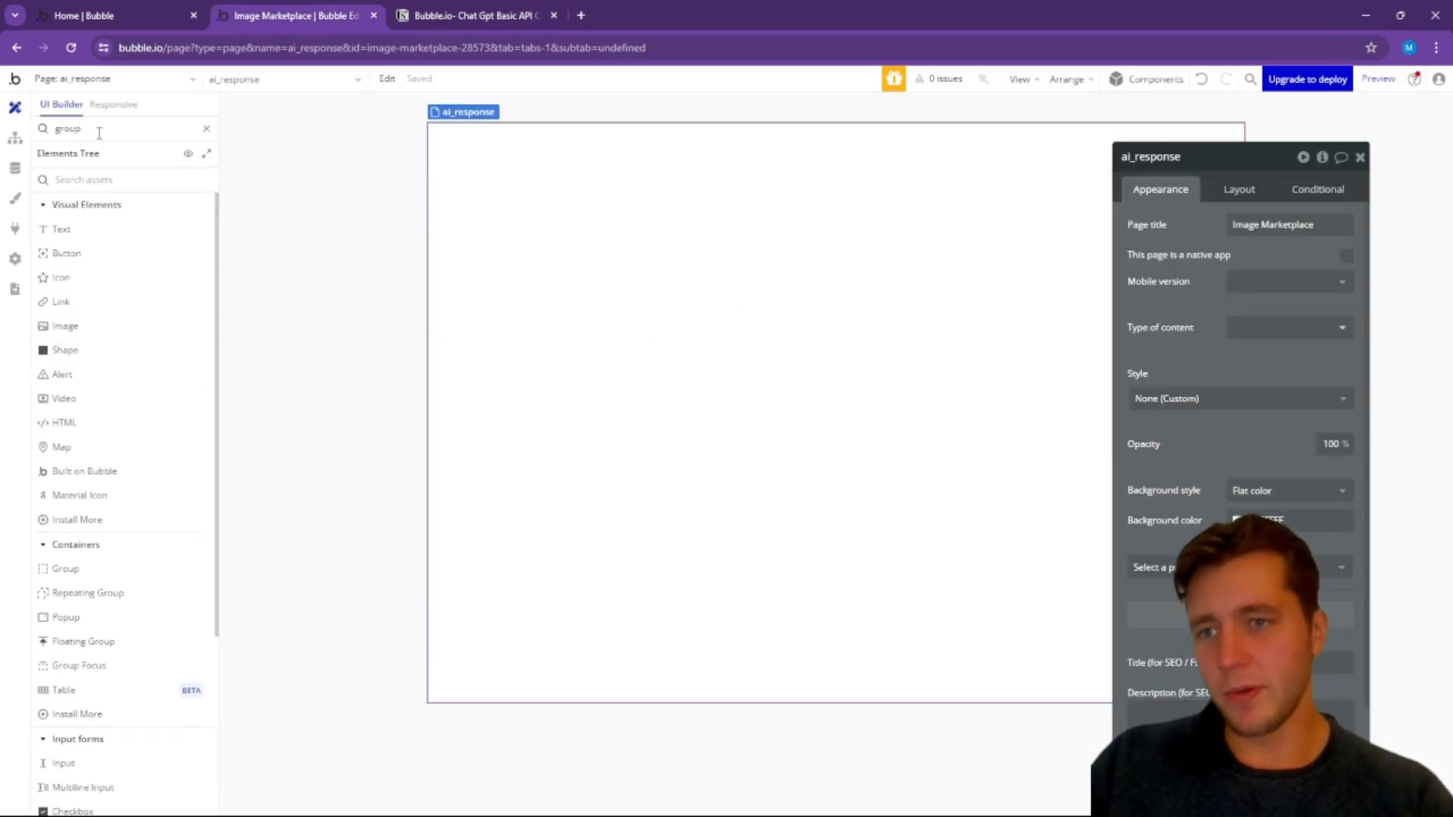
left_click(85, 179)
type("group")
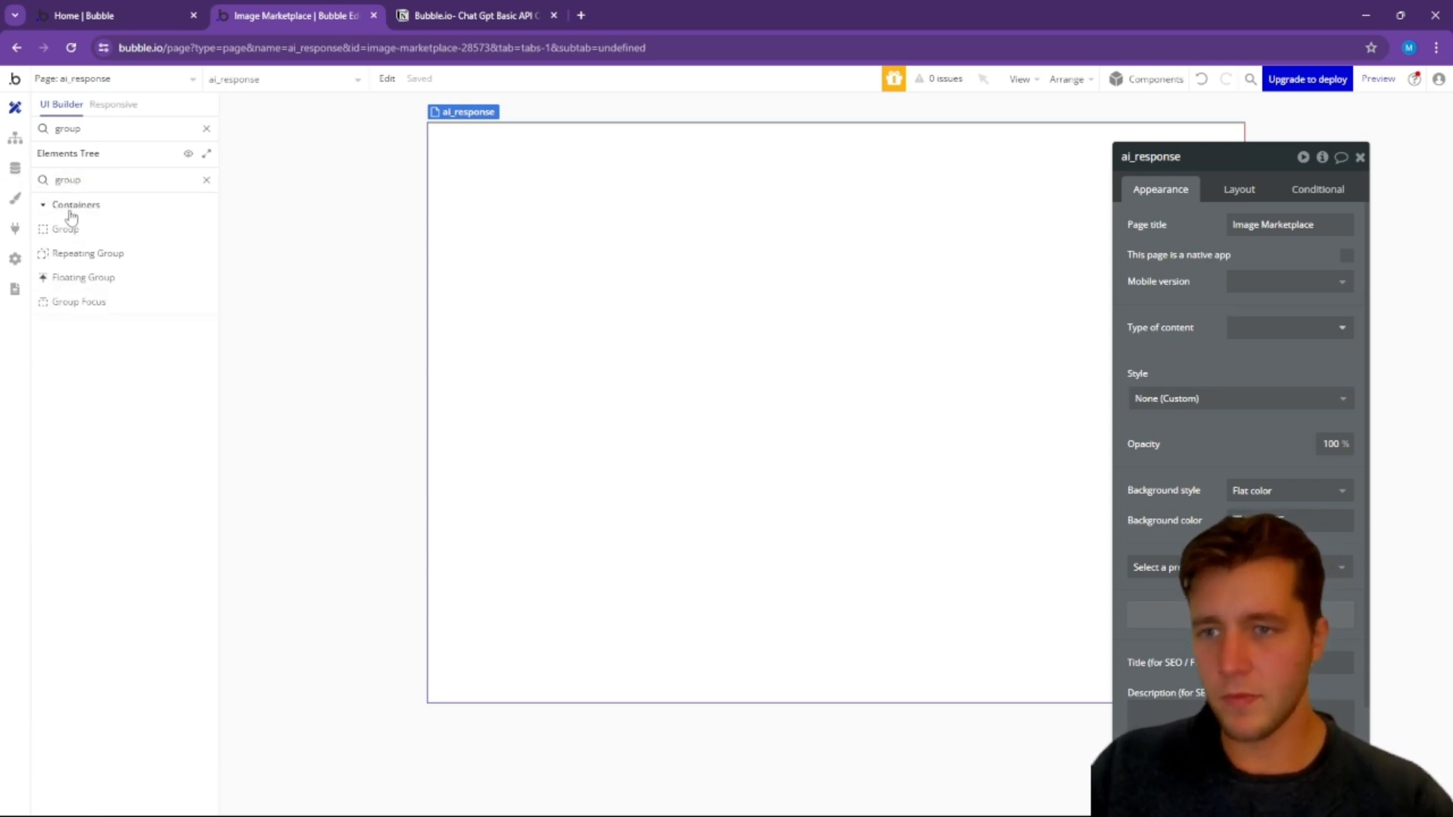
left_click_drag(66, 230, 589, 211)
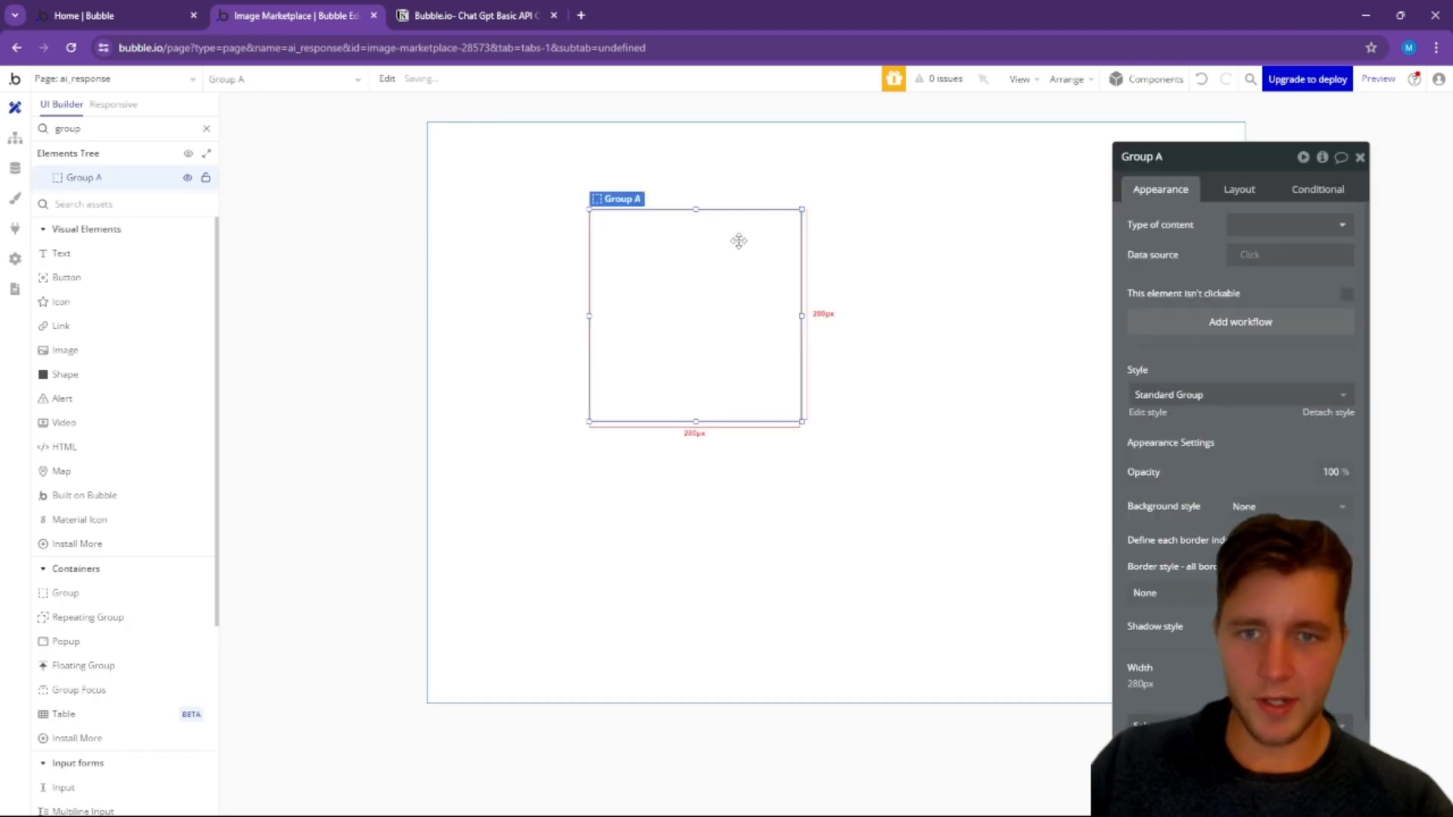
Step: Set the ai_response page's container layout to Column
left_click(848, 218)
left_click(1234, 191)
left_click(1283, 222)
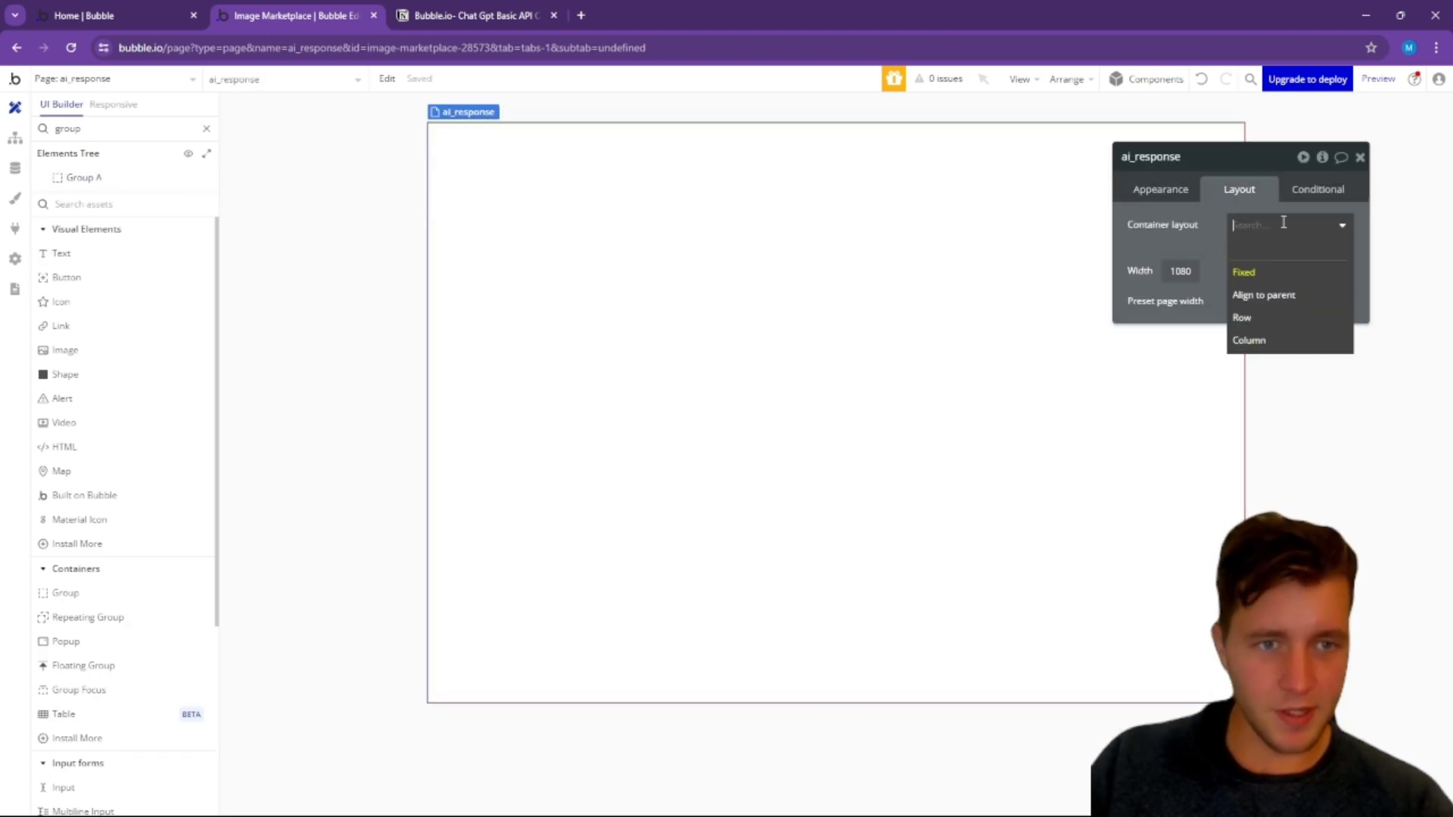
left_click(1255, 338)
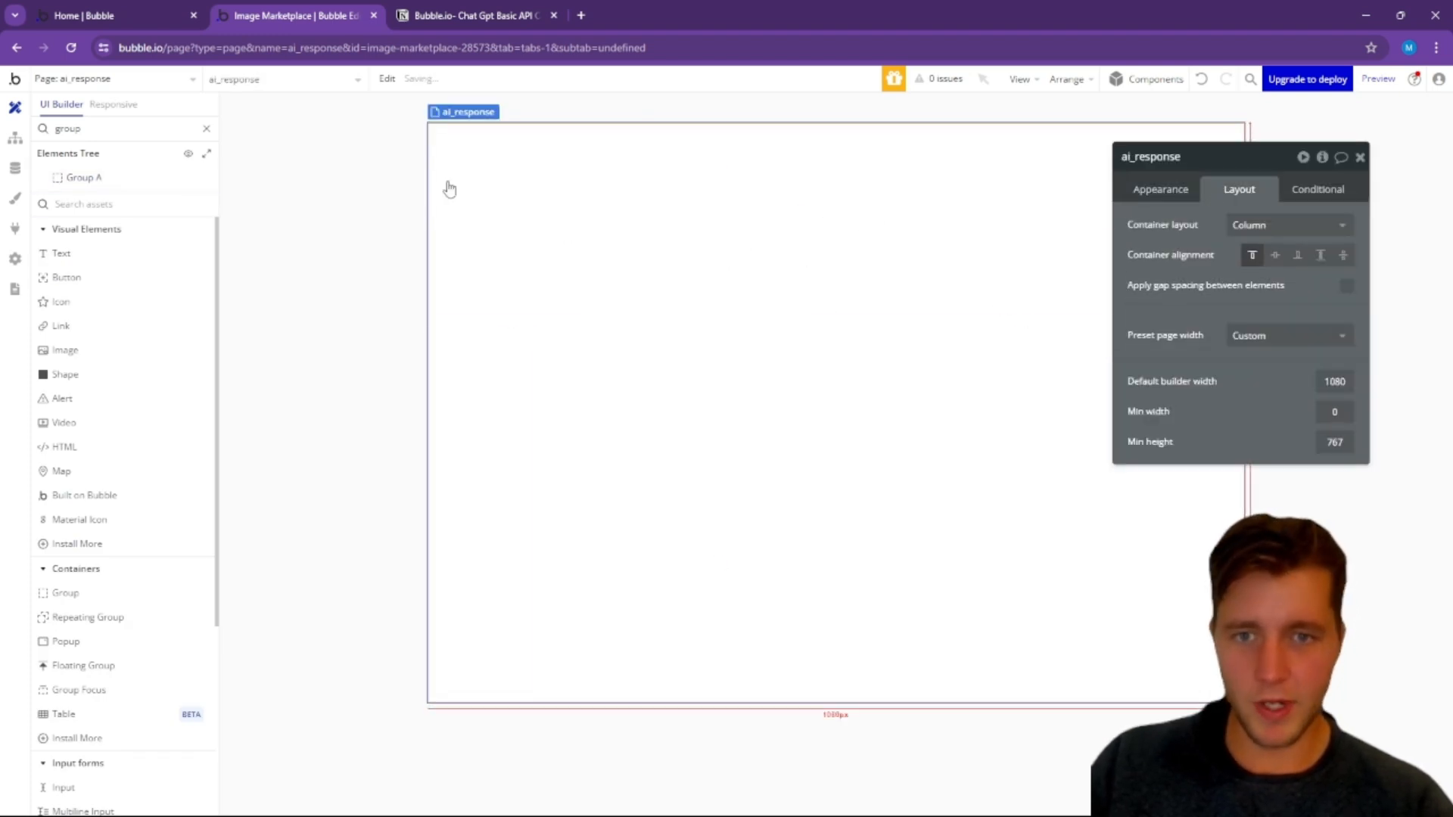
Step: Turn off fixed width and fit width to content for Group A so it spans the page
left_click(493, 152)
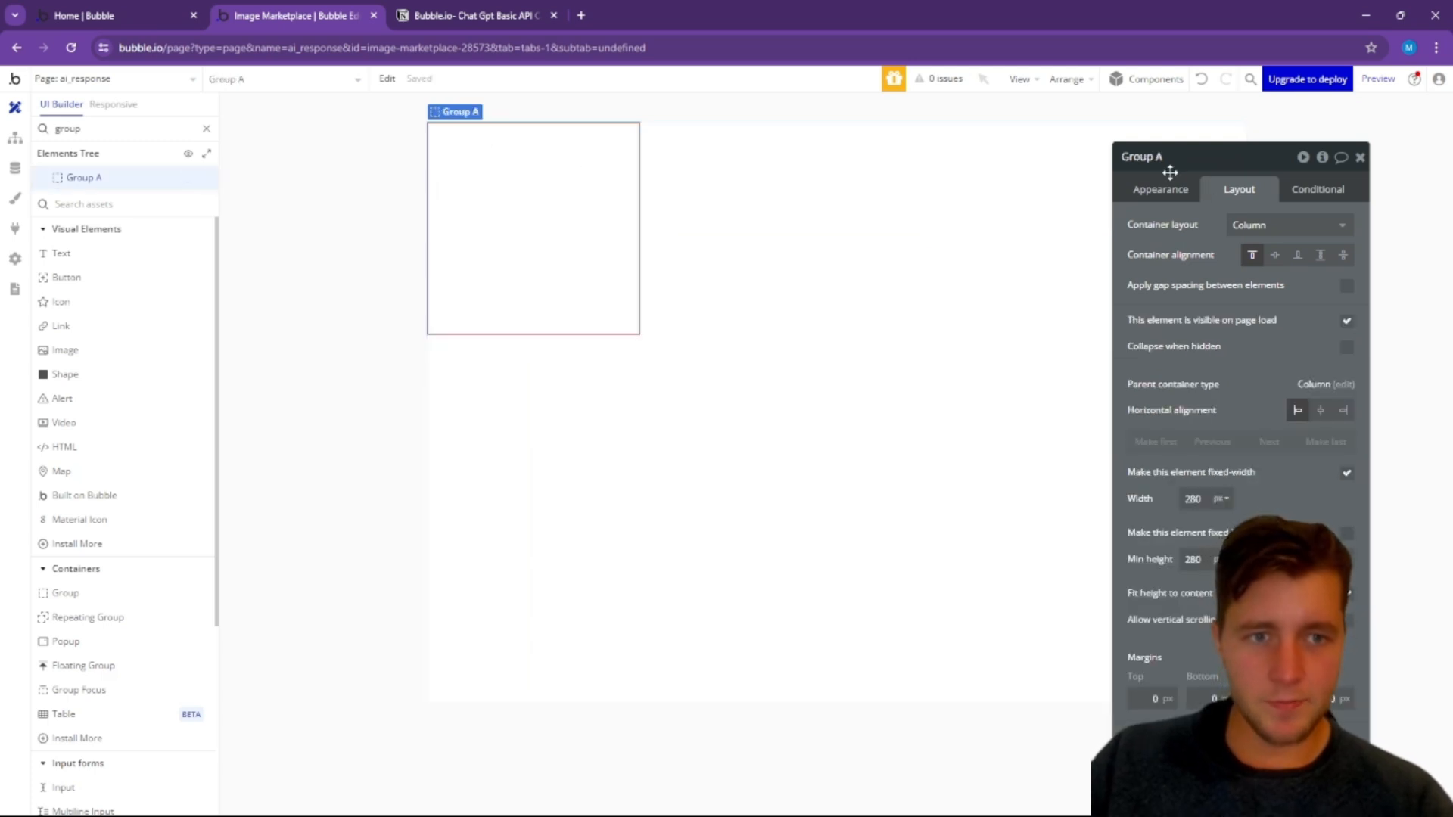
left_click(1348, 475)
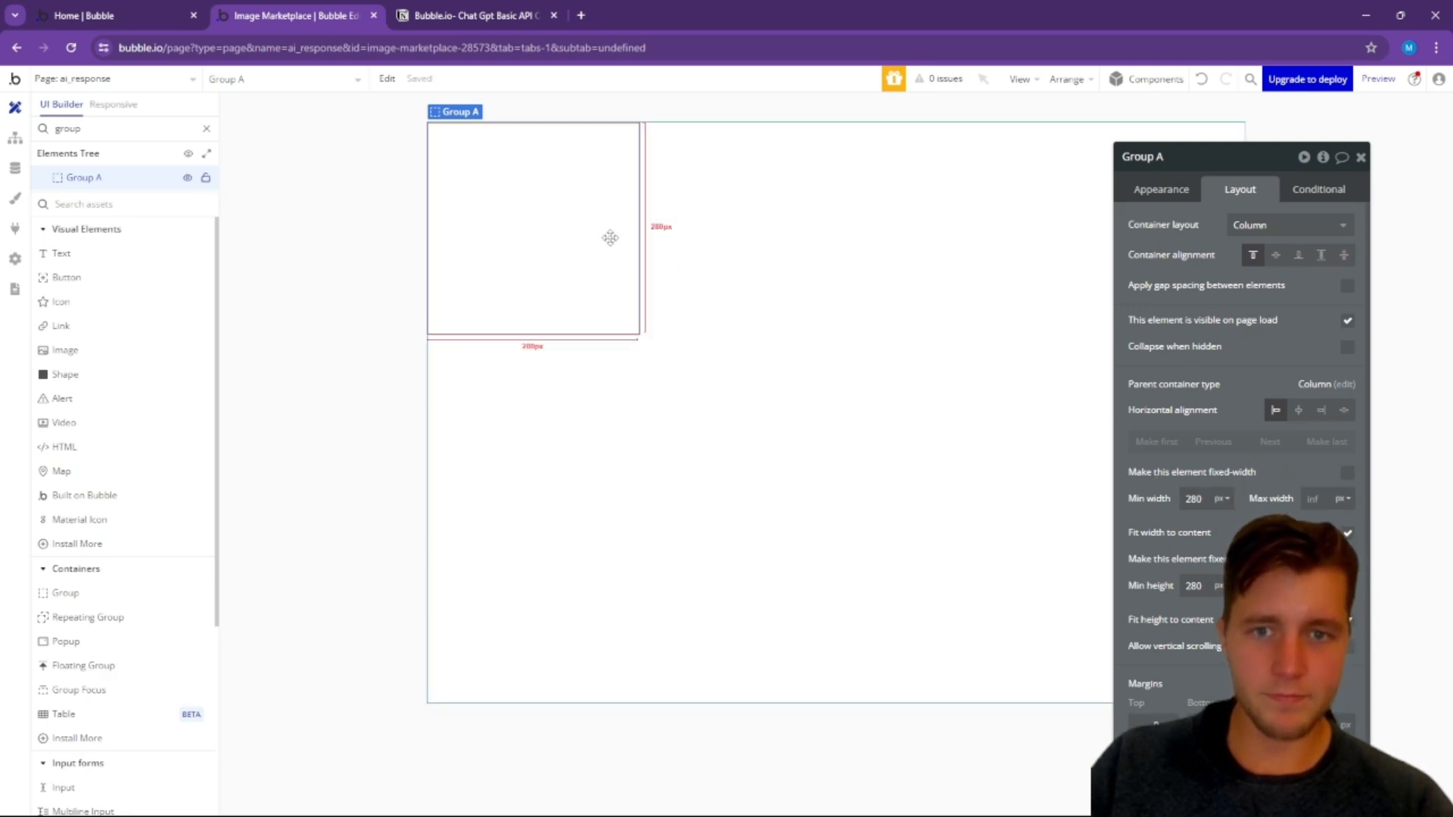
left_click(1348, 534)
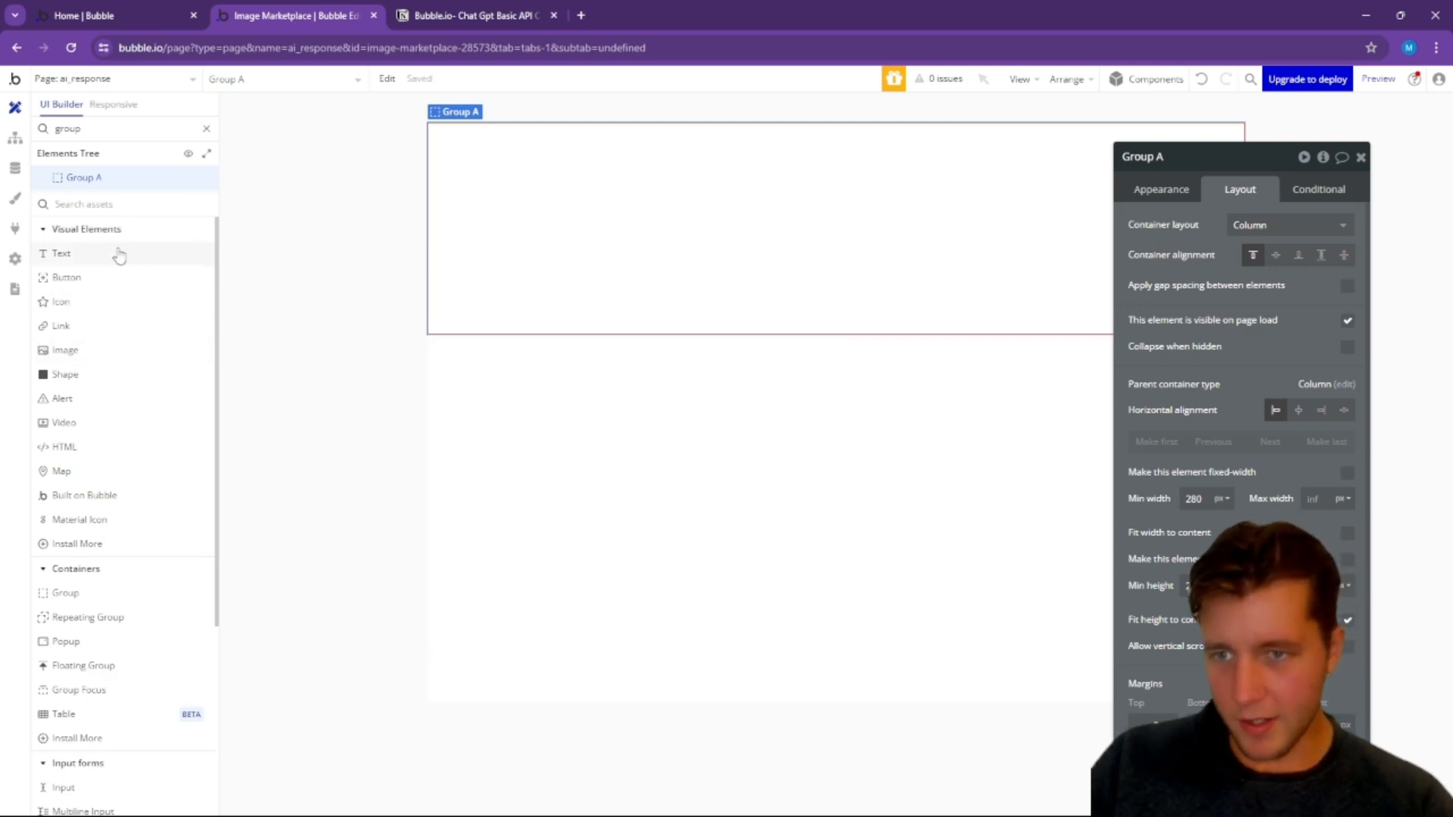
Step: Add a text Input and a Button inside Group A
left_click(95, 209)
type("input")
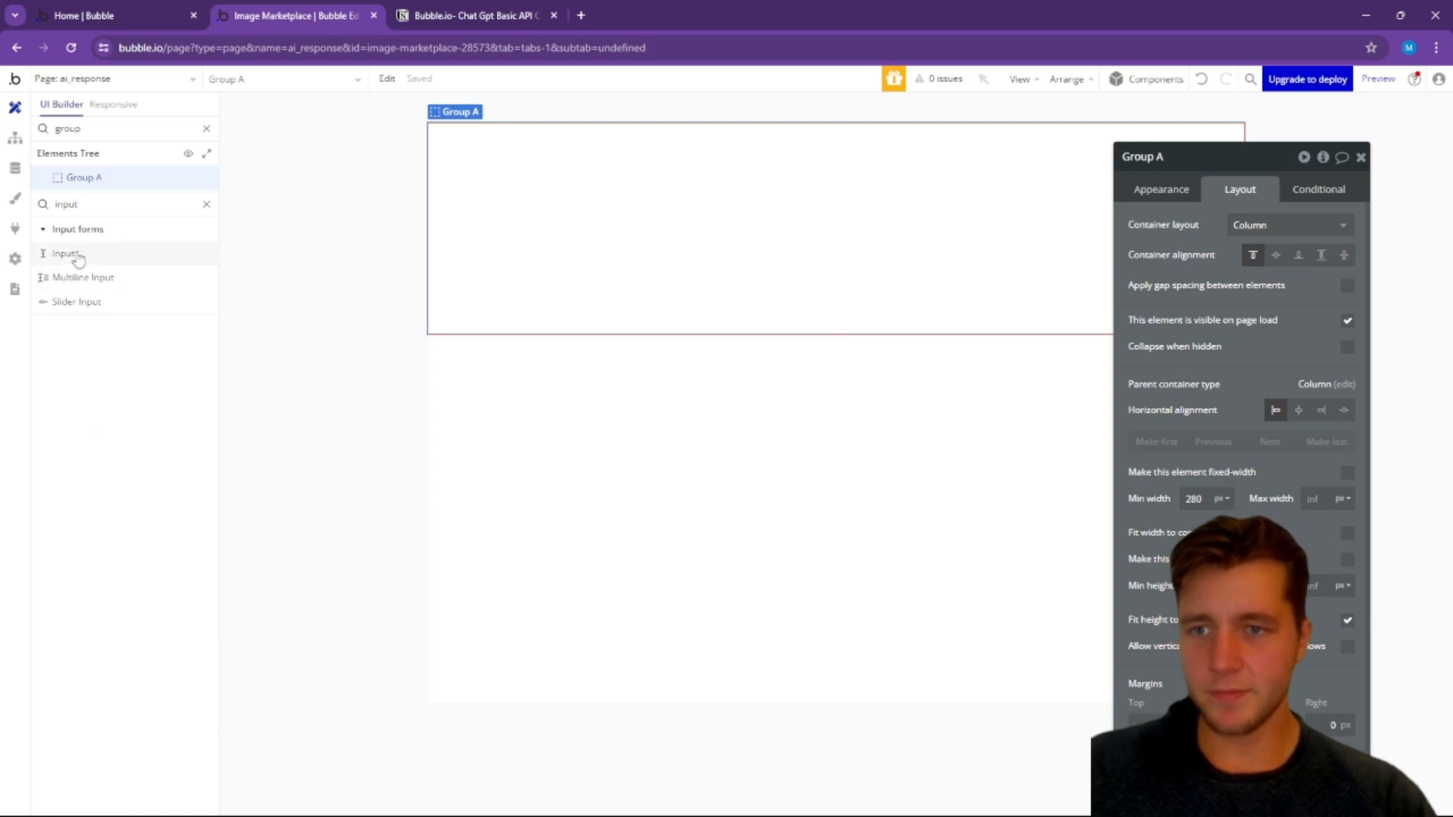
left_click_drag(65, 252, 827, 236)
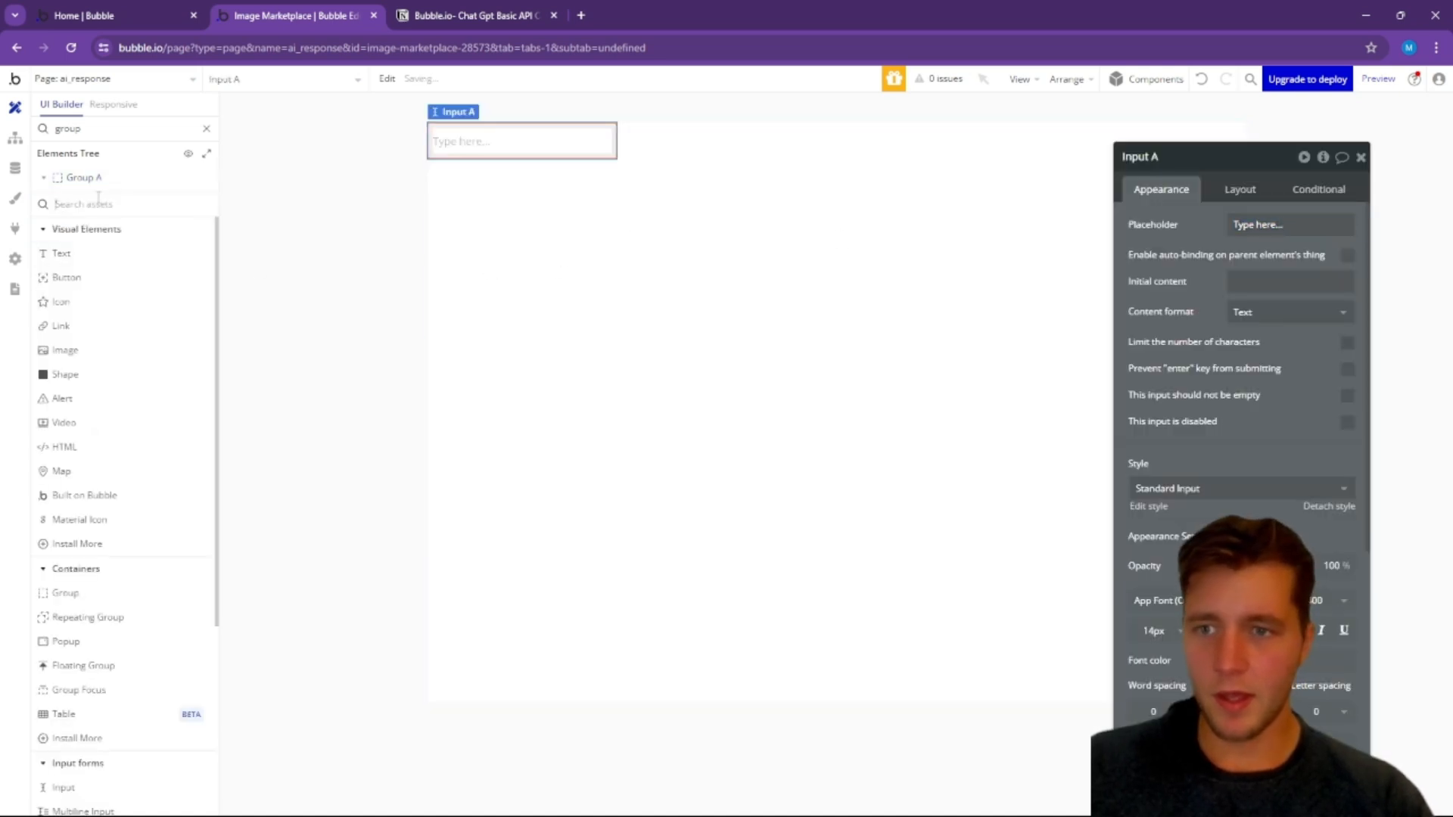
left_click(98, 202)
type("button")
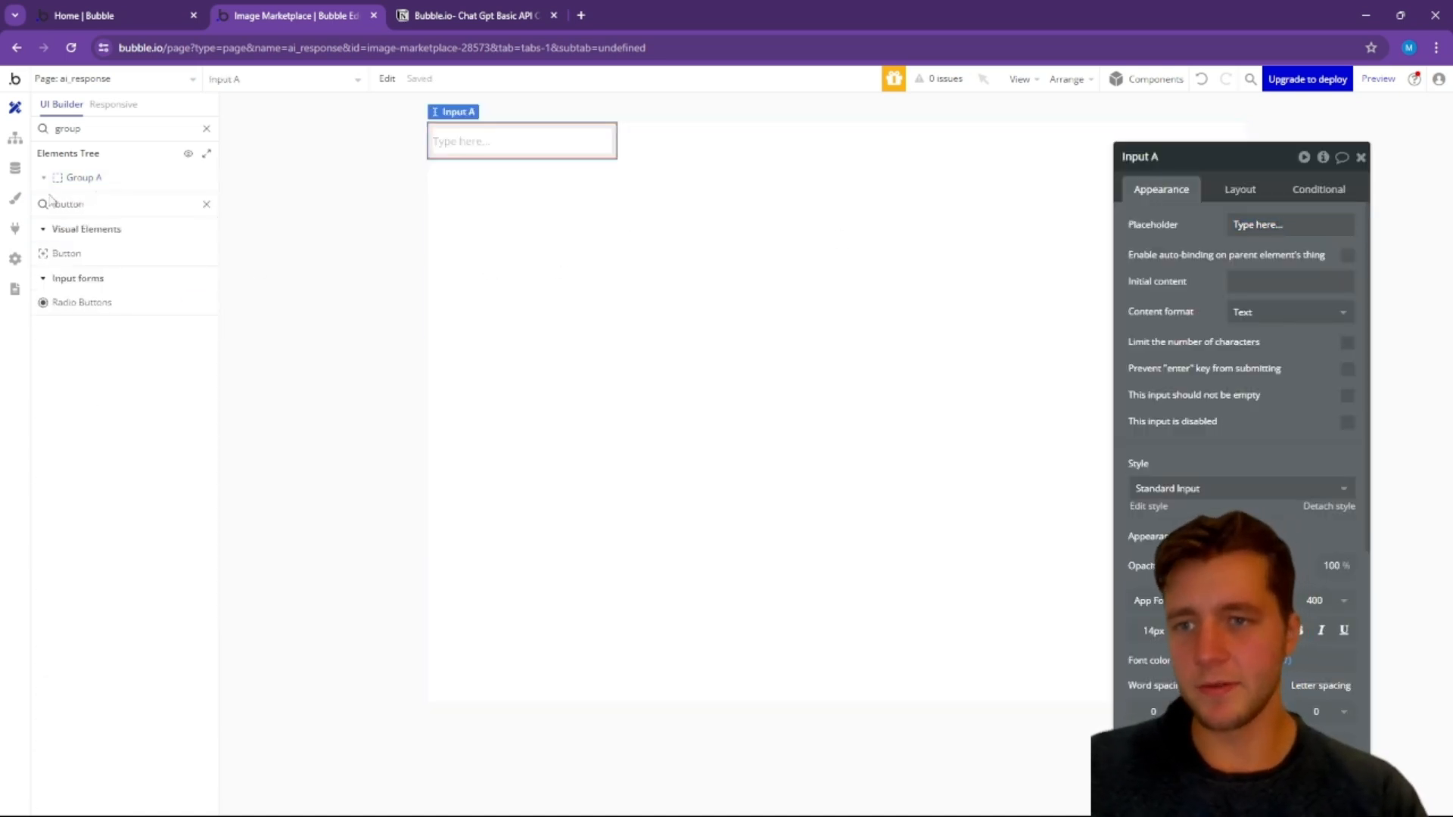
left_click_drag(73, 264, 684, 188)
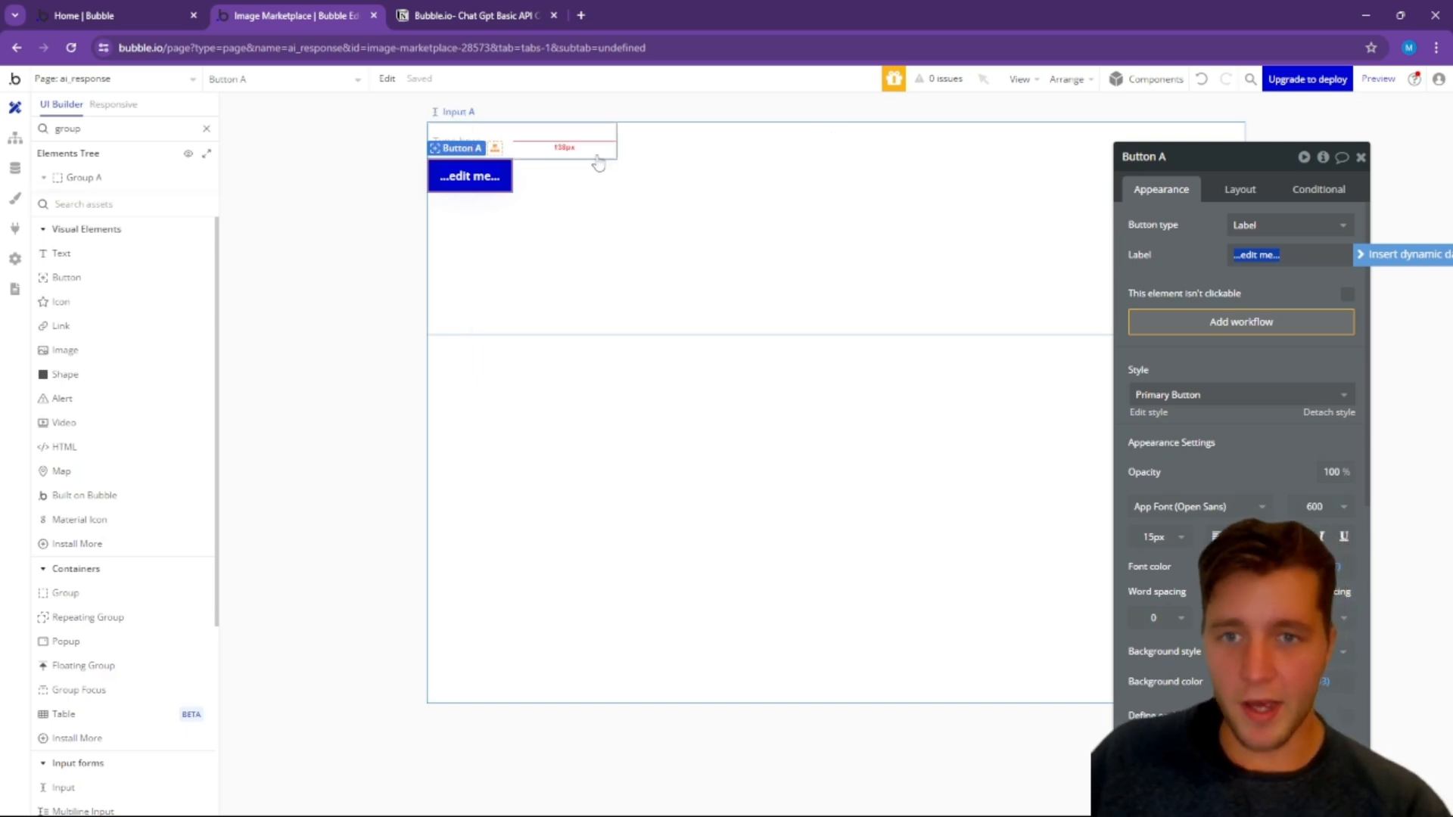
Step: Change Group A's container layout to Row
left_click(684, 217)
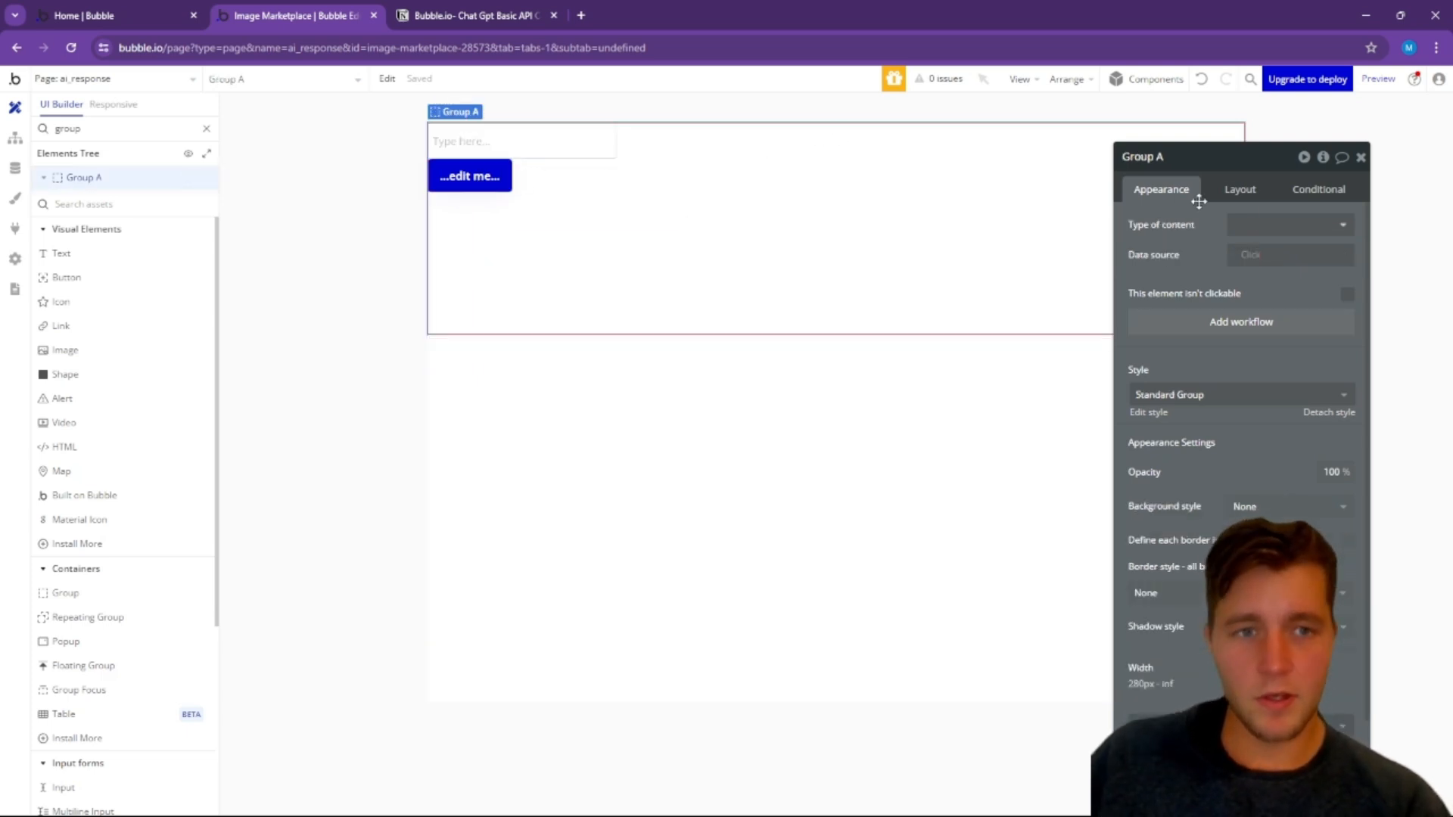
left_click(1261, 224)
left_click(1239, 189)
left_click(1268, 234)
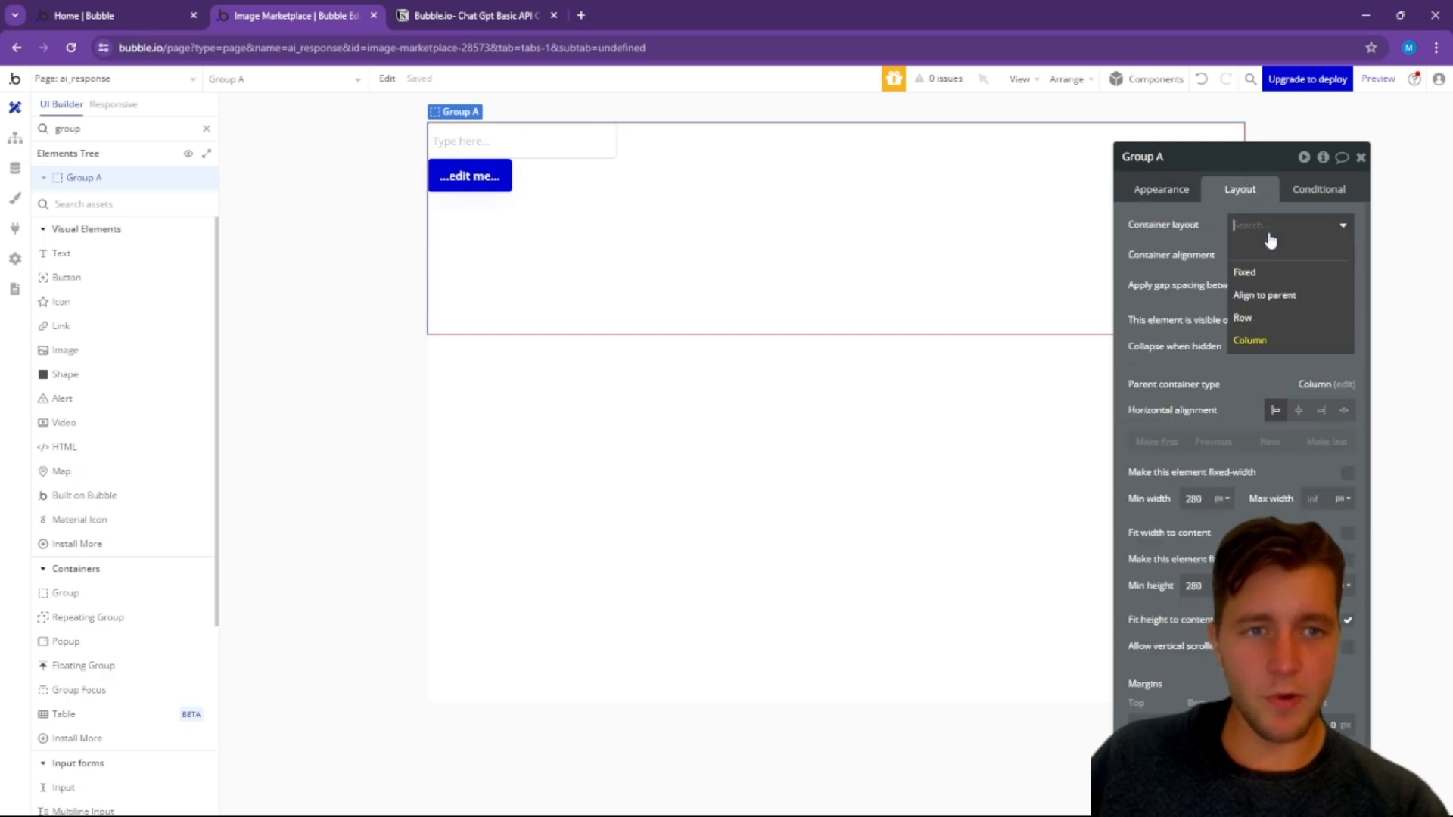
left_click(1253, 321)
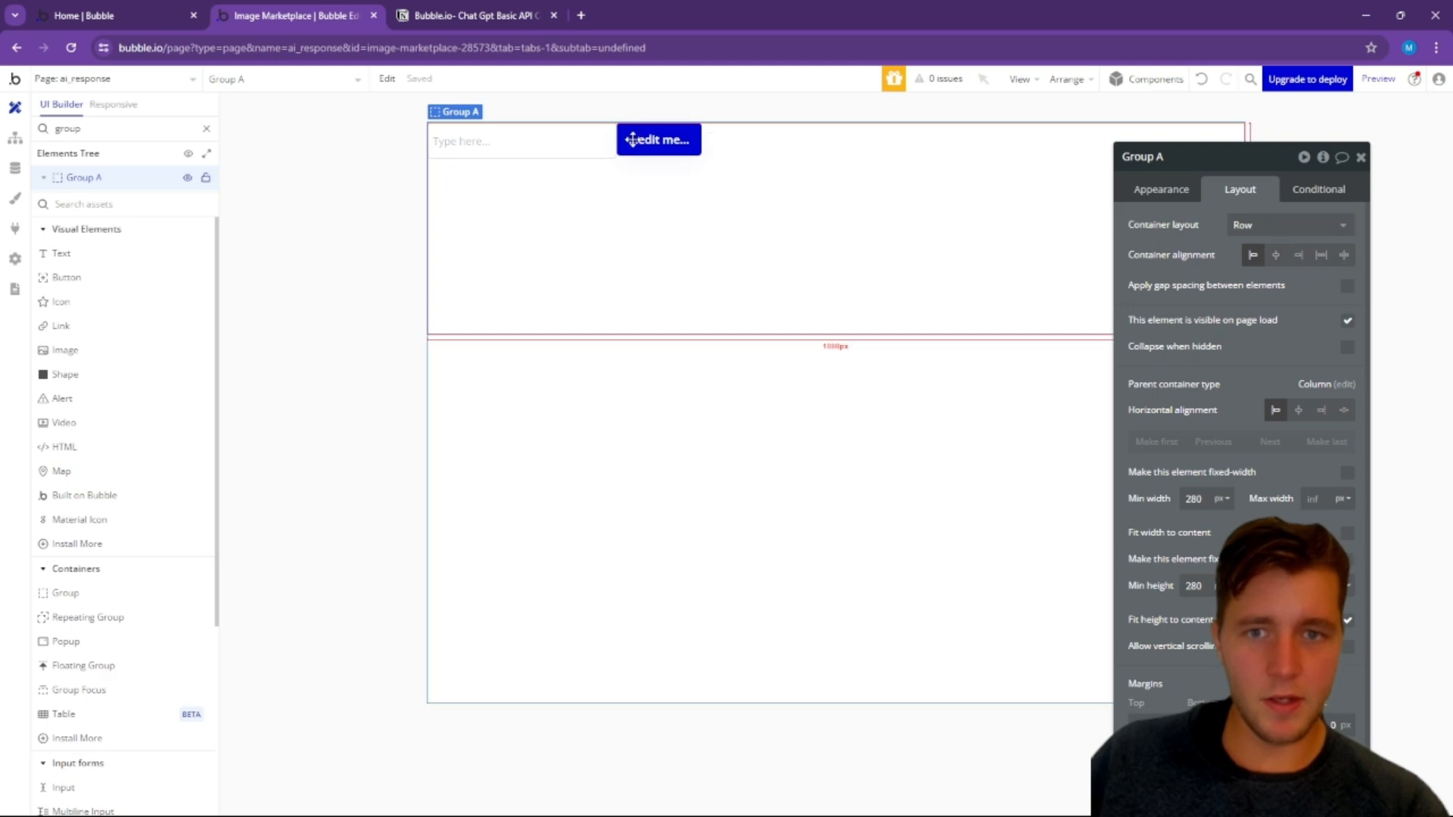
Step: Center the input and the button vertically, and center Group A's contents horizontally
left_click(605, 145)
left_click(1323, 308)
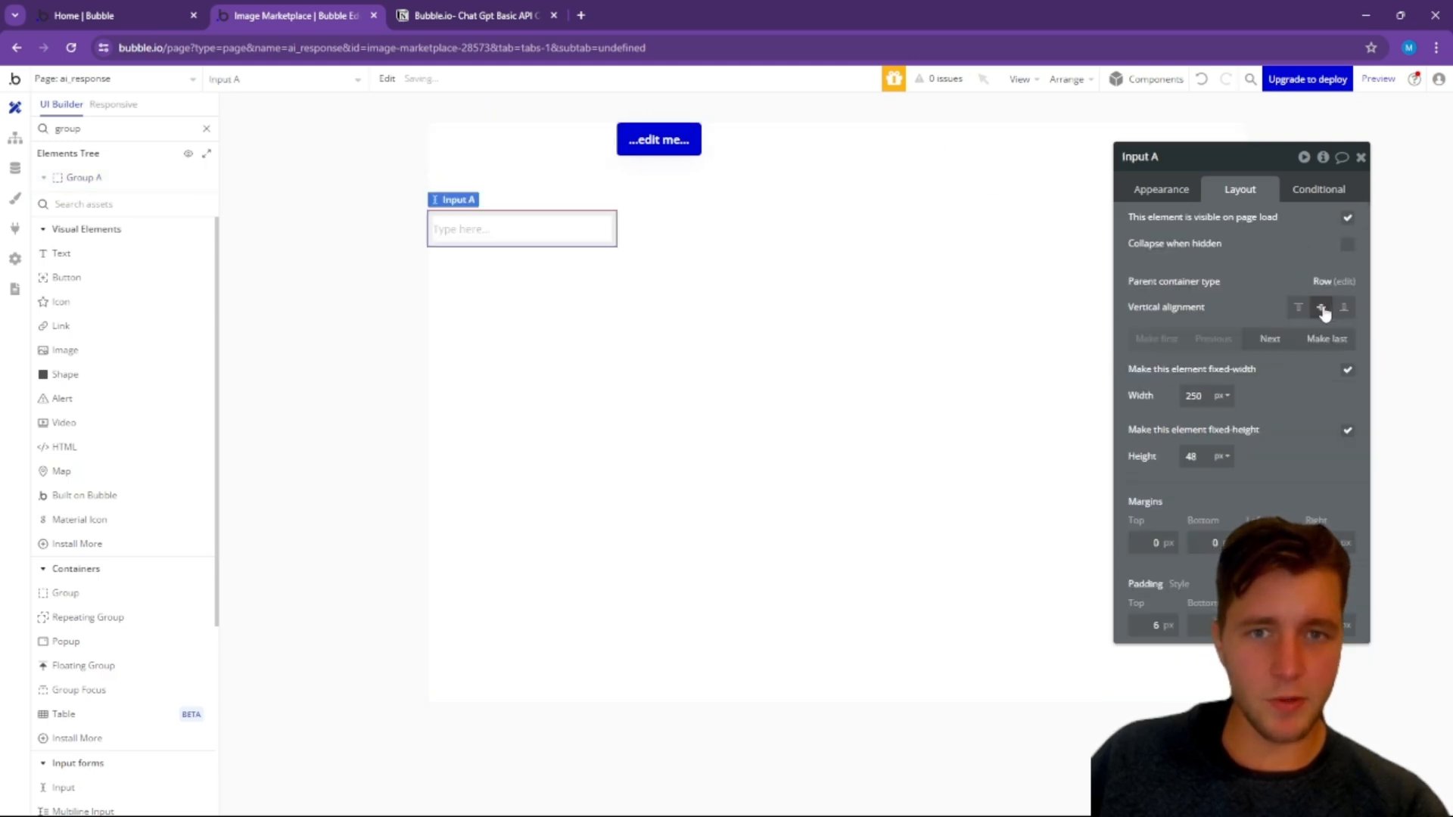
left_click(658, 140)
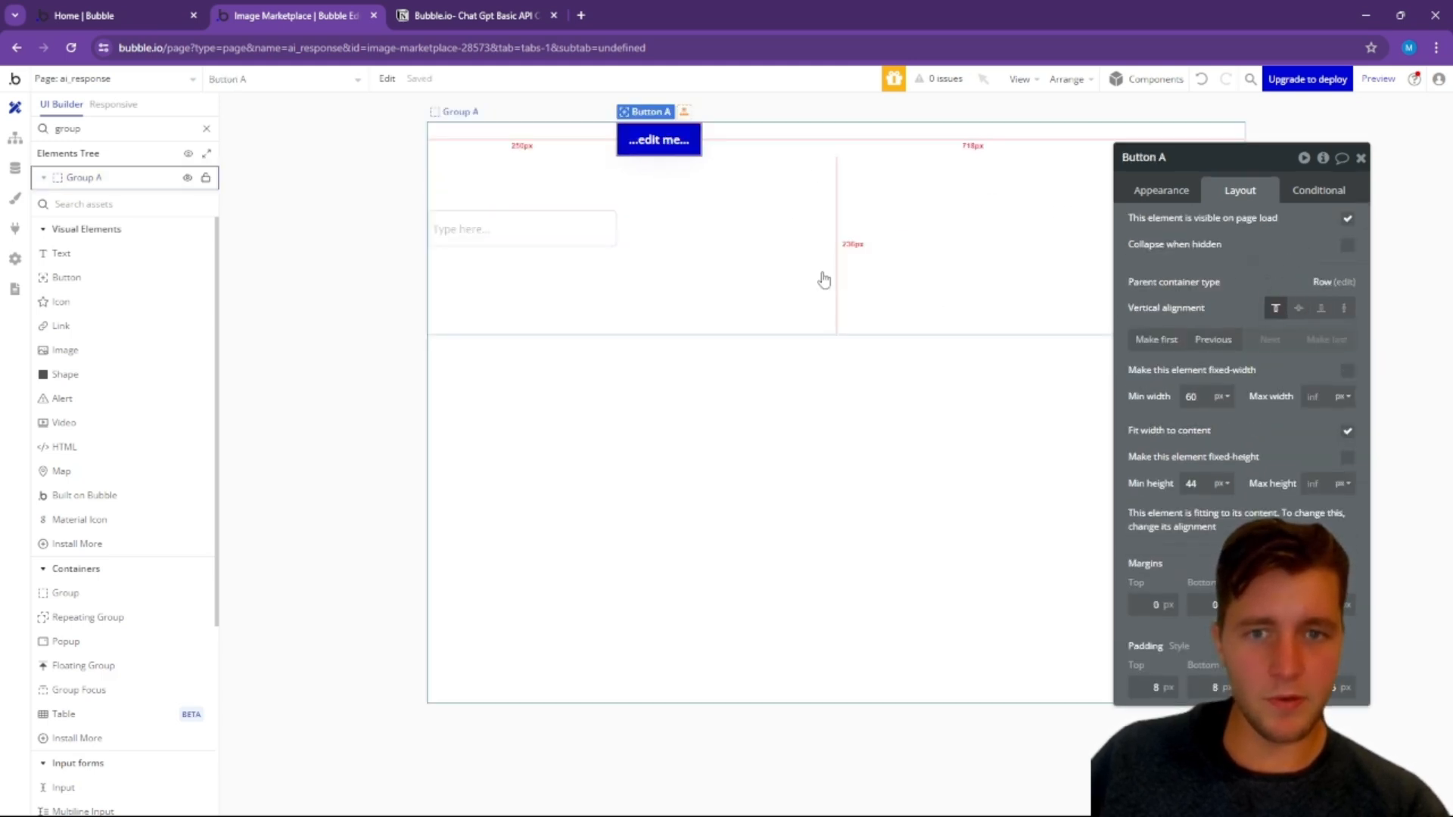
left_click(1298, 307)
left_click(778, 286)
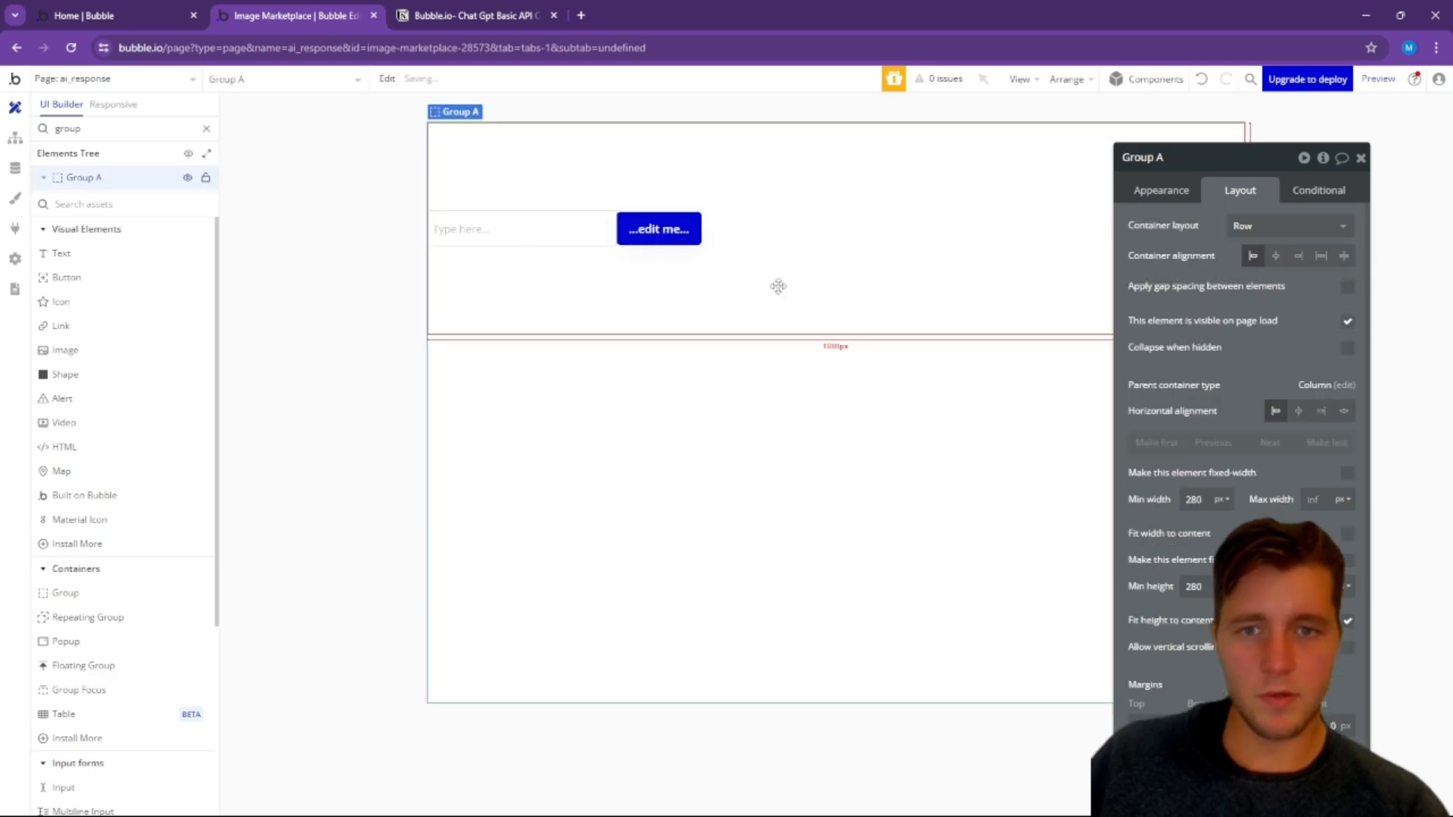
left_click(1276, 256)
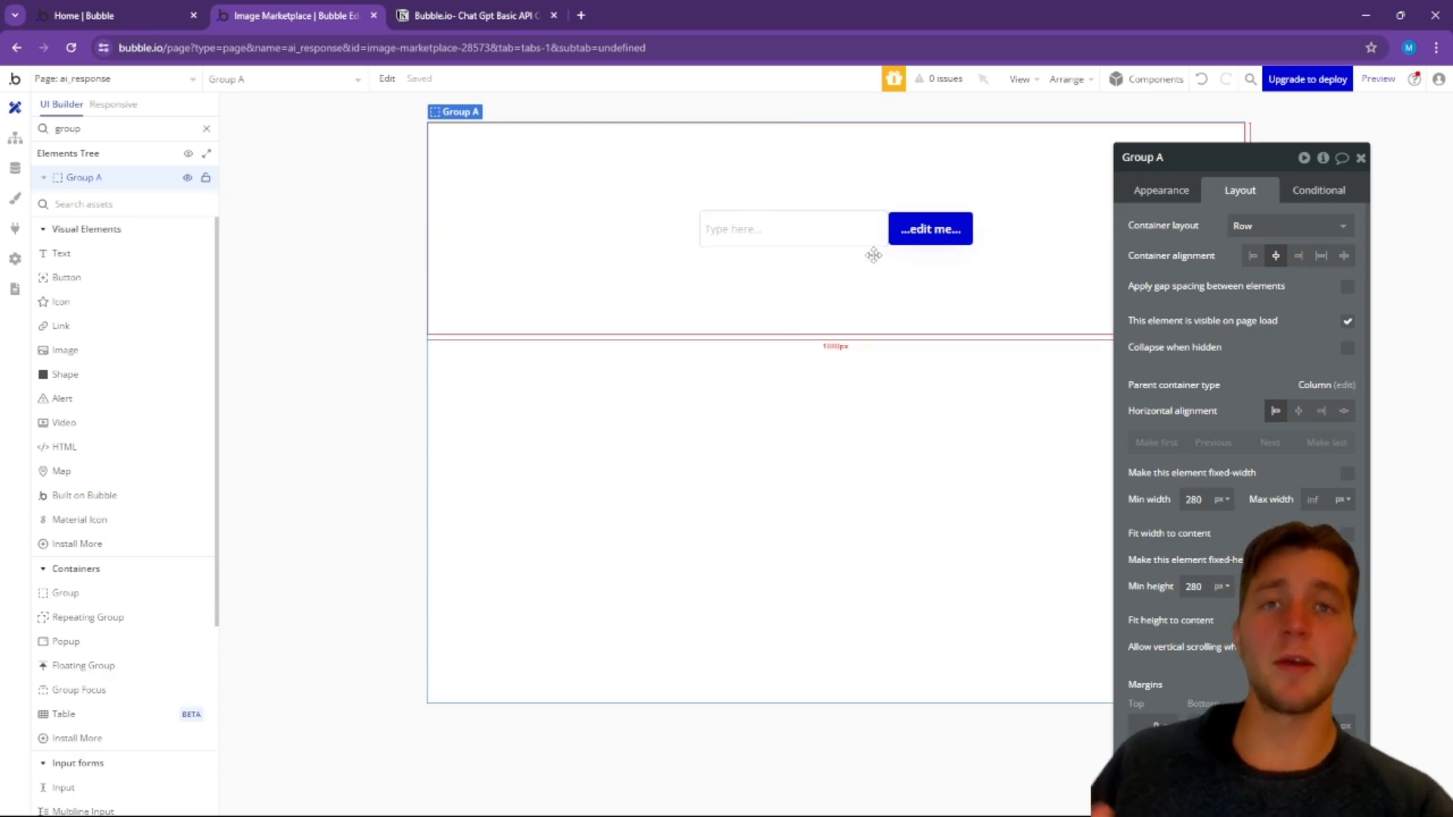
Step: Add a second group below Group A, turn off its fit width to content and set its minimum height to 400 px
left_click(125, 205)
type("group")
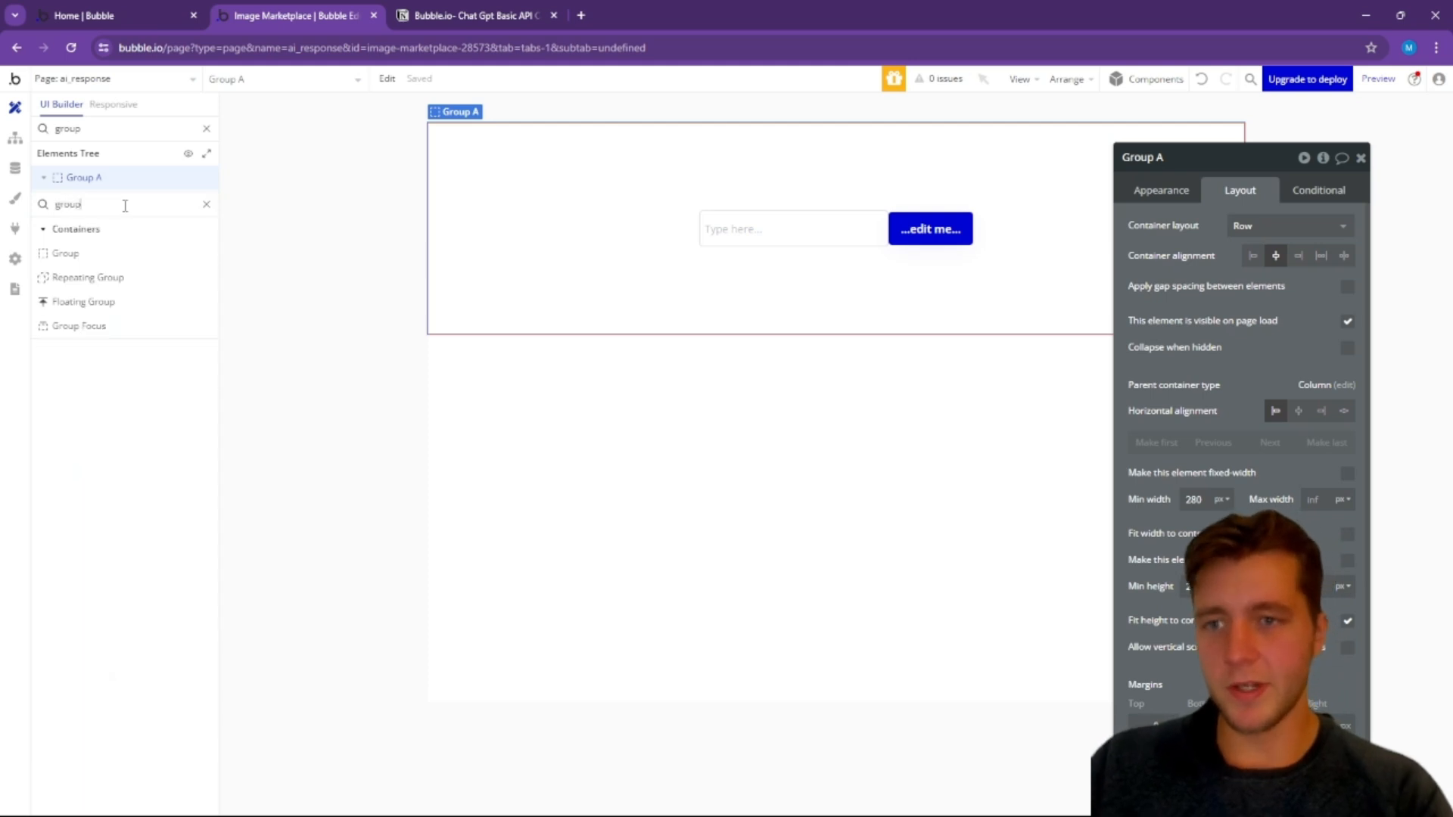
left_click_drag(65, 253, 715, 409)
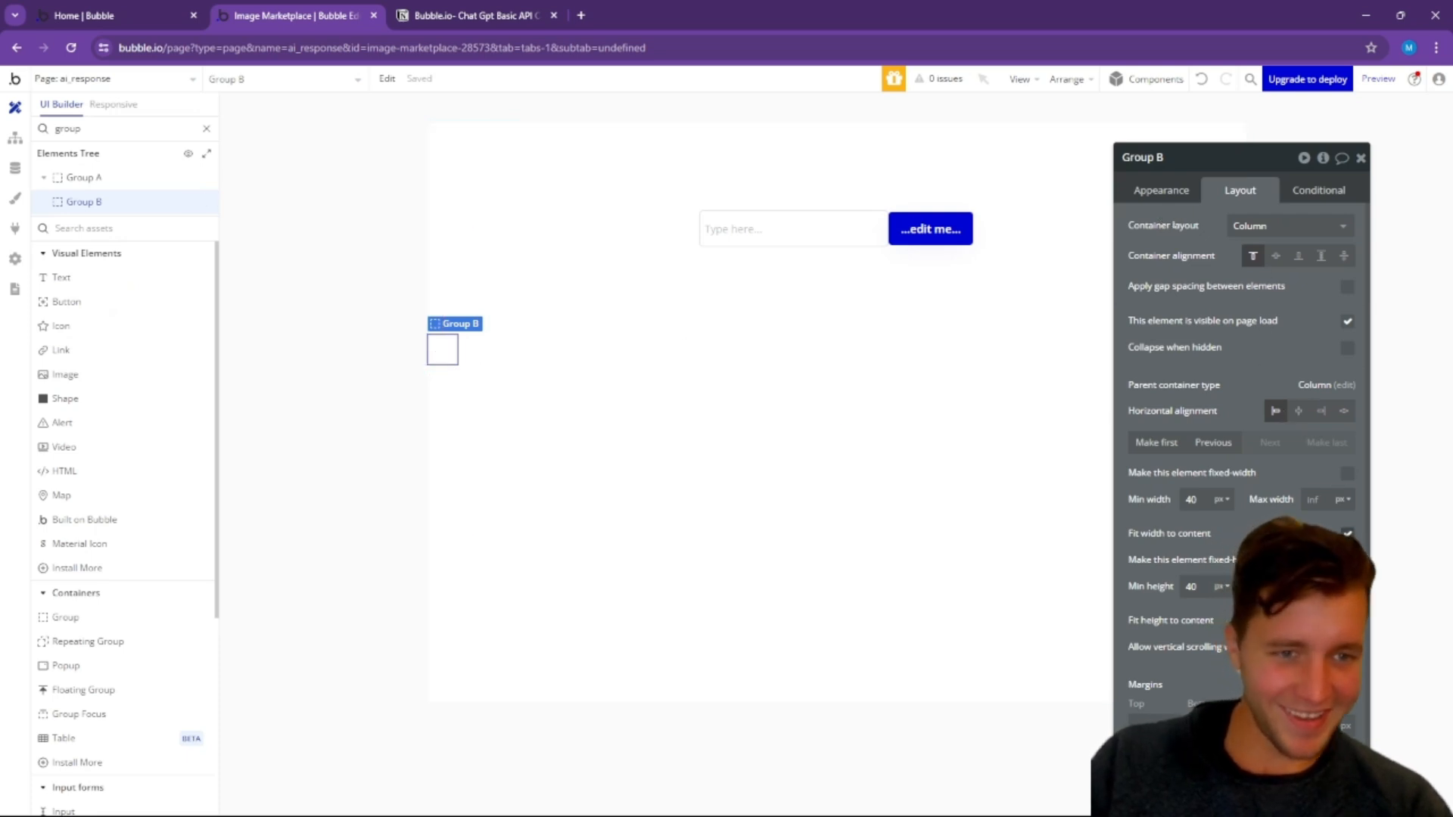
left_click(1347, 533)
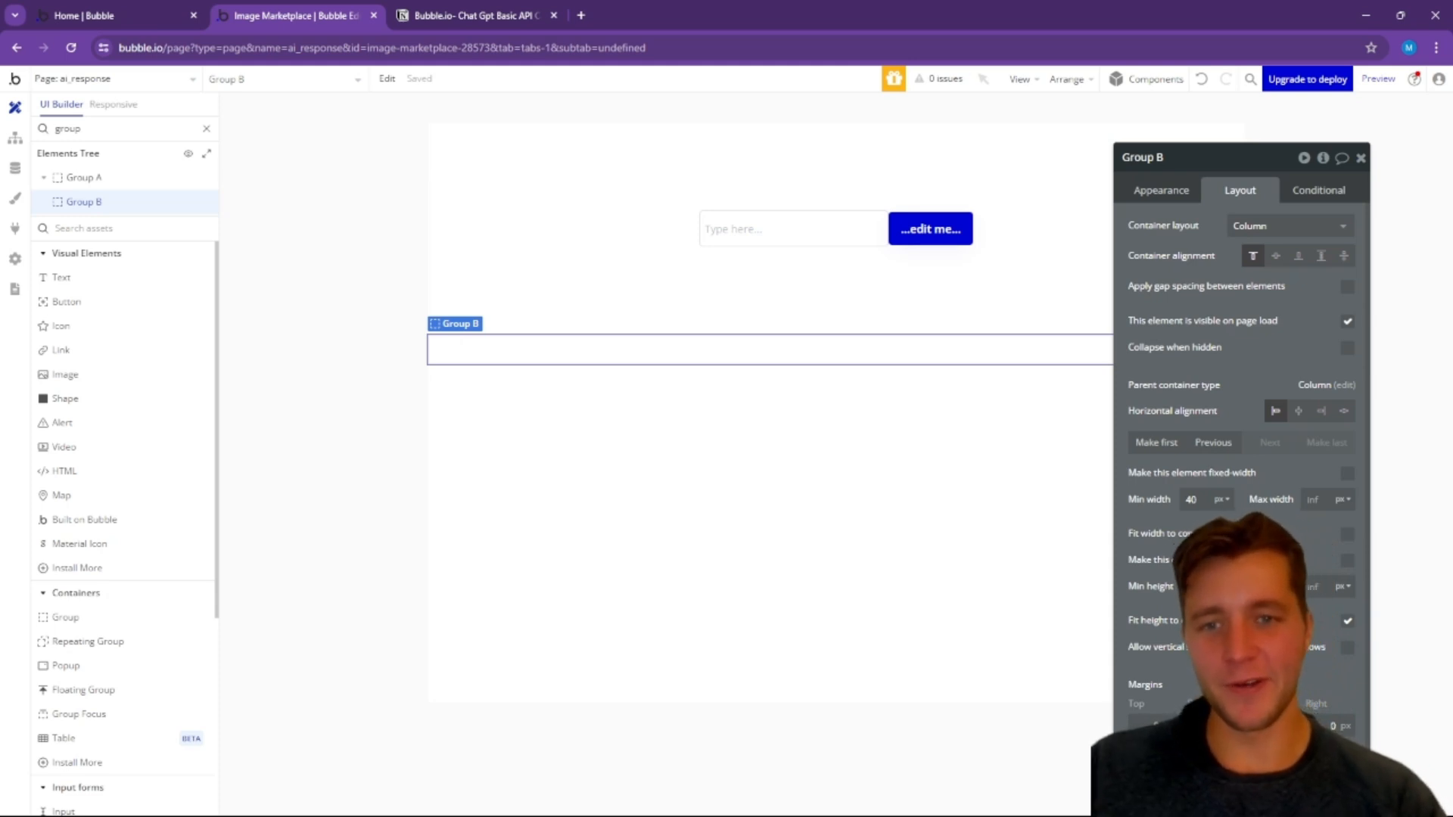
type("0")
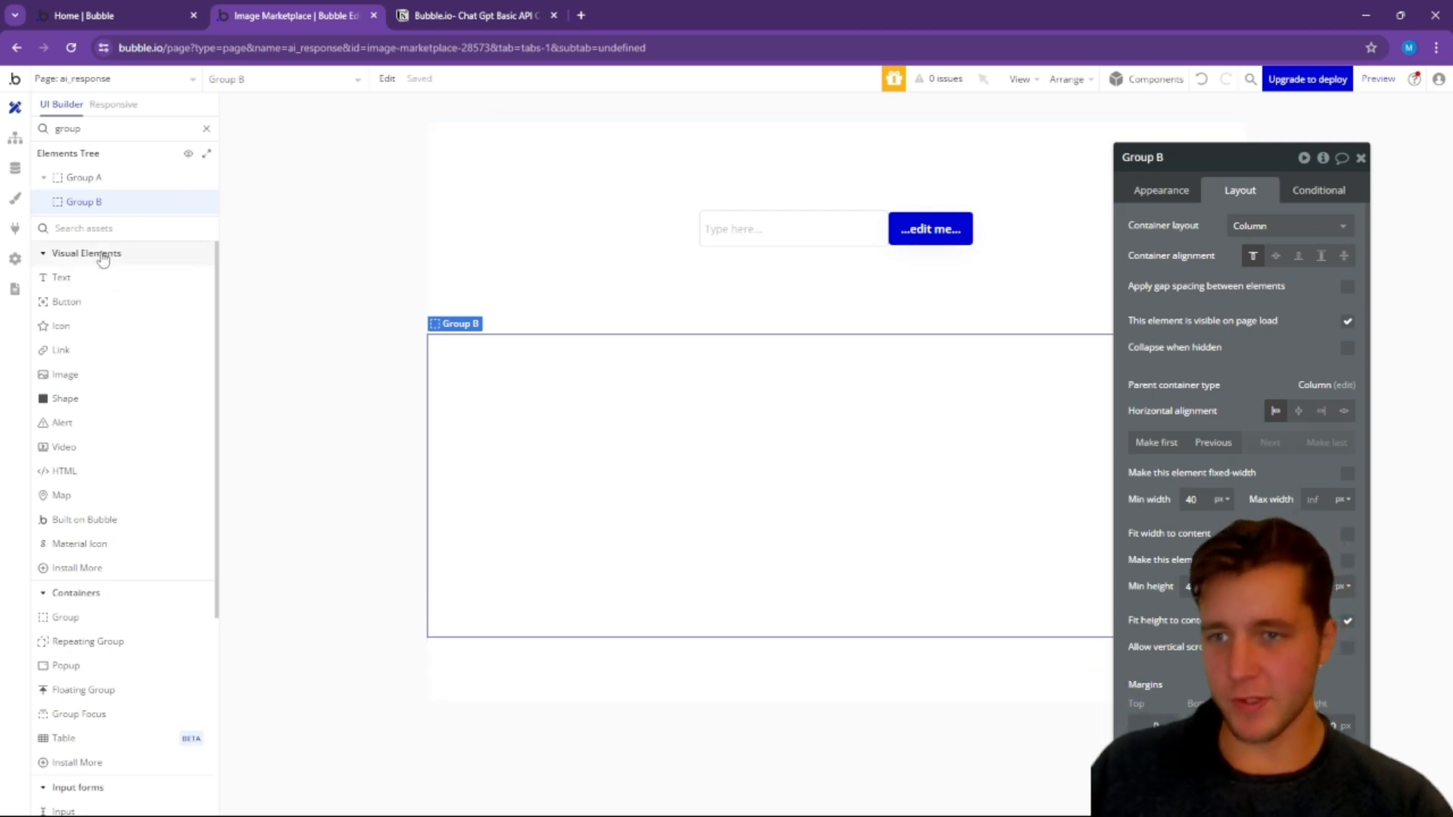
Step: Place a Text element inside Group B
left_click(84, 228)
type("text")
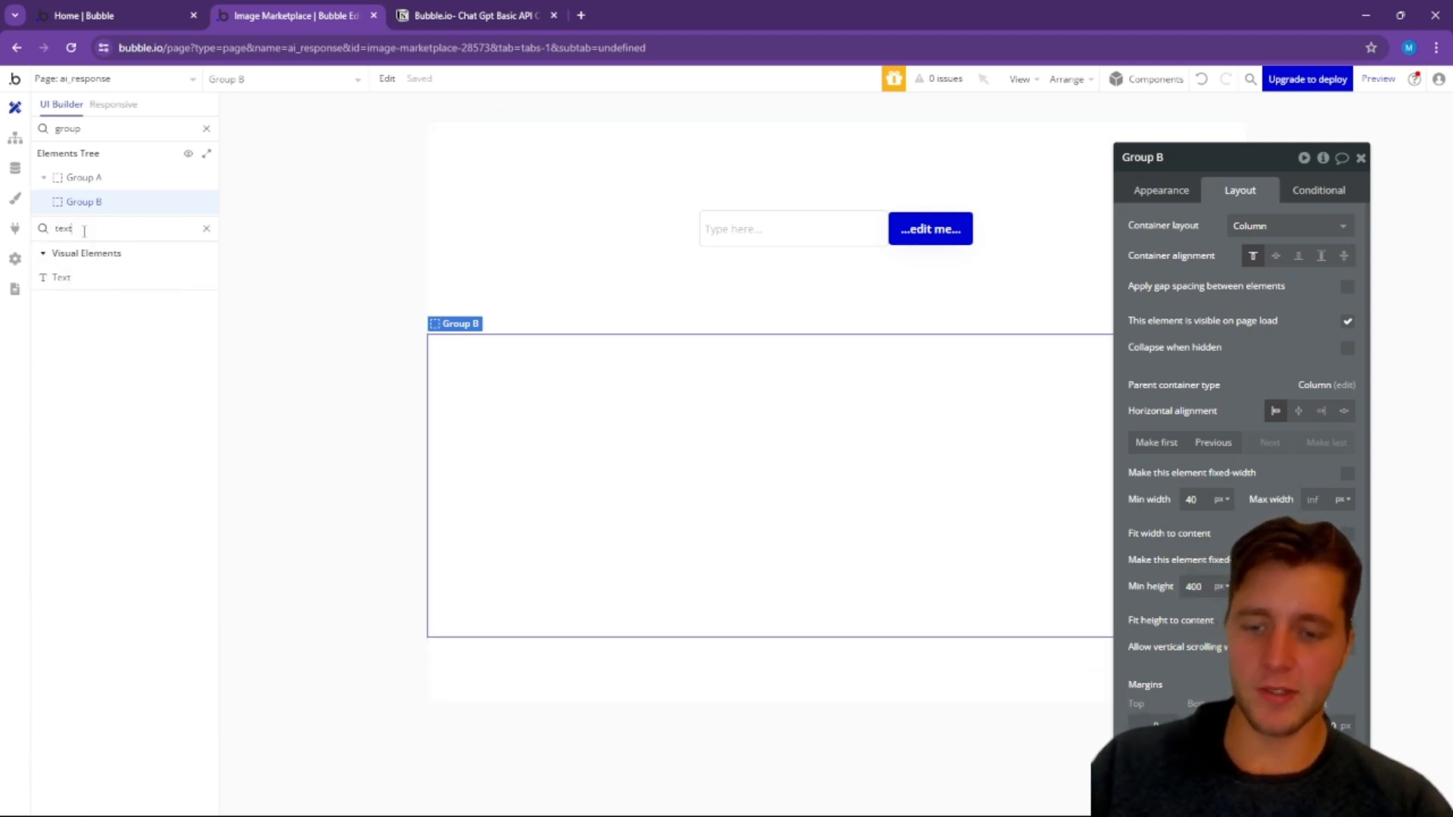
left_click_drag(81, 277, 512, 367)
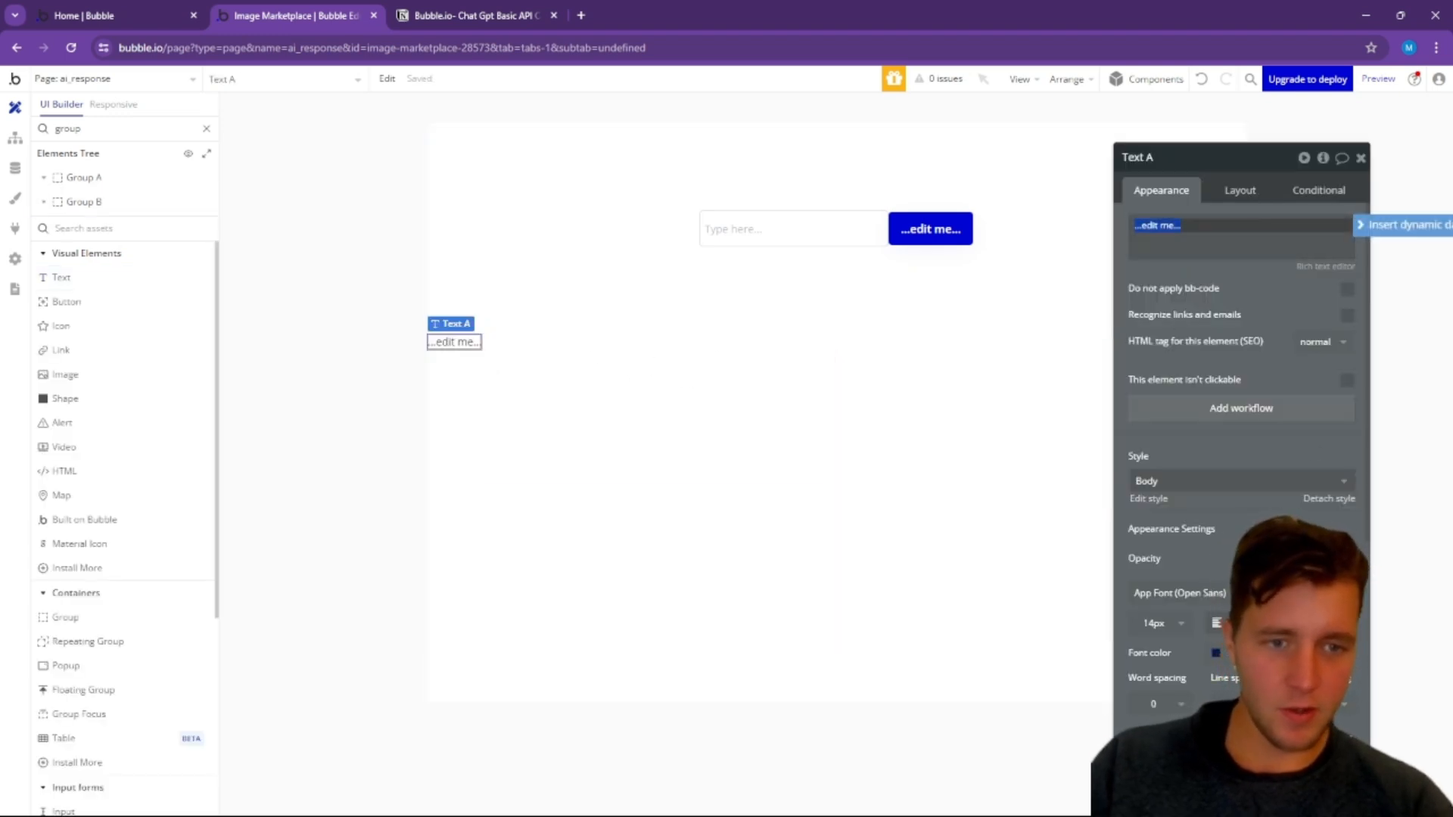
Step: Set the text element's margins to 20 px on all four sides
left_click(1240, 194)
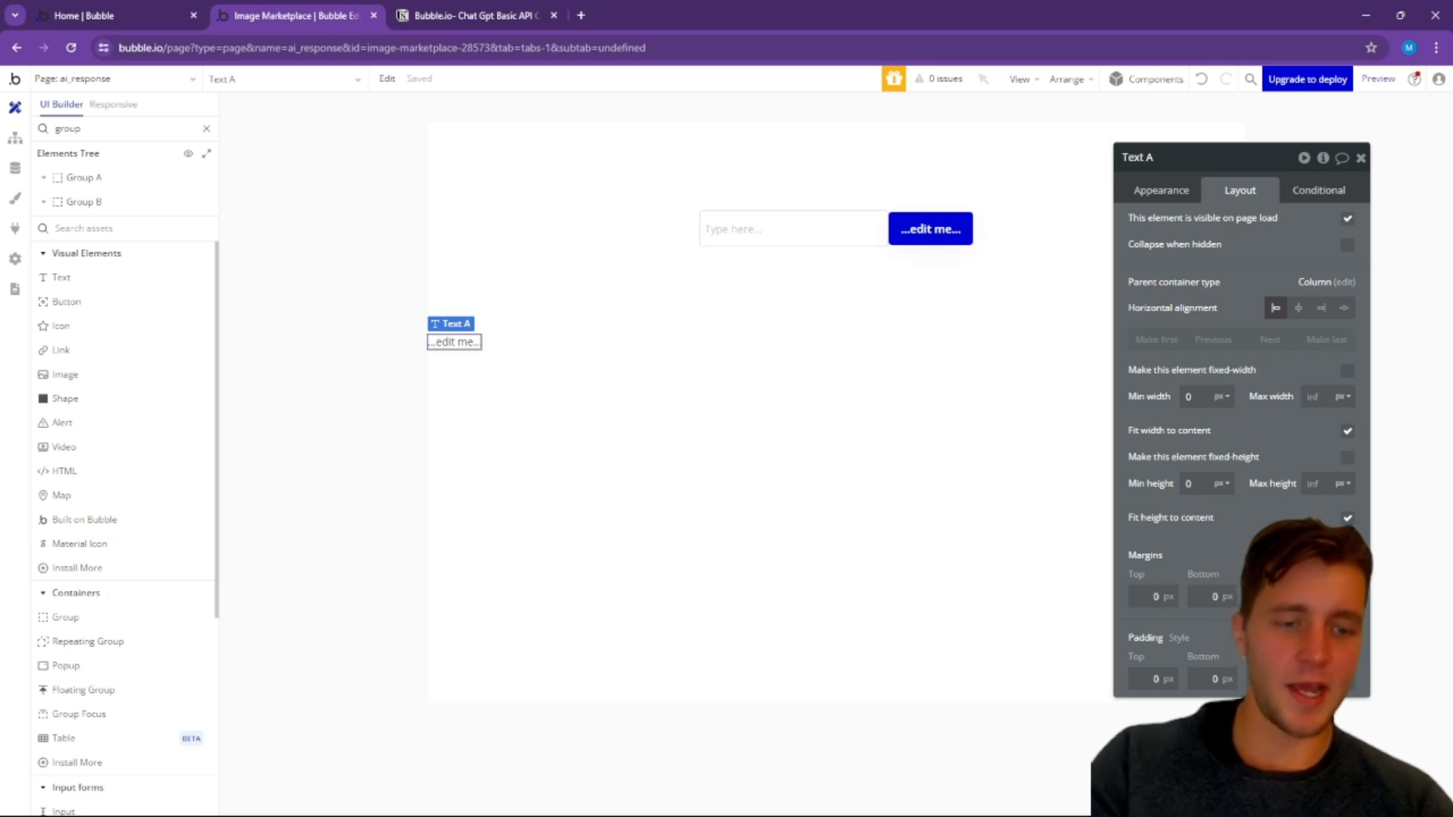
key("Tab")
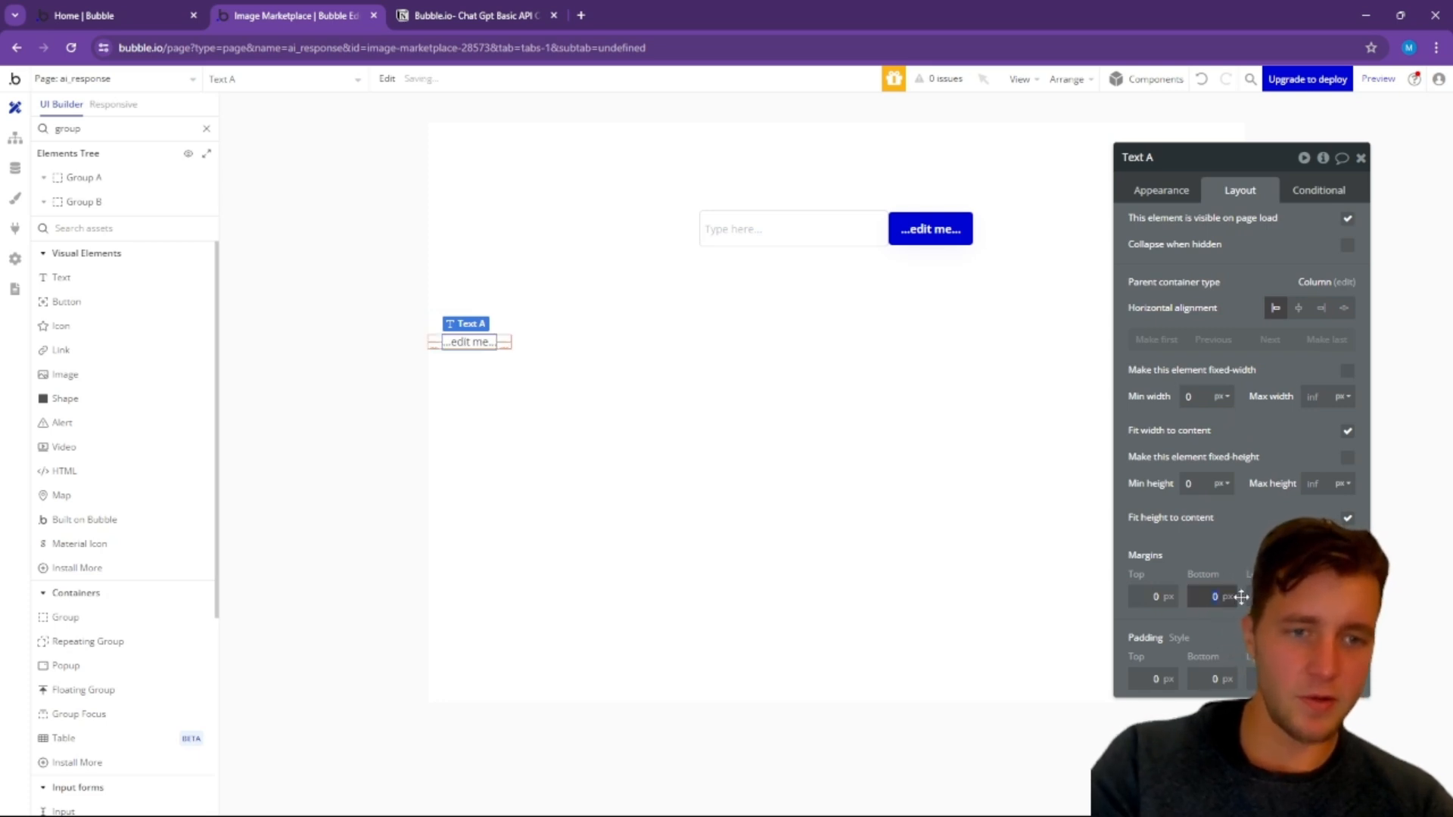
left_click(1214, 594)
type("20")
left_click(1150, 590)
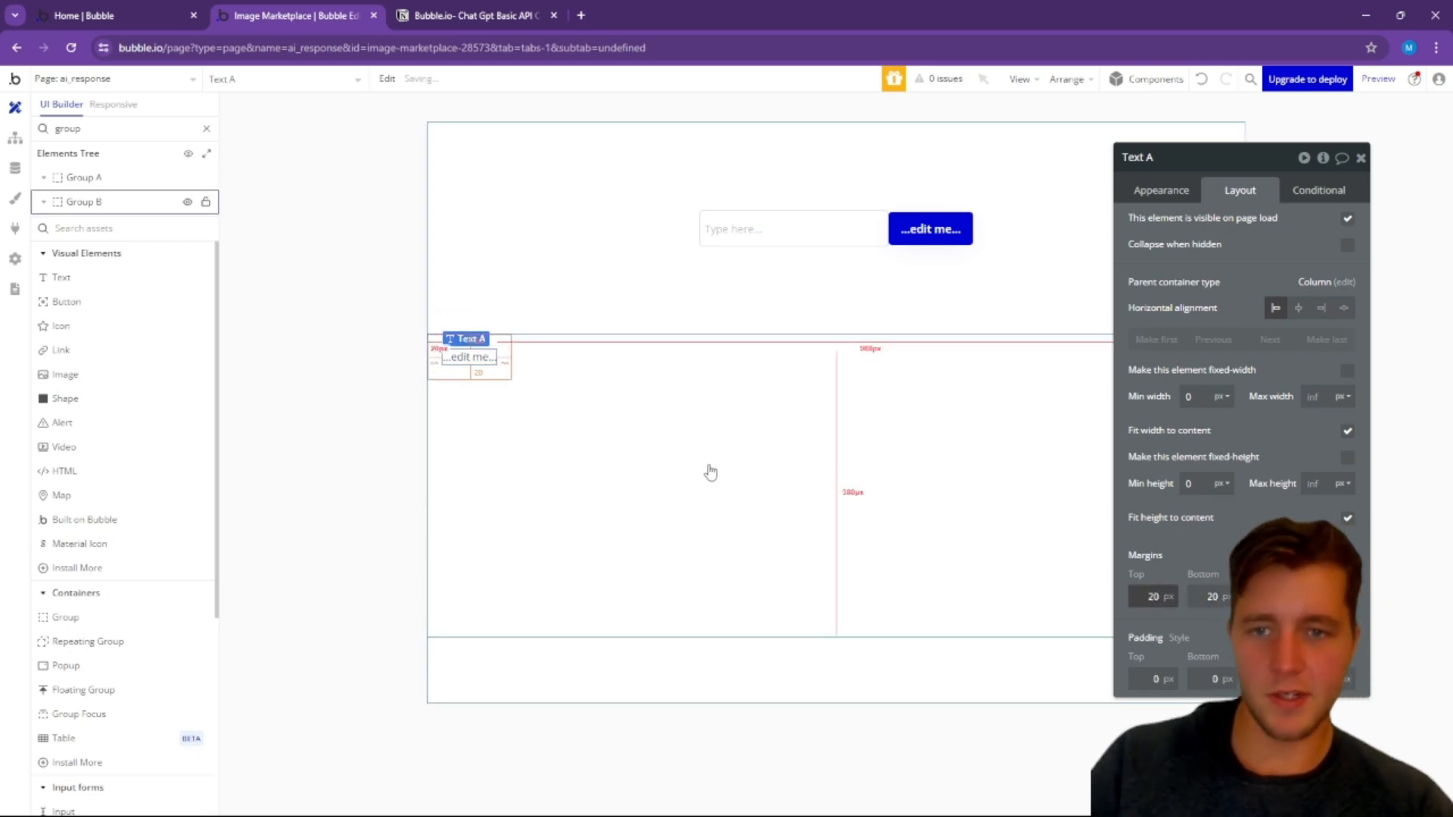
Step: Switch to the Notion checklist and tick off "Set up bubble.io interface"
left_click(1163, 188)
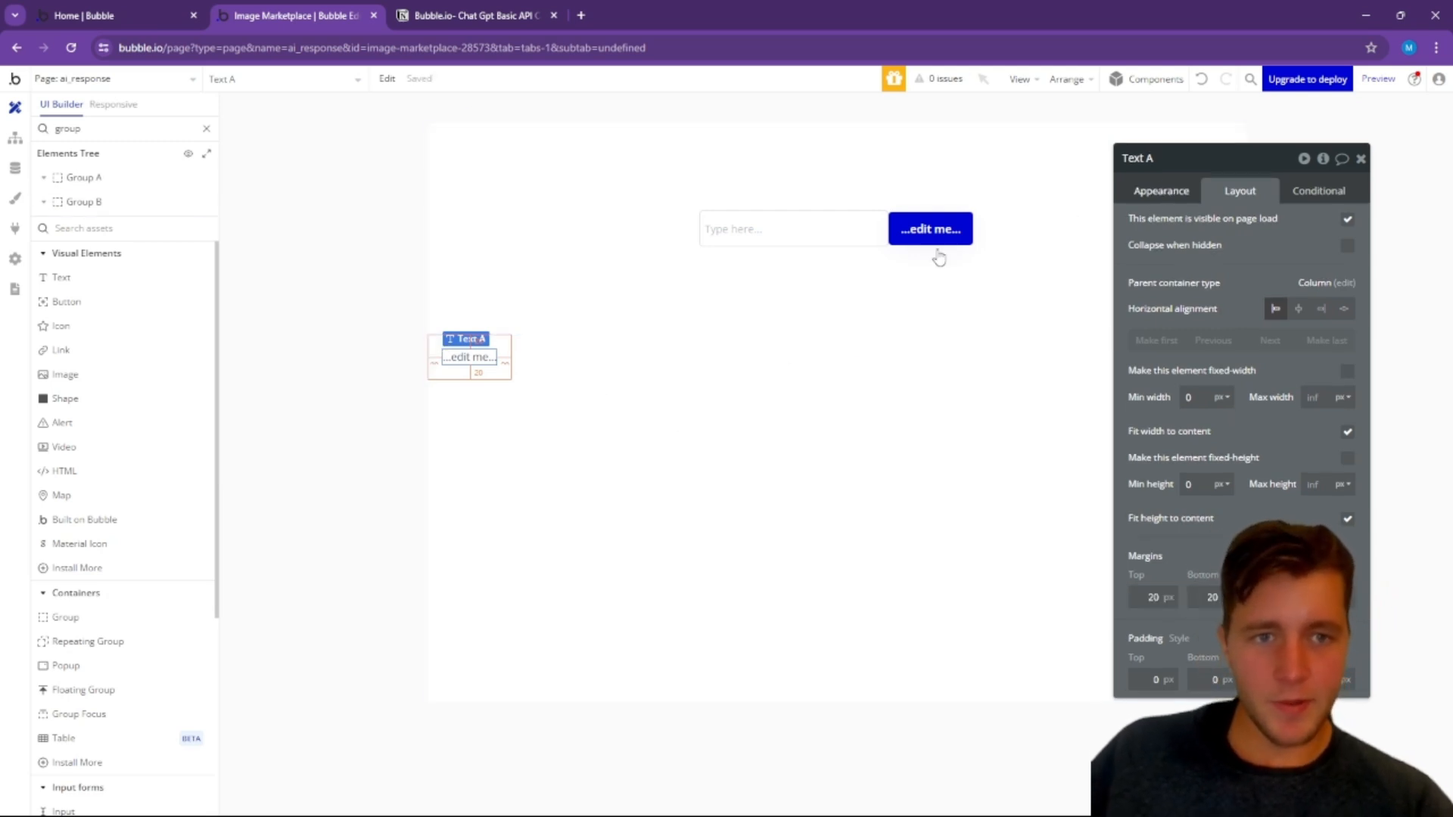
left_click(819, 441)
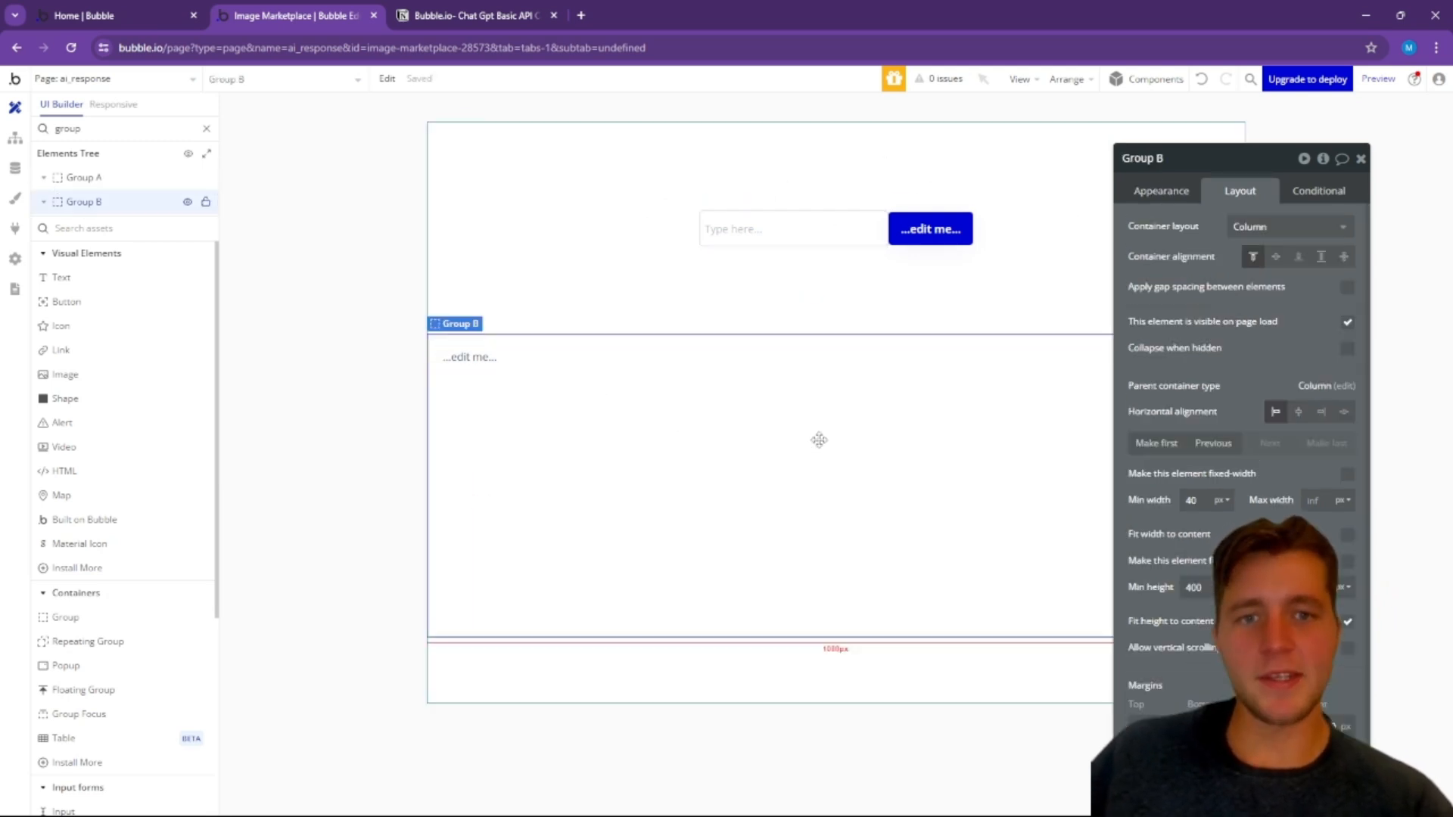
left_click(437, 10)
left_click(405, 285)
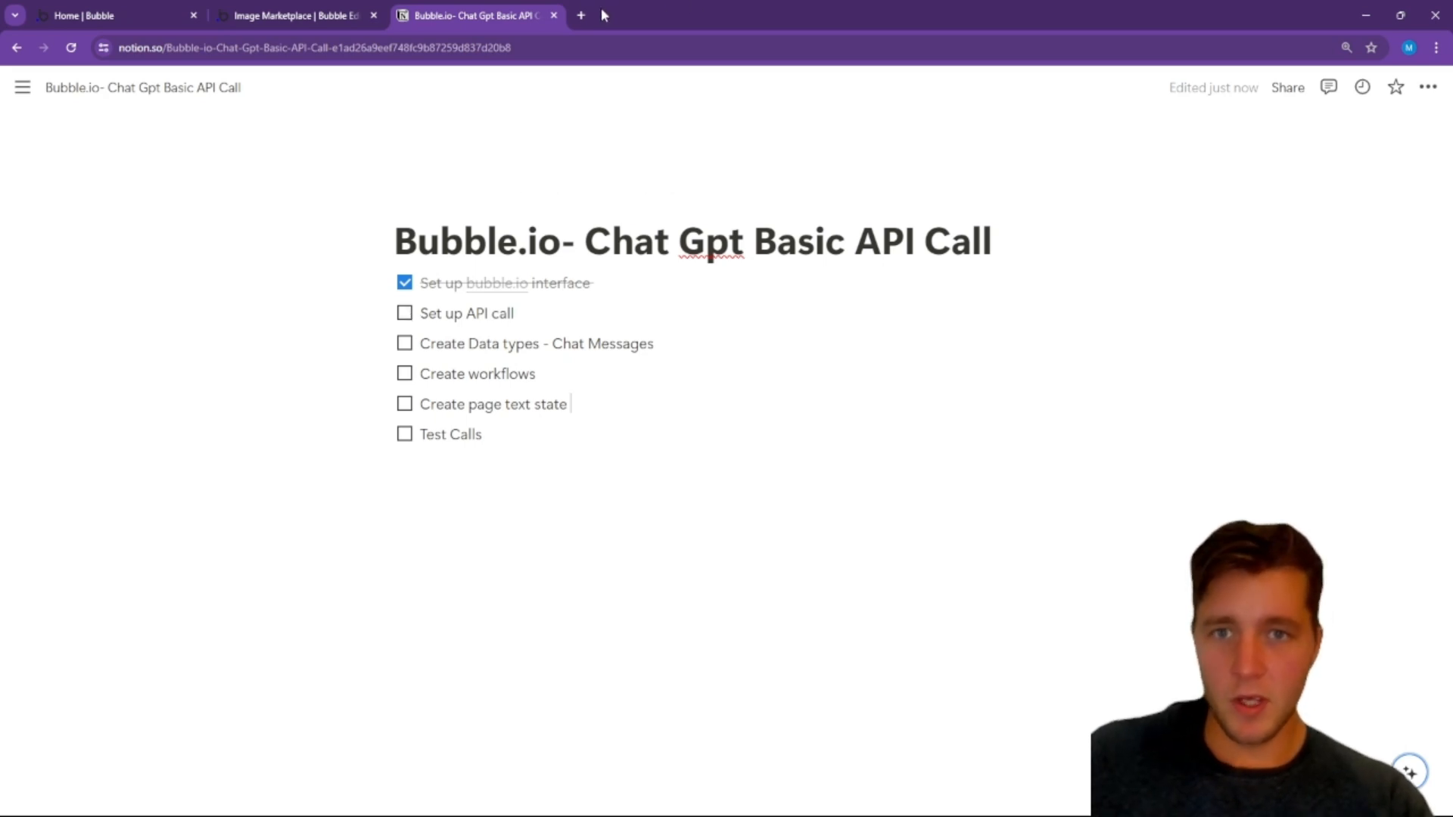
Step: Open the OpenAI platform in a new browser tab and go to its API reference
left_click(581, 15)
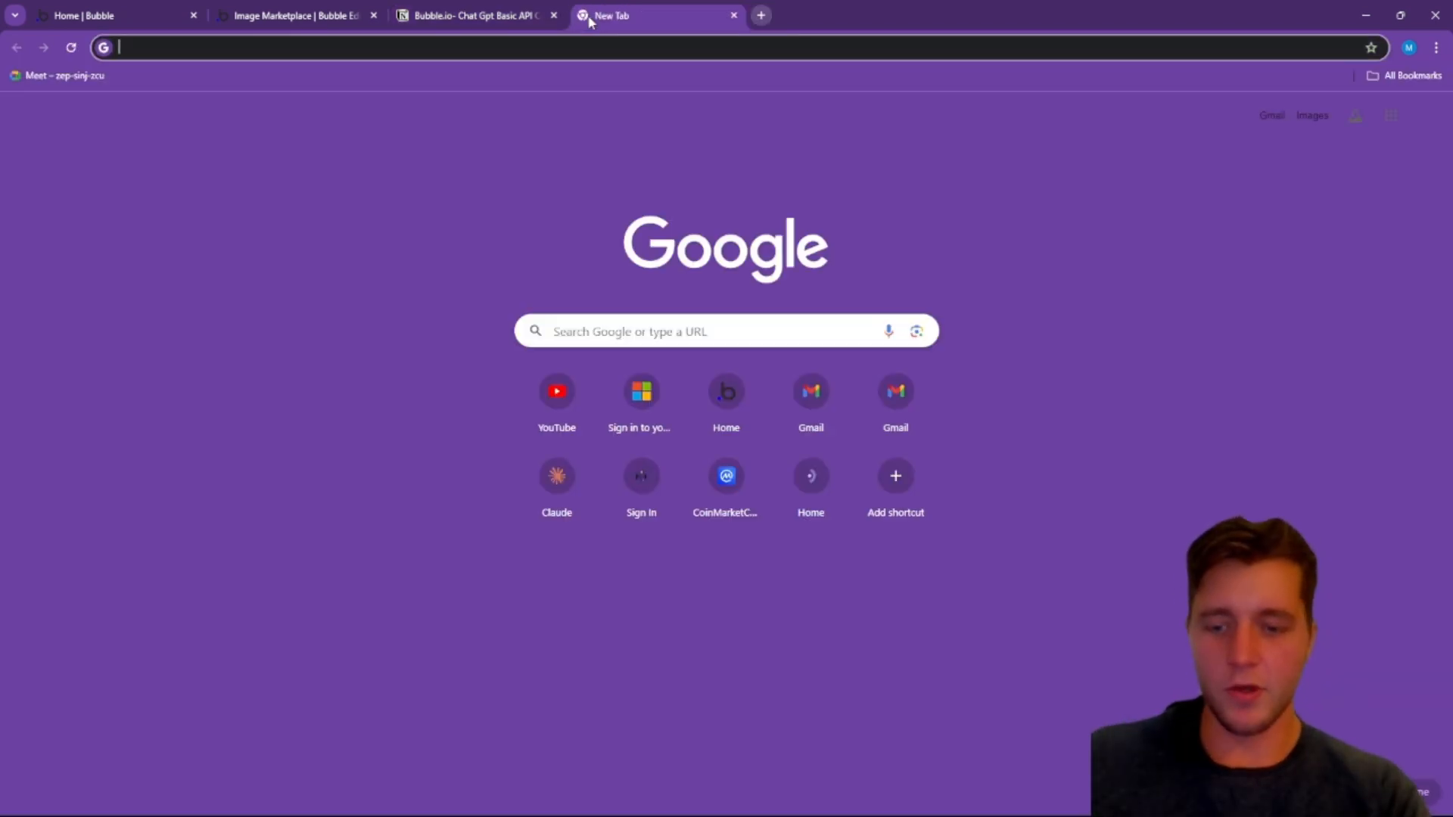
type("platf")
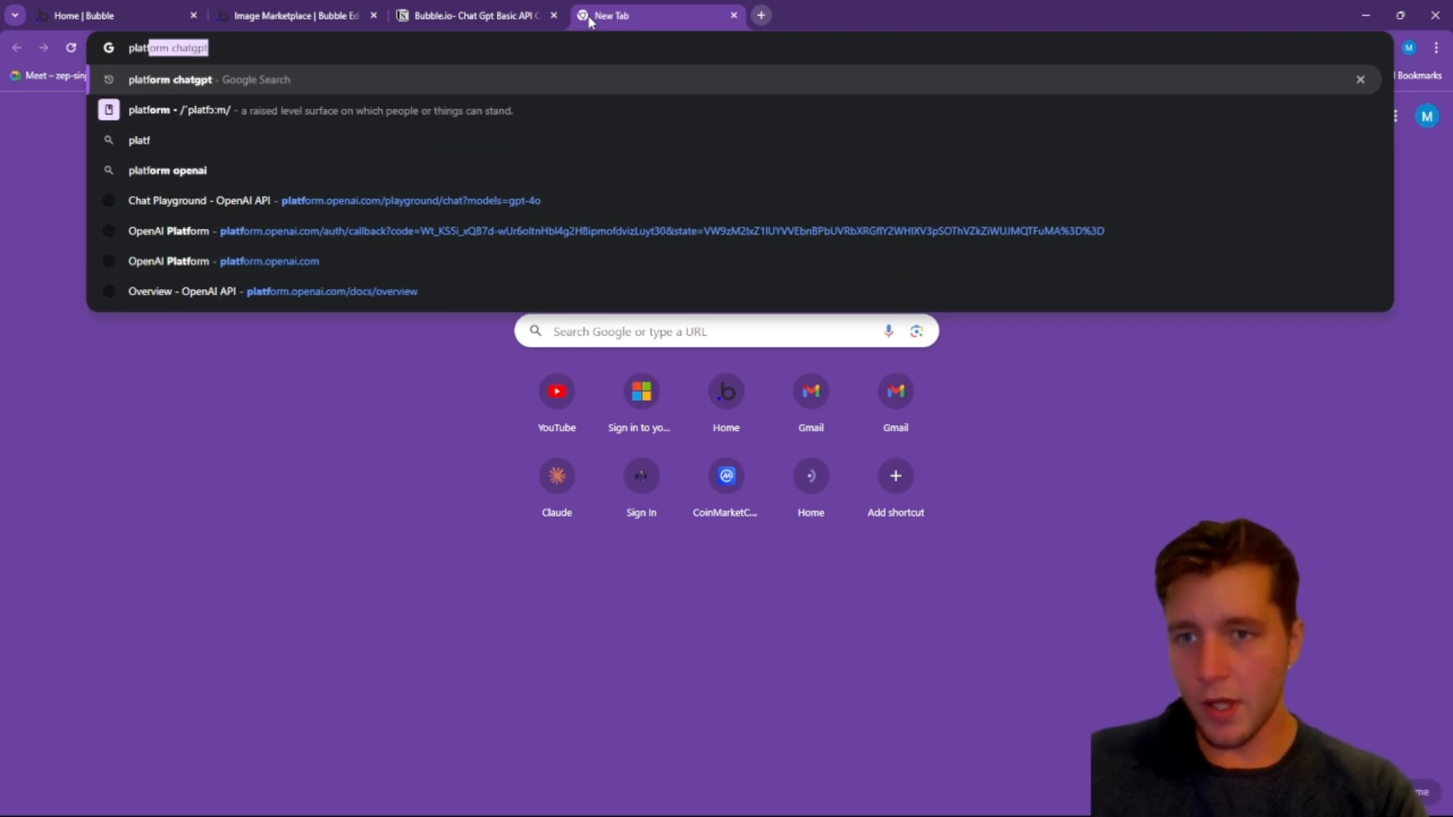
type("o")
left_click(244, 201)
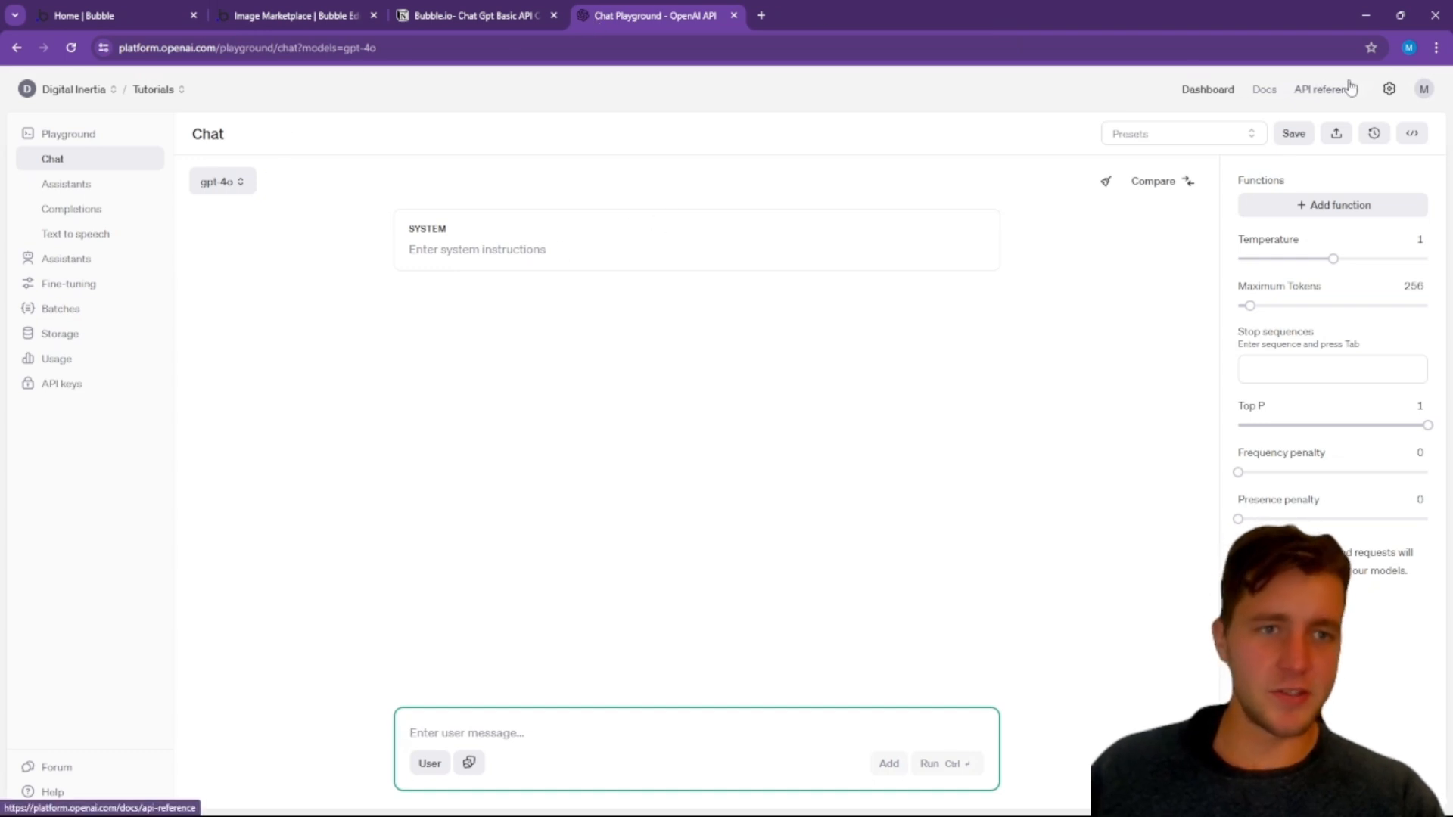
left_click(1260, 91)
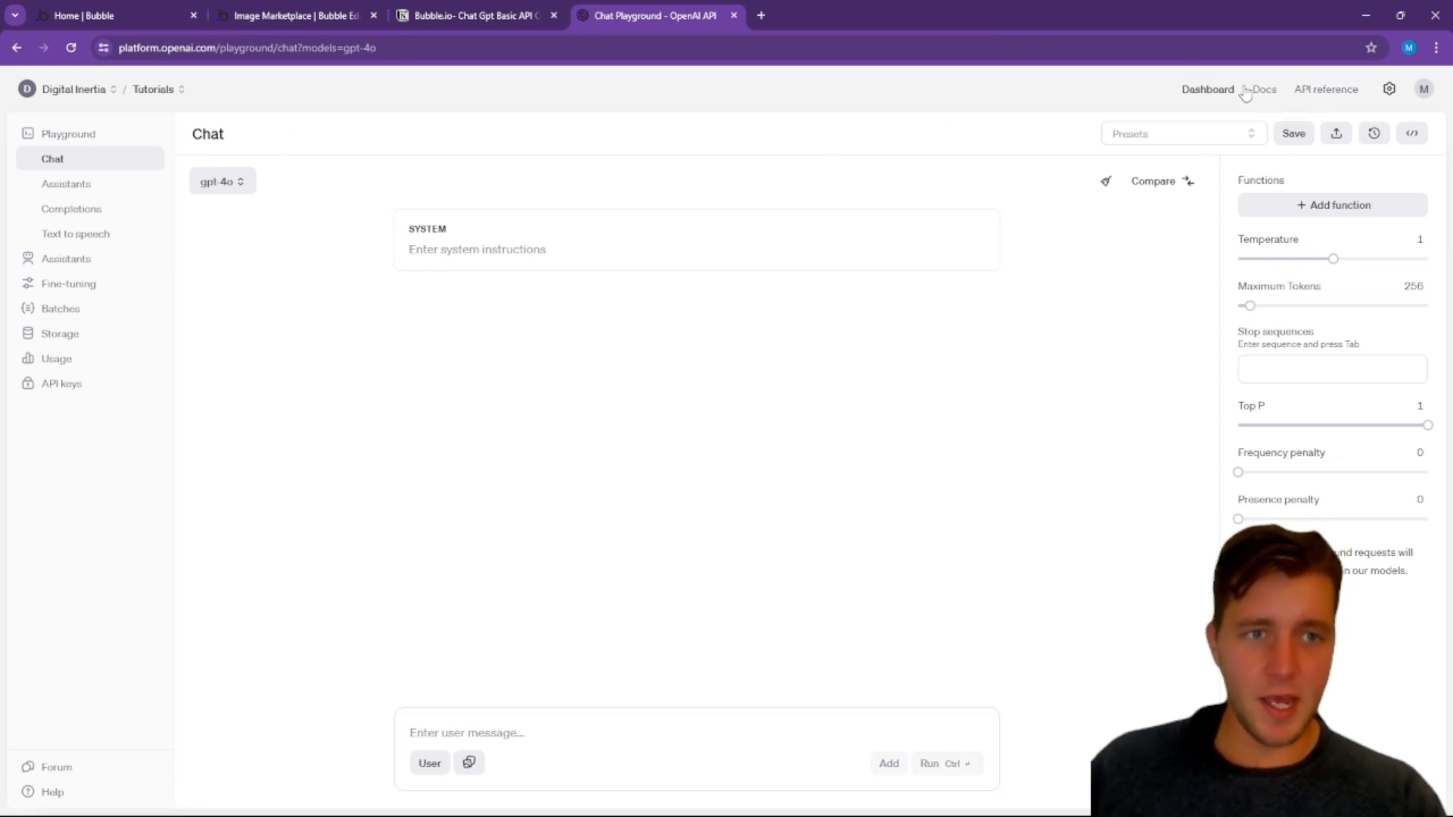
left_click(1315, 90)
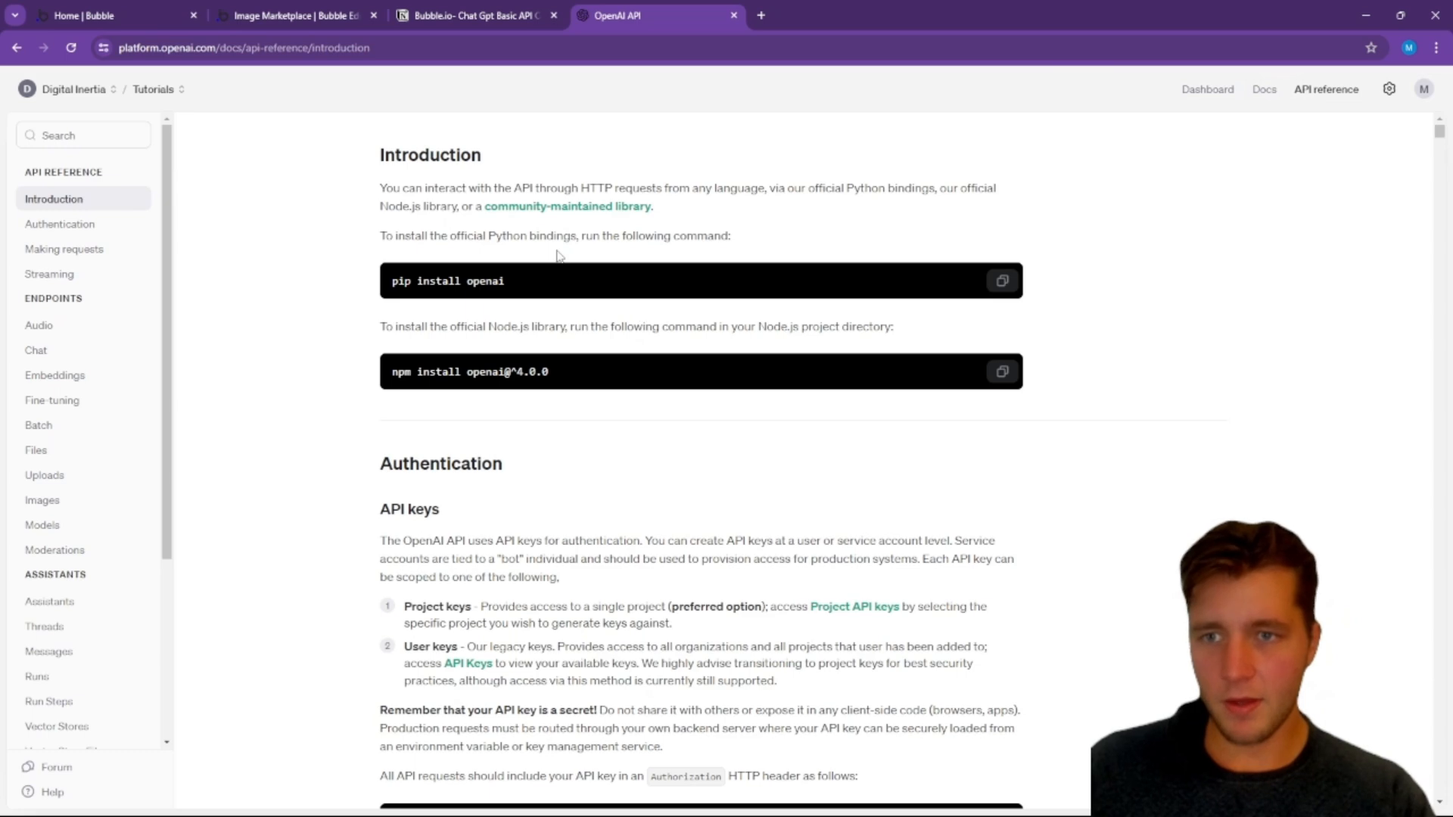
Step: Look through the API reference and open the Chat endpoint's documentation for creating a chat completion
left_click(156, 90)
left_click(413, 269)
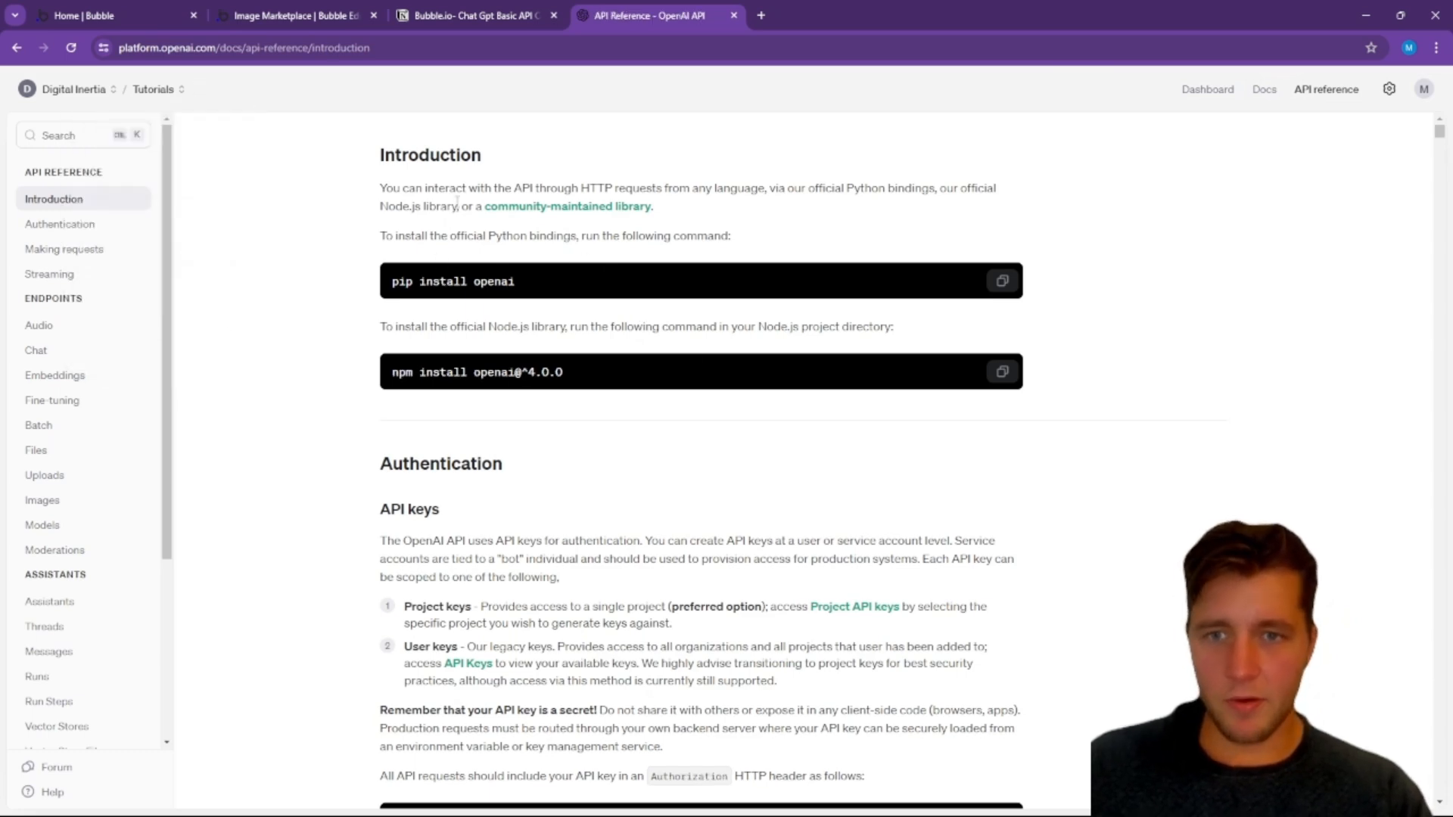
scroll(692, 322, "down", 4)
scroll(687, 361, "down", 6)
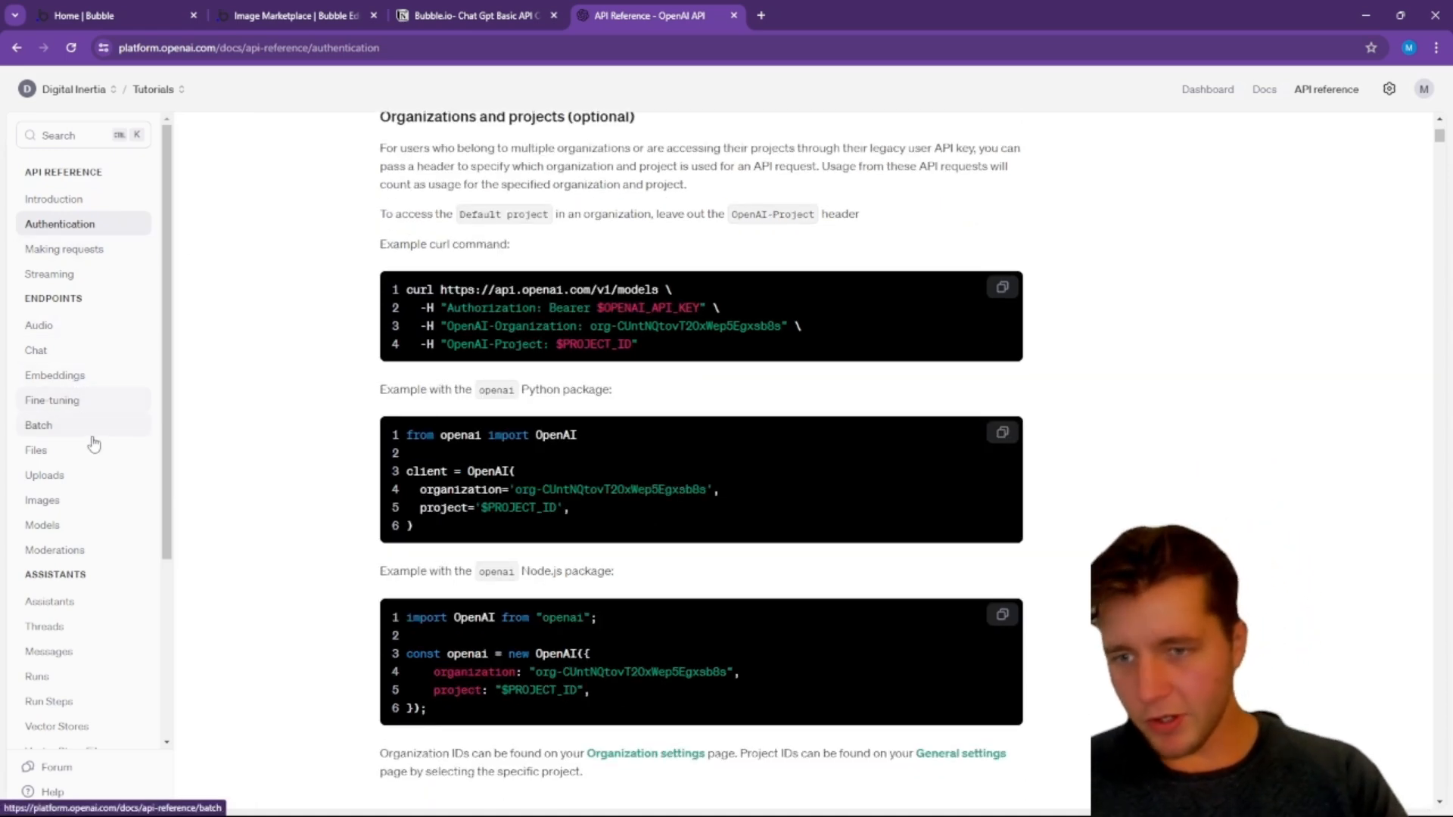
scroll(97, 411, "down", 1)
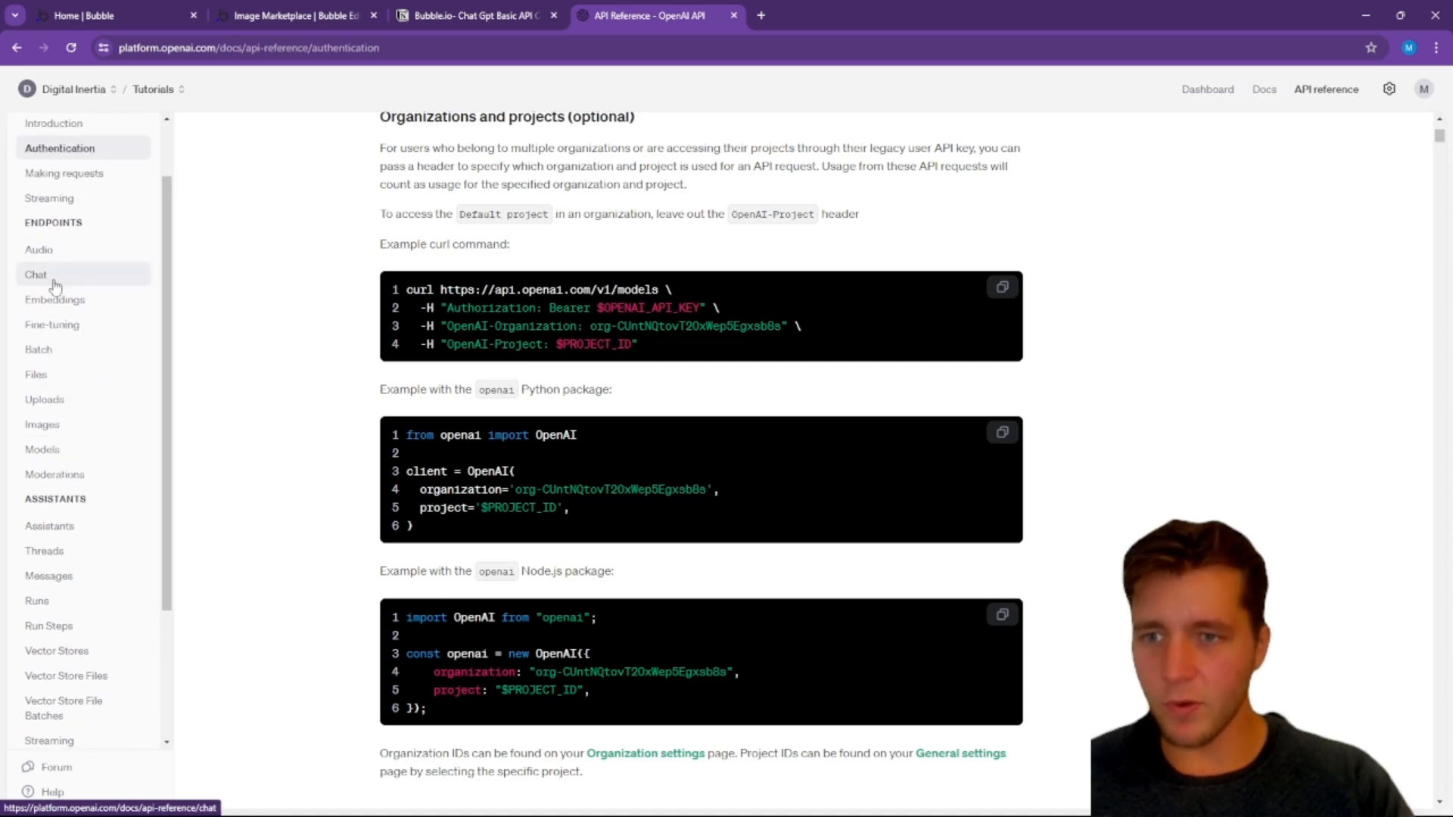
left_click(53, 284)
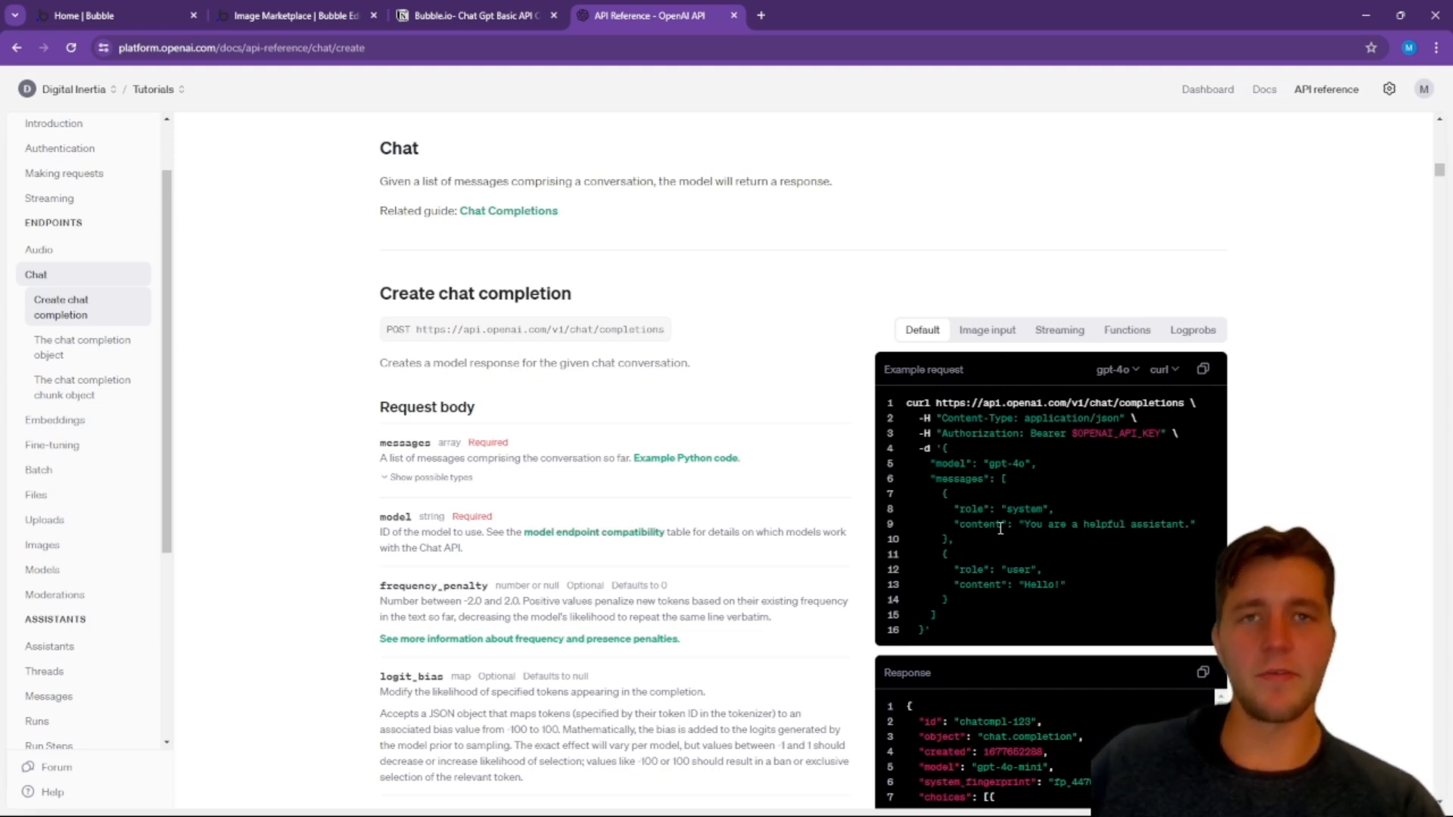
Step: Return to the Bubble editor, search the plugins for "api" and install the API Connector plugin
left_click(287, 15)
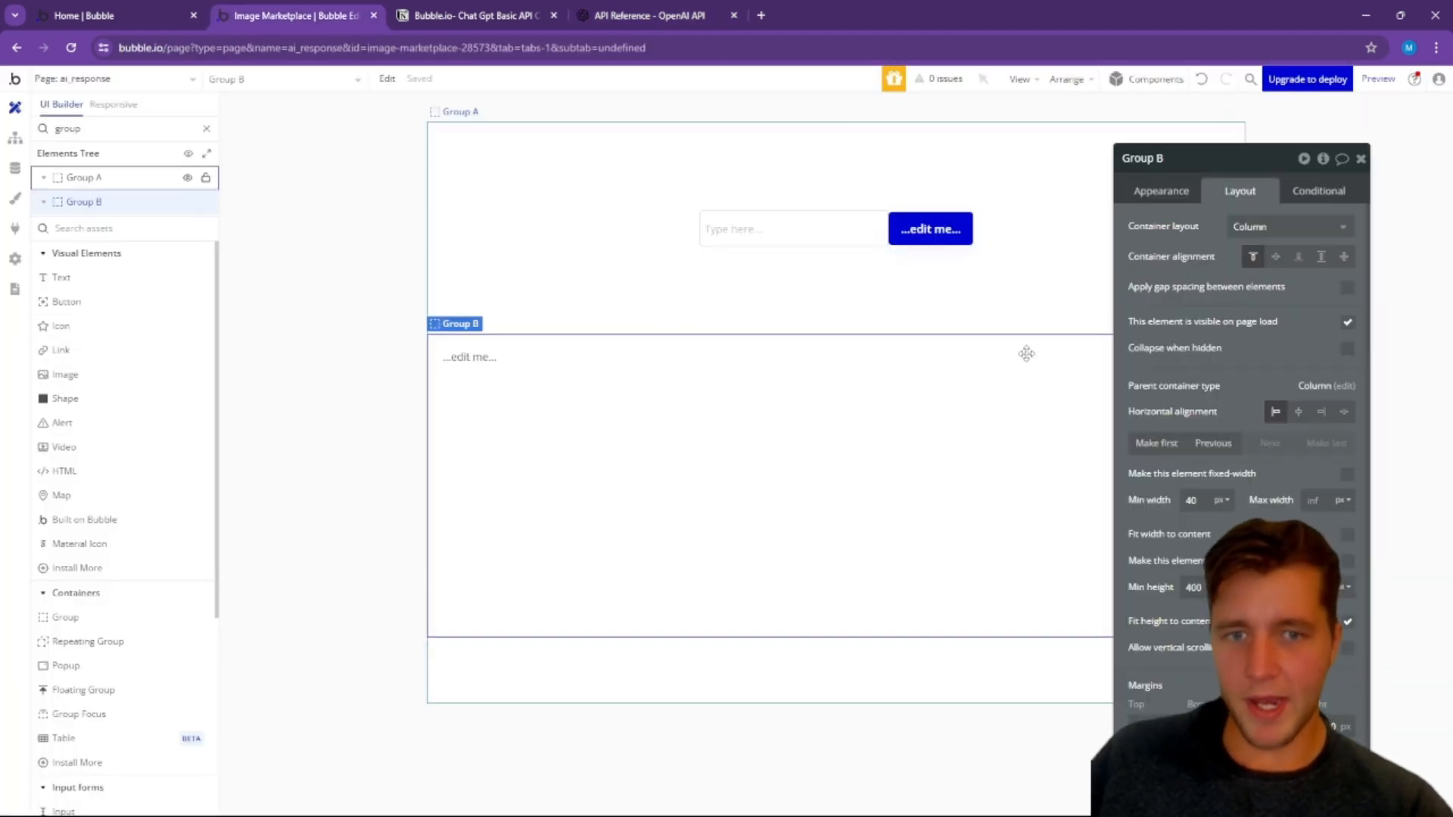
left_click(1361, 158)
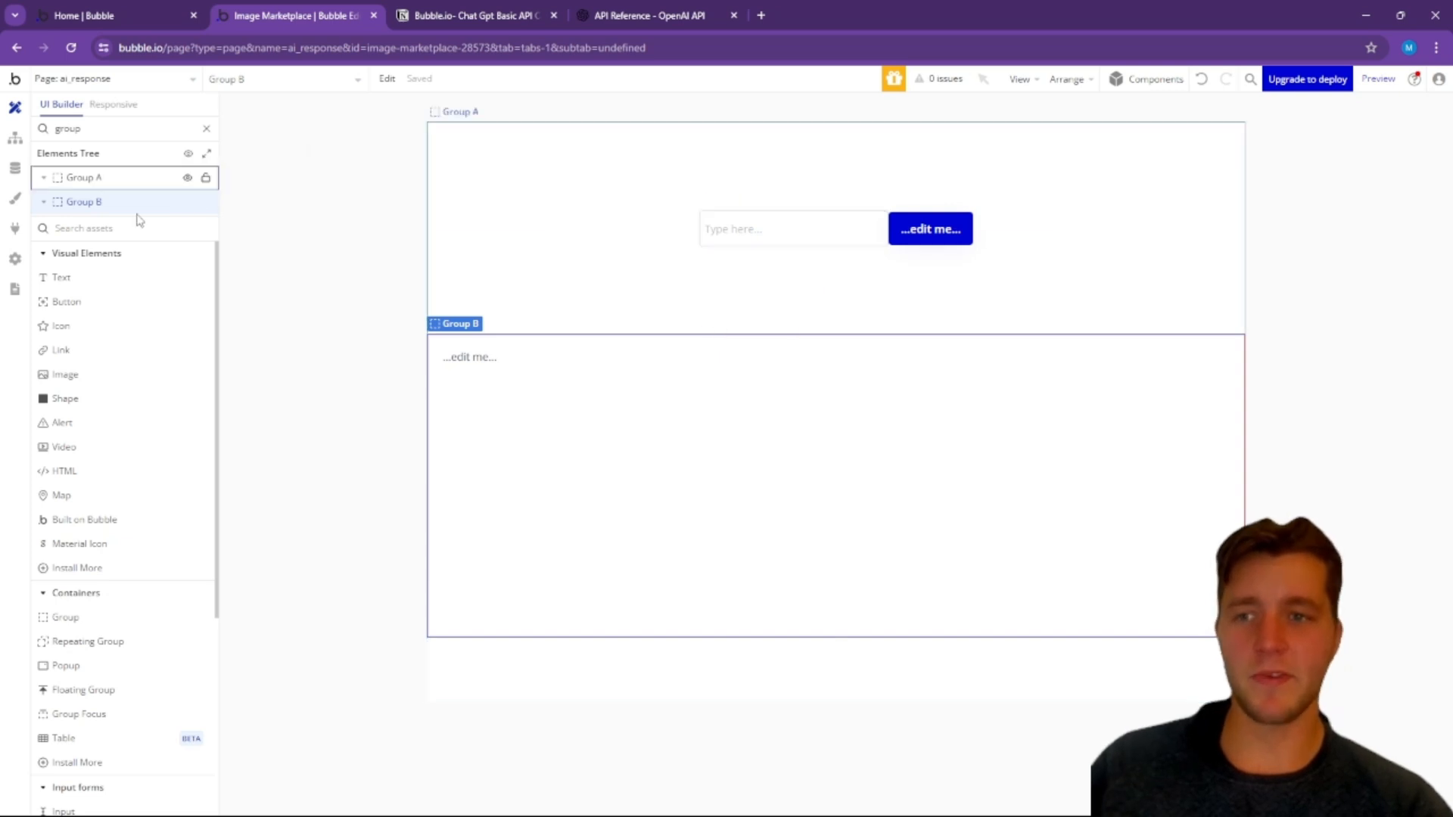
left_click(14, 229)
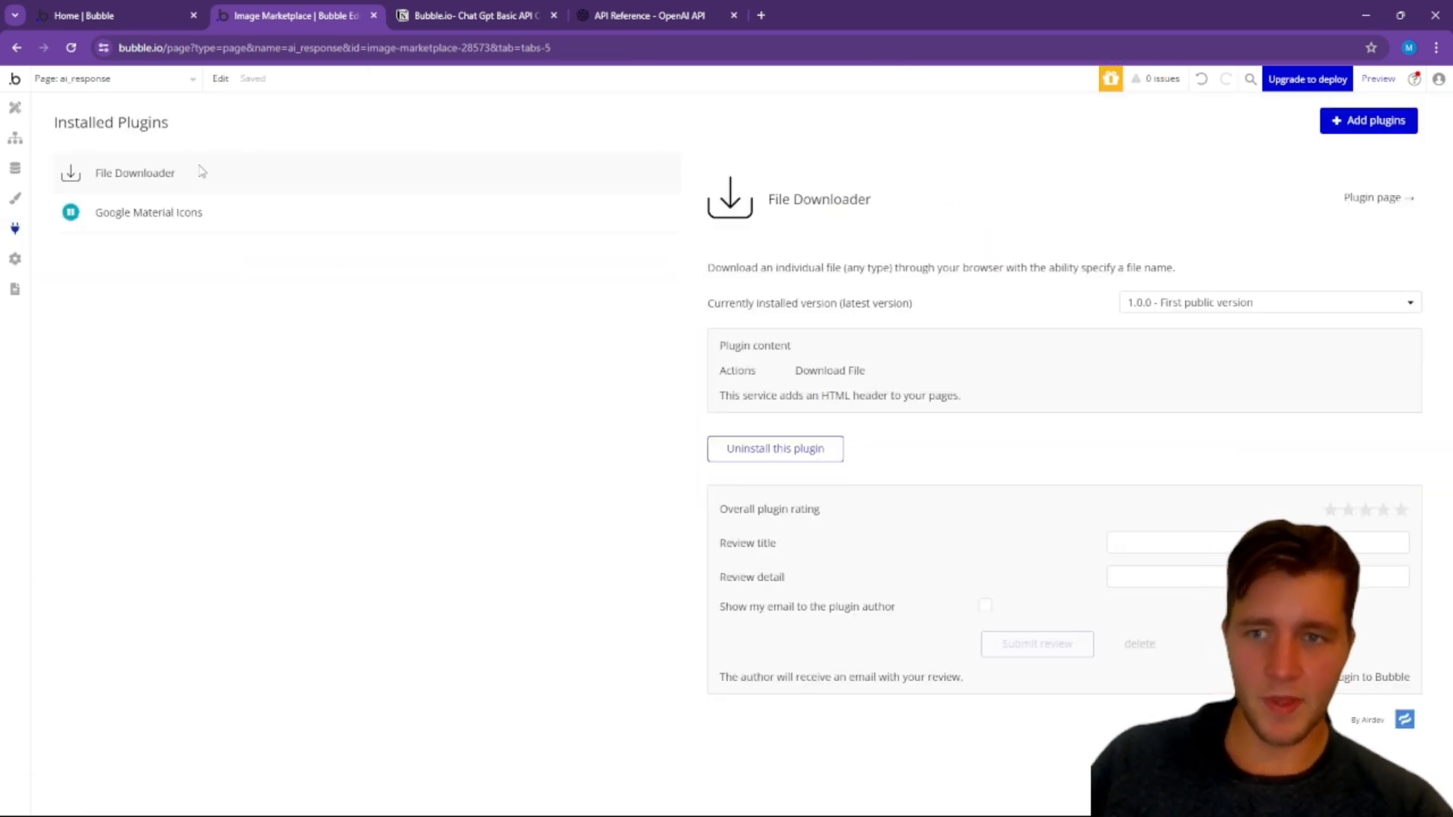
left_click(1360, 122)
type("api")
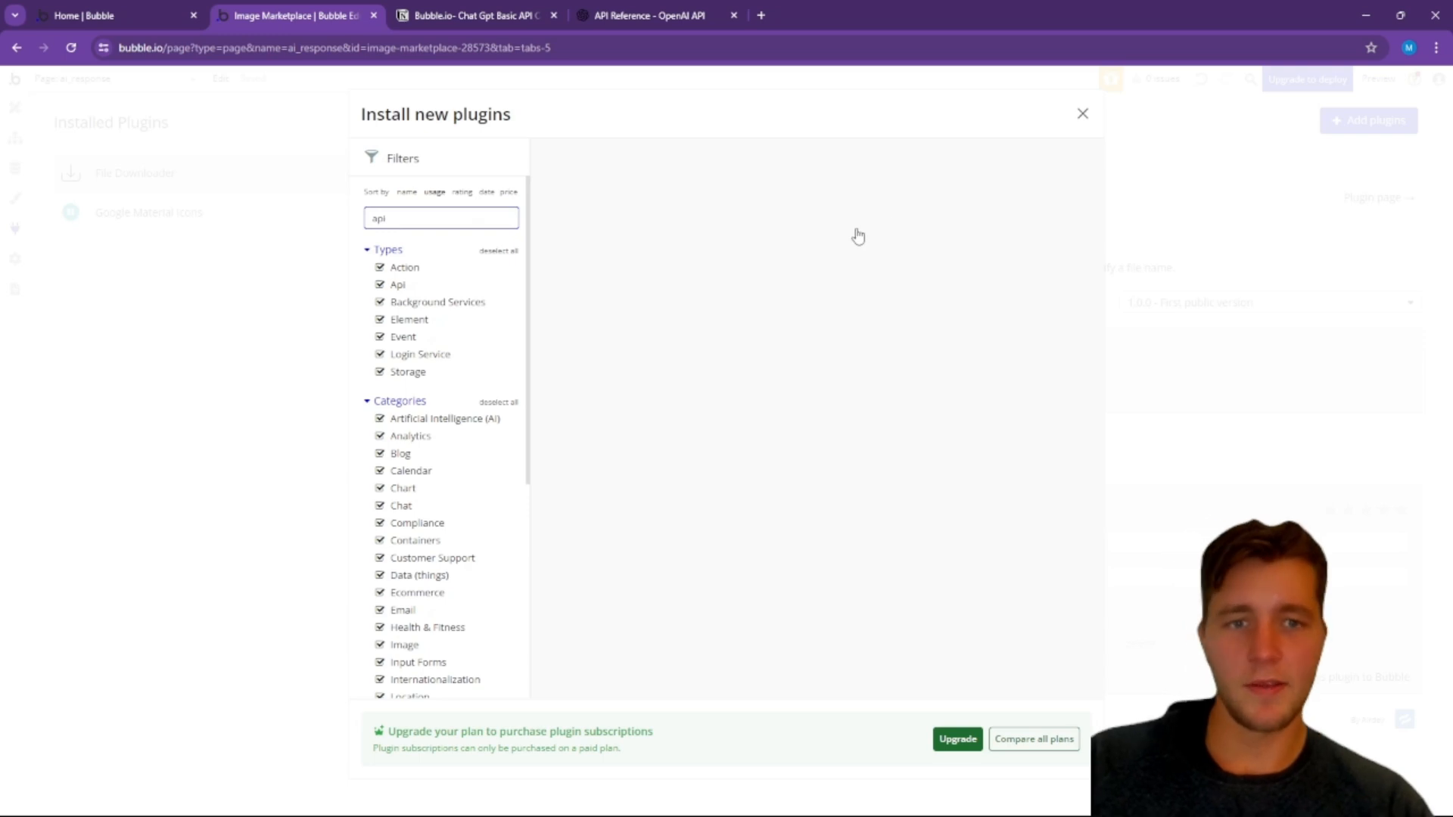
left_click(1044, 246)
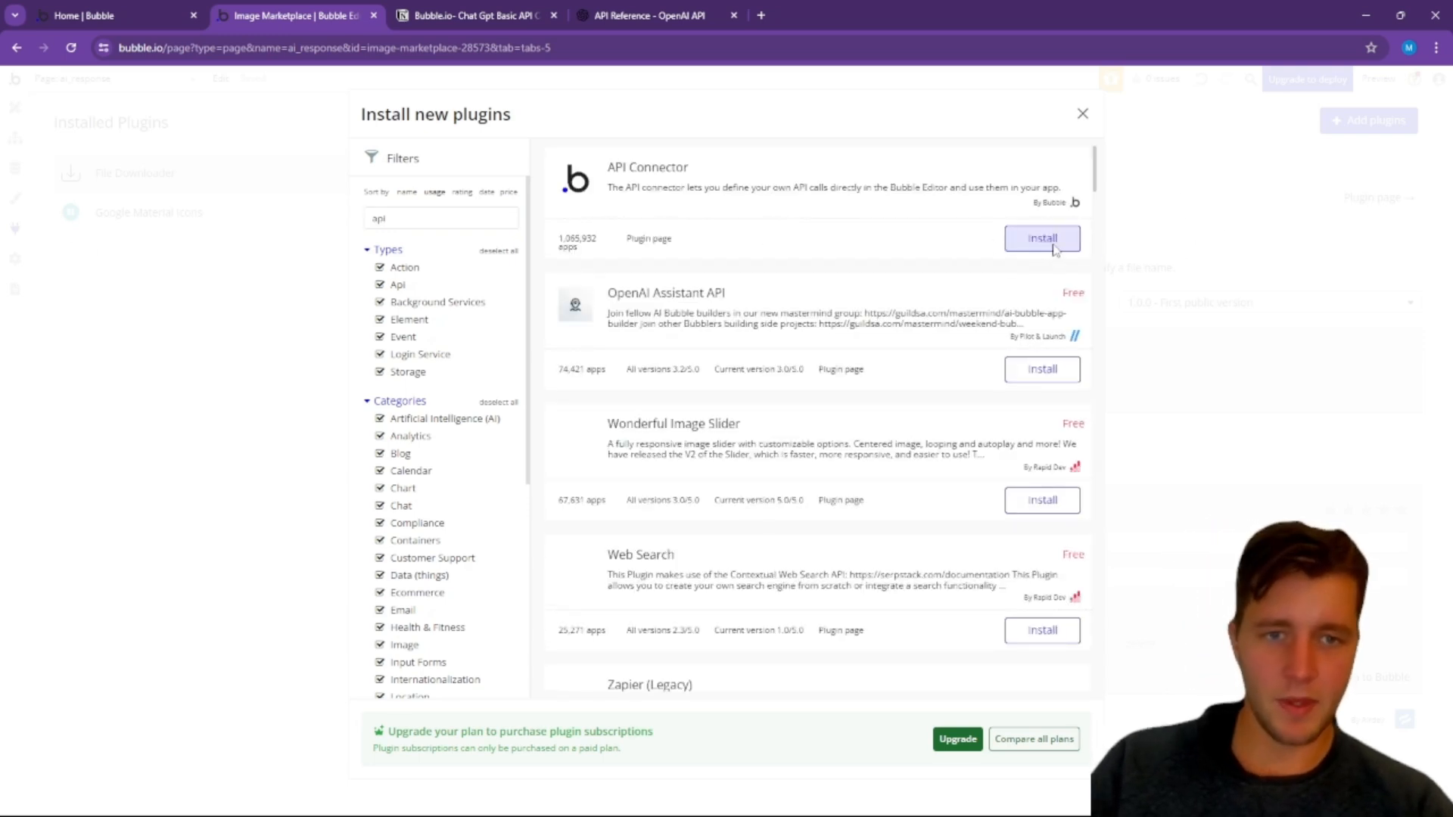
left_click(1051, 243)
left_click(1083, 114)
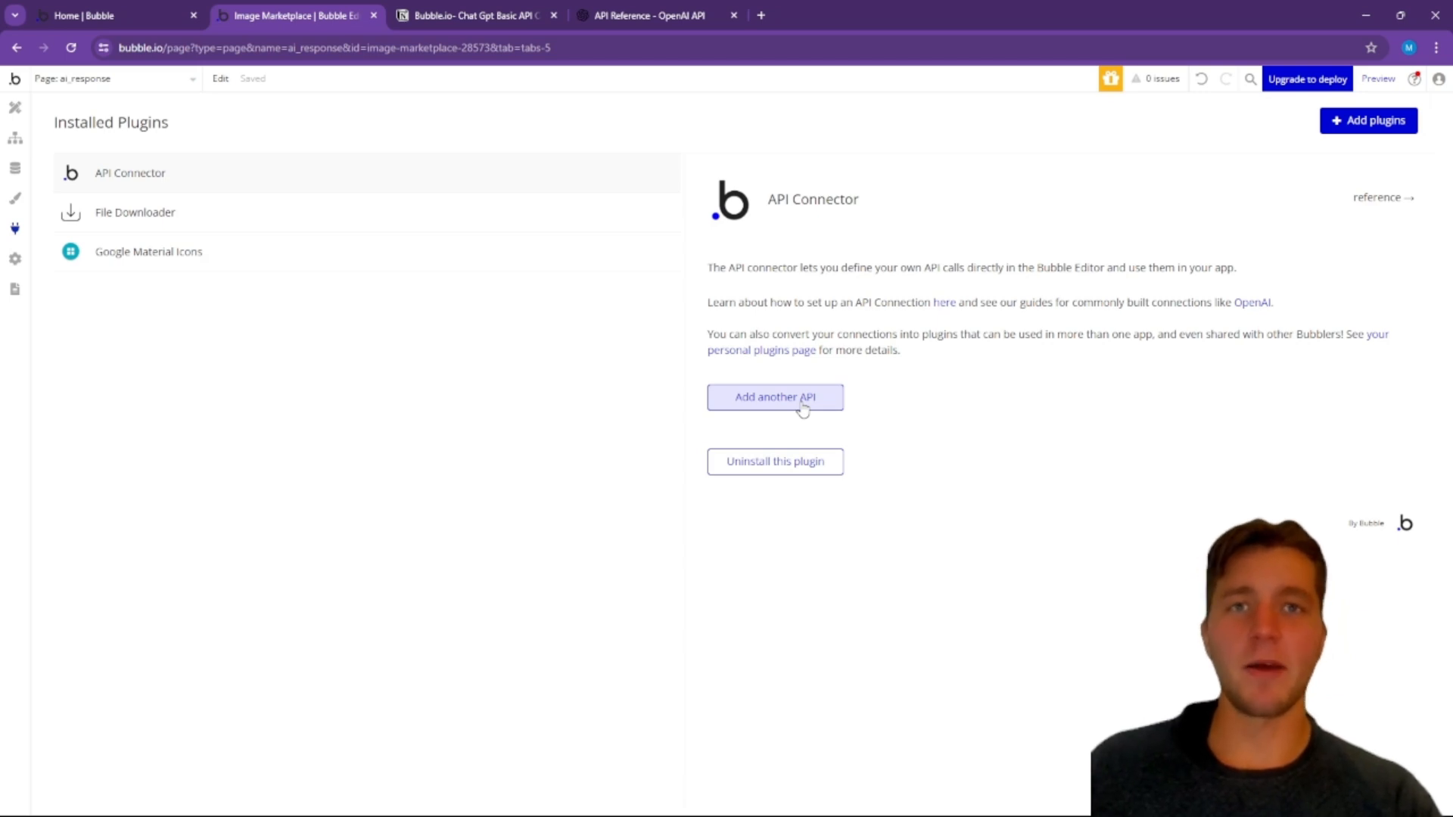
Step: Add a new API in the API Connector and name it "Chat GPT call"
left_click(803, 410)
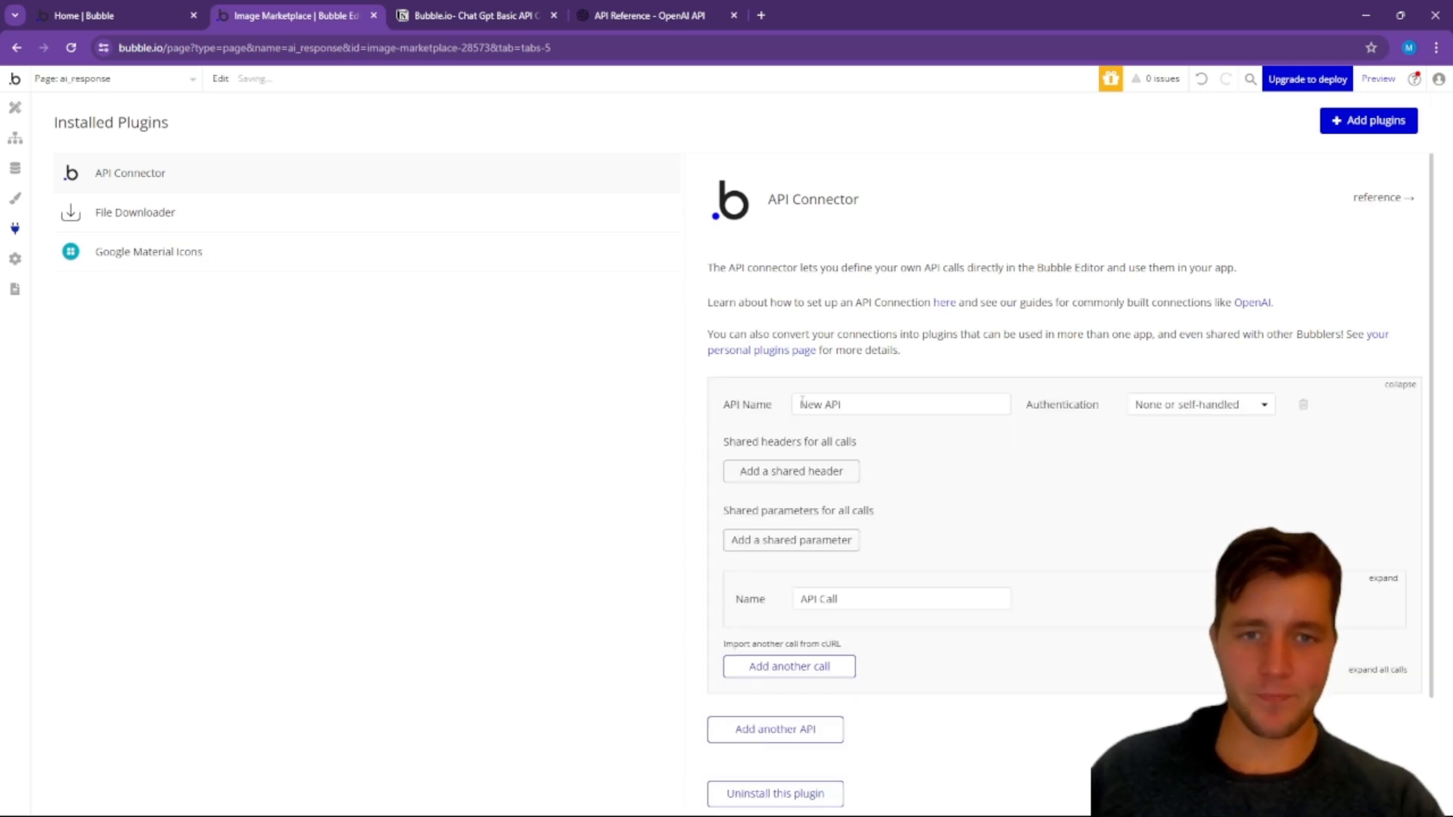
scroll(940, 415, "down", 1)
left_click_drag(887, 331, 746, 332)
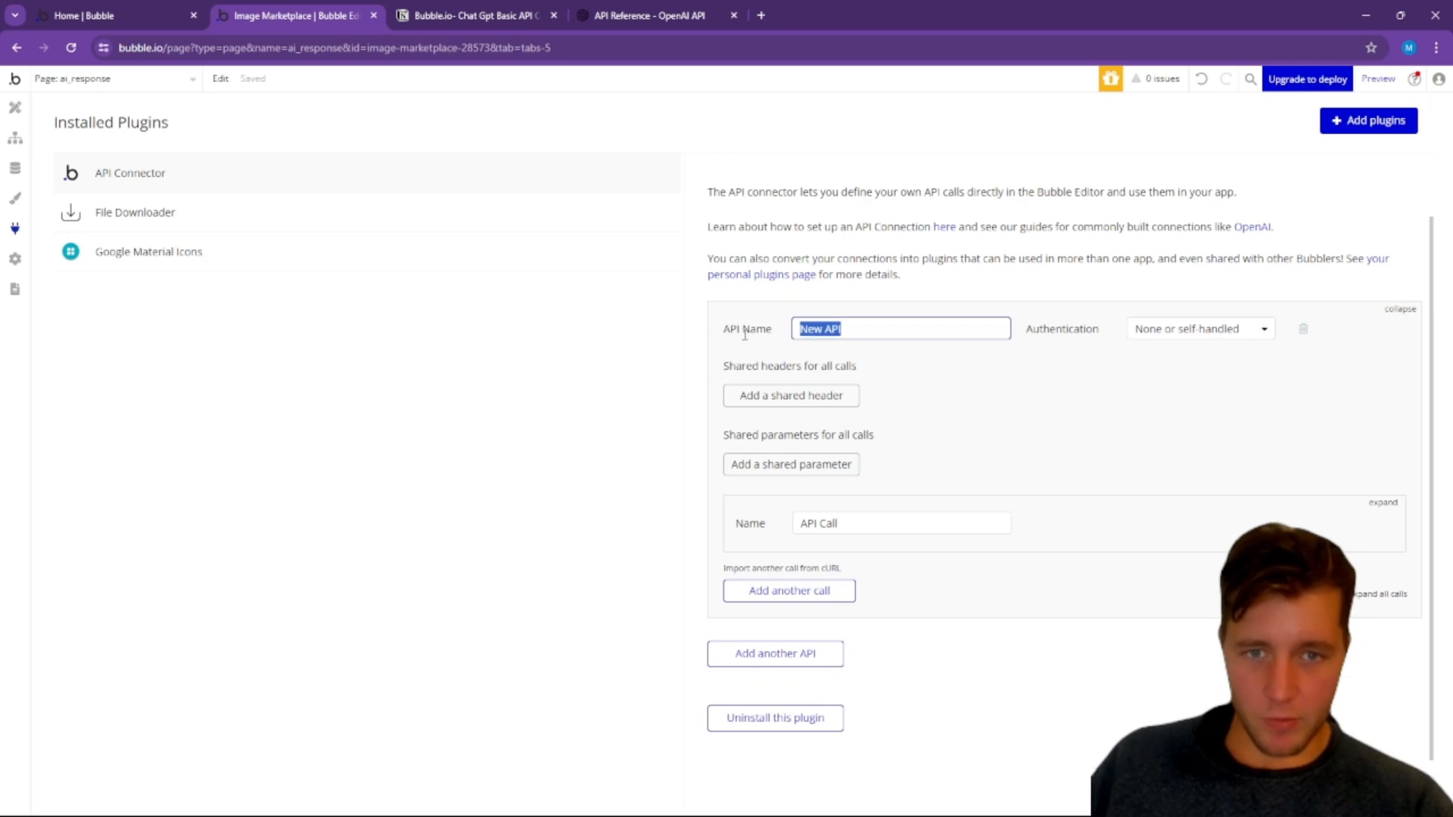
type("Chat GPt")
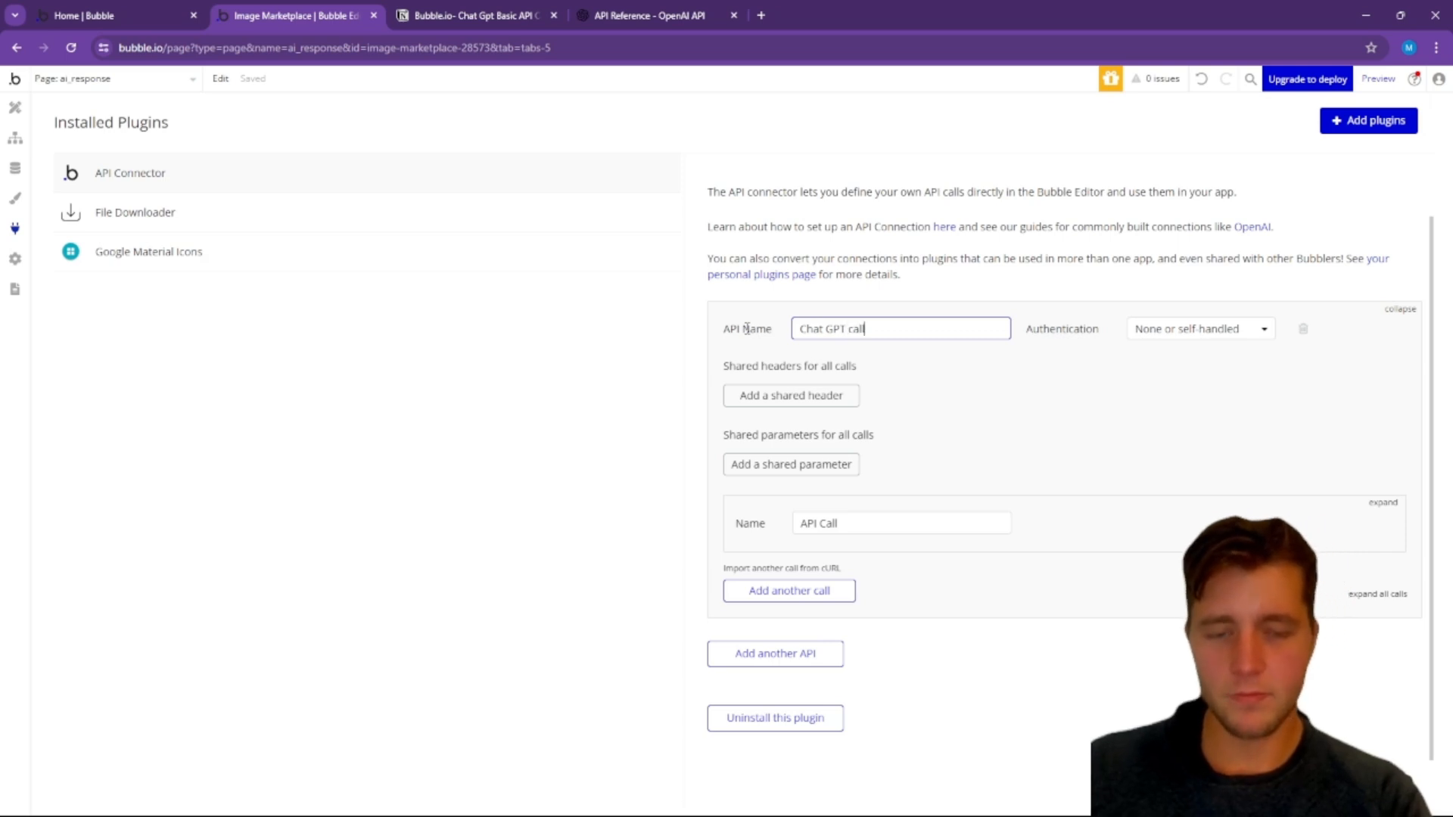
left_click(1109, 368)
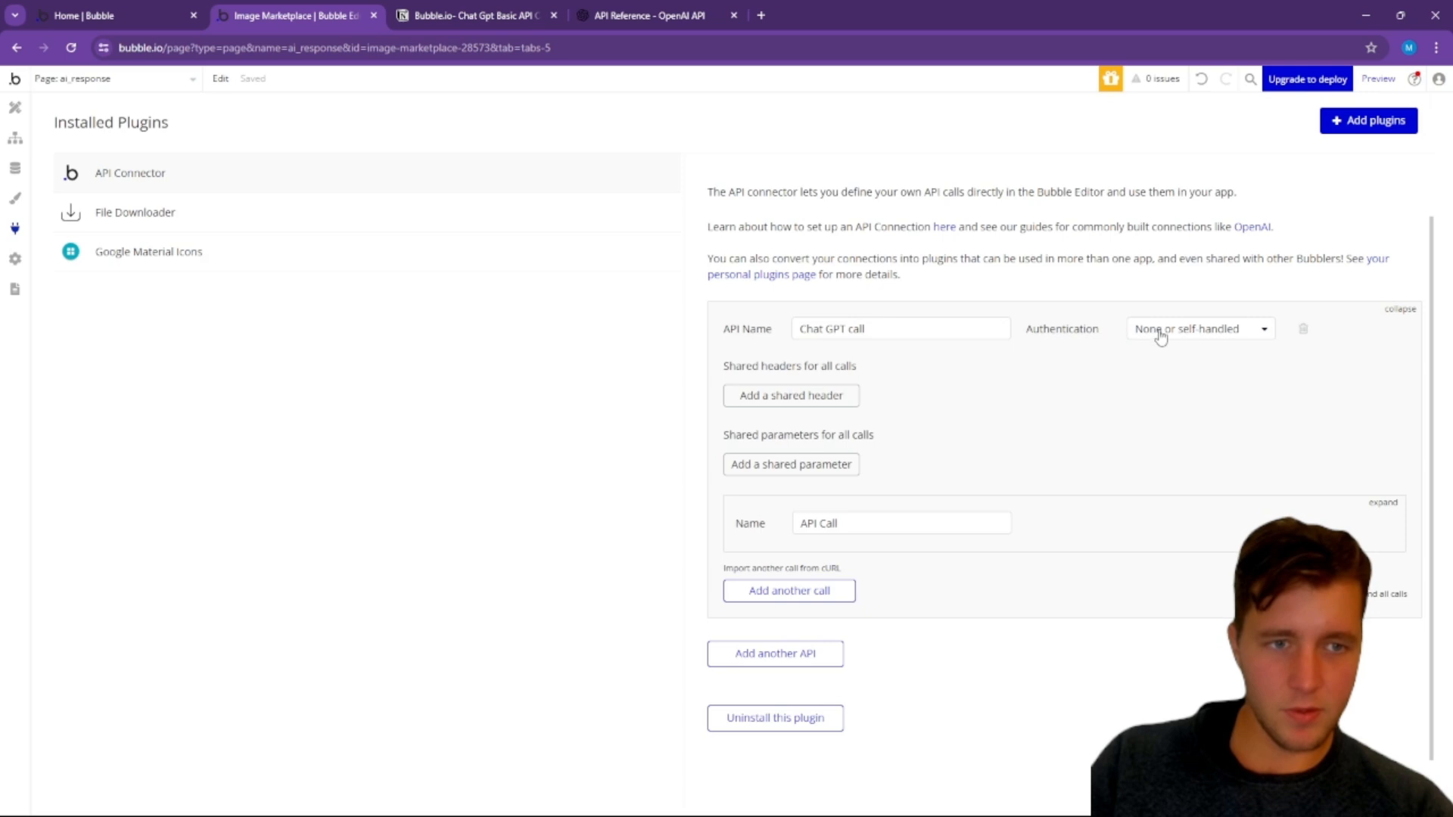
Step: Expand the API's call settings and rename the call "Chat request"
scroll(966, 379, "down", 1)
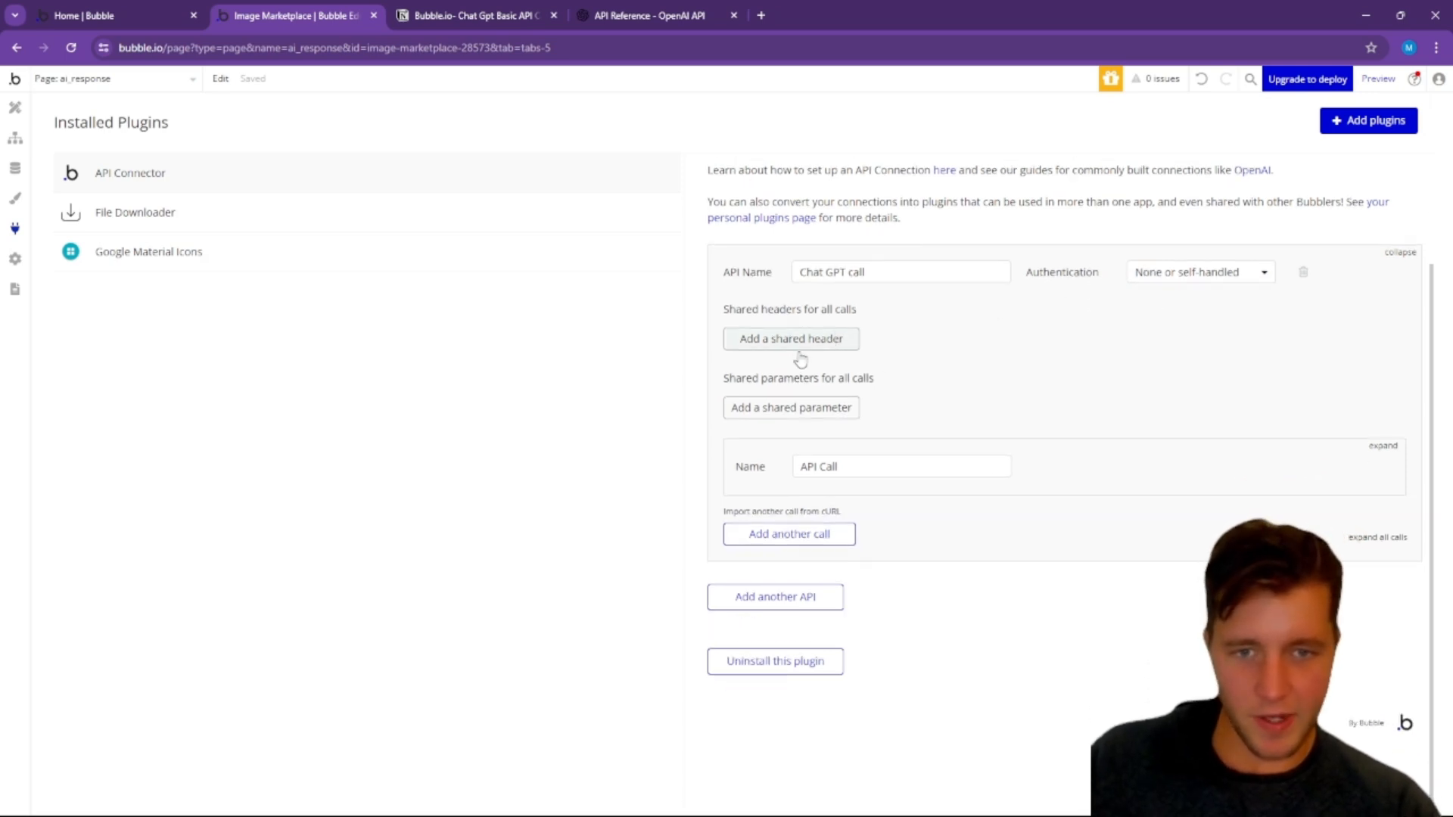
left_click(1382, 446)
scroll(1020, 445, "down", 2)
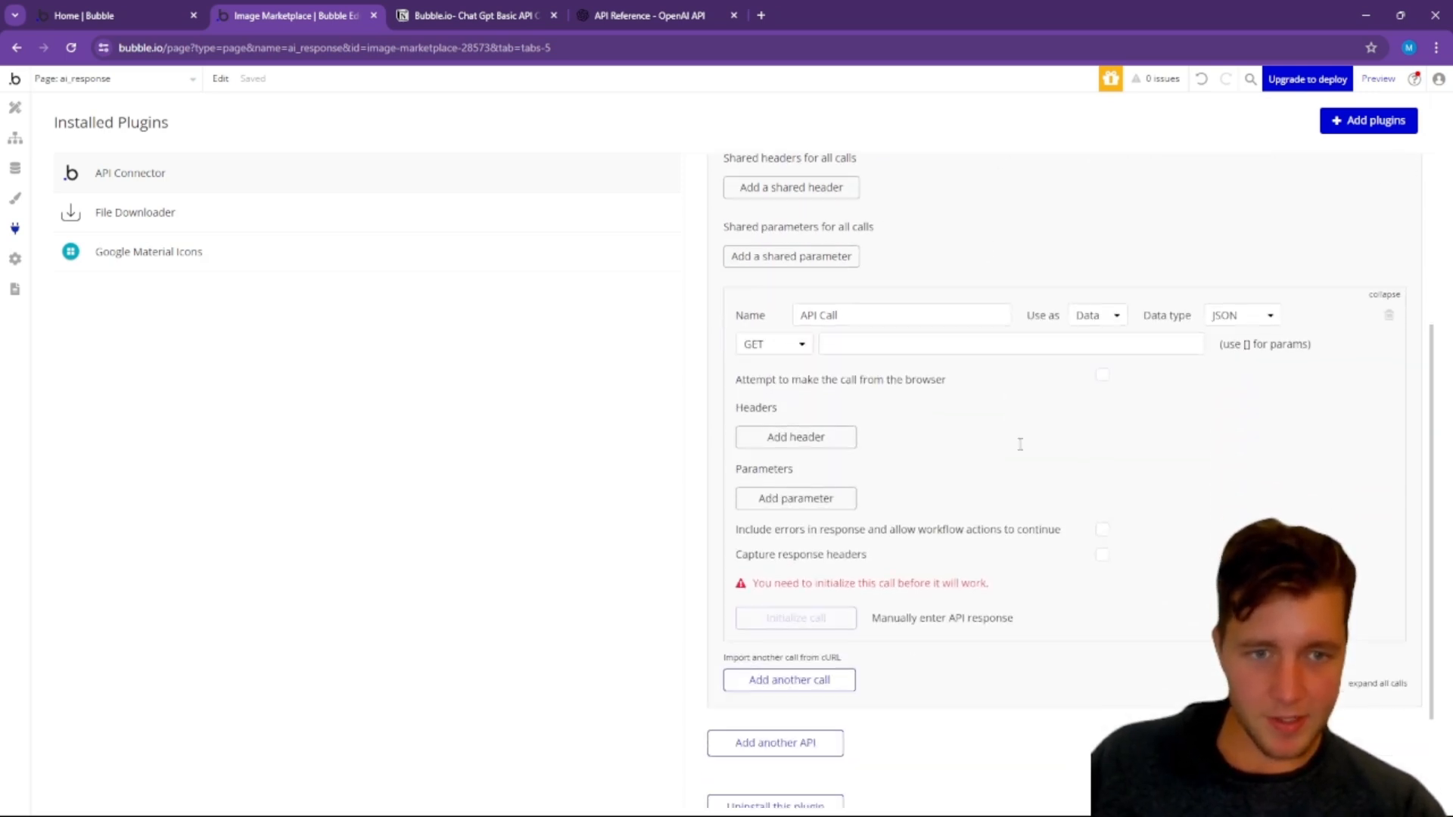
left_click_drag(870, 315, 760, 317)
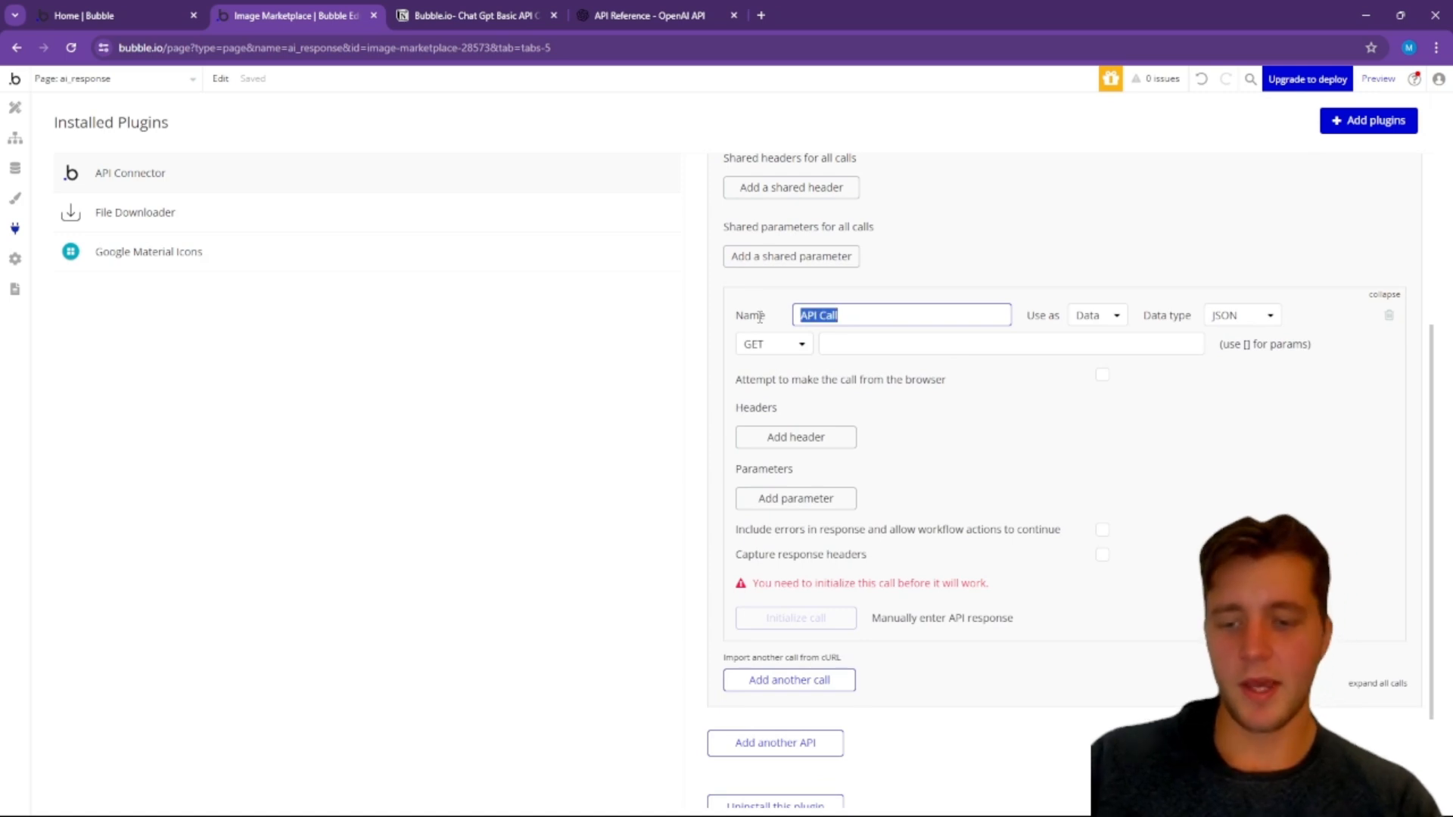
type("Chat request")
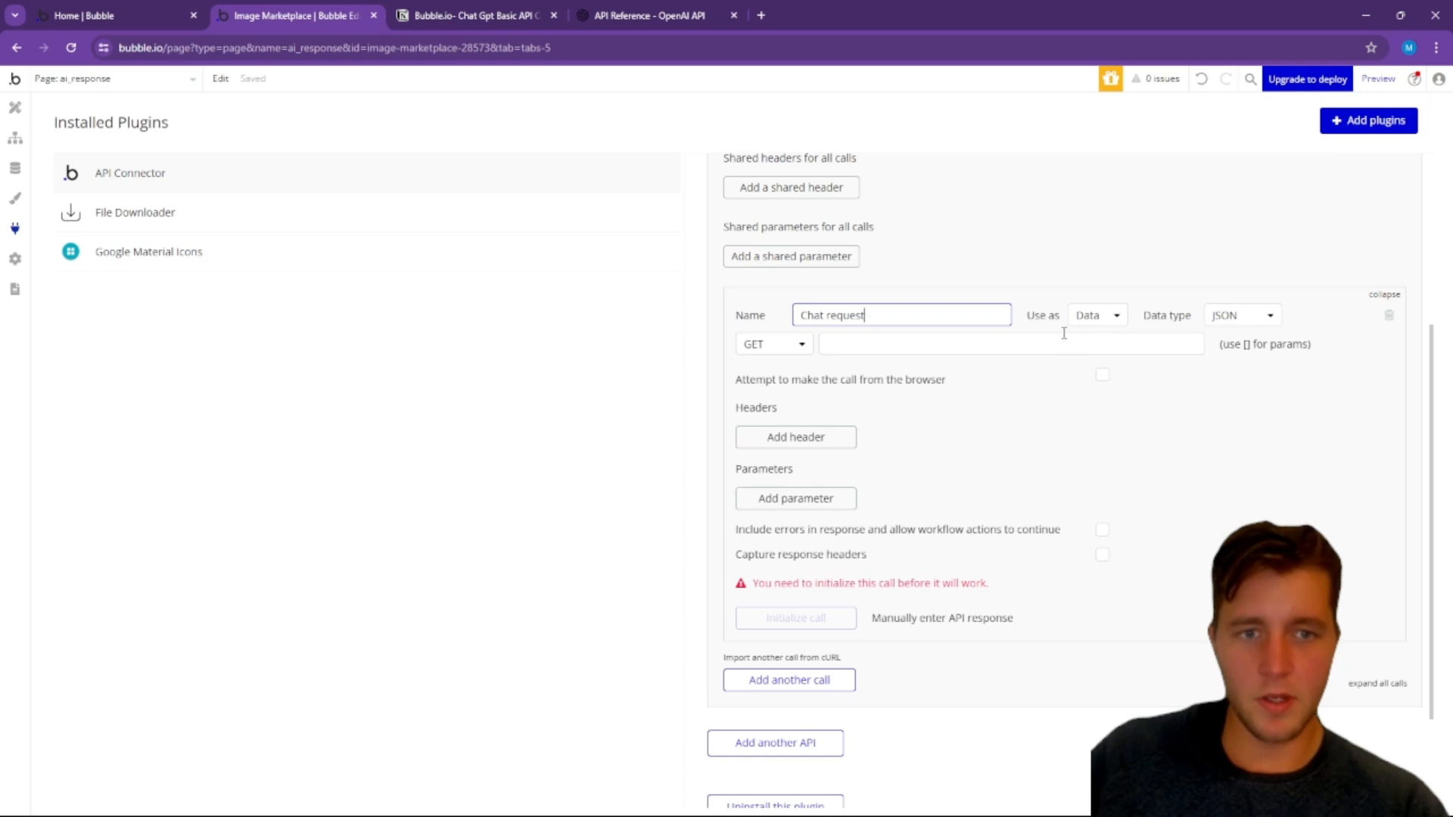
left_click(1006, 286)
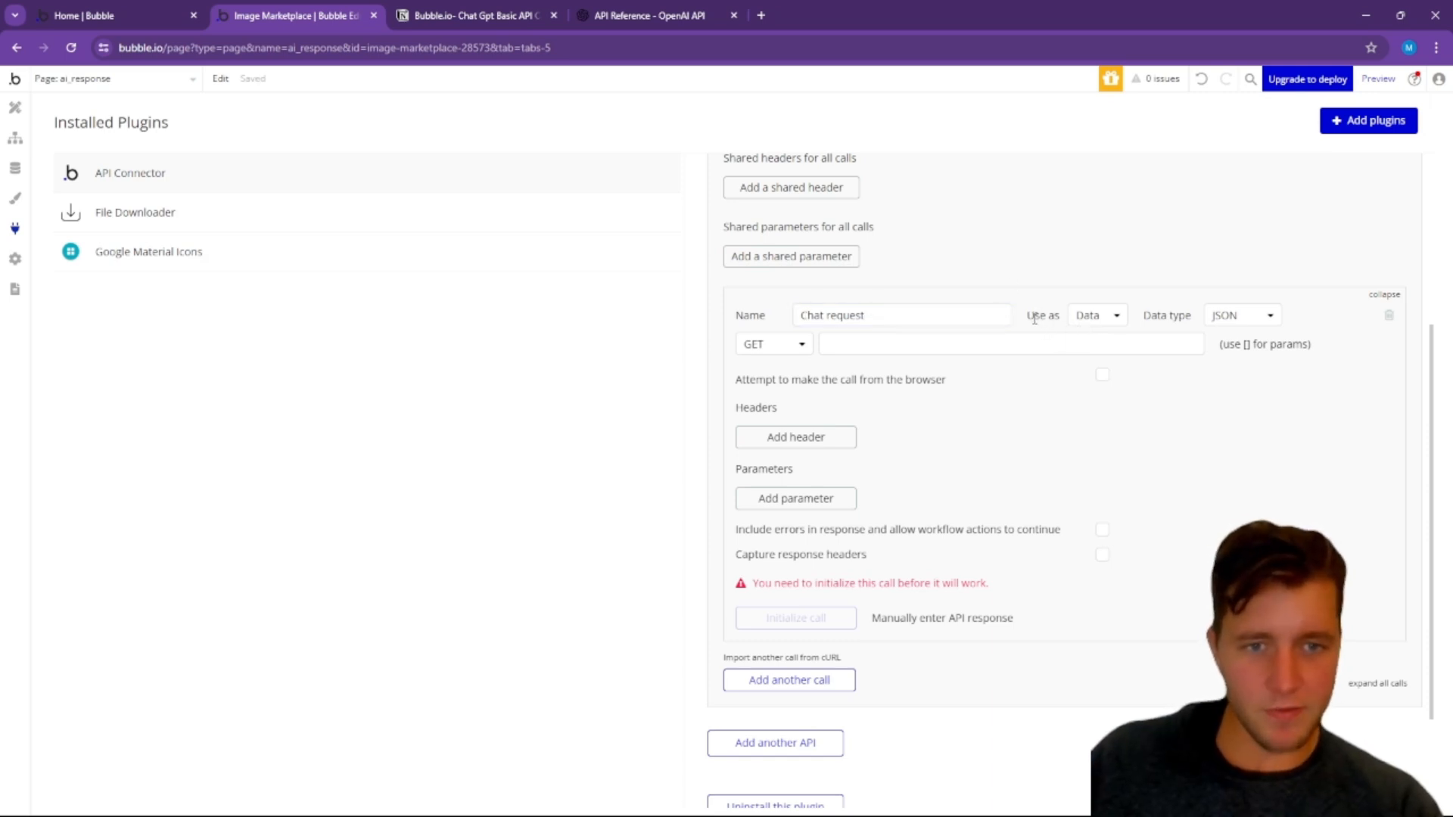
Step: Set the Chat request call to be used as an Action with the POST method
left_click(1083, 322)
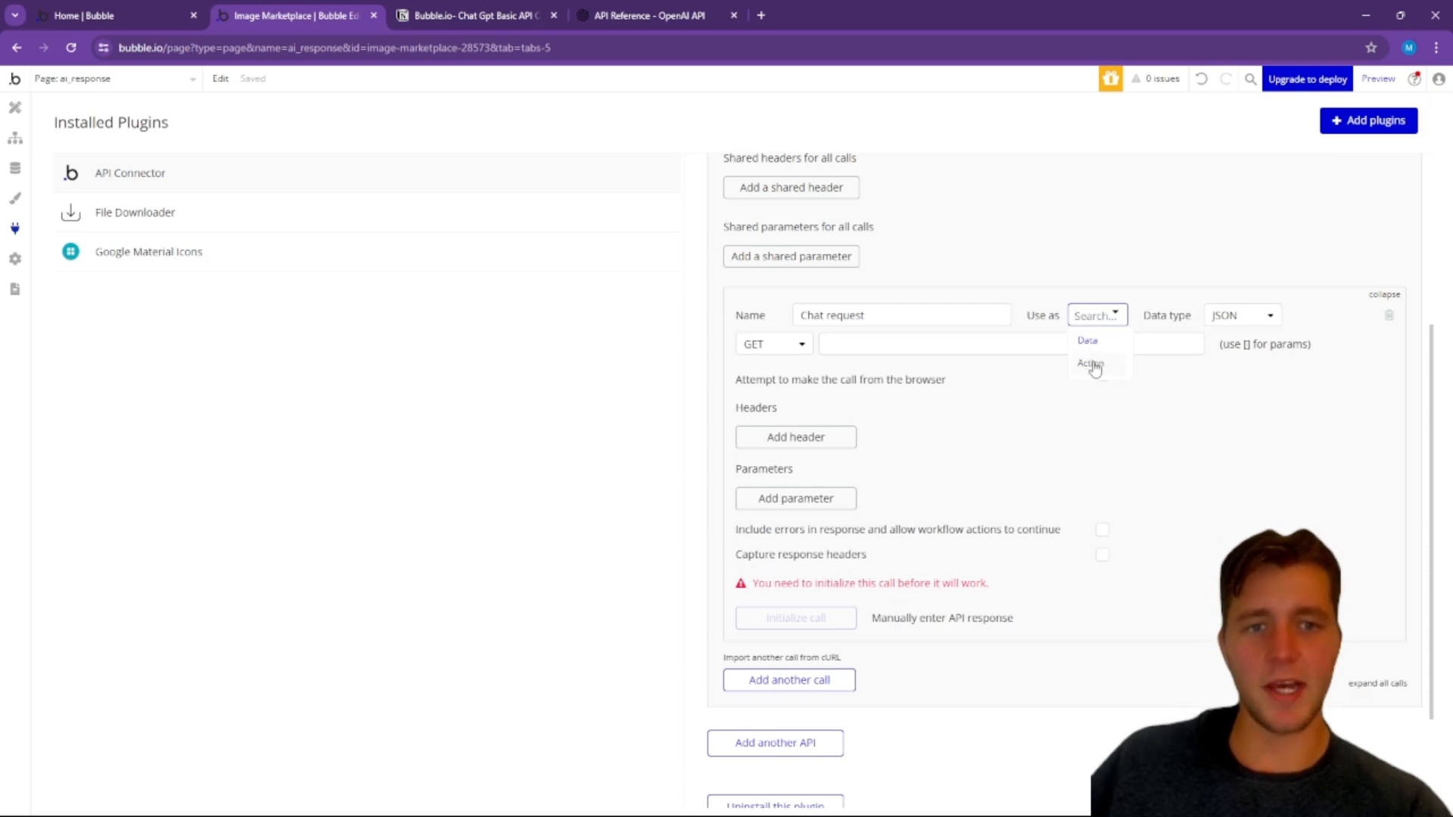
left_click(1094, 362)
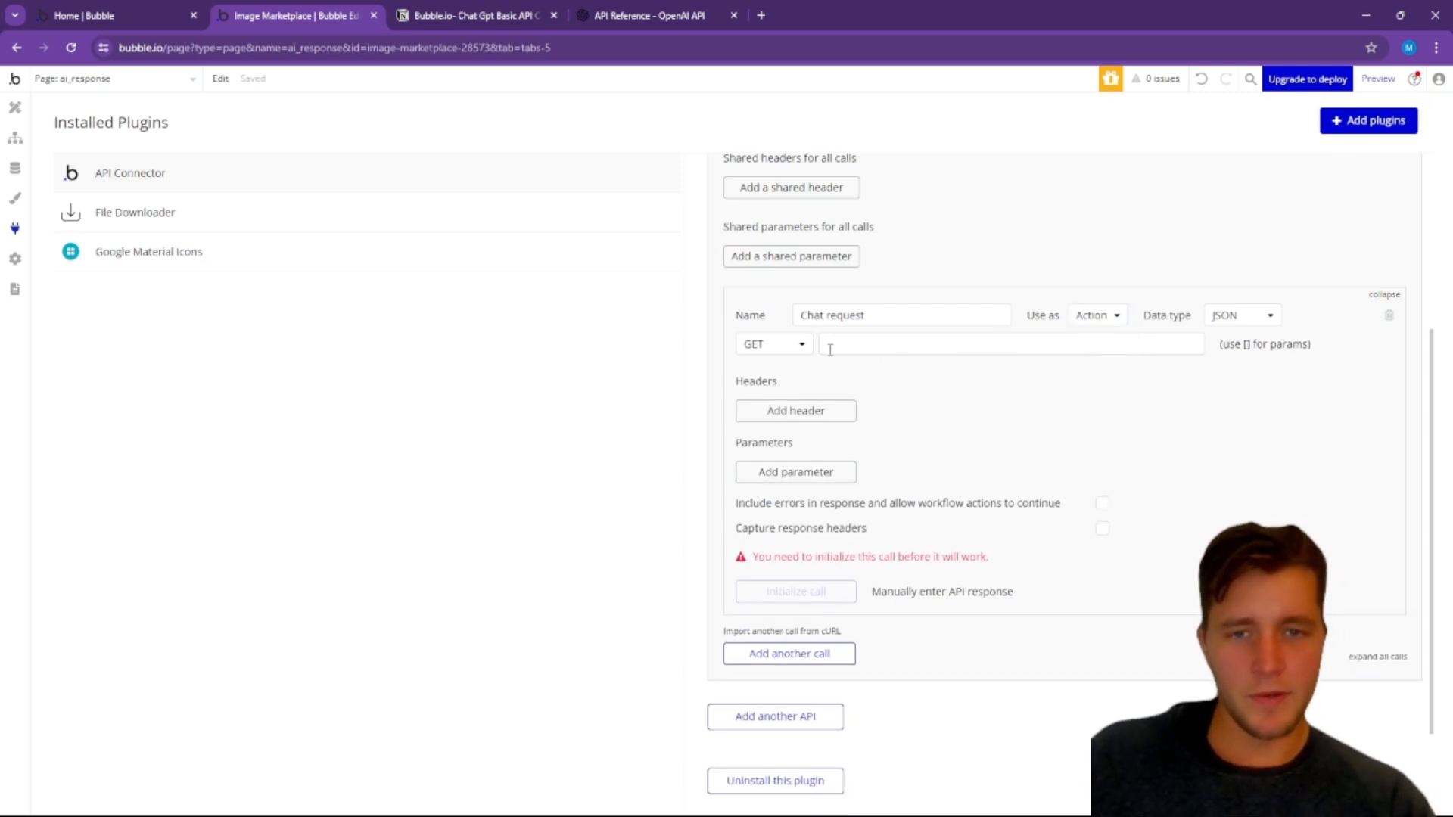
left_click(798, 348)
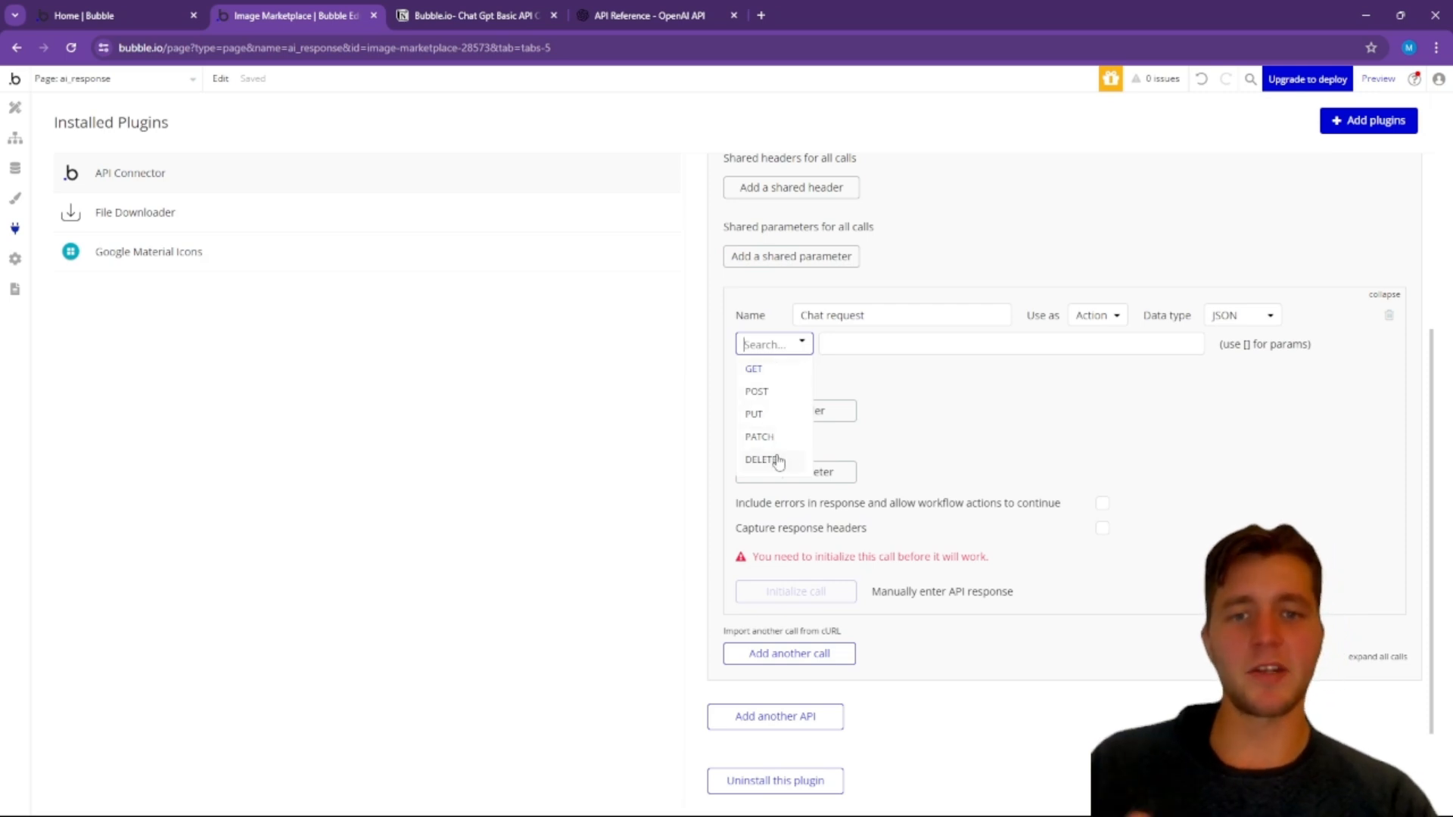
left_click(758, 392)
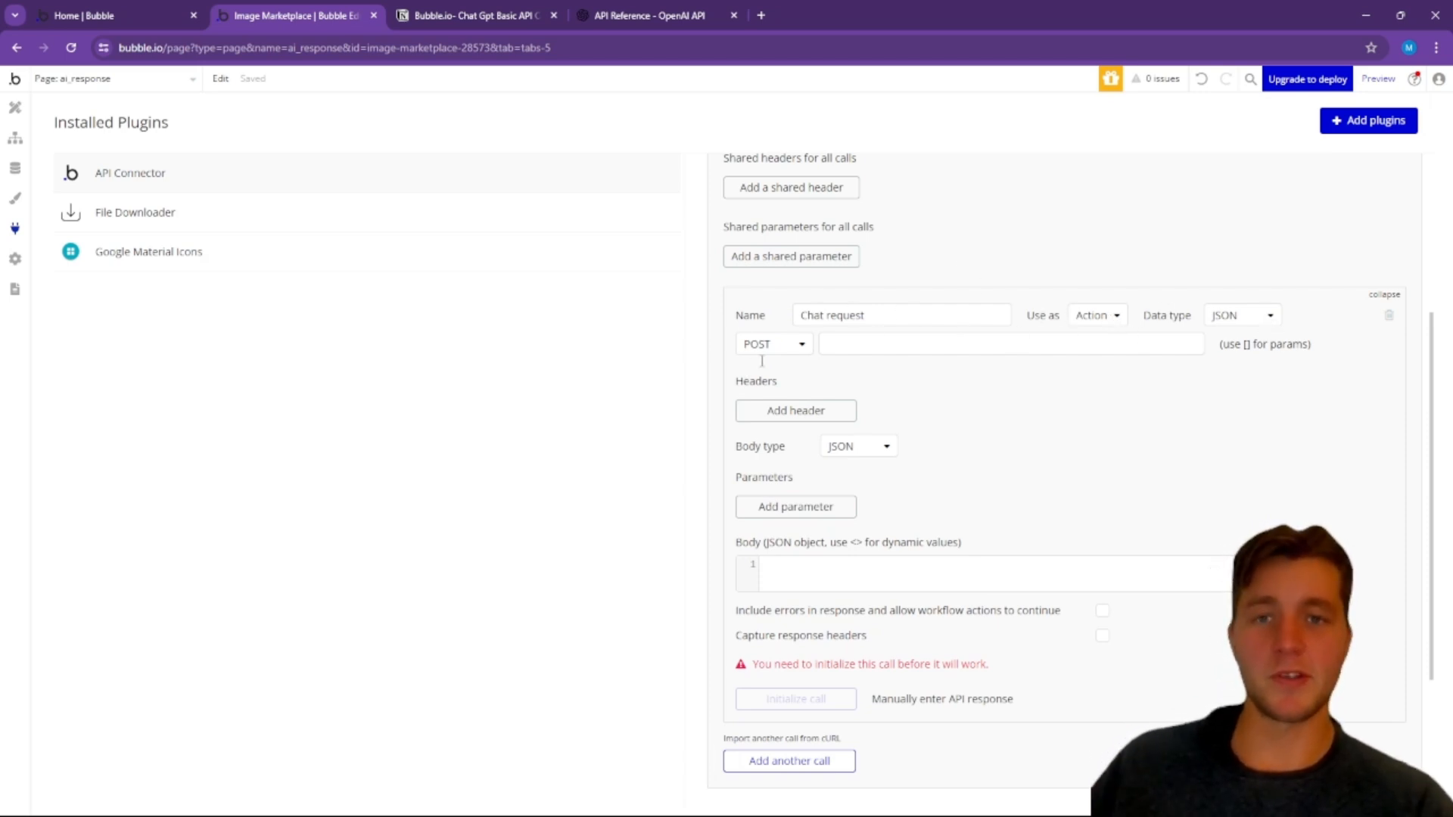
left_click(642, 16)
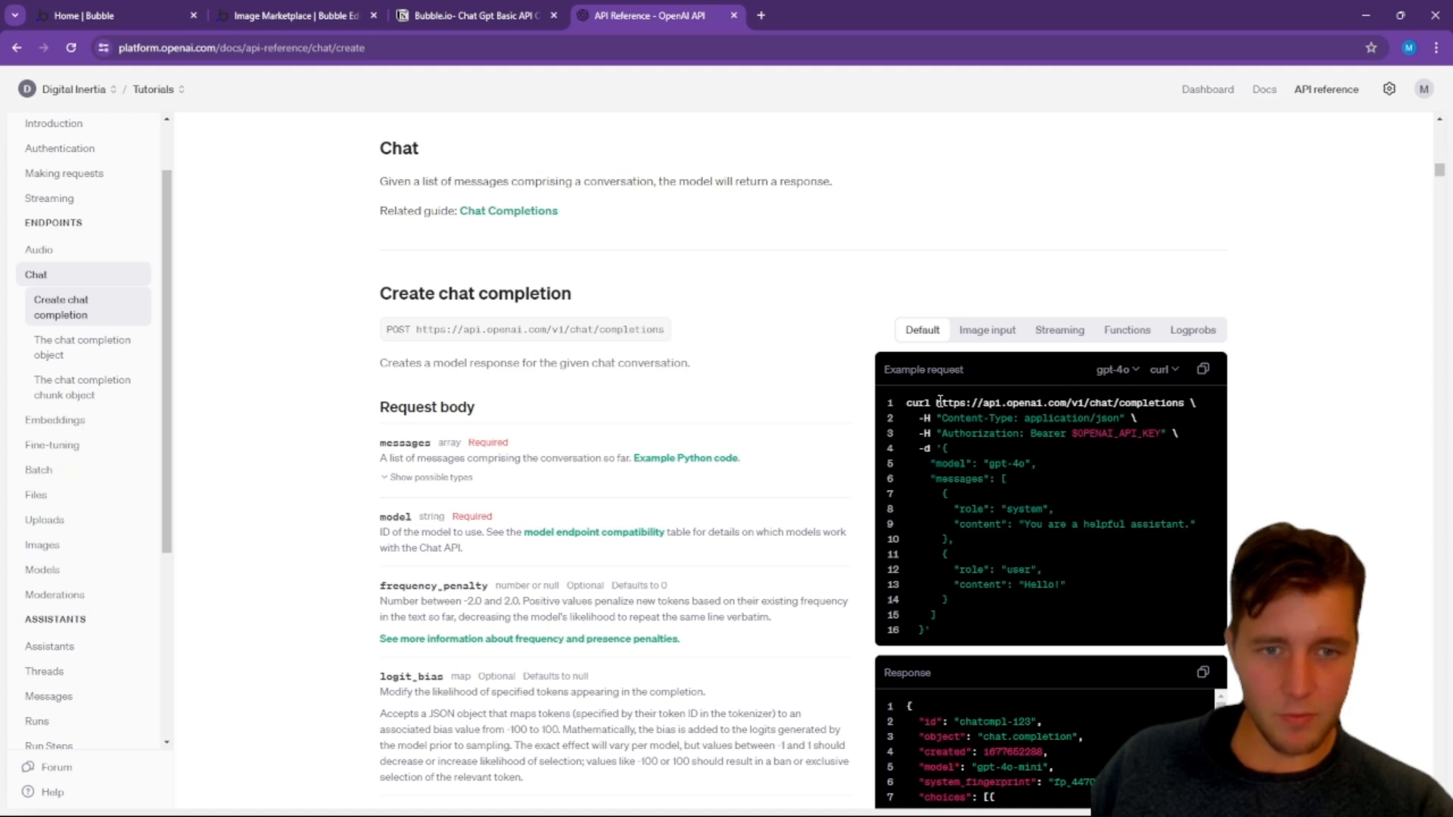
left_click_drag(942, 401, 1182, 401)
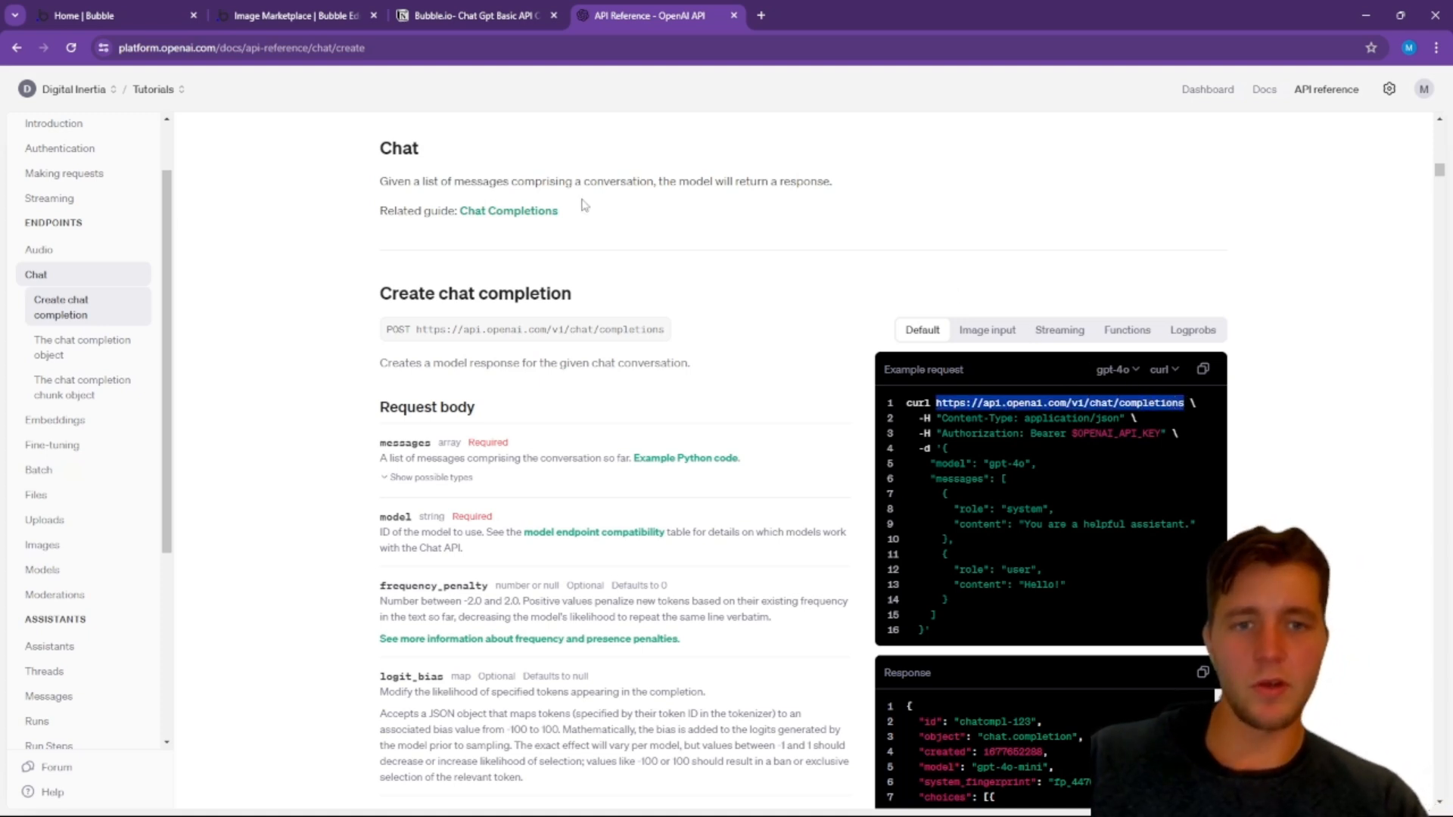
left_click(281, 9)
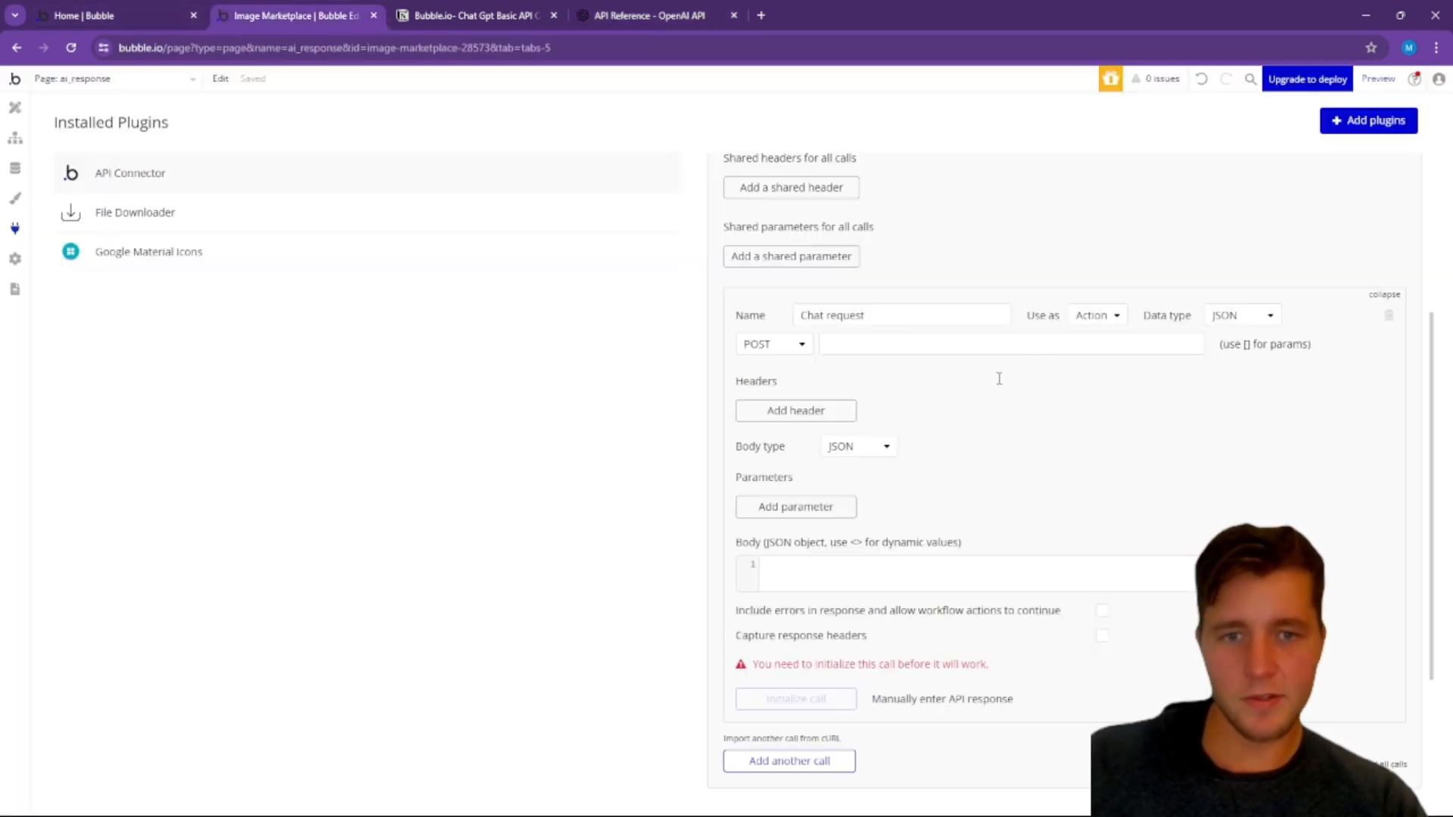
left_click(839, 345)
type("https://api.openai.com/v1/chat/completions")
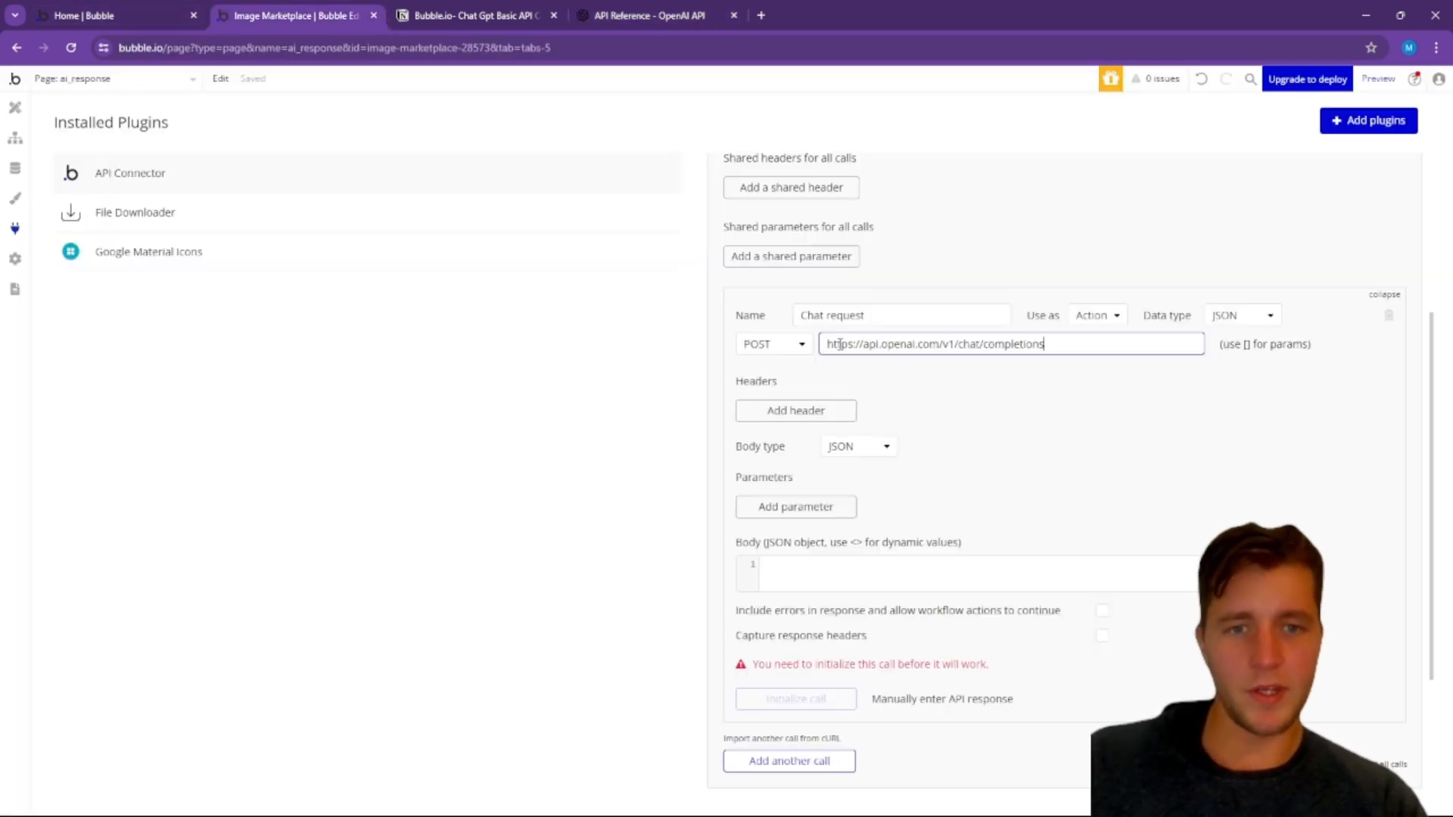
Step: Add a header to the Chat request call and copy Content-Type from OpenAI's example request into its key in Bubble
left_click(993, 385)
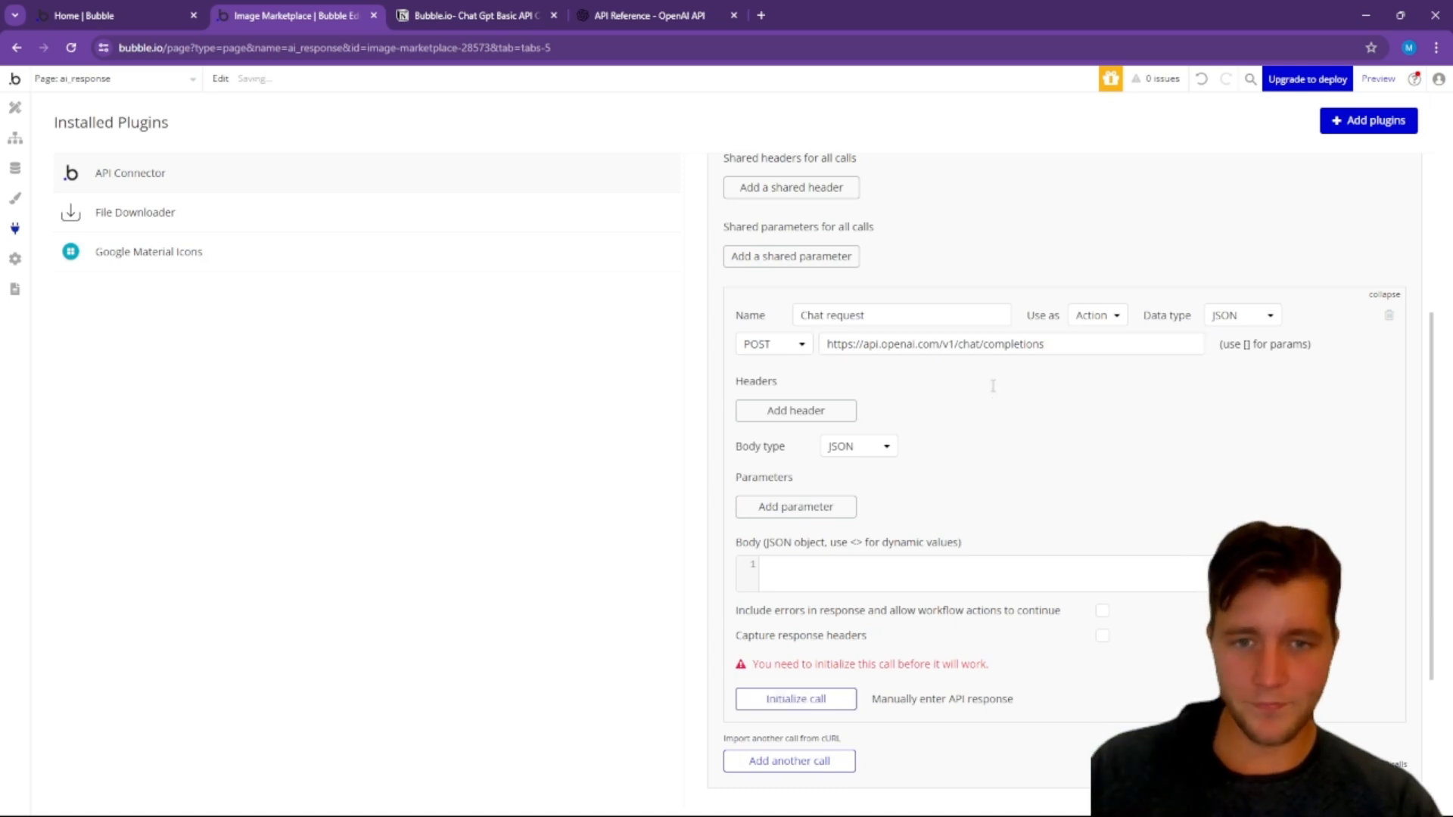
left_click(823, 414)
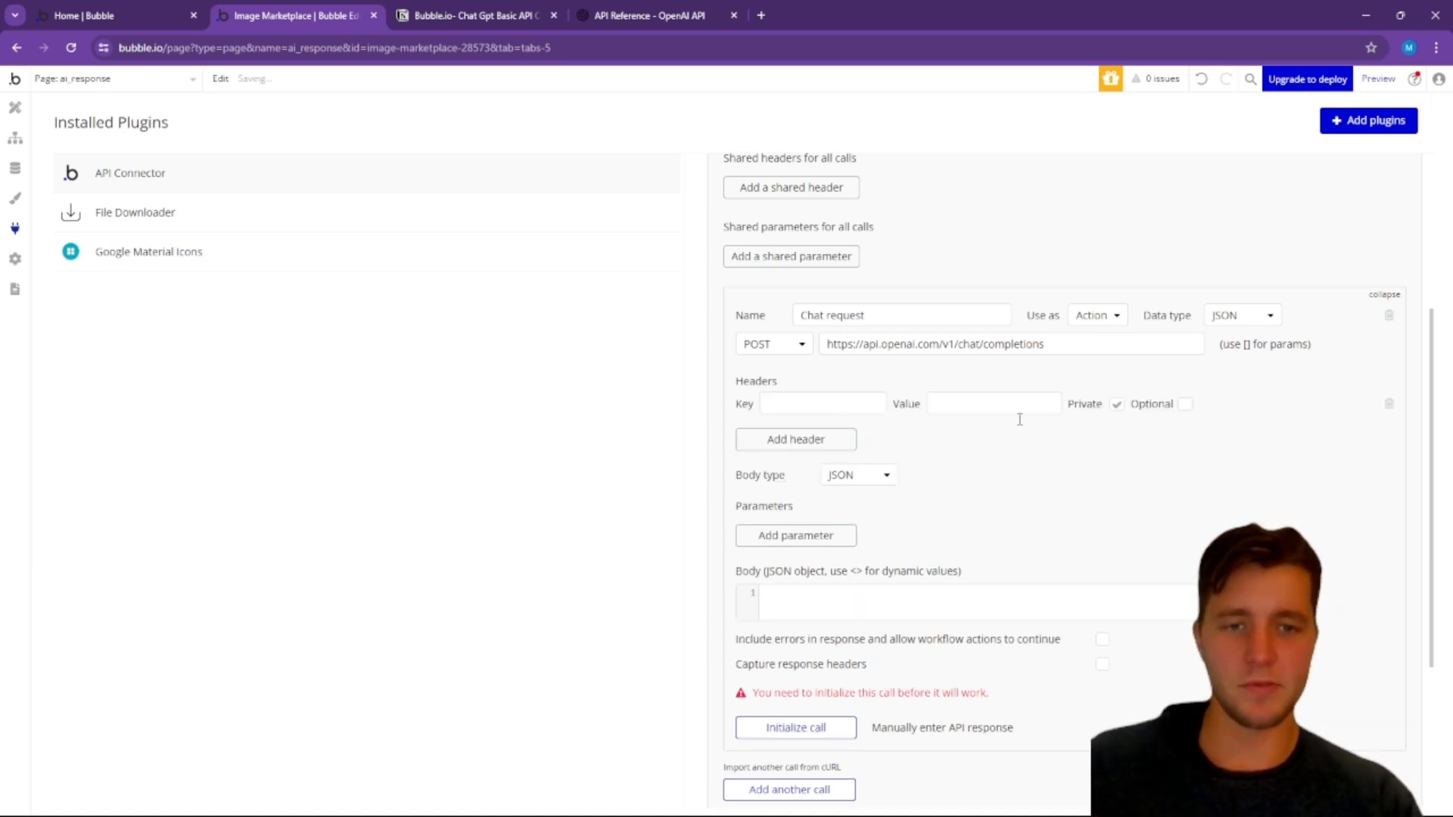
left_click(861, 412)
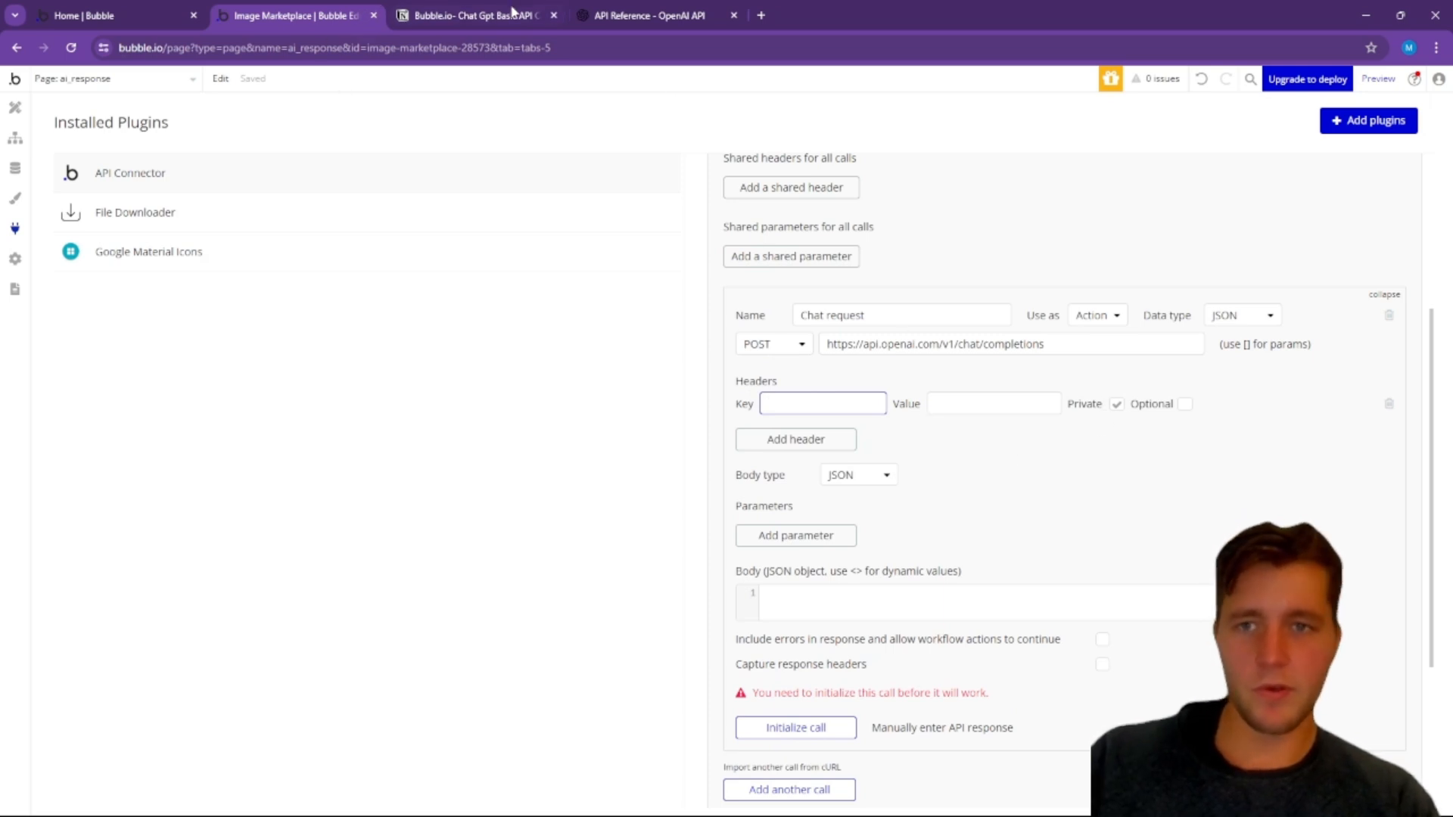
left_click(640, 15)
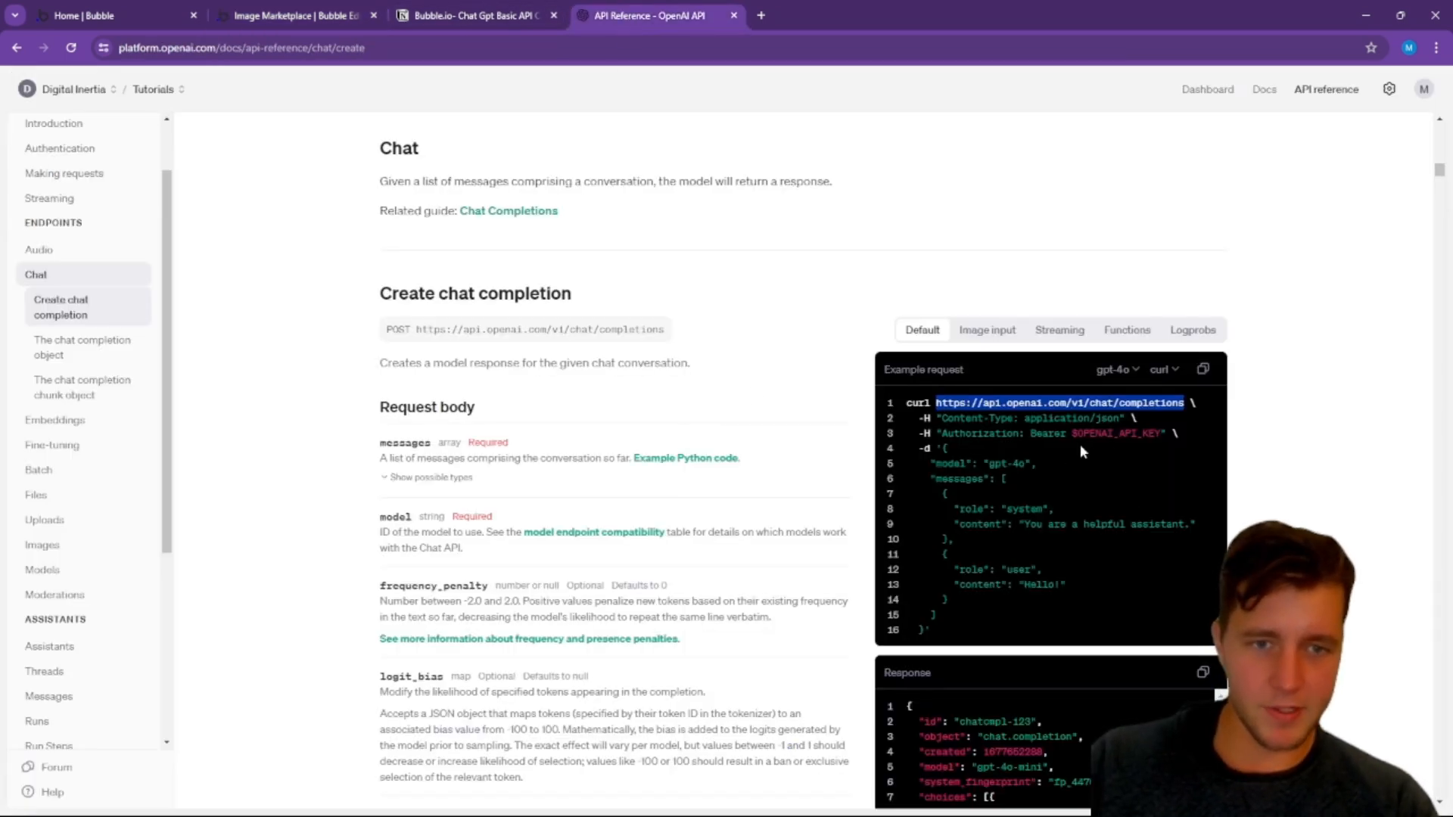
left_click_drag(1015, 416, 945, 417)
key("ctrl+c")
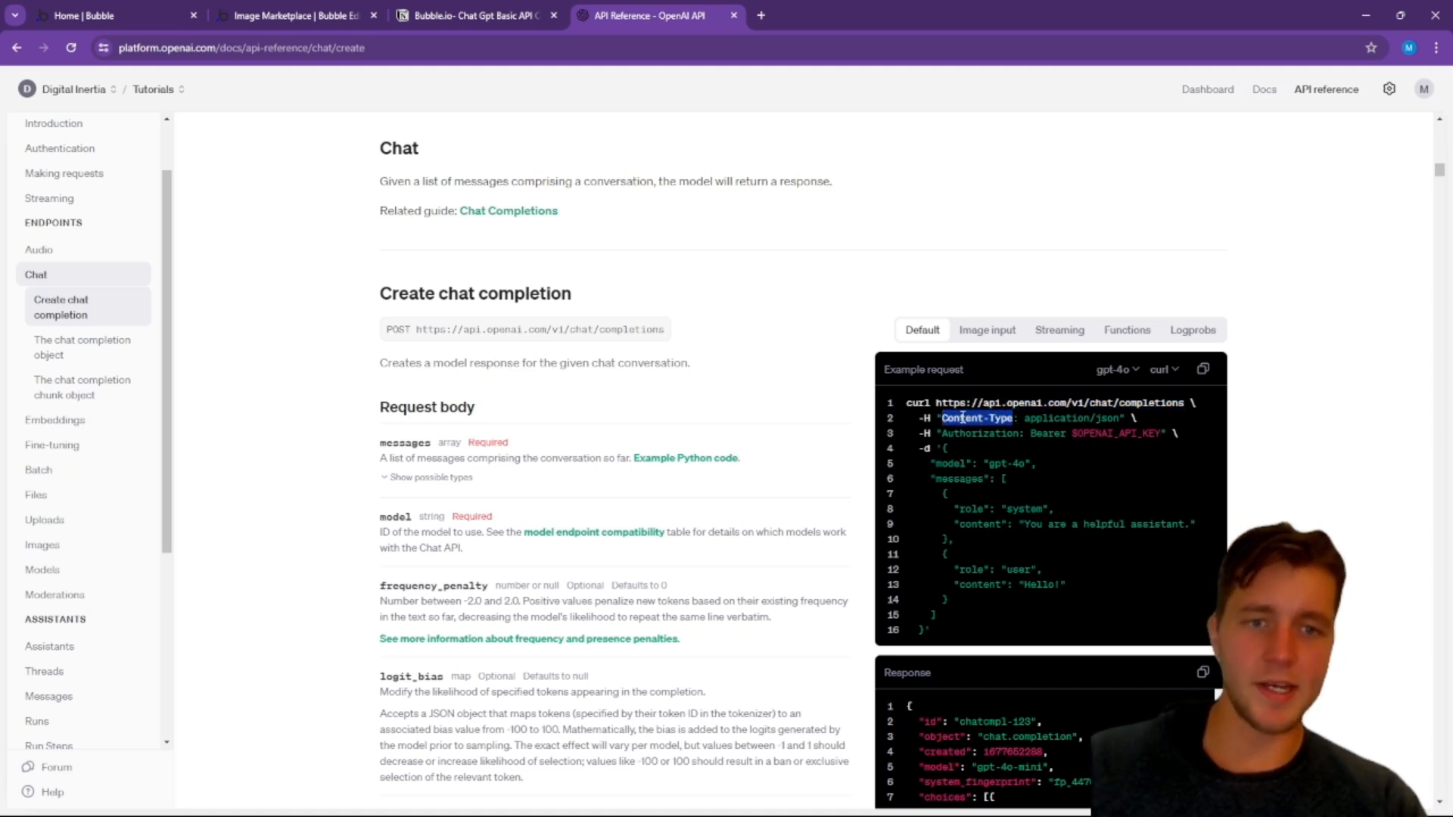
left_click(225, 13)
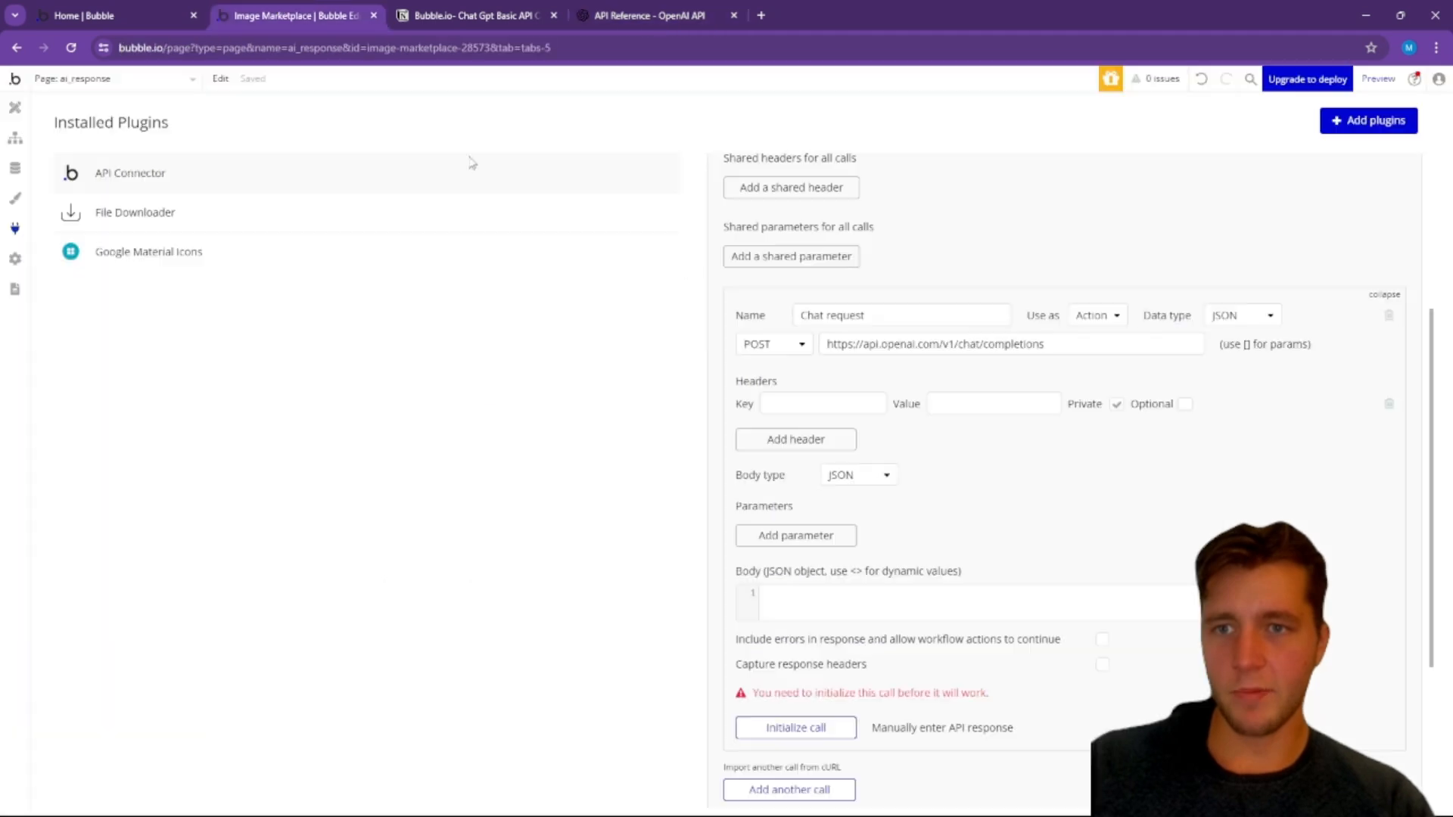
key("ctrl+v")
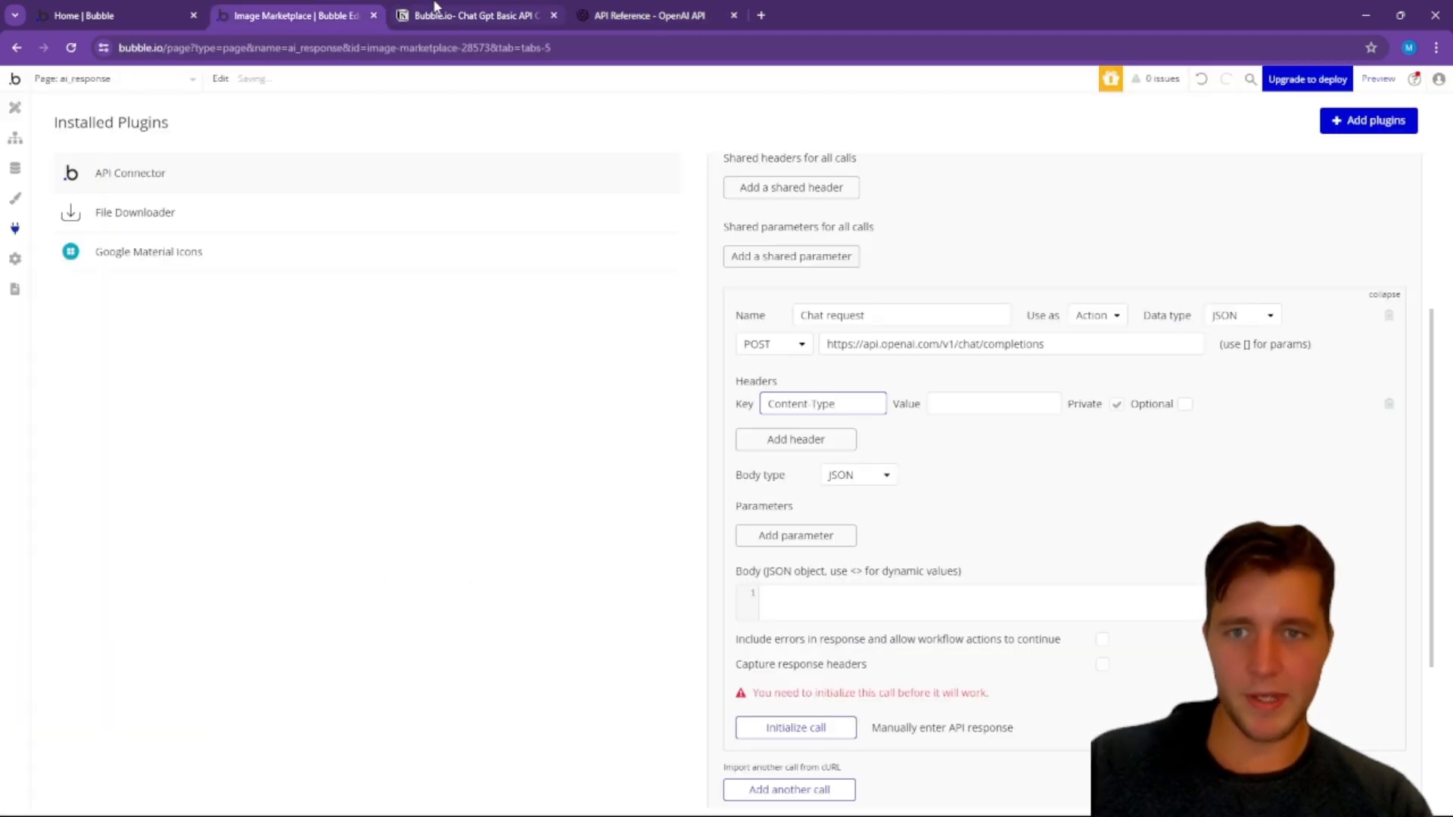
Step: Copy application/json from OpenAI's example request into the value of the Content-Type header in Bubble
left_click(660, 14)
left_click_drag(1026, 418, 1119, 421)
key("ctrl+c")
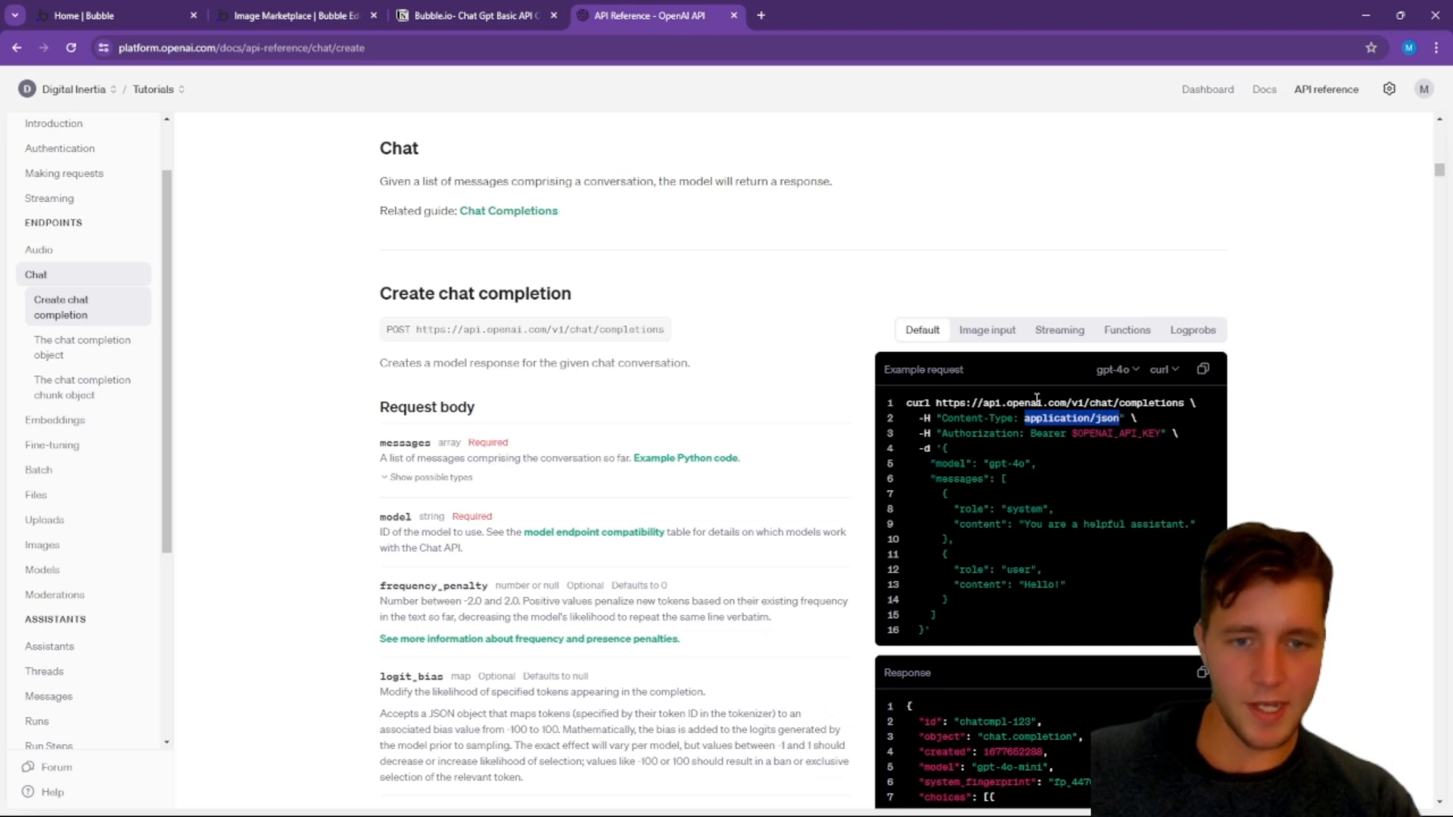
left_click(317, 25)
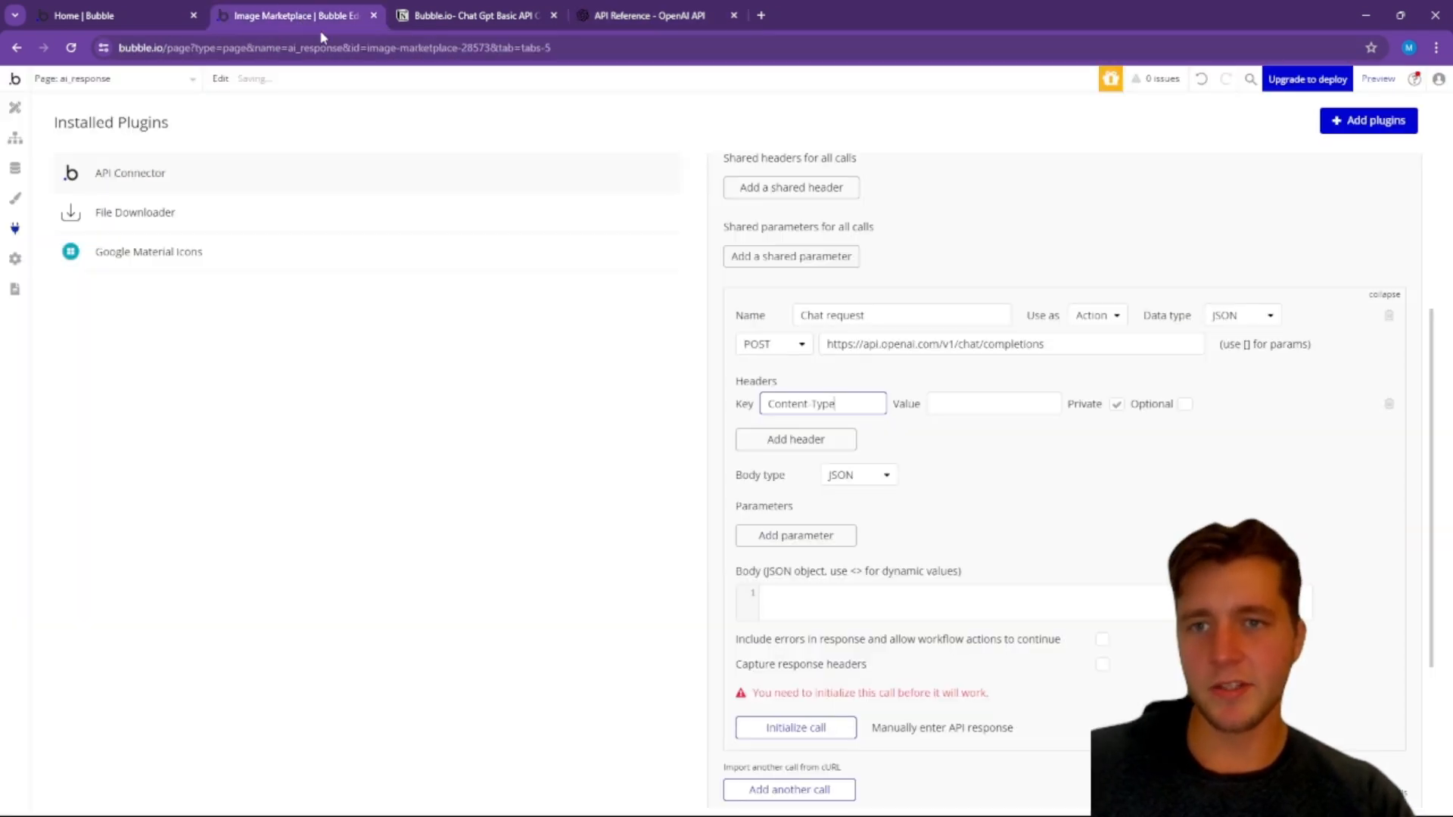
left_click(985, 405)
key("ctrl+v")
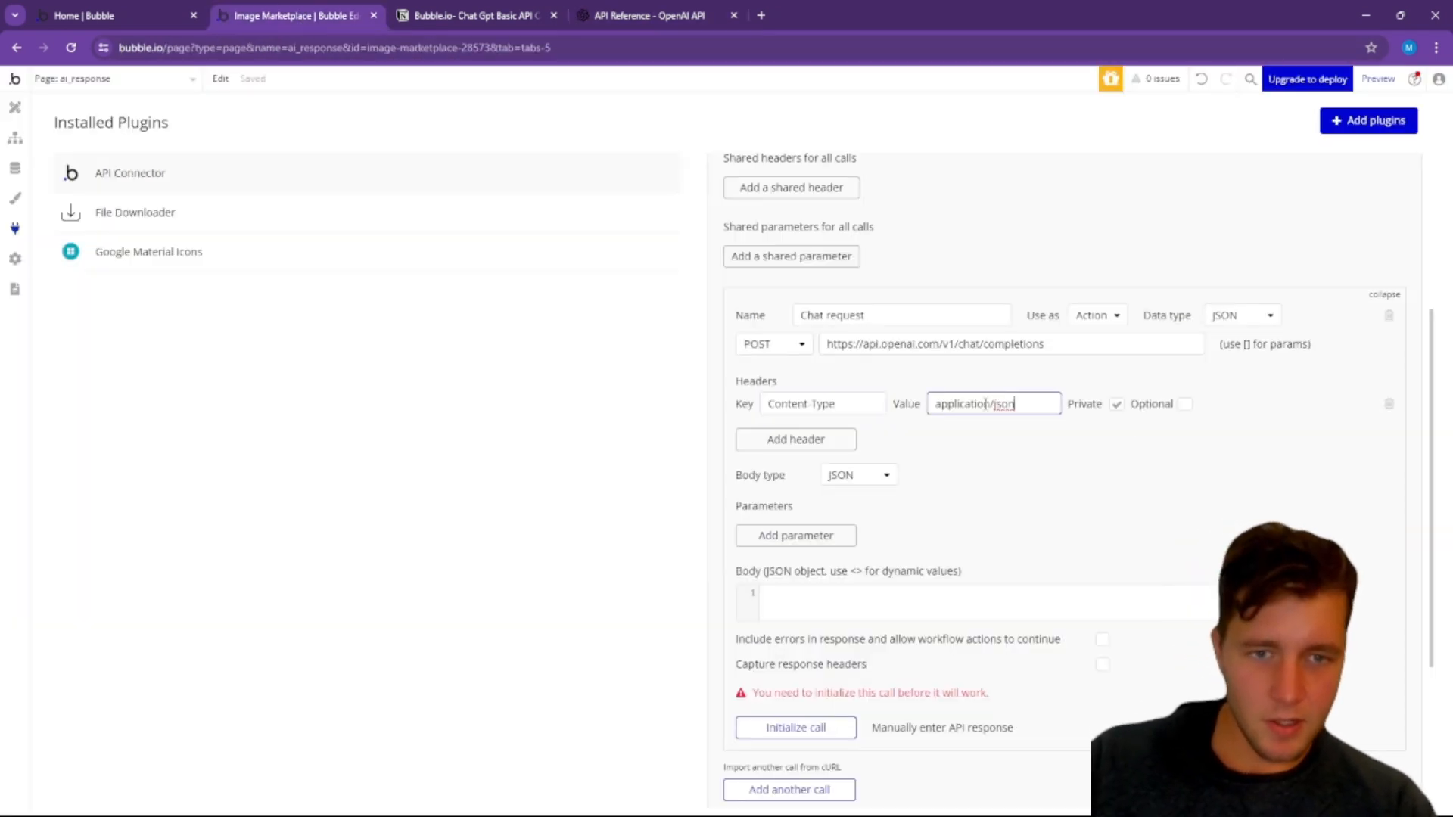
Step: Add a second header to the Chat request call and copy Authorization from OpenAI's example request into its key
left_click(795, 440)
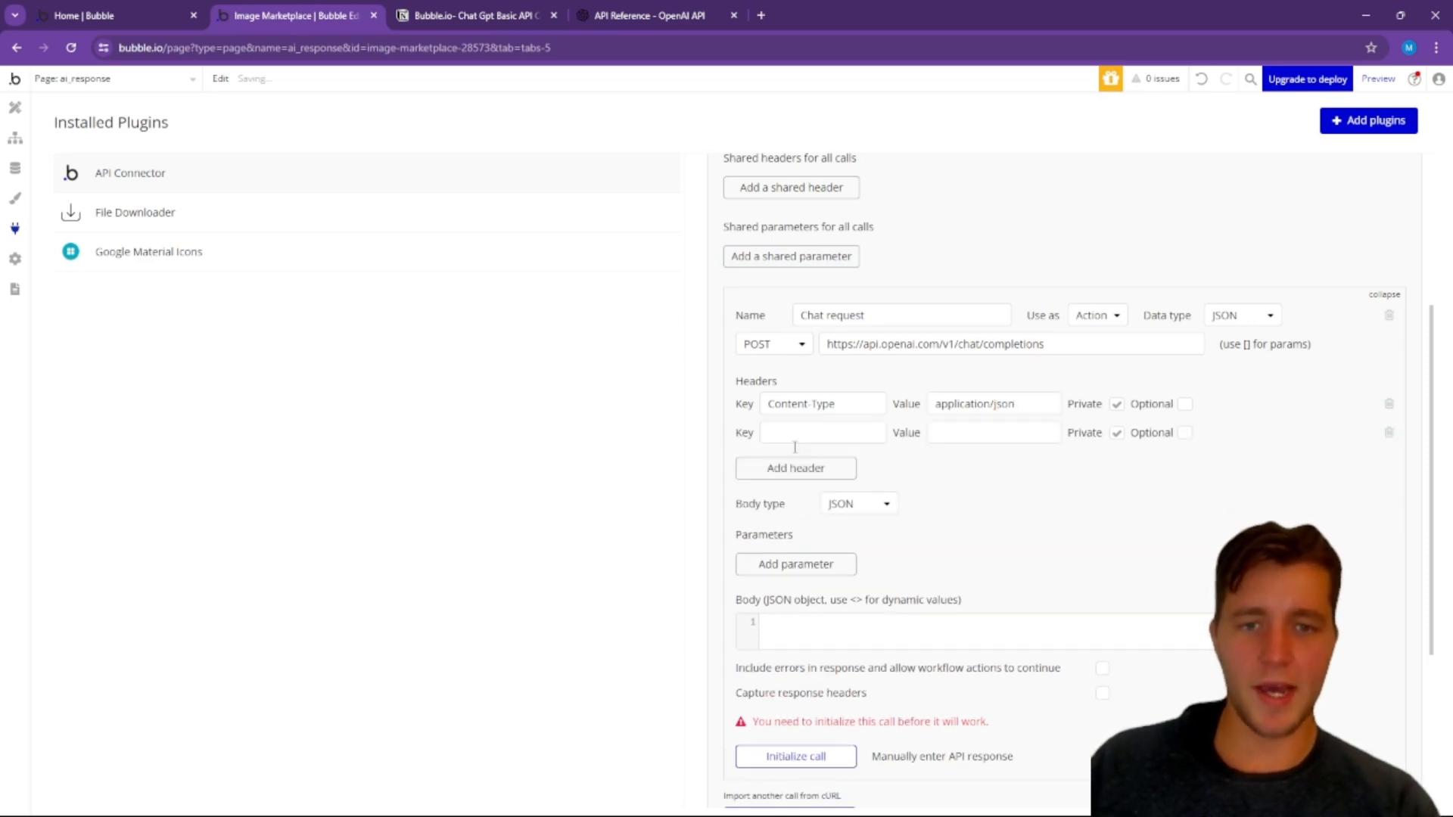
left_click(639, 16)
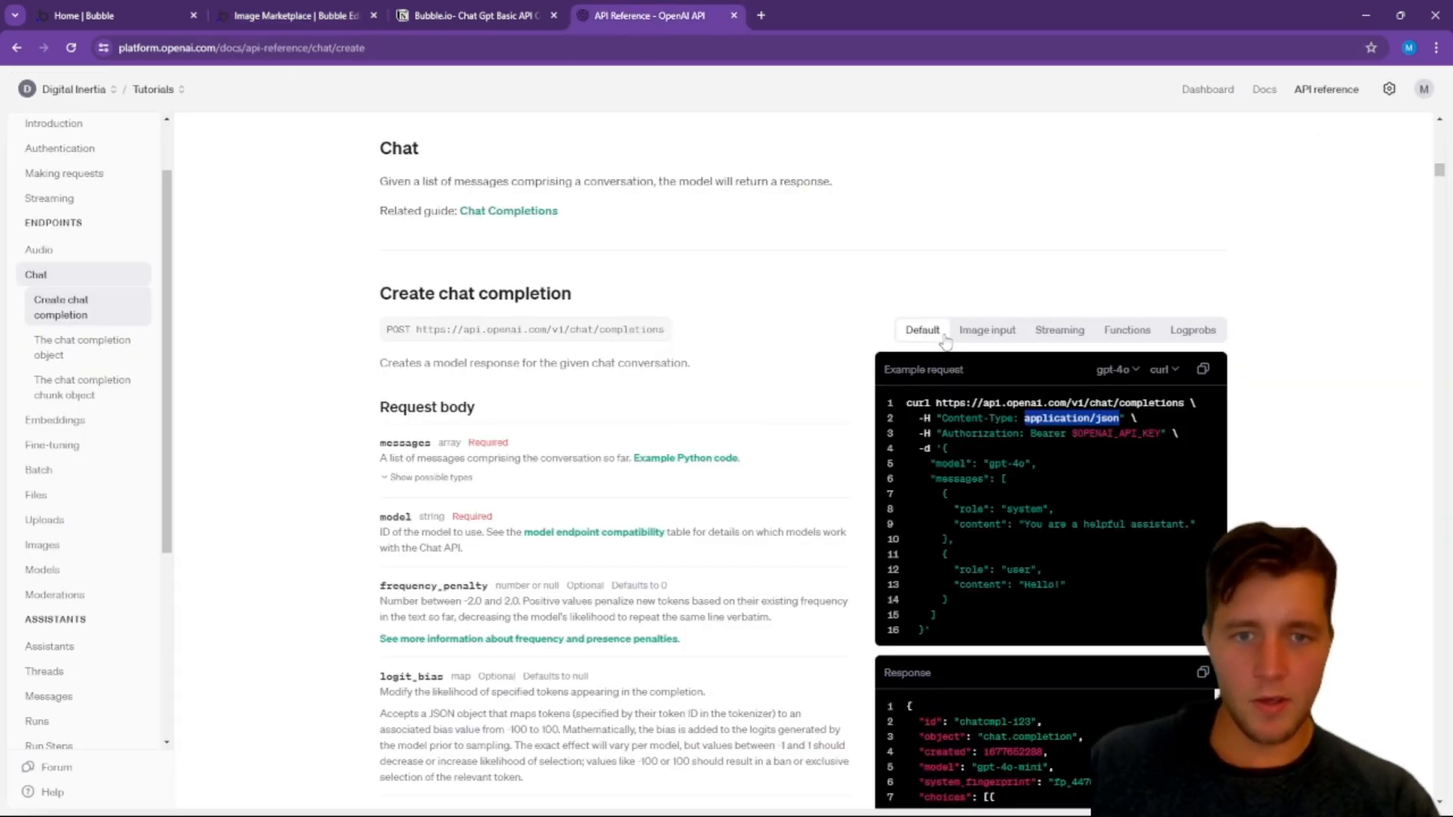
left_click_drag(942, 435, 1018, 438)
key("ctrl+c")
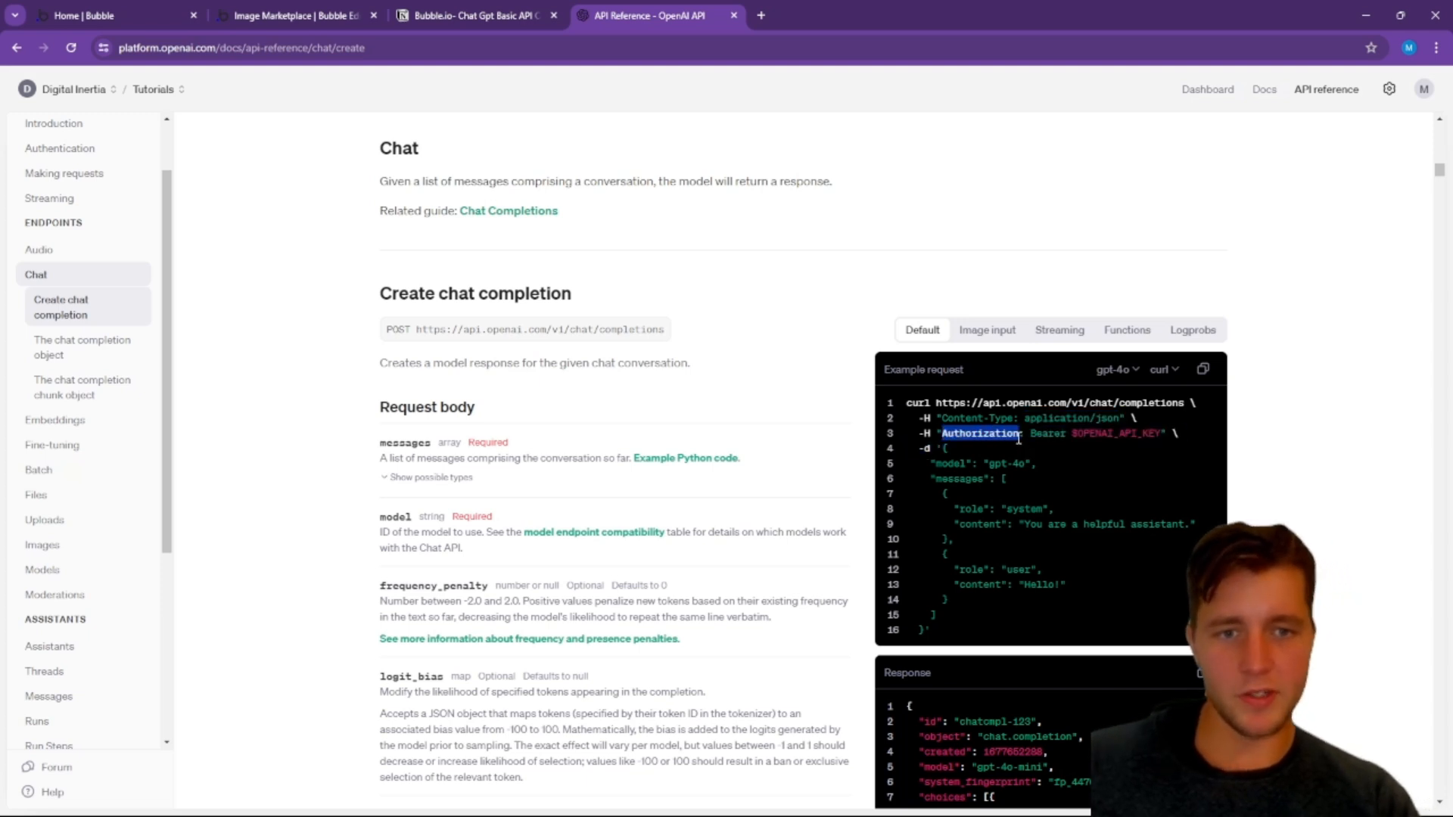
left_click(295, 16)
left_click(822, 433)
key("ctrl+v")
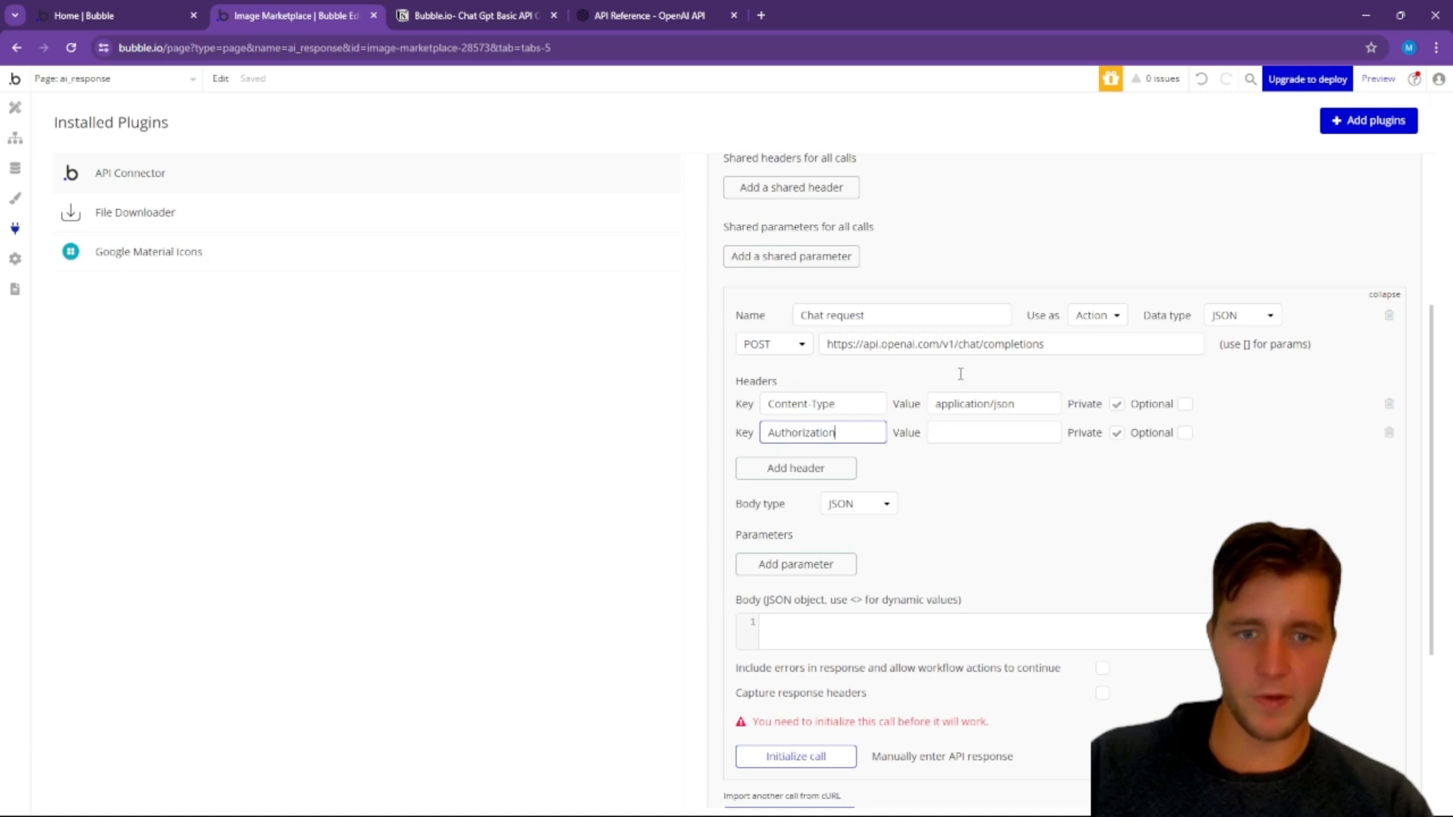
Step: Copy the placeholder text Bearer $OPENAI_API_KEY from OpenAI's example request into the Authorization header's value in Bubble
left_click(453, 11)
left_click(643, 15)
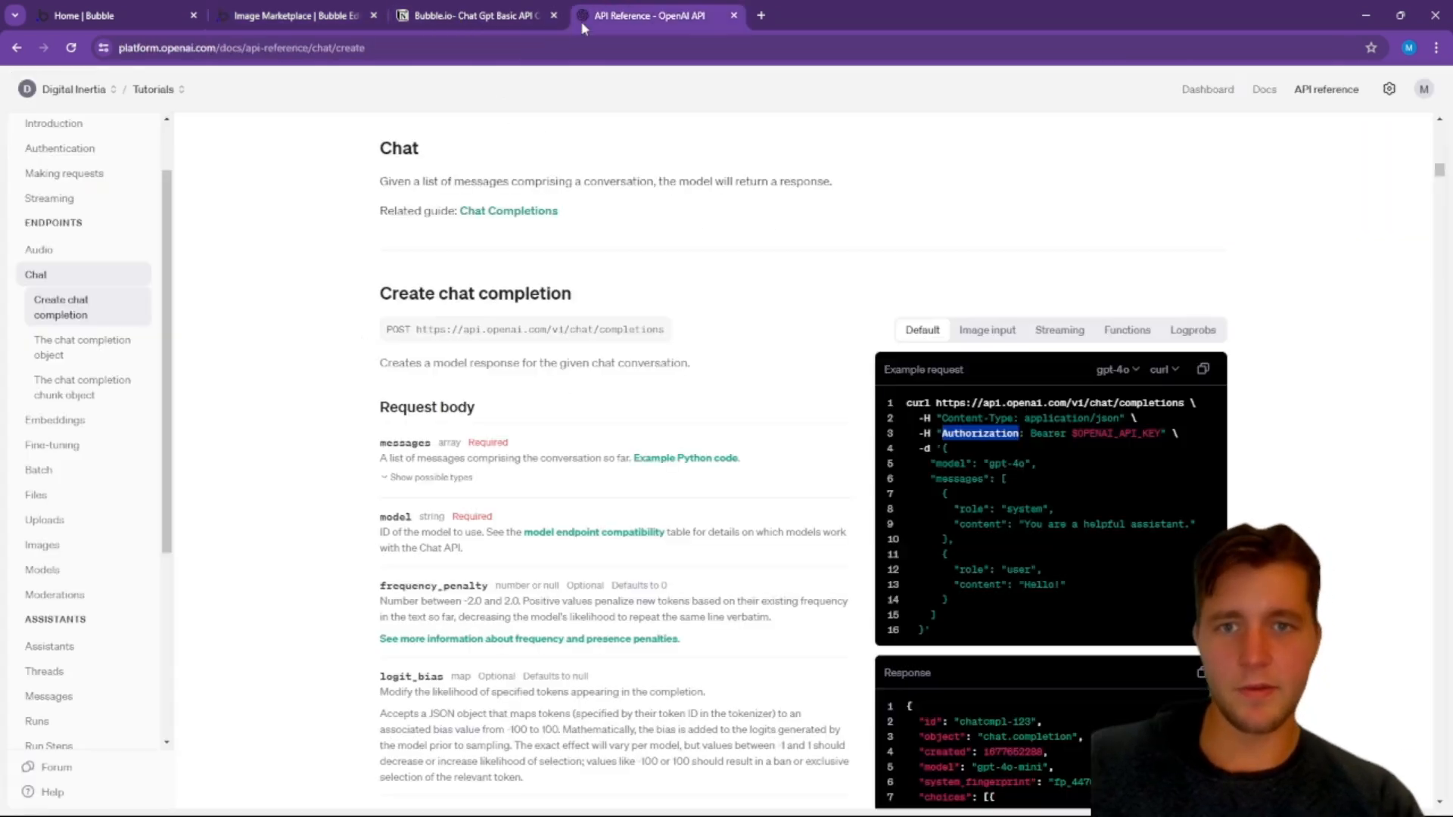
left_click_drag(1031, 432, 1160, 437)
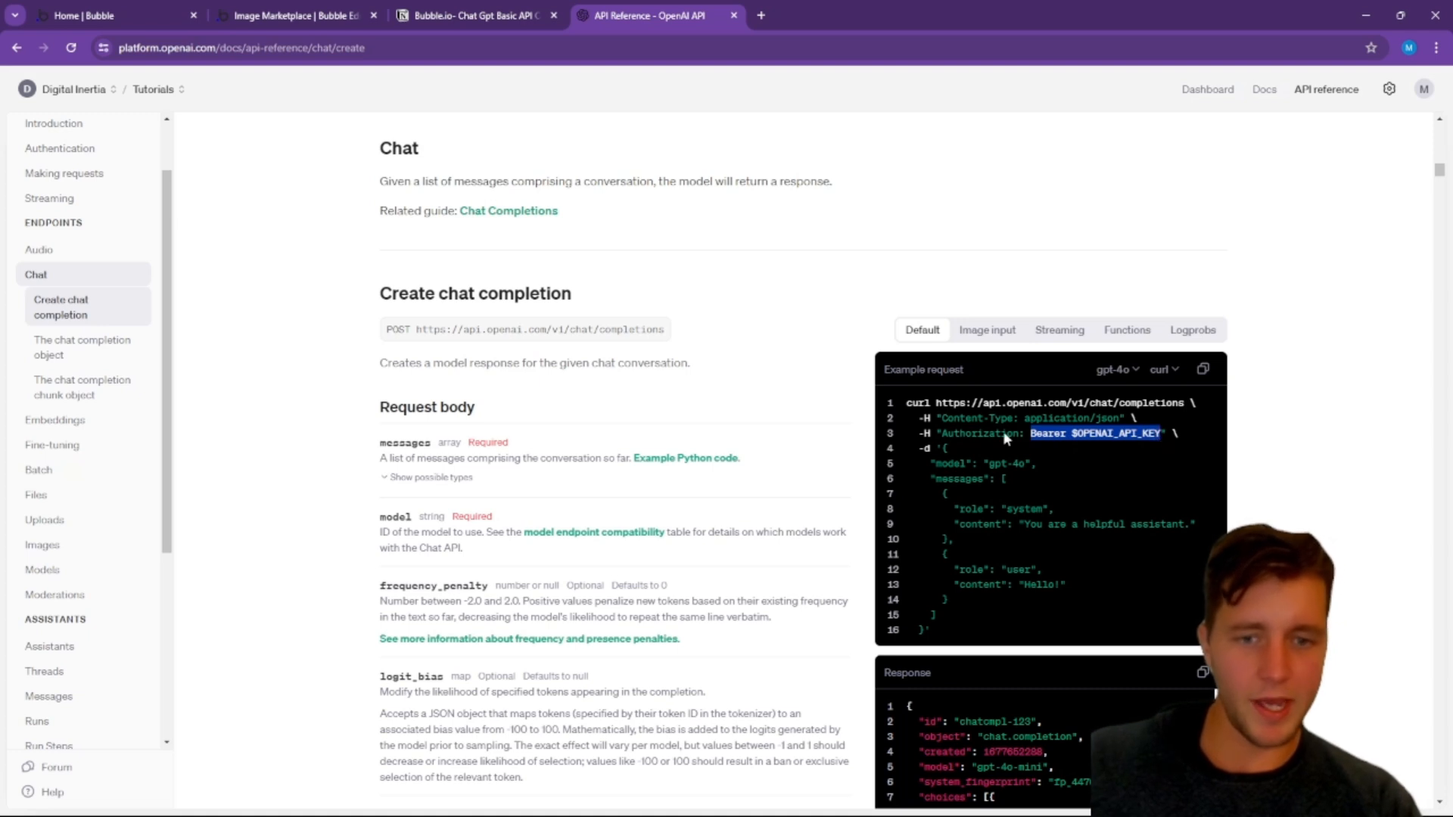
key("ctrl+c")
left_click(227, 14)
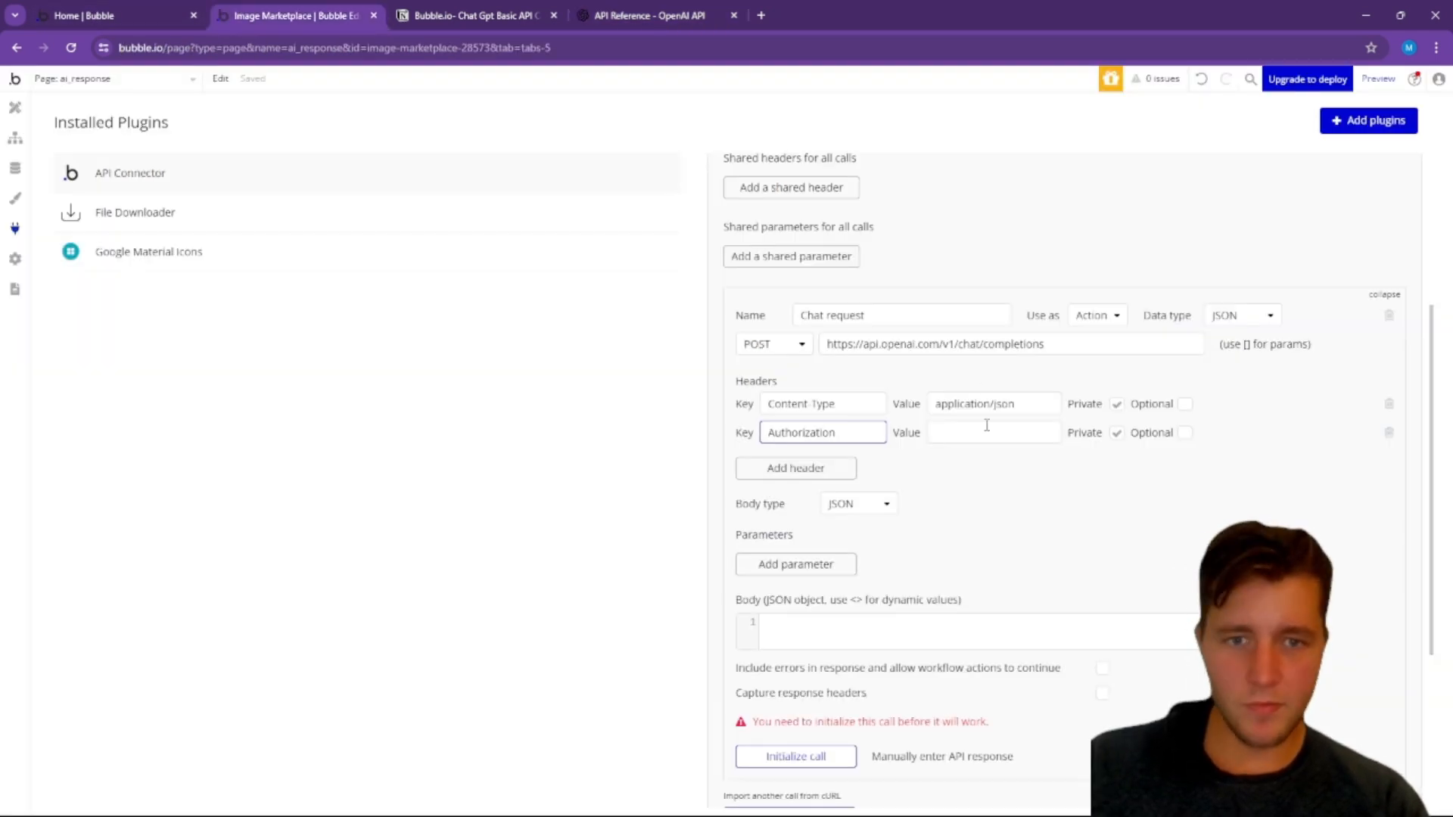
left_click(980, 434)
key("ctrl+v")
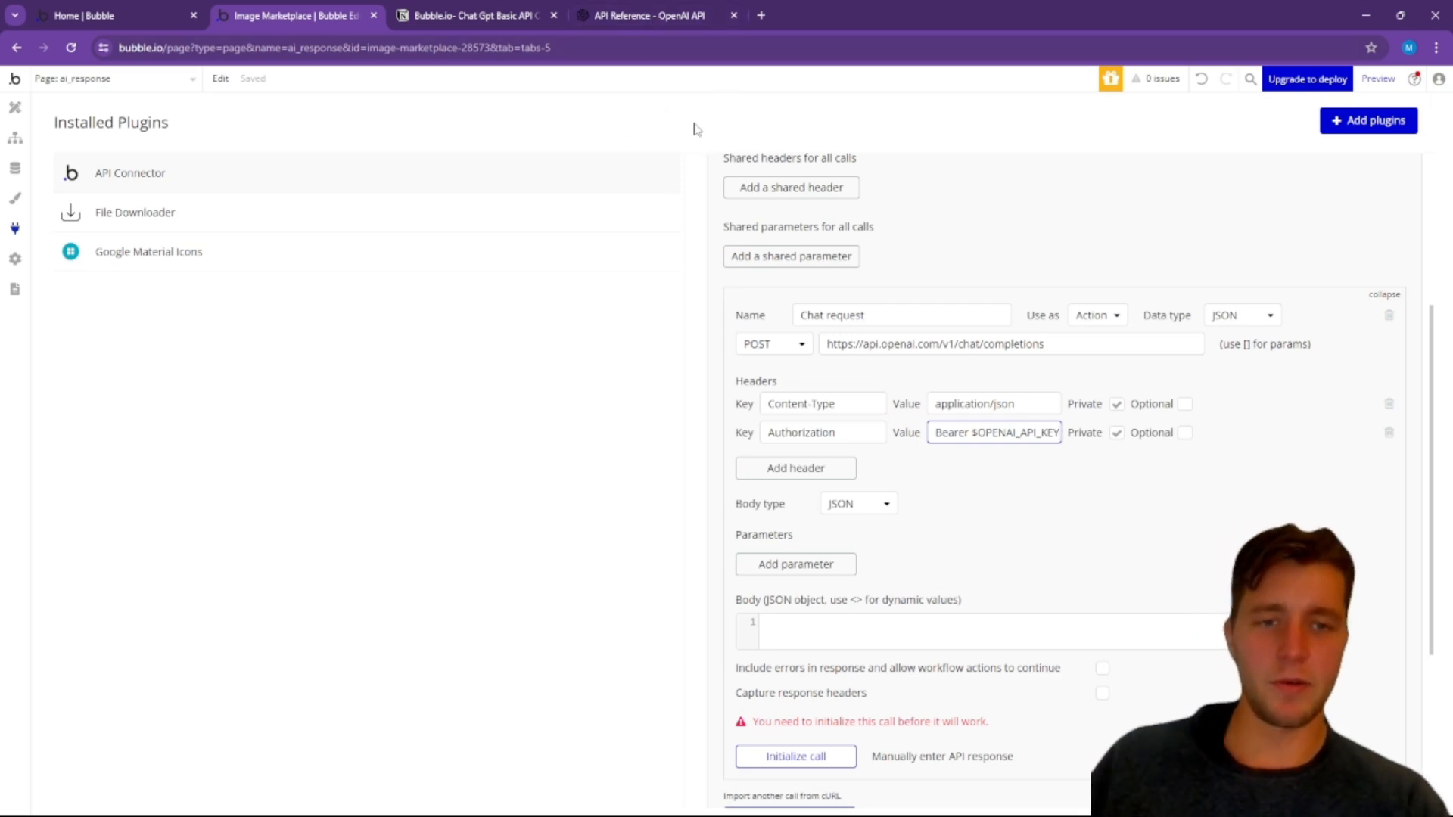
Step: Copy the JSON body with the gpt-4o model and system and user messages from OpenAI's example request into the Chat request body
left_click(635, 15)
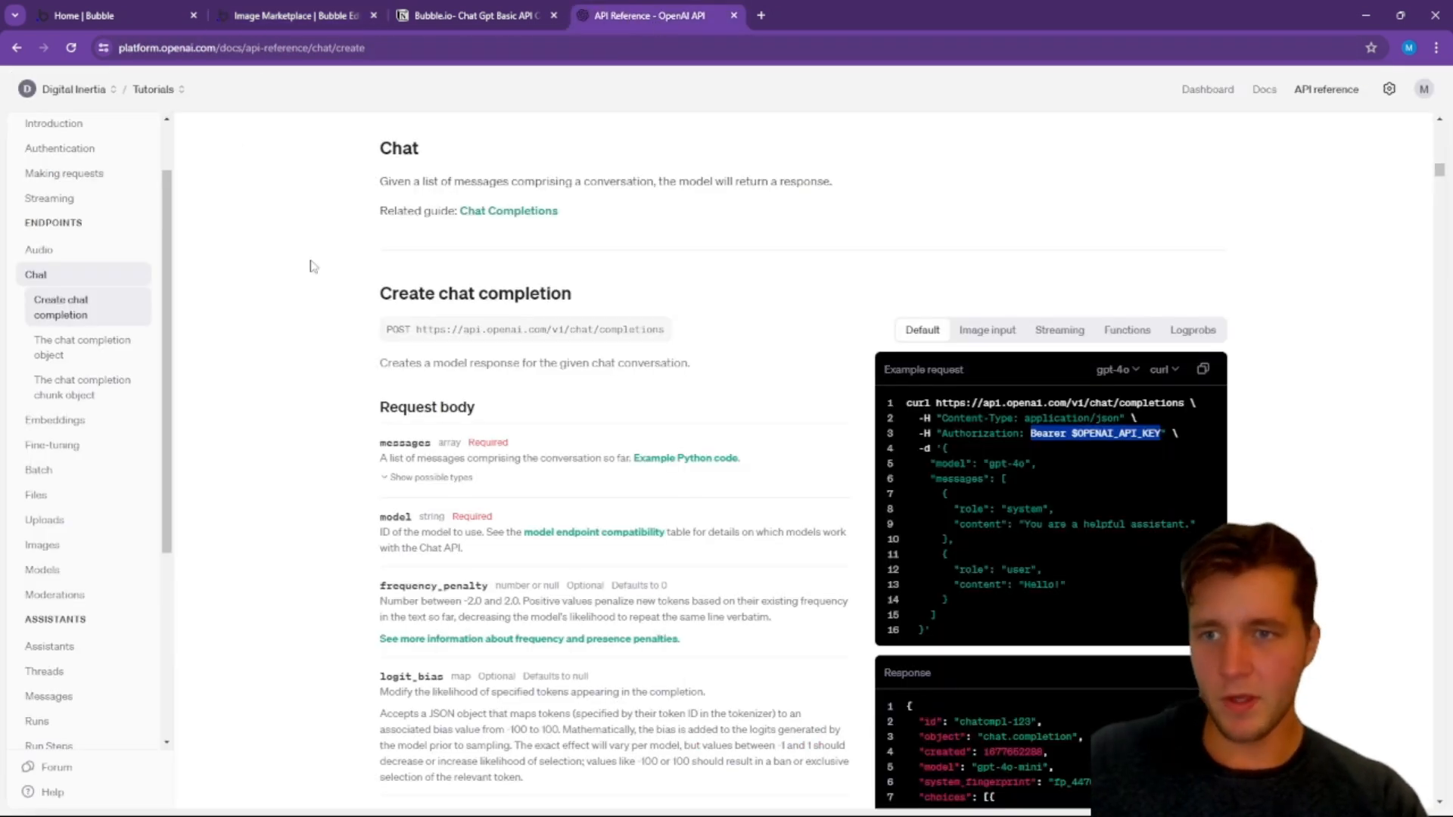
scroll(976, 422, "down", 1)
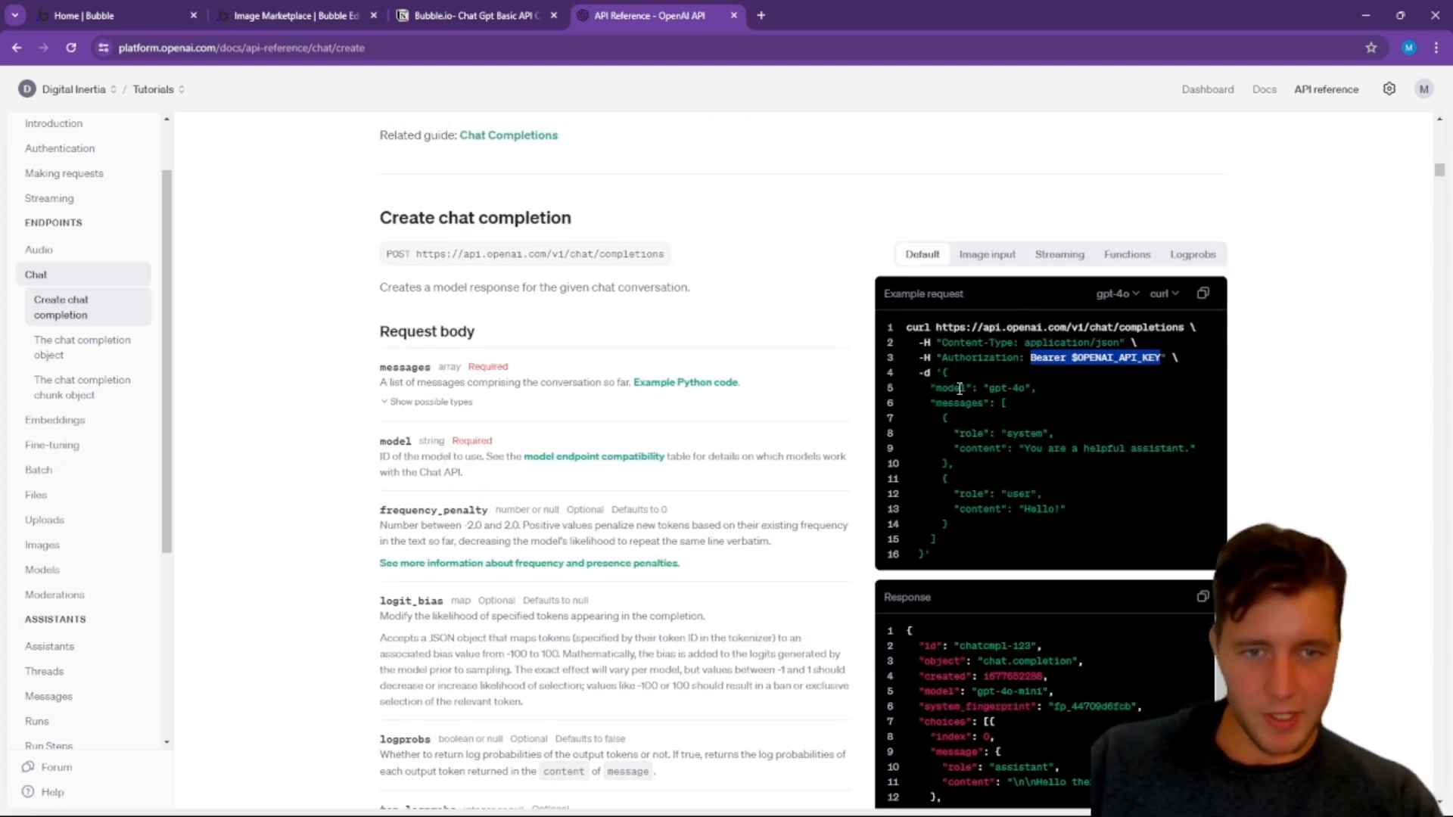
left_click_drag(944, 371, 924, 555)
left_click(299, 21)
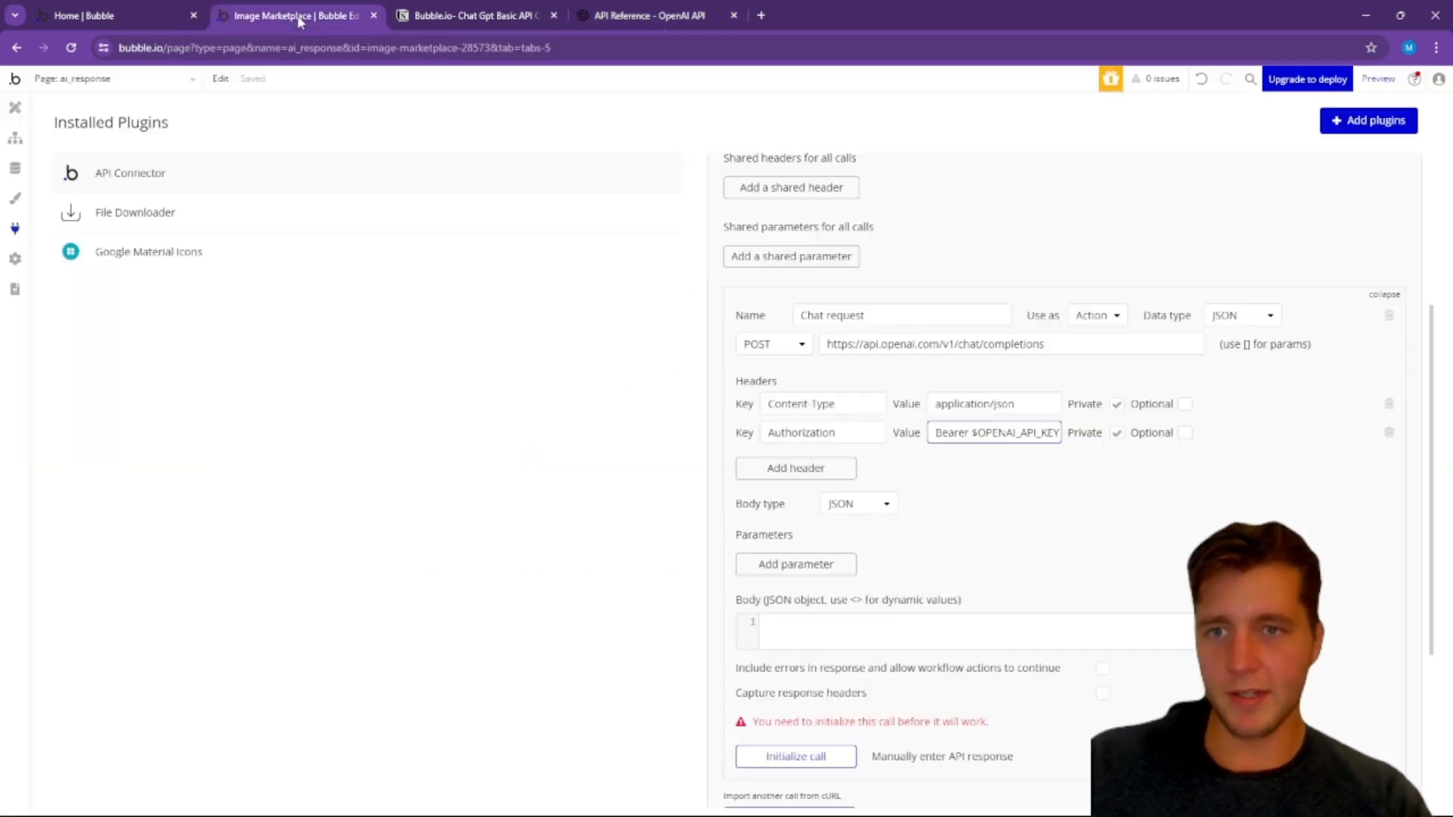
scroll(886, 265, "down", 4)
left_click(828, 339)
key("ctrl+v")
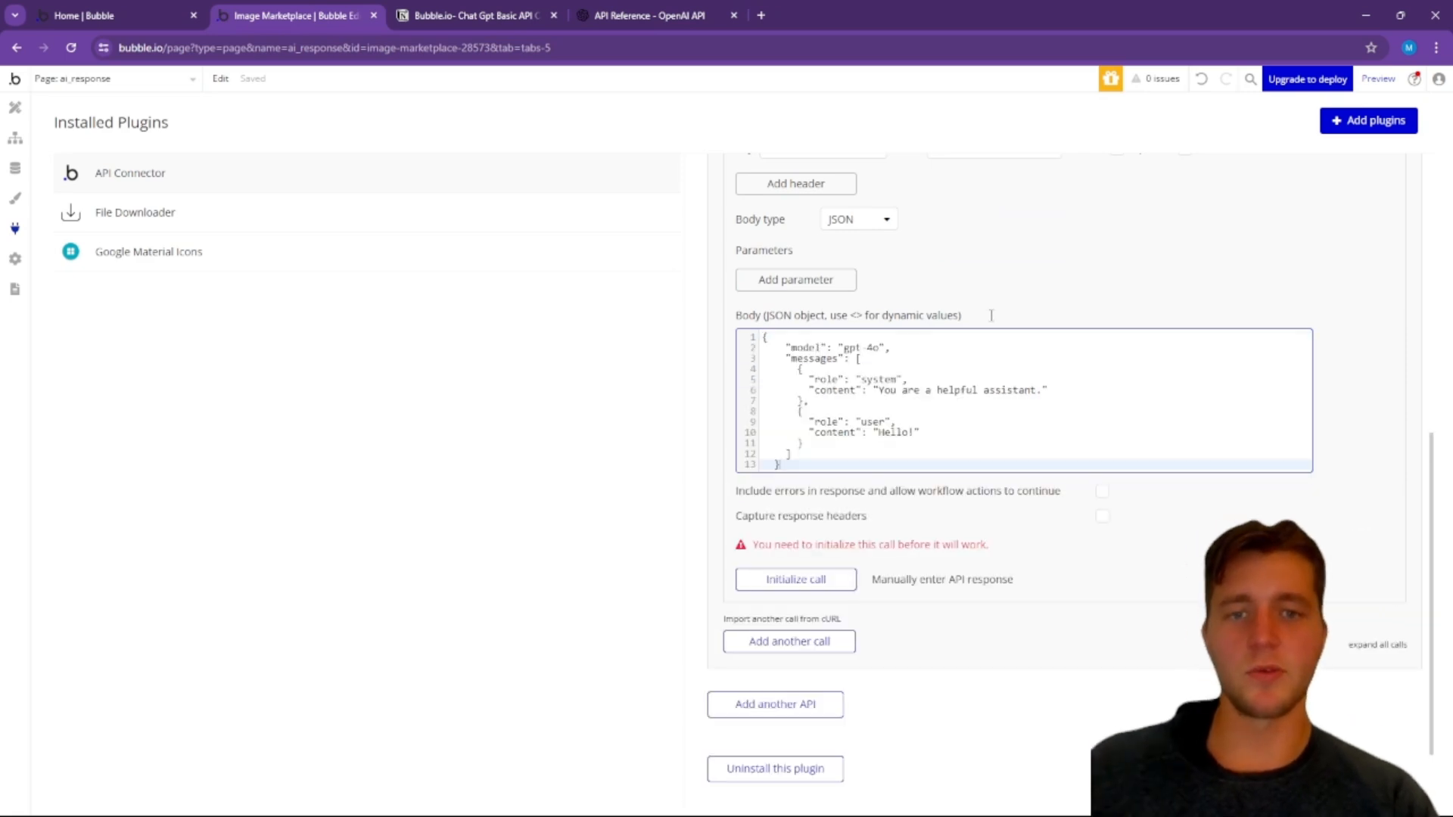
Step: Create a new secret key named "Bubble.io API request" for the Tutorials project on the OpenAI platform, with all permissions
scroll(986, 355, "up", 2)
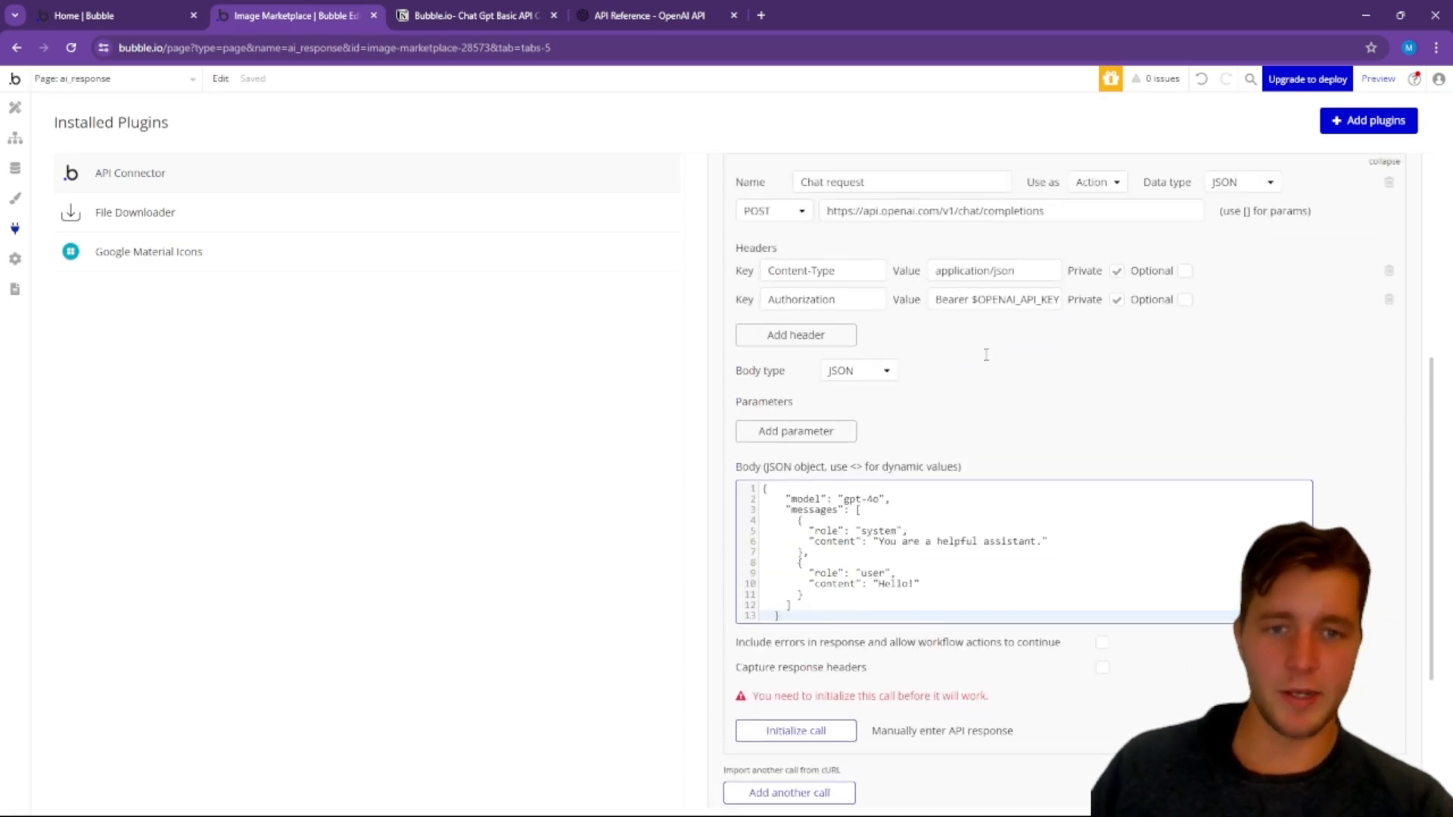
scroll(986, 354, "up", 2)
left_click(1031, 457)
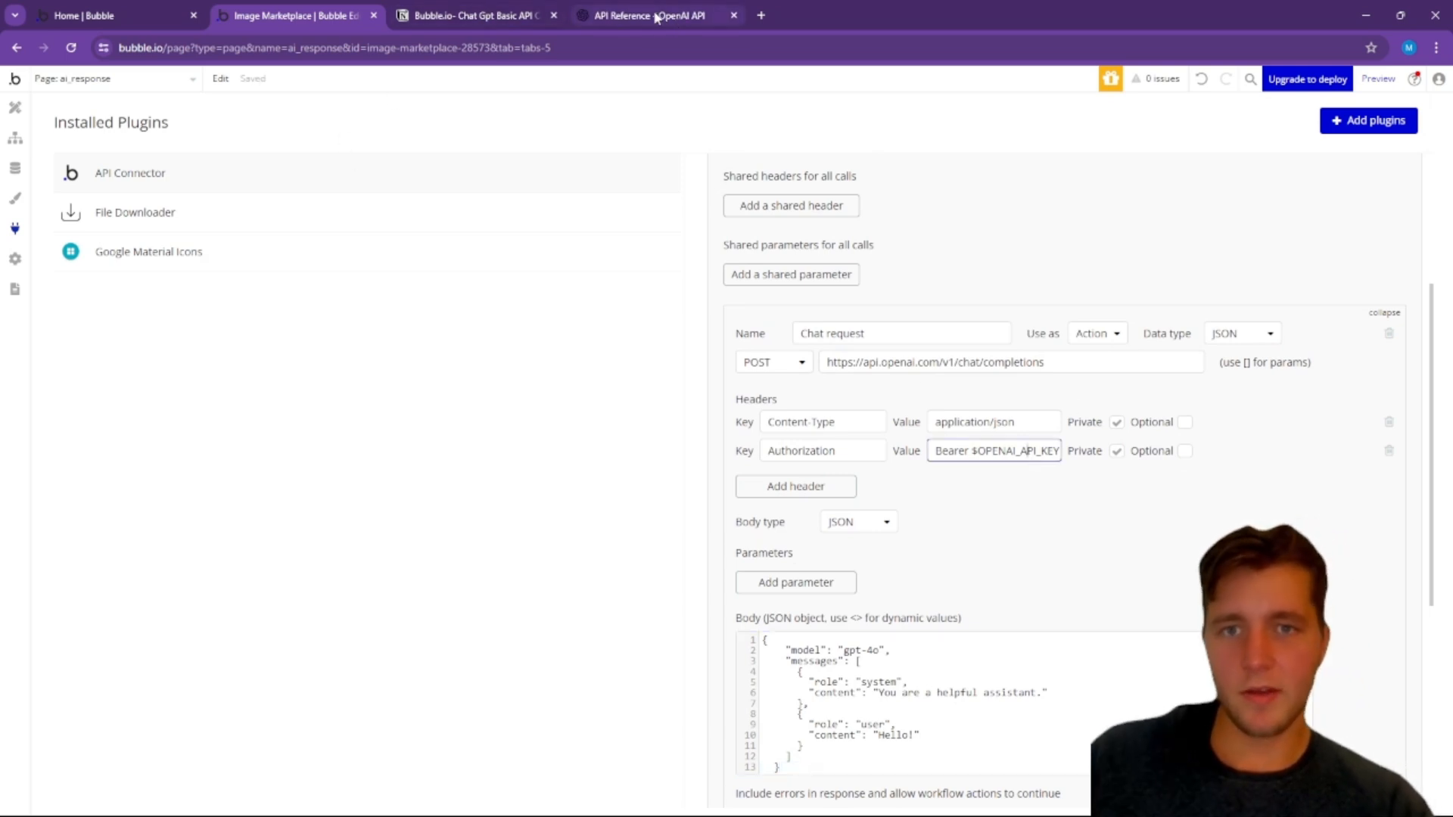
left_click(658, 16)
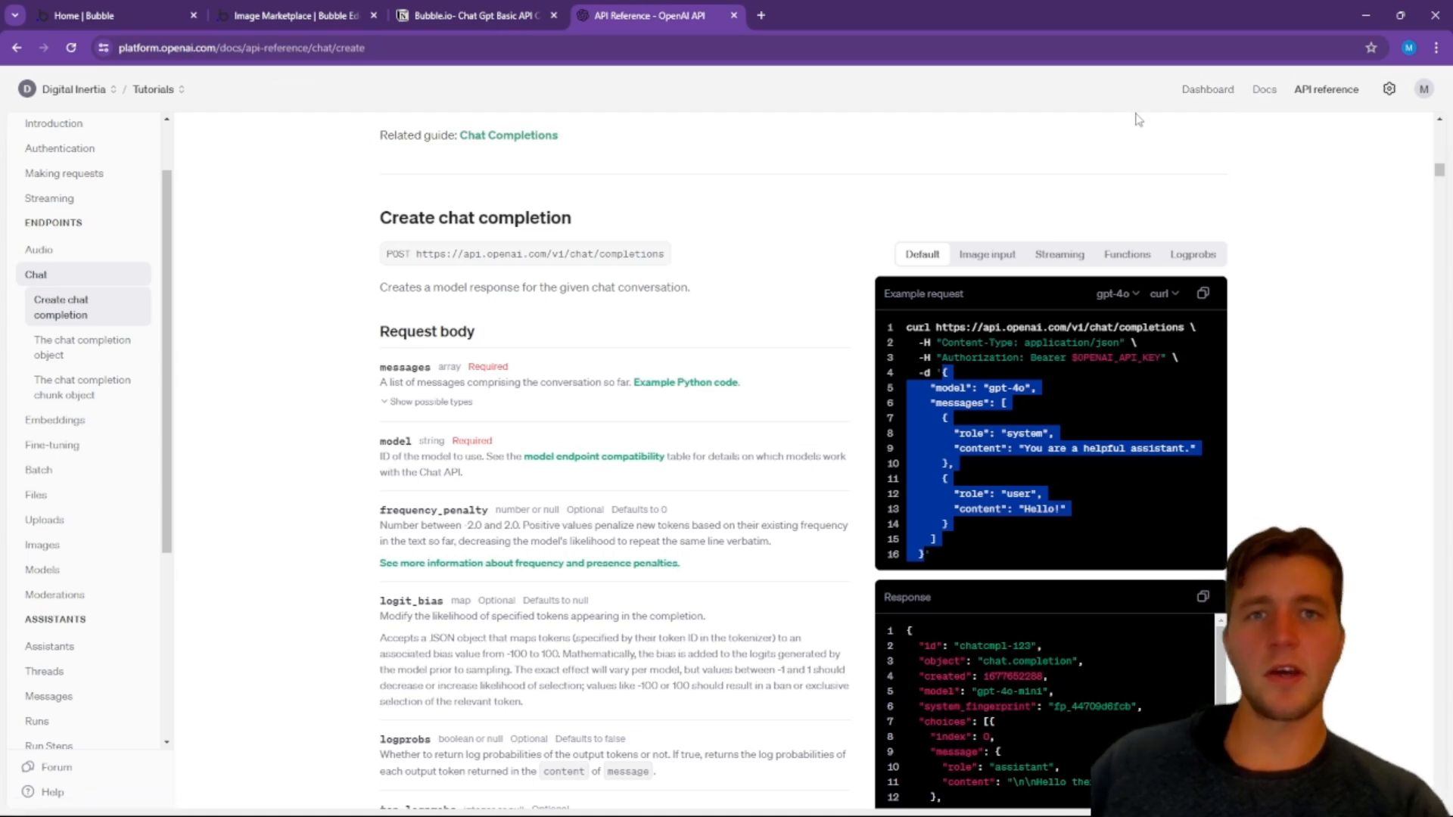
left_click(1211, 94)
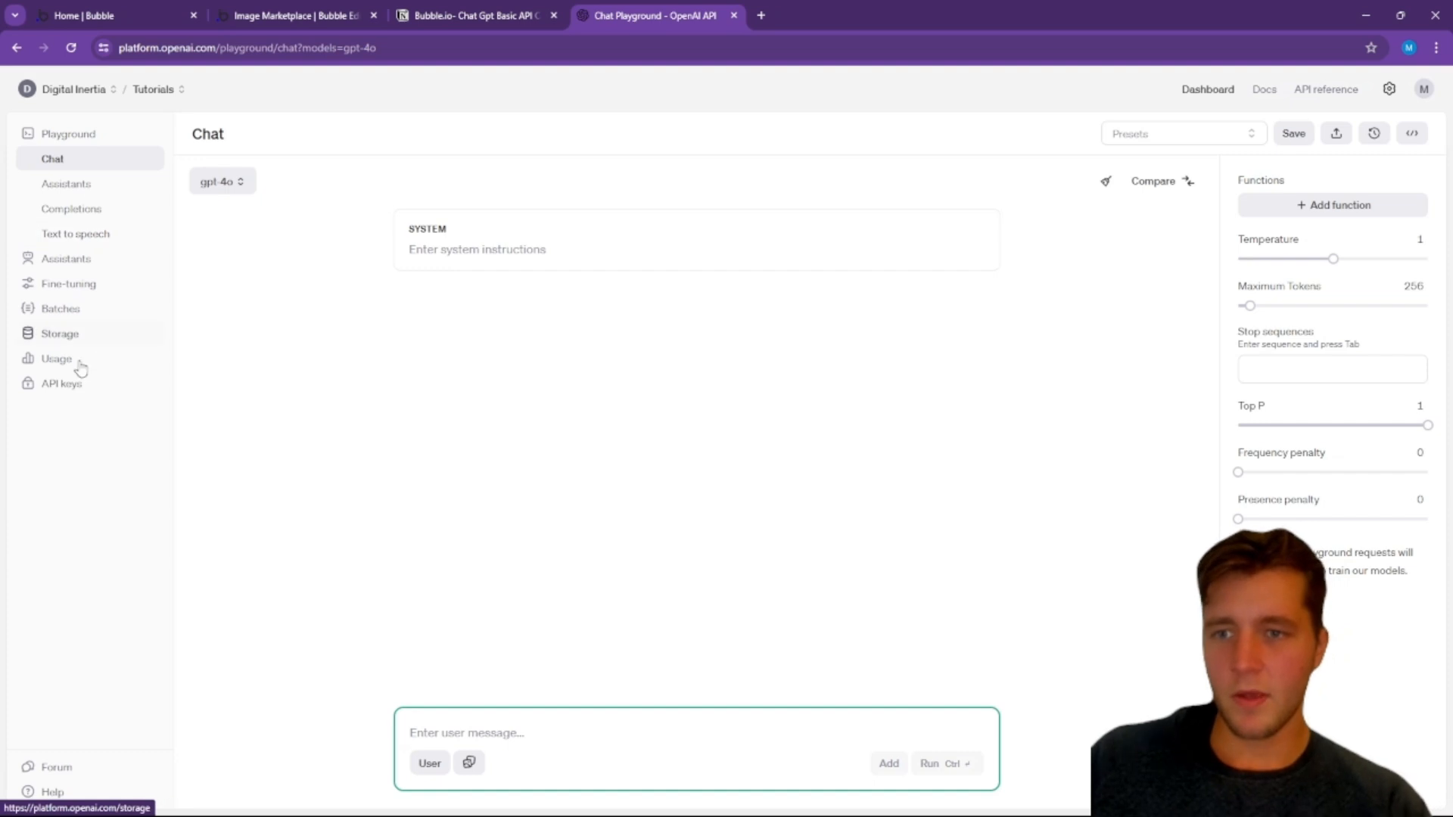
left_click(70, 385)
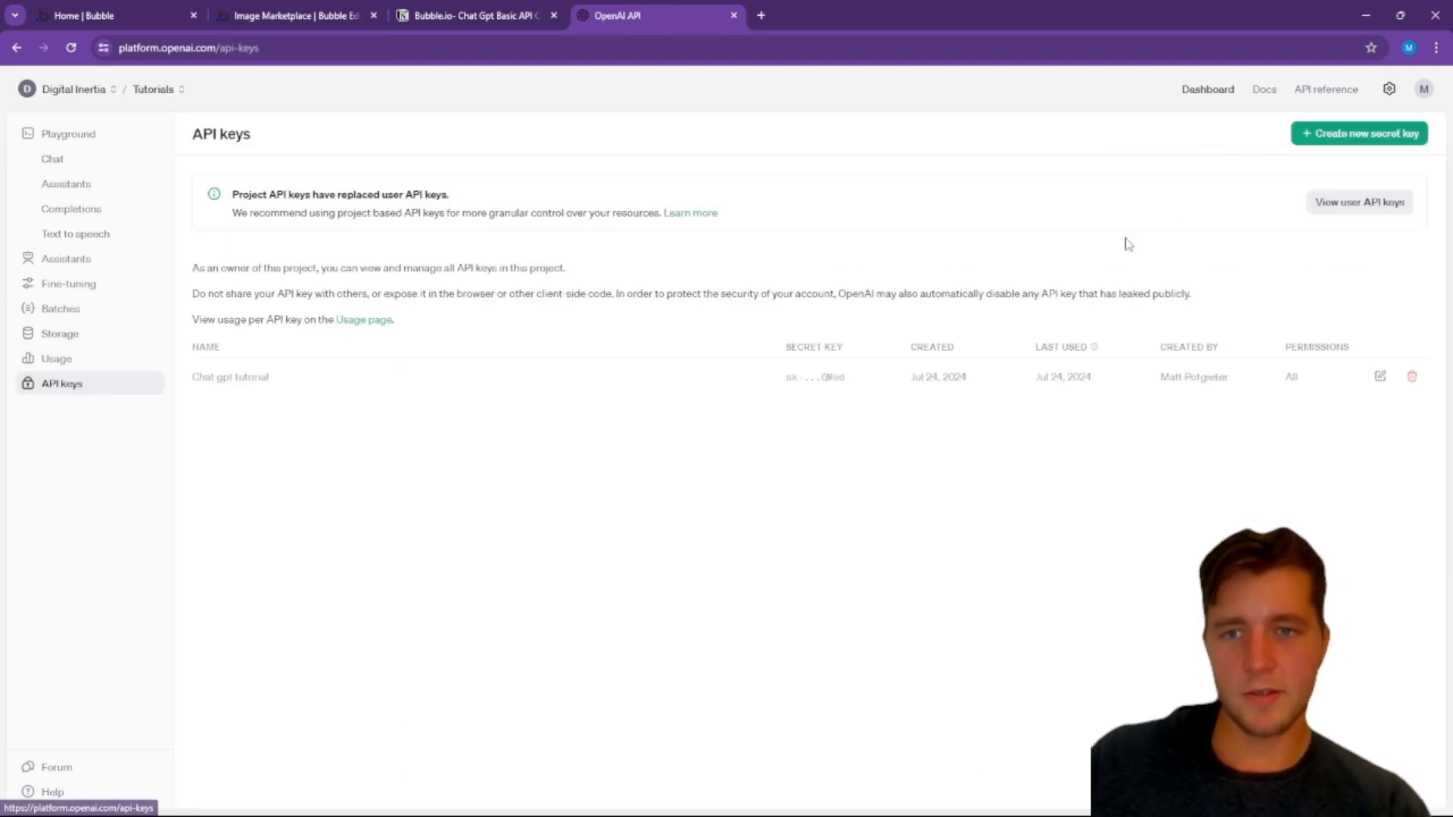
left_click(1315, 144)
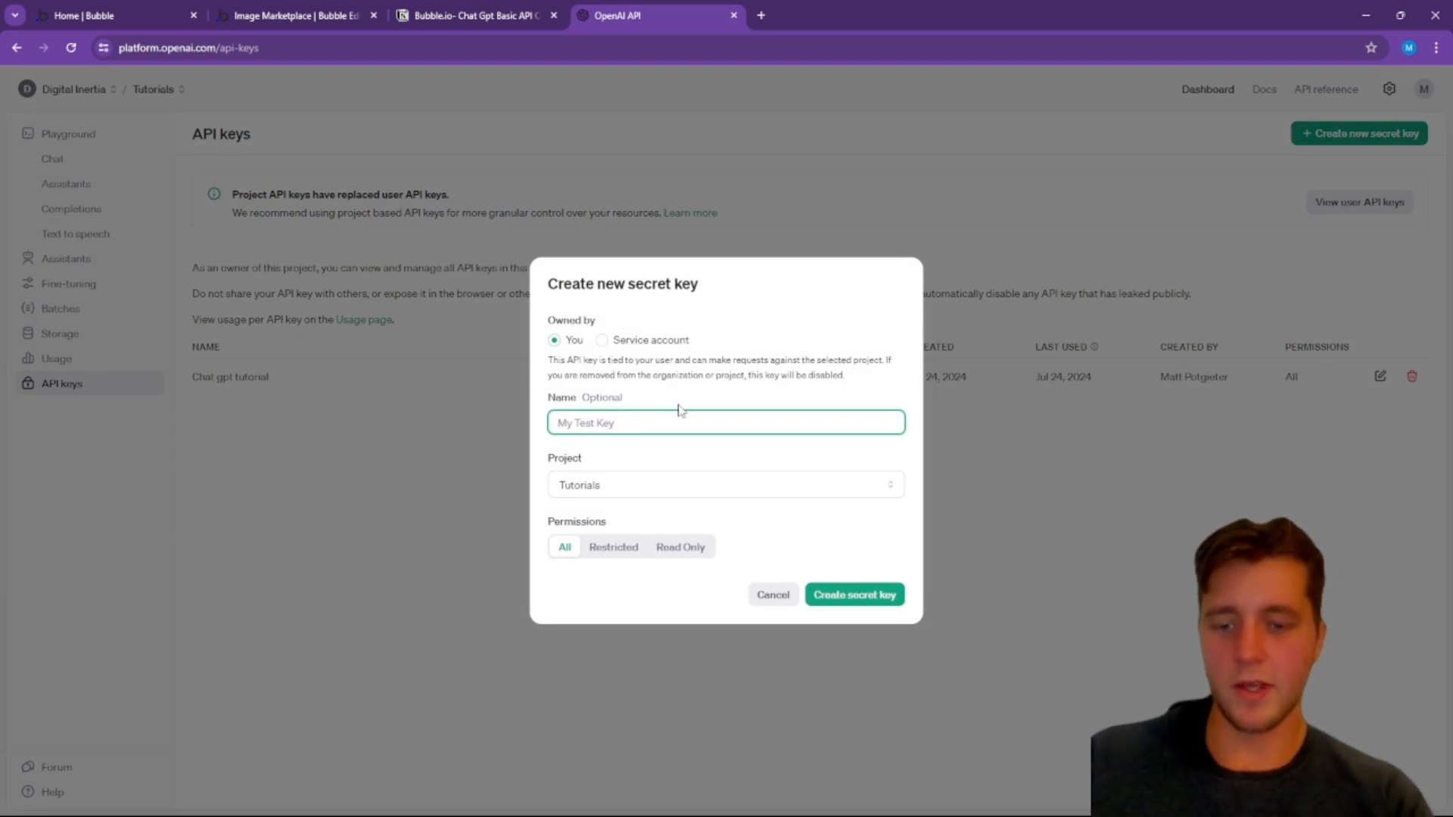
type("Bubble.io APi reques")
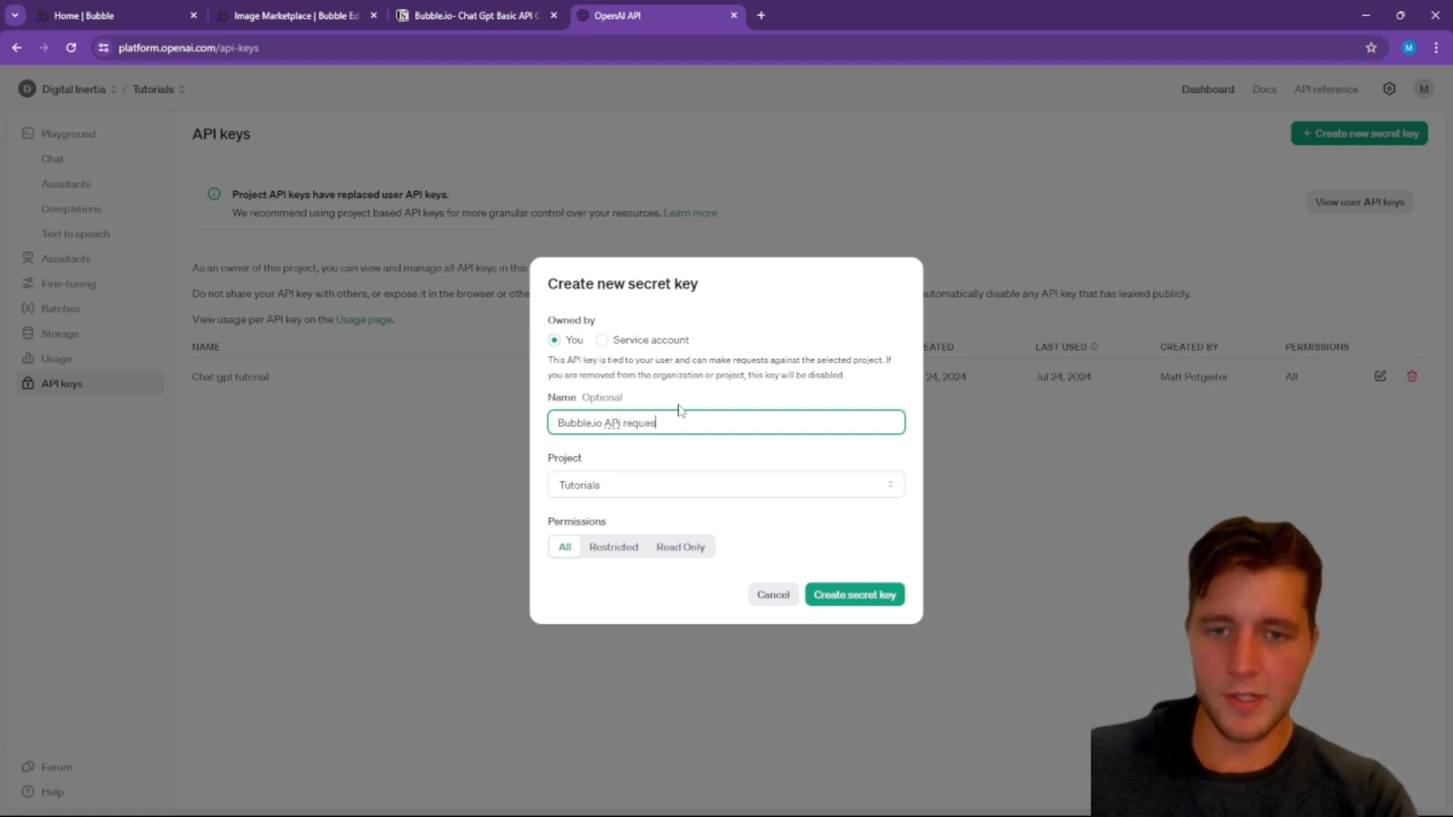
left_click(853, 597)
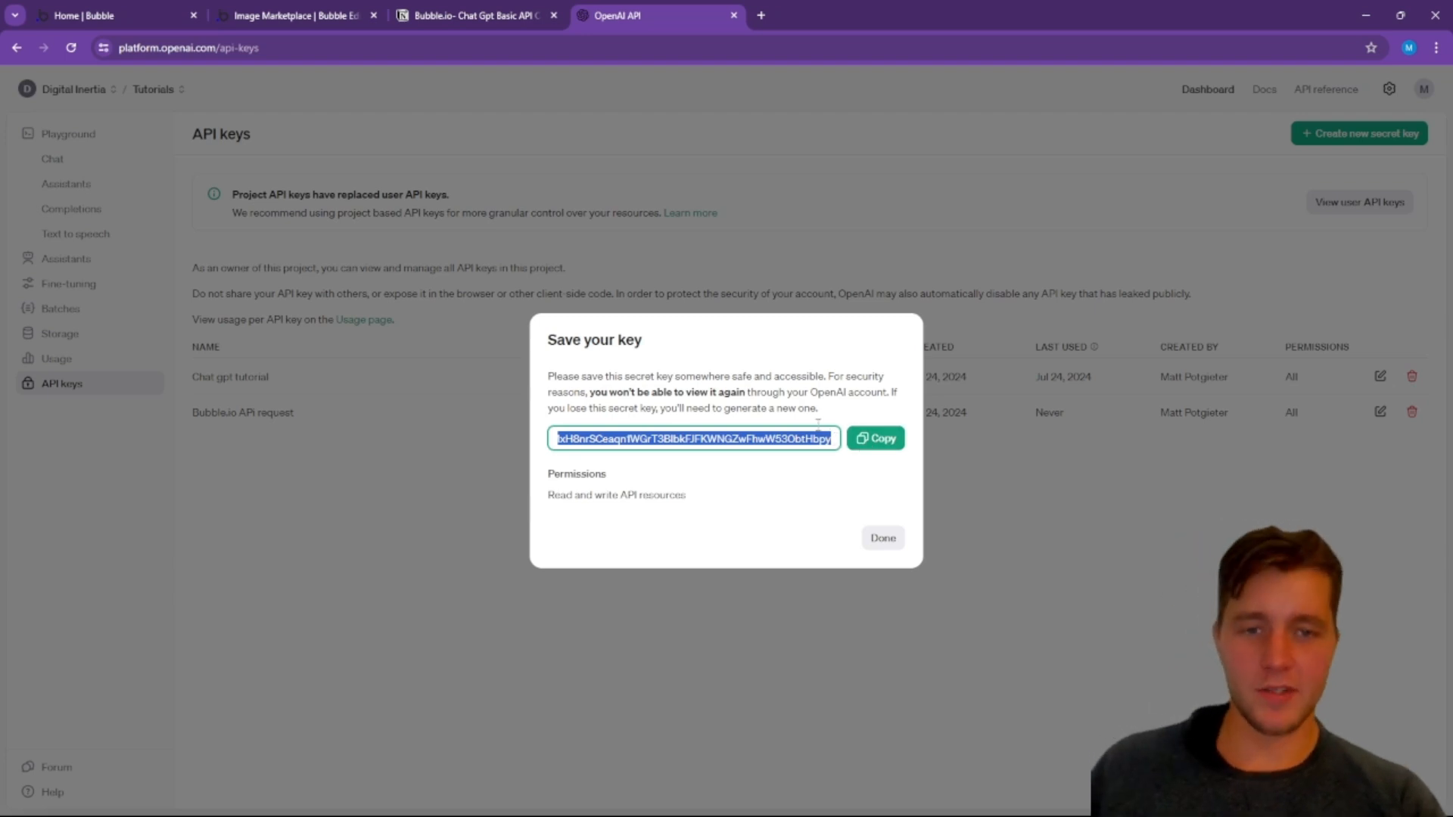
Step: Copy the new secret API key and paste it over the $OPENAI_API_KEY placeholder after Bearer in Bubble's Authorization header value
left_click(877, 440)
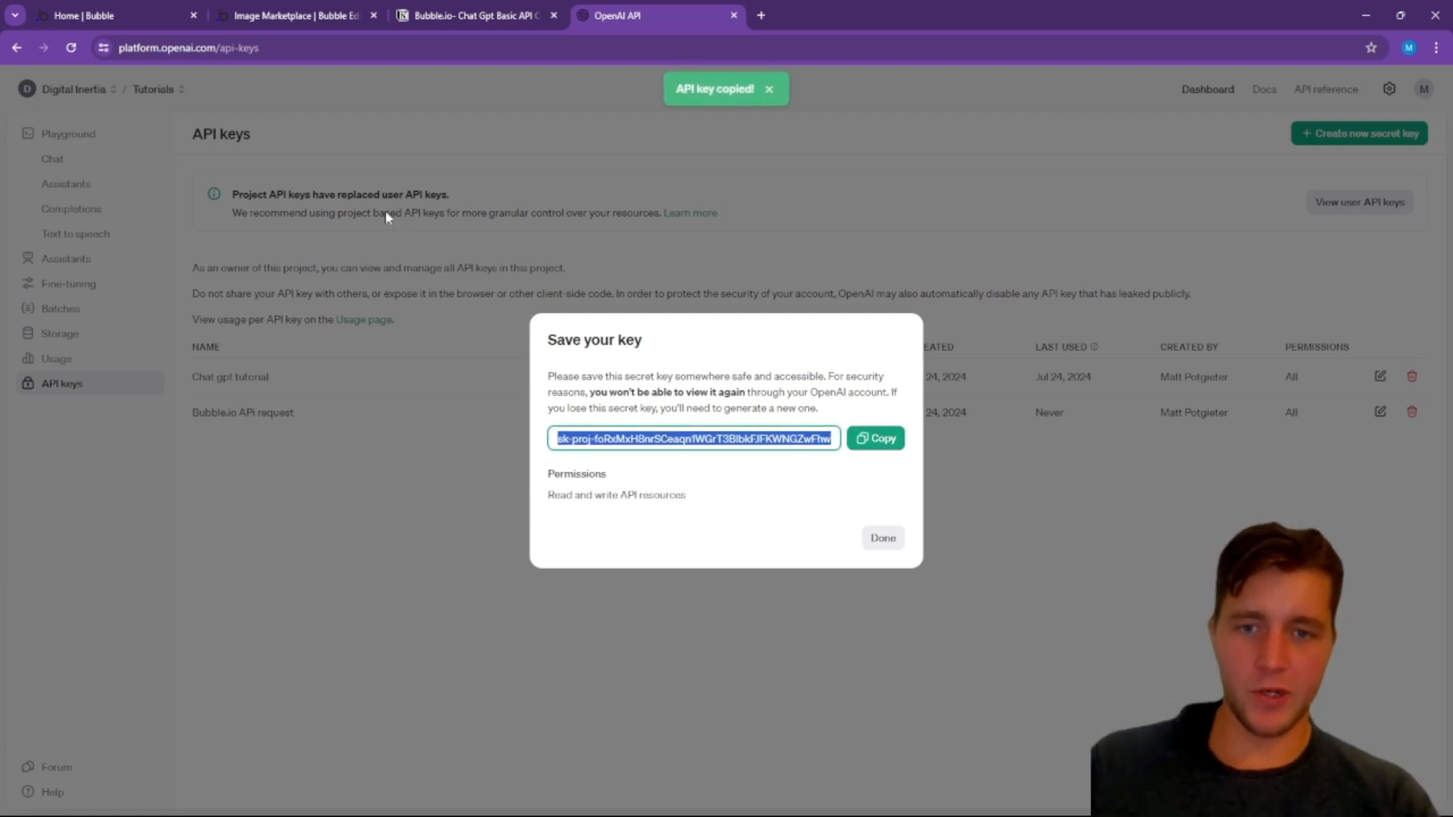
left_click(295, 16)
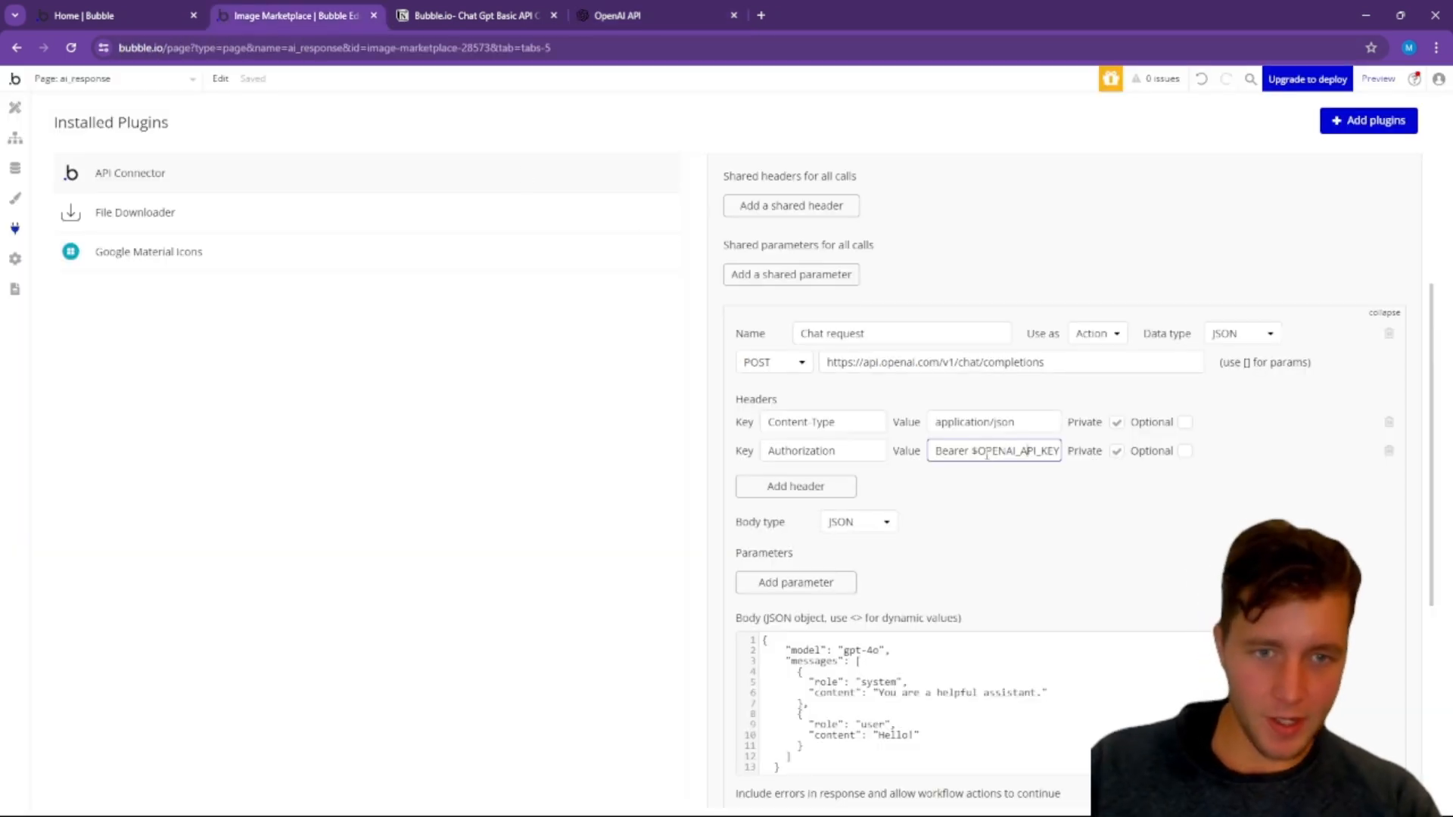
left_click_drag(973, 451, 1080, 451)
key("ctrl+v")
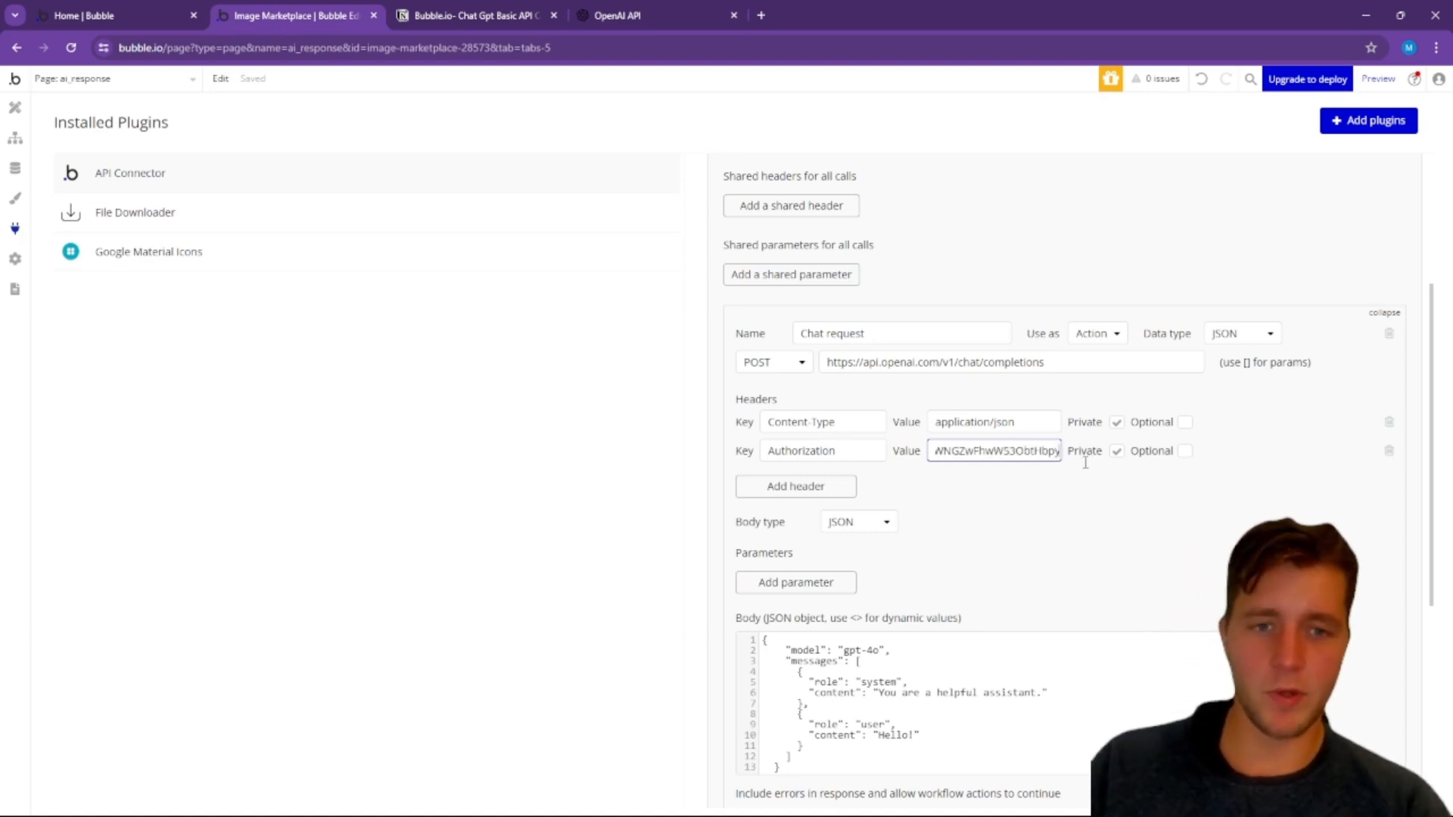
left_click(1152, 508)
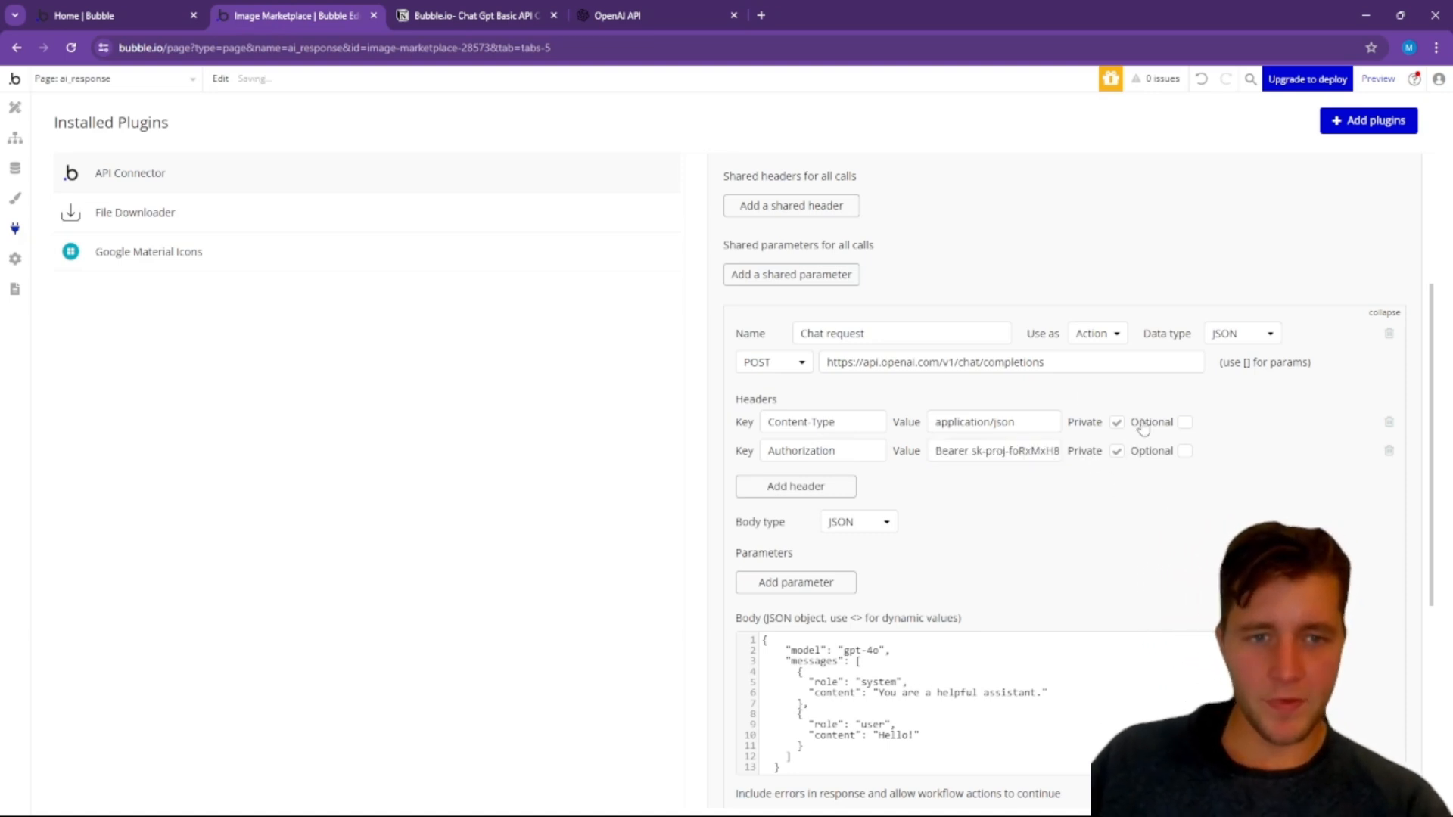
scroll(835, 542, "down", 4)
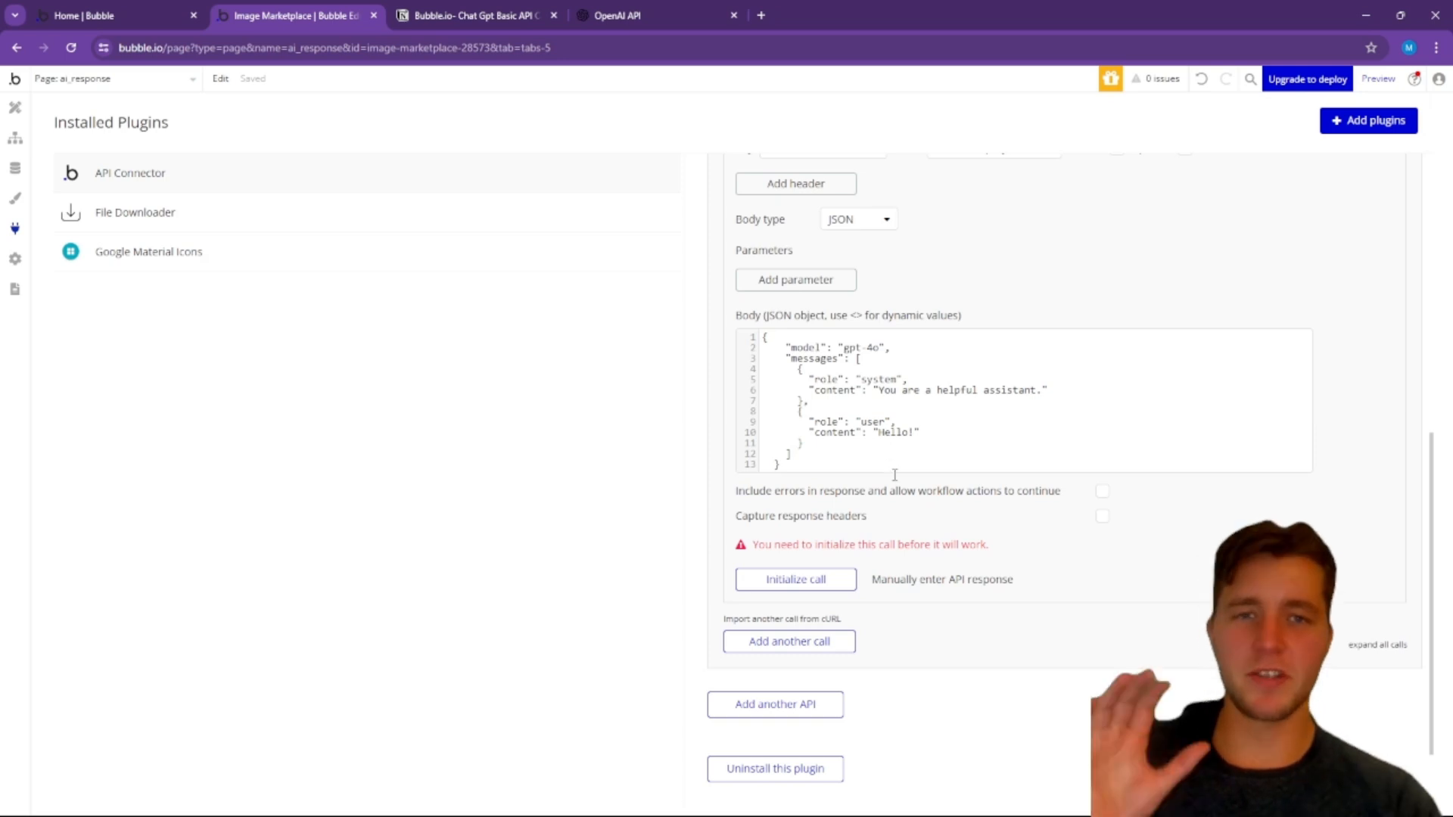
Step: Replace the user message content Hello! in the JSON body with the dynamic value <user_input> and make that parameter non-private
left_click(916, 432)
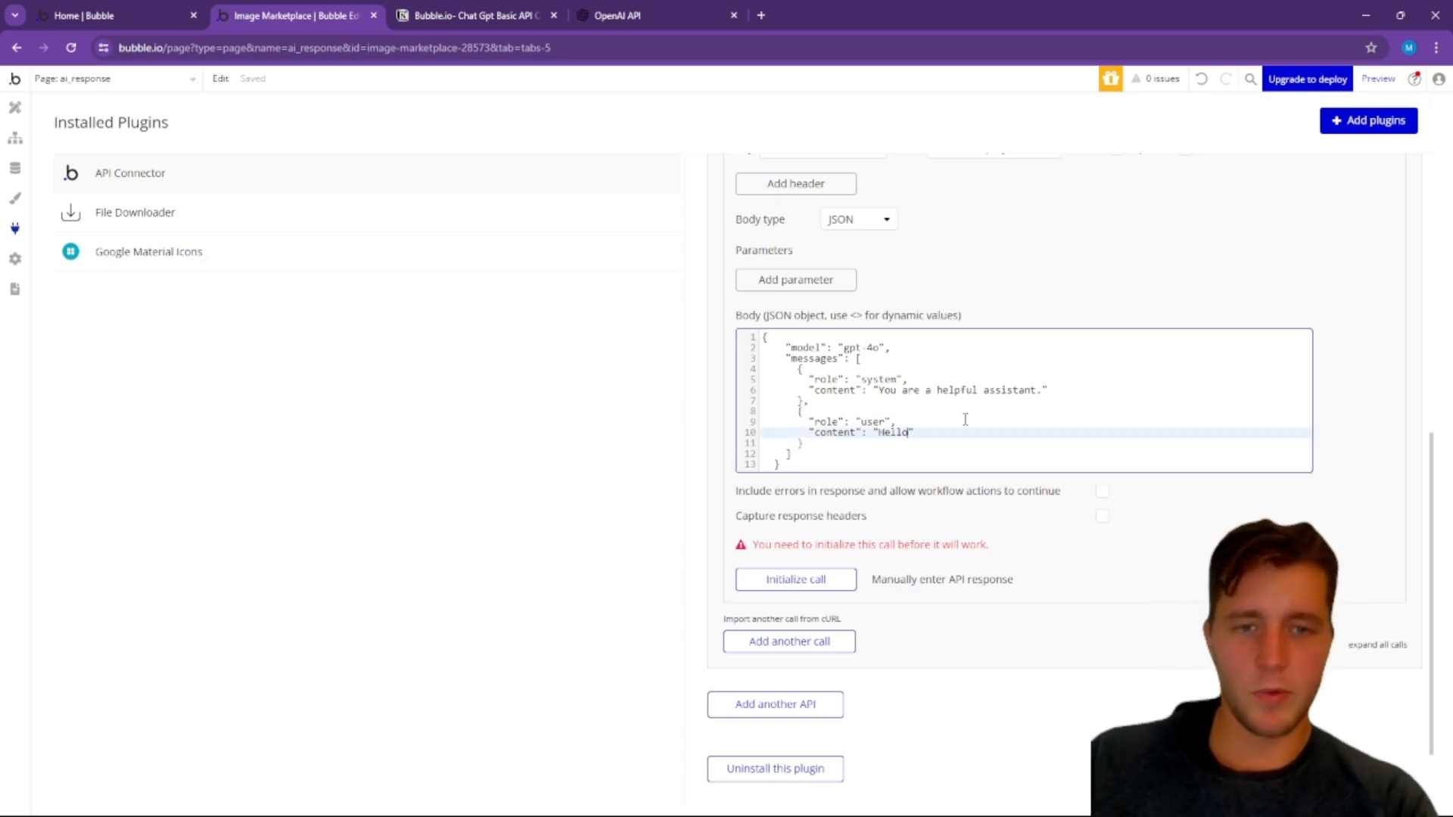
key("BackSpace")
key("BackSpace")
key("BackSpace")
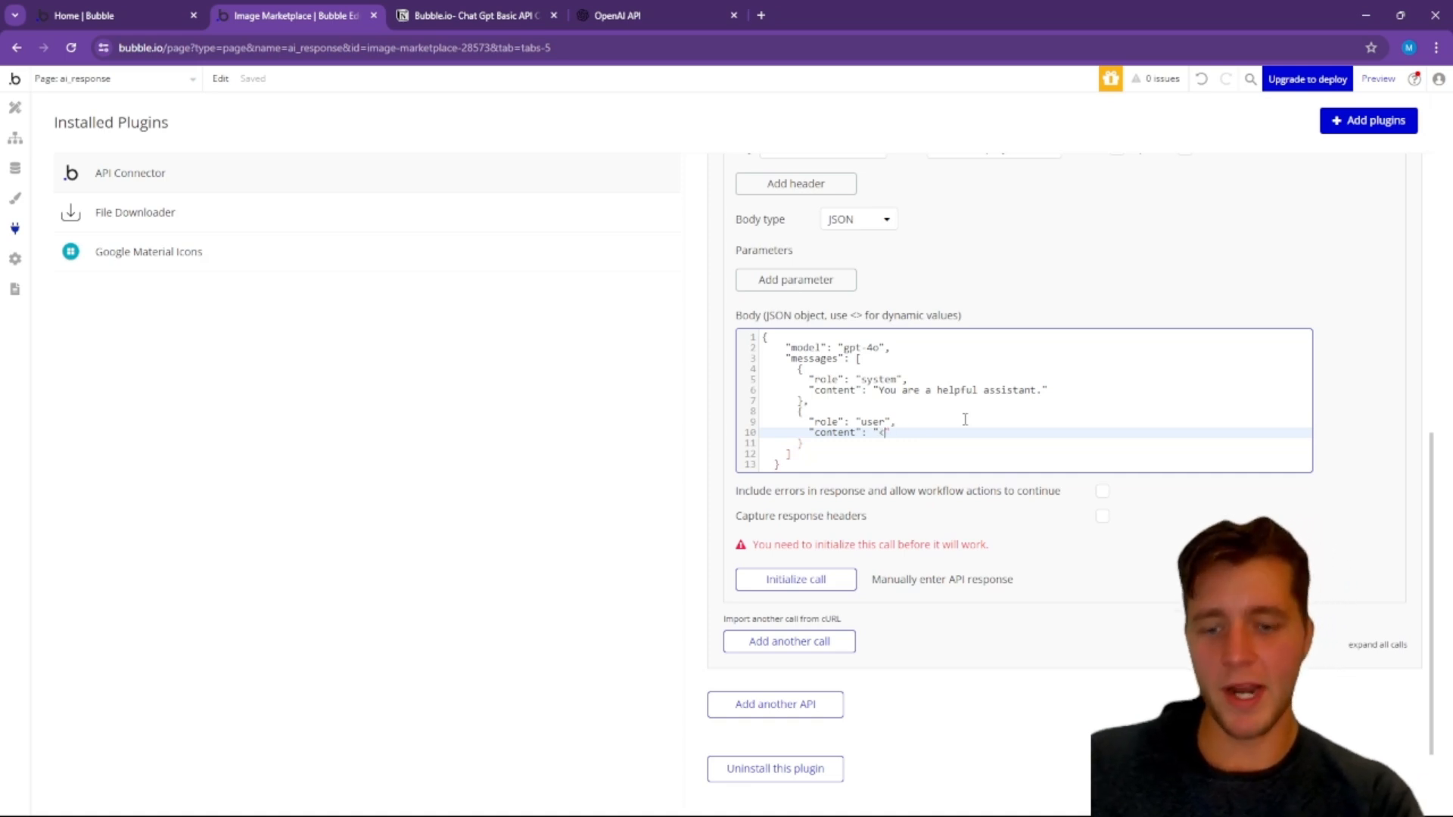
type("<user_input>")
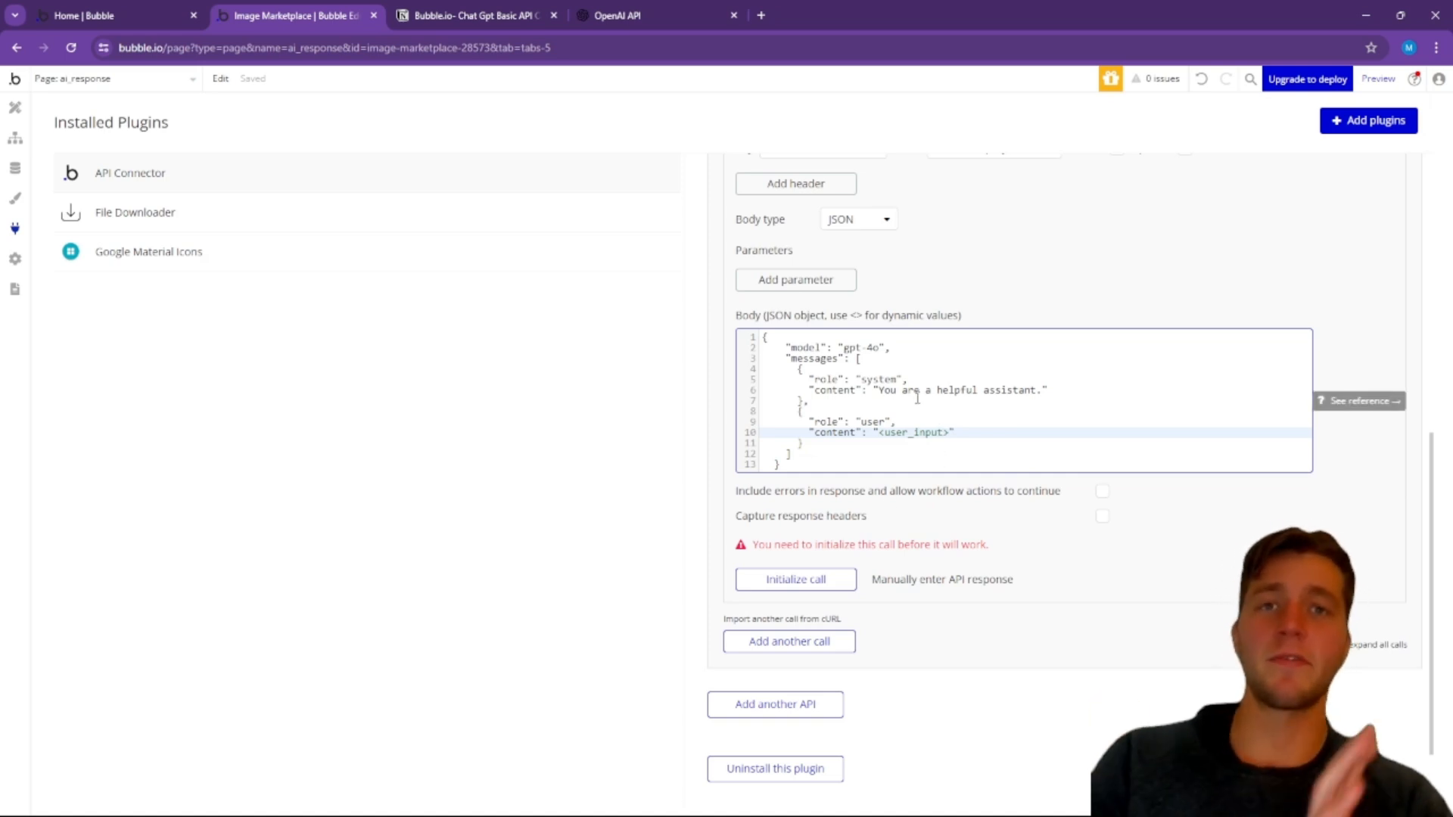
left_click(1069, 518)
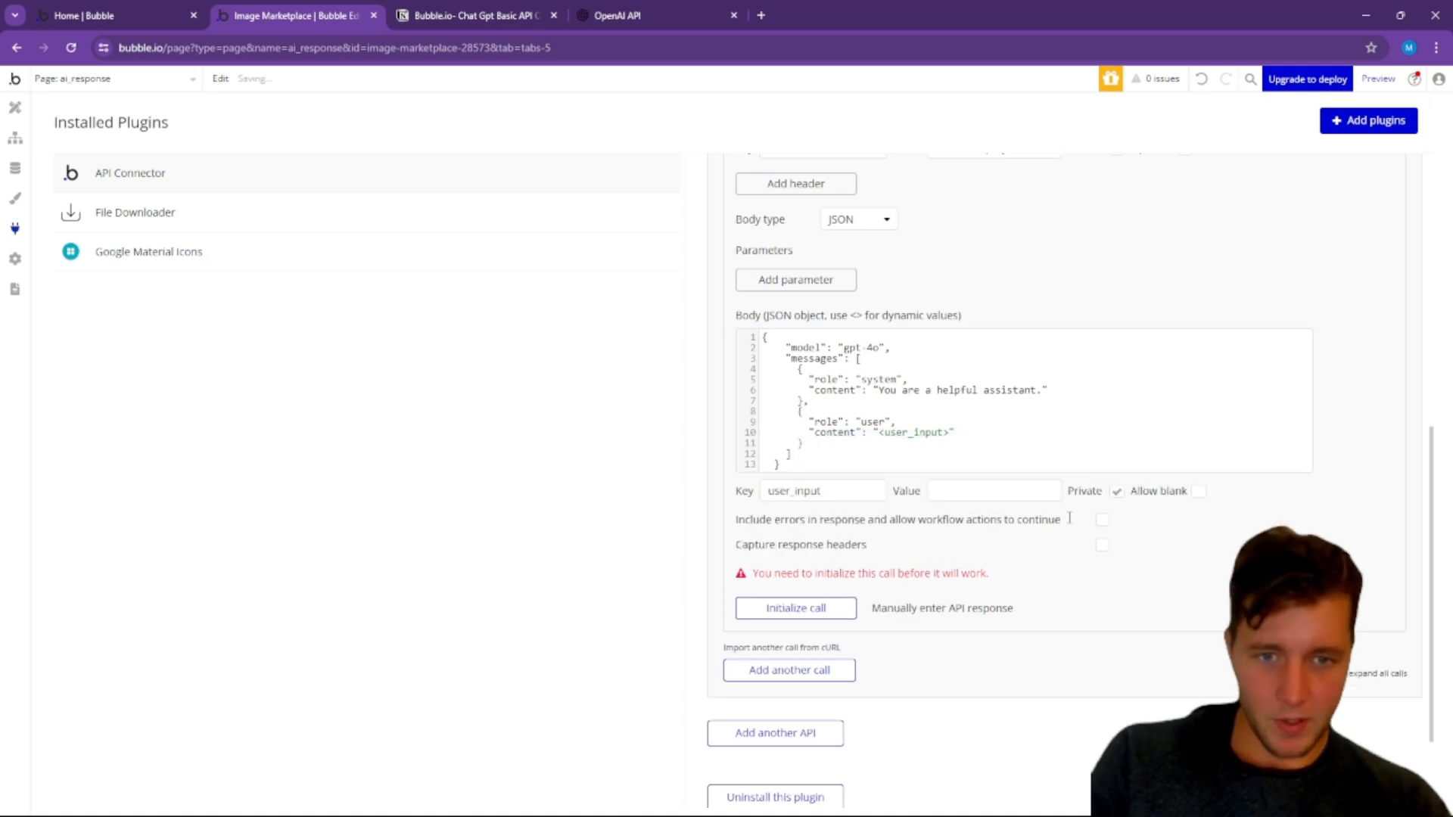
left_click(1116, 492)
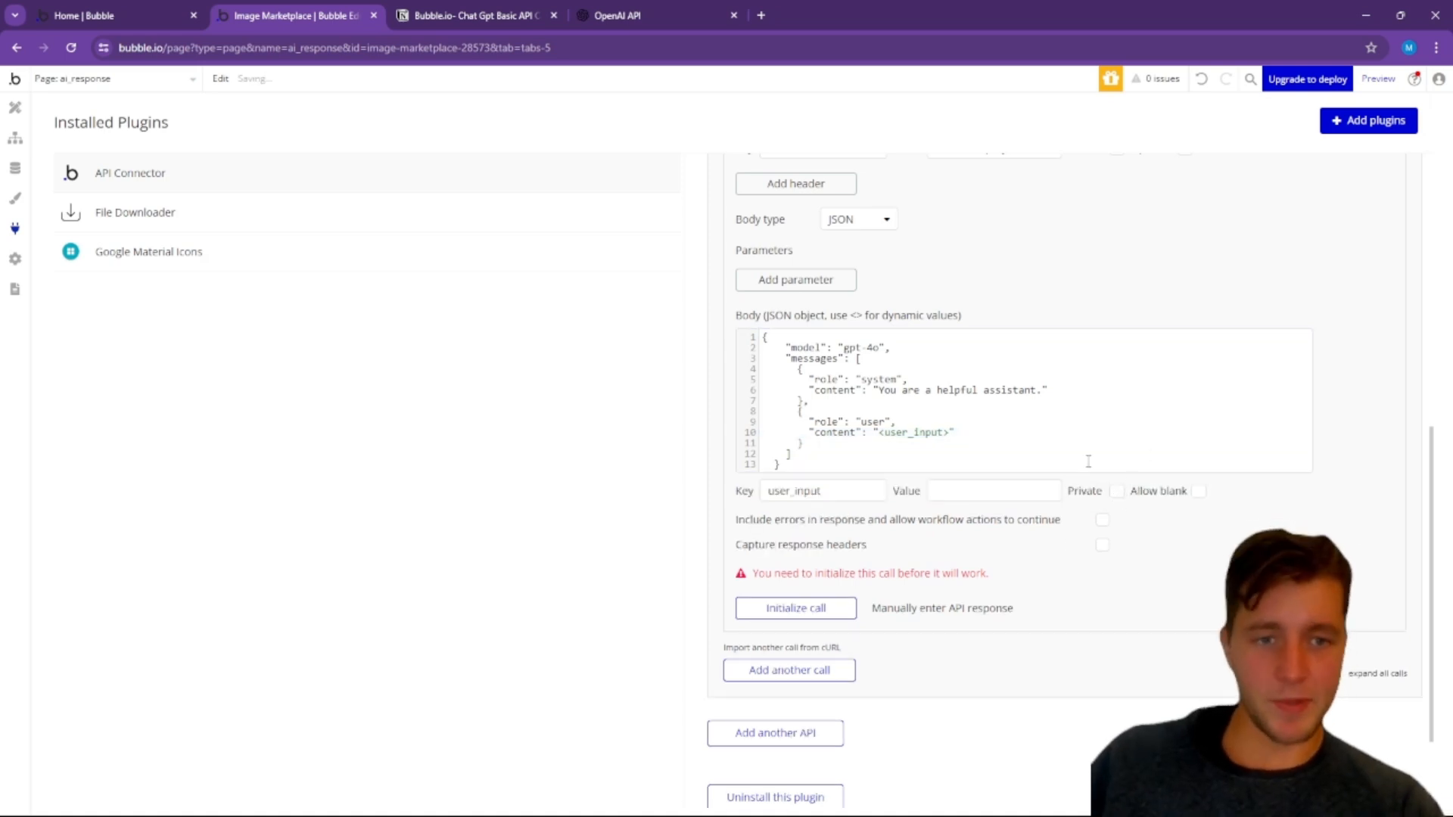
Step: Initialize the Chat request call, show the raw response data and save the returned values with their default data types
left_click(792, 616)
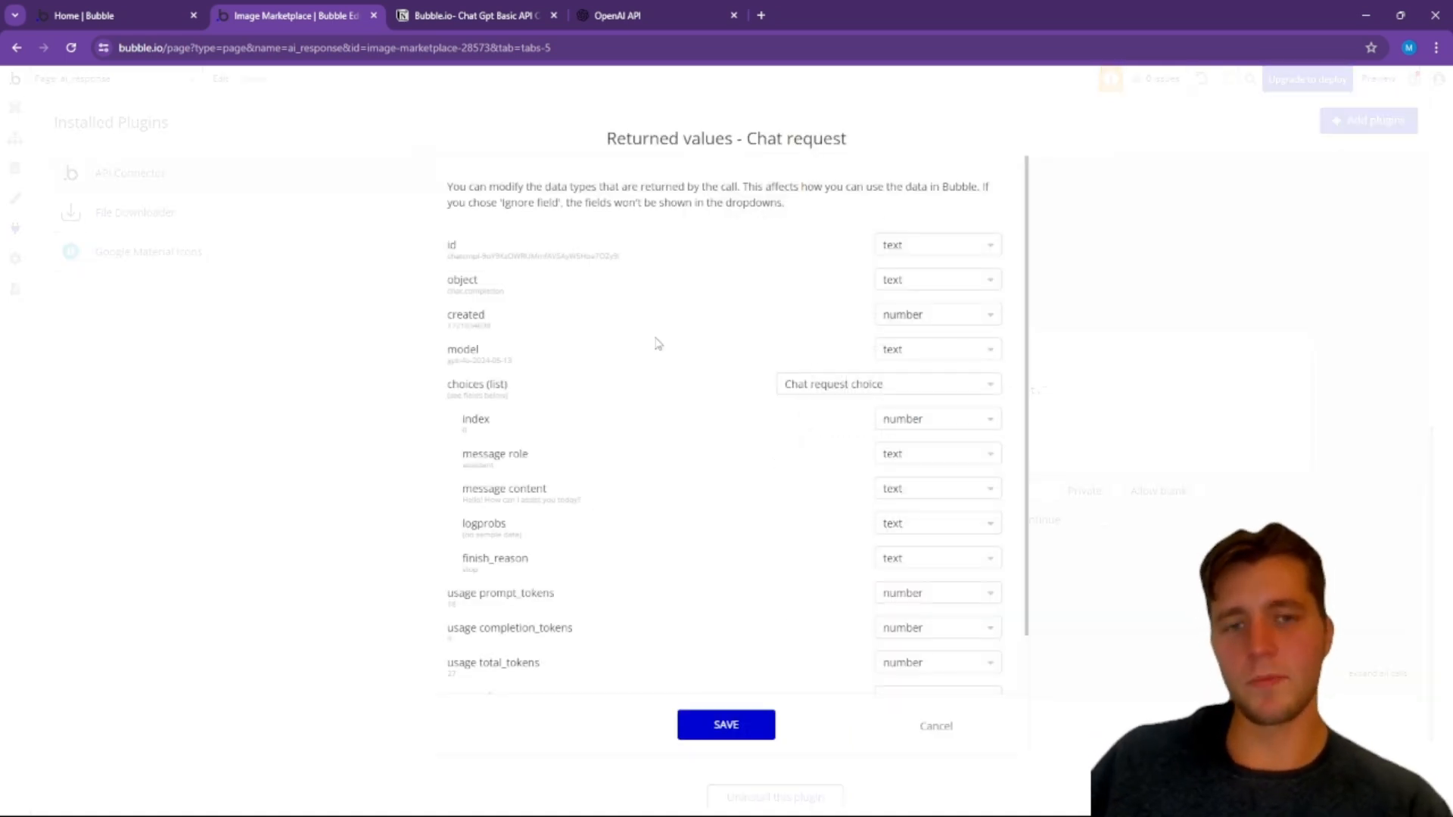
scroll(668, 374, "down", 2)
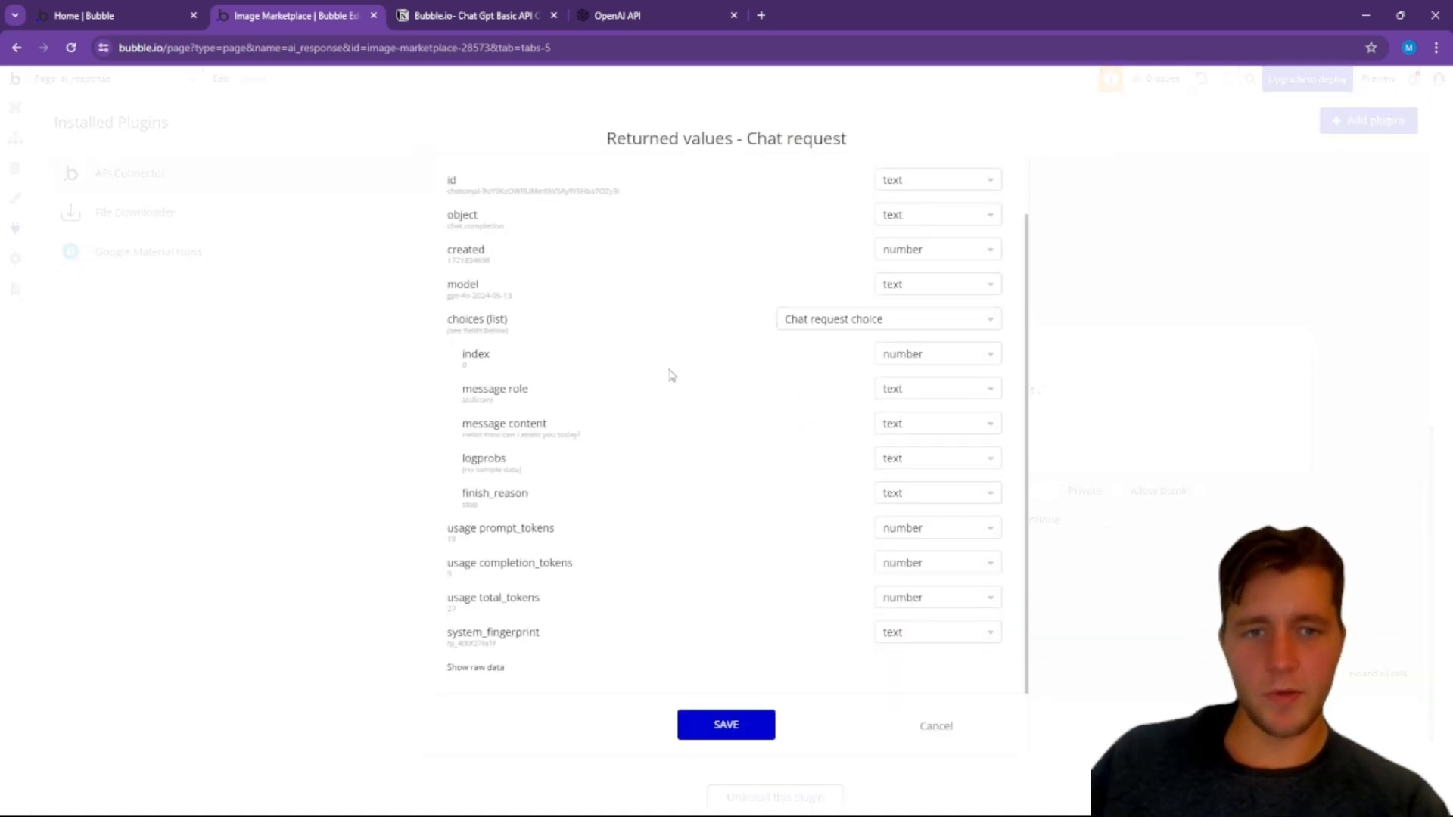
left_click(484, 669)
scroll(693, 509, "down", 4)
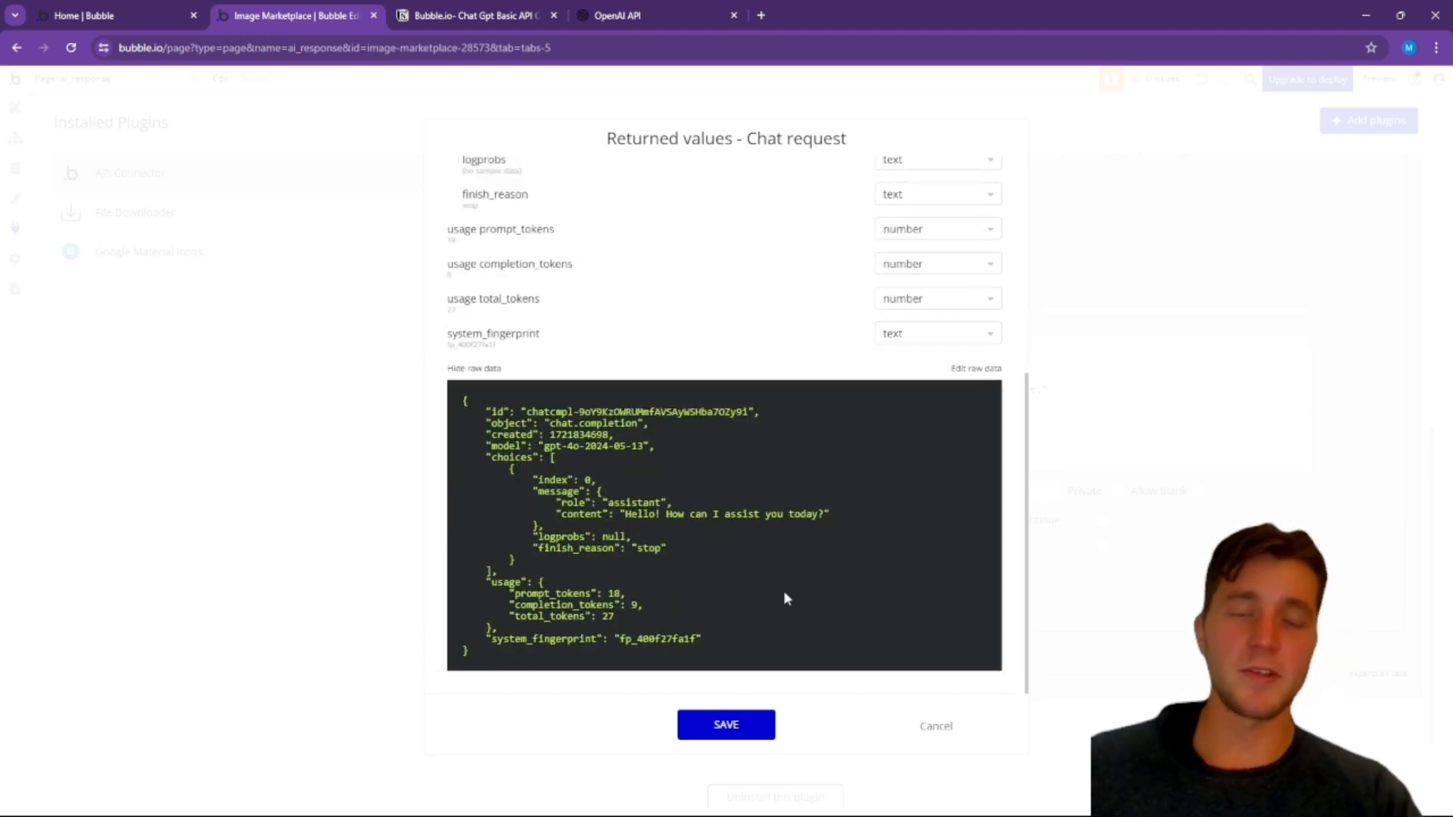
left_click(728, 725)
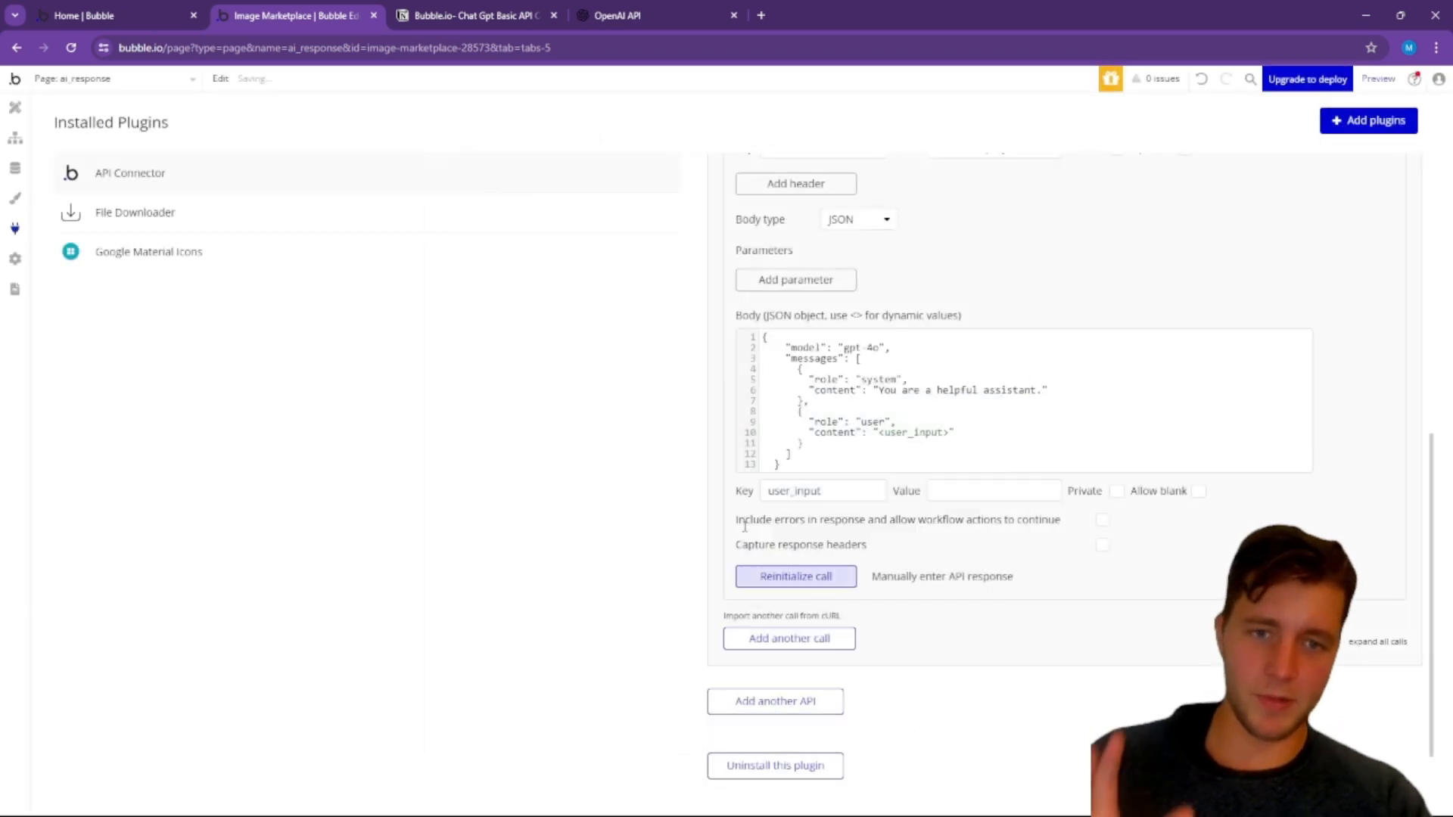
Step: Switch to the Notion checklist and mark the "Set up API call" item as done
scroll(779, 467, "up", 2)
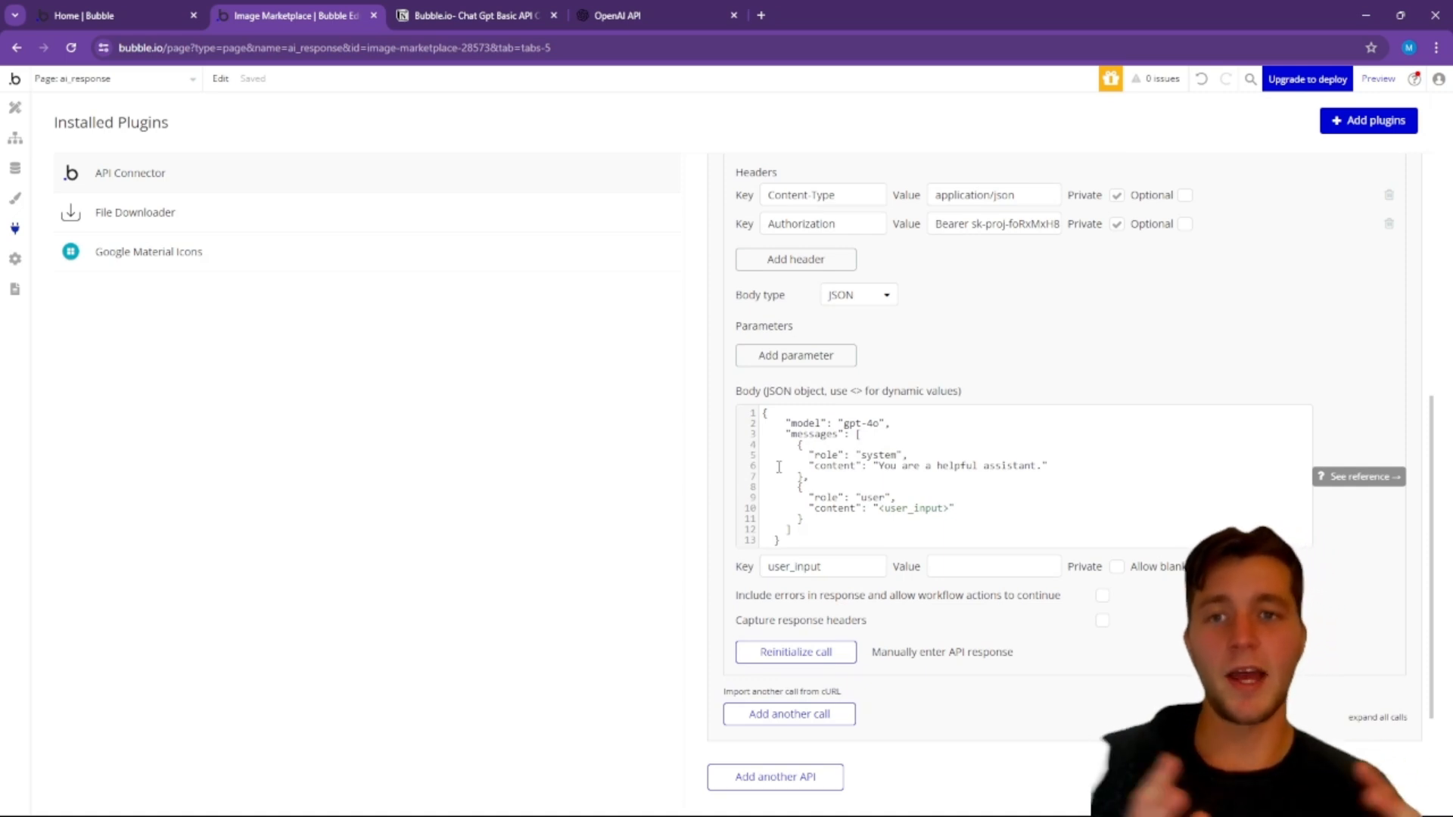
left_click(469, 16)
left_click(405, 313)
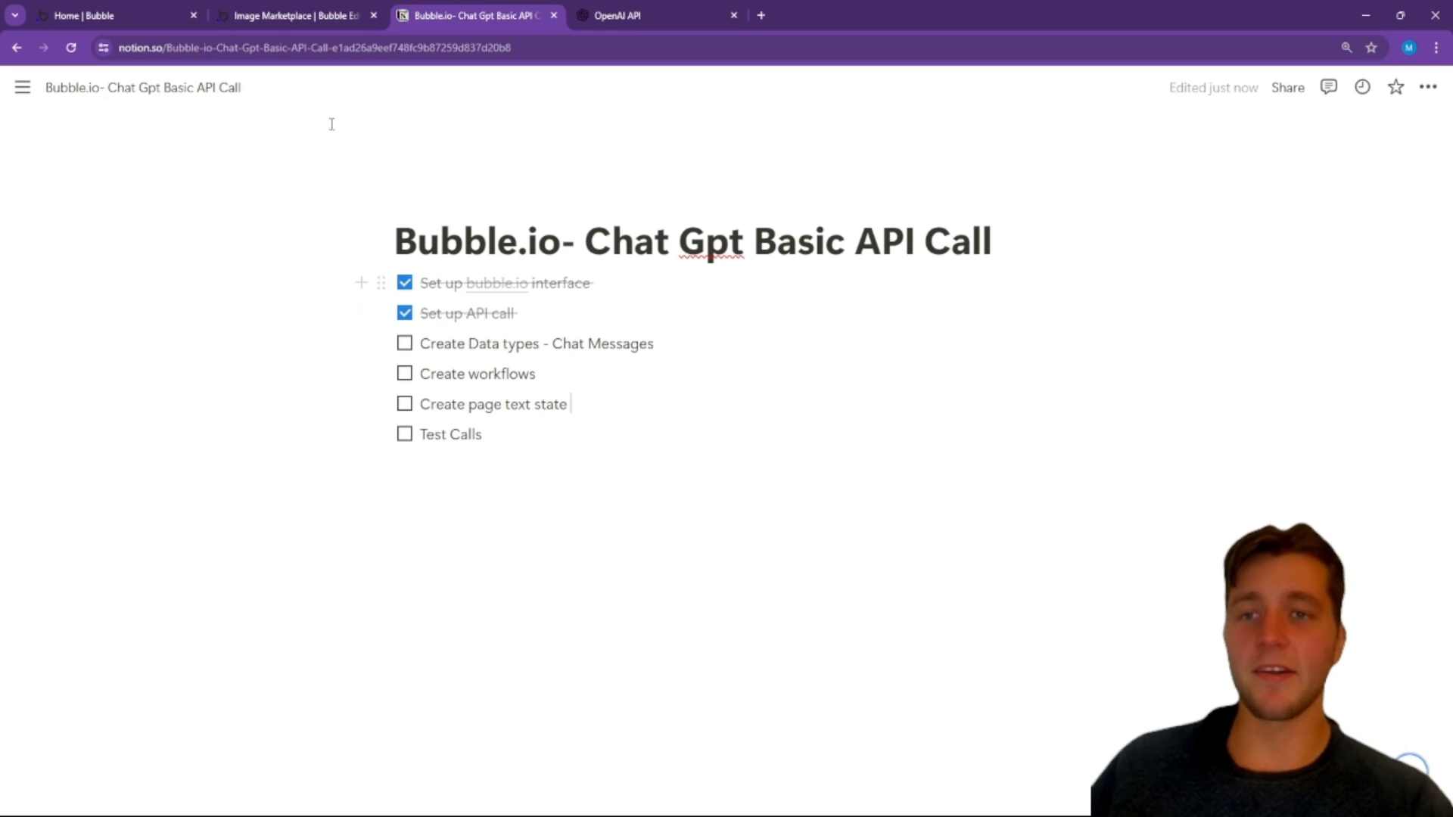
Step: Switch back to Bubble and create a new data type named "Ai Chat" in the app's database
left_click(288, 13)
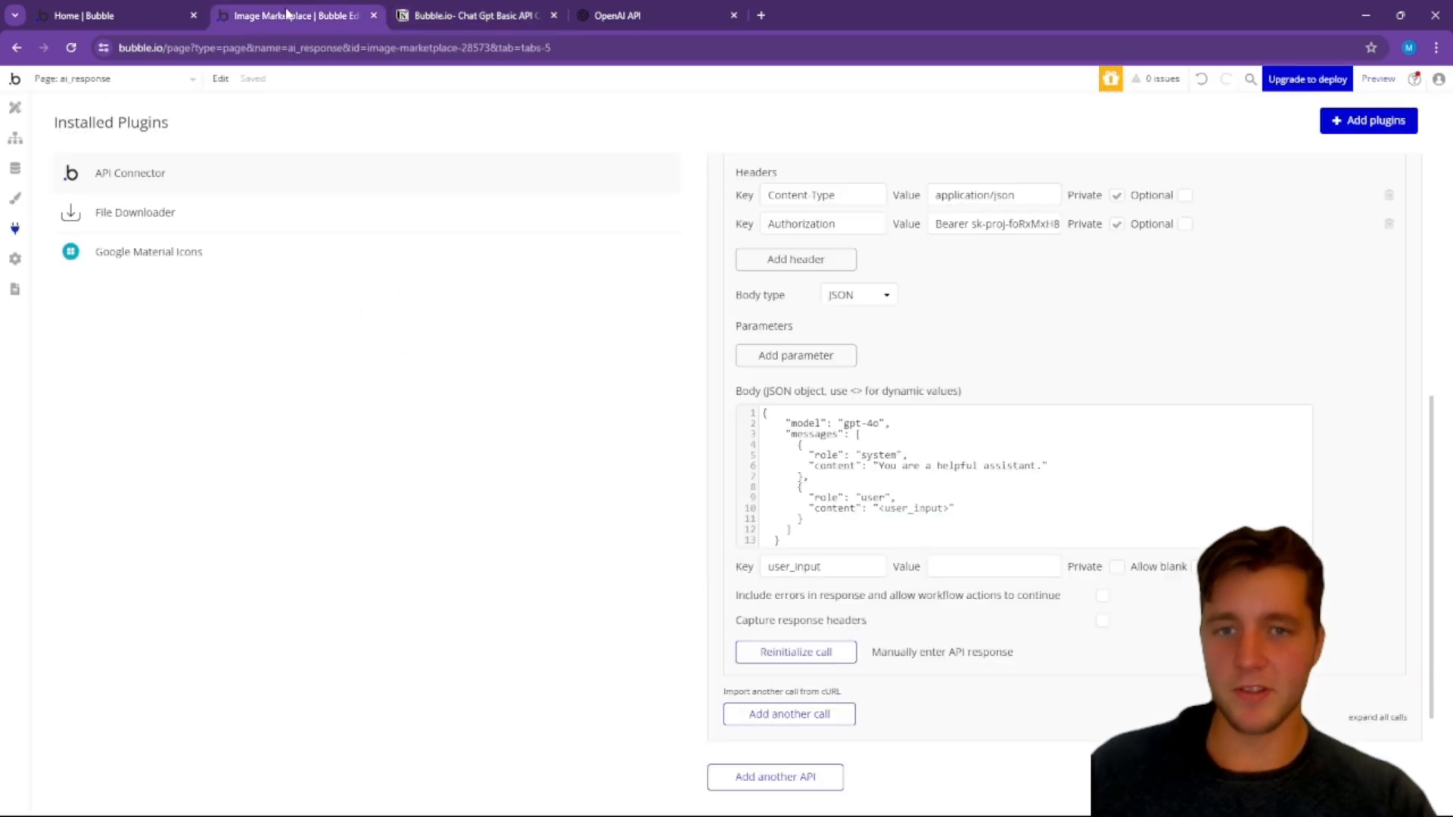
left_click(15, 107)
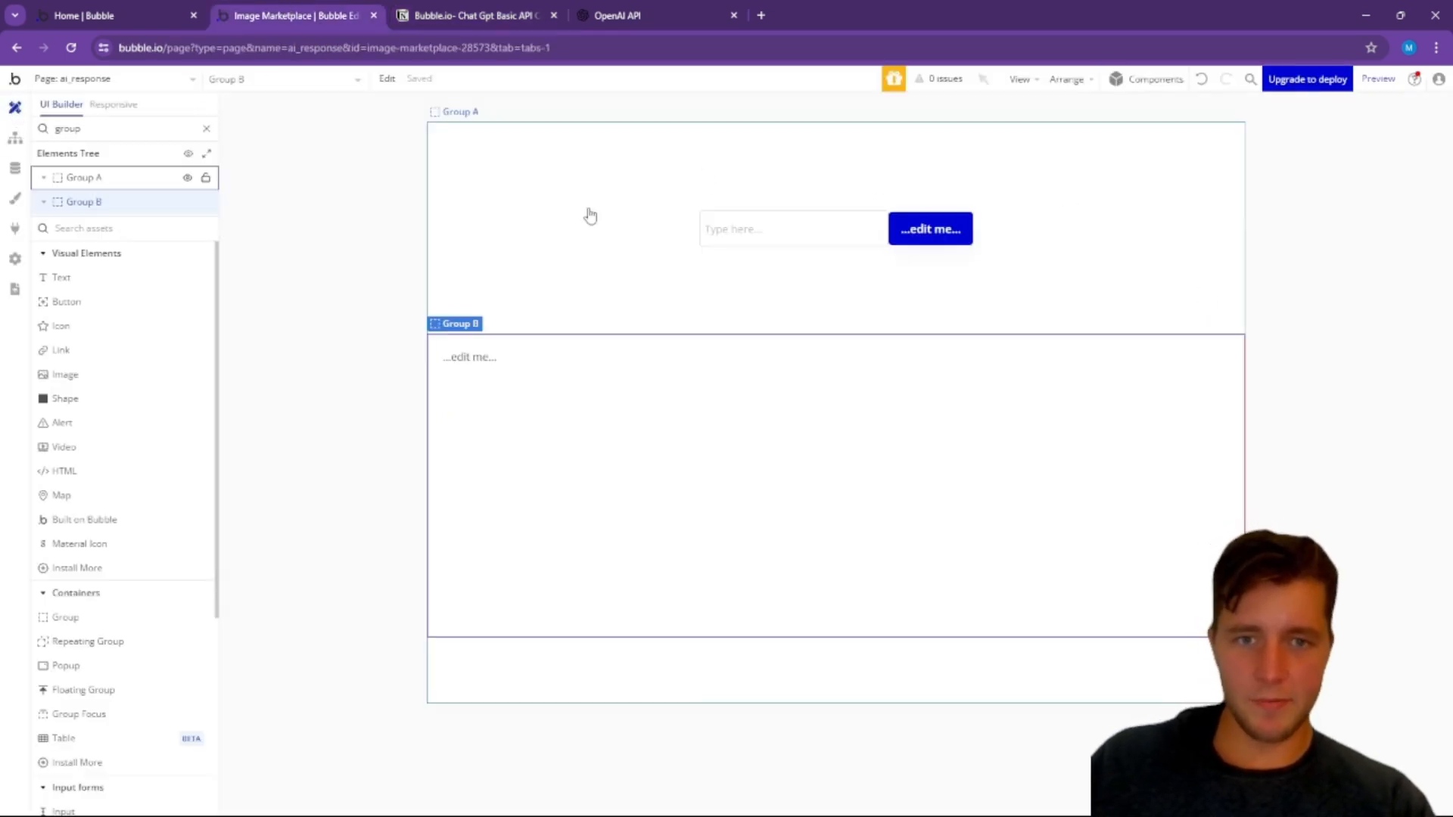
left_click(16, 169)
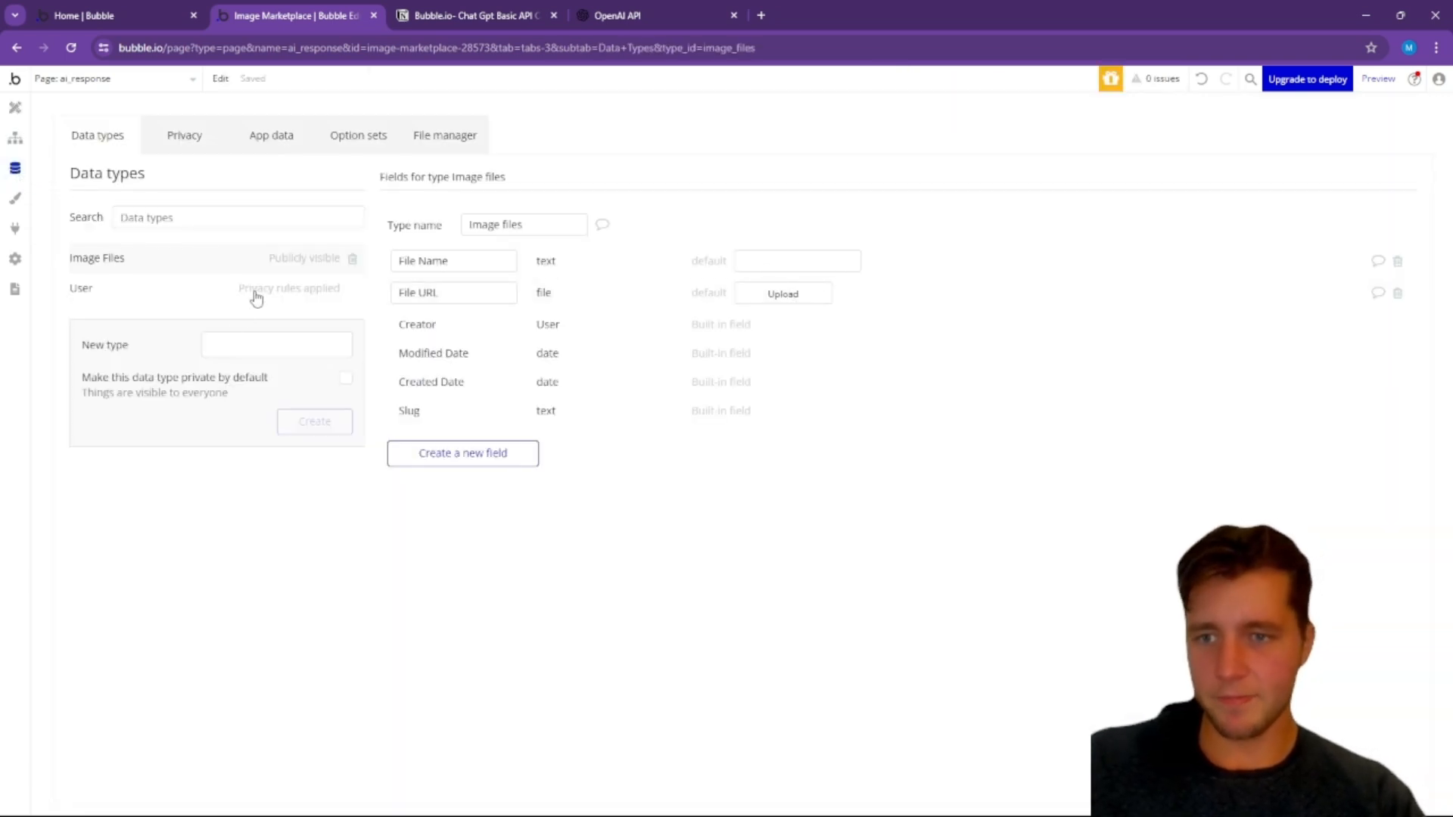
left_click(175, 218)
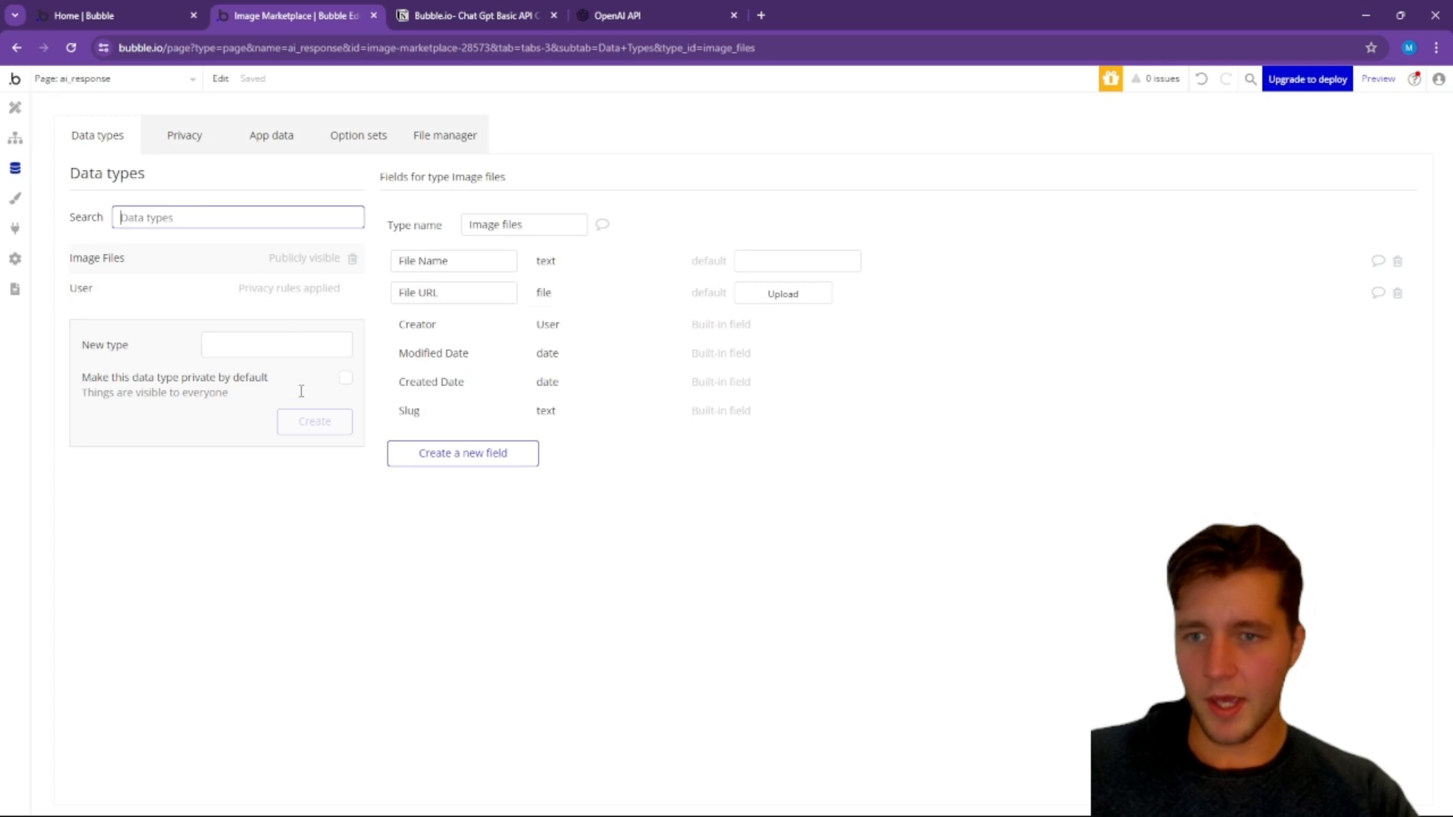
left_click(215, 352)
type("Cha")
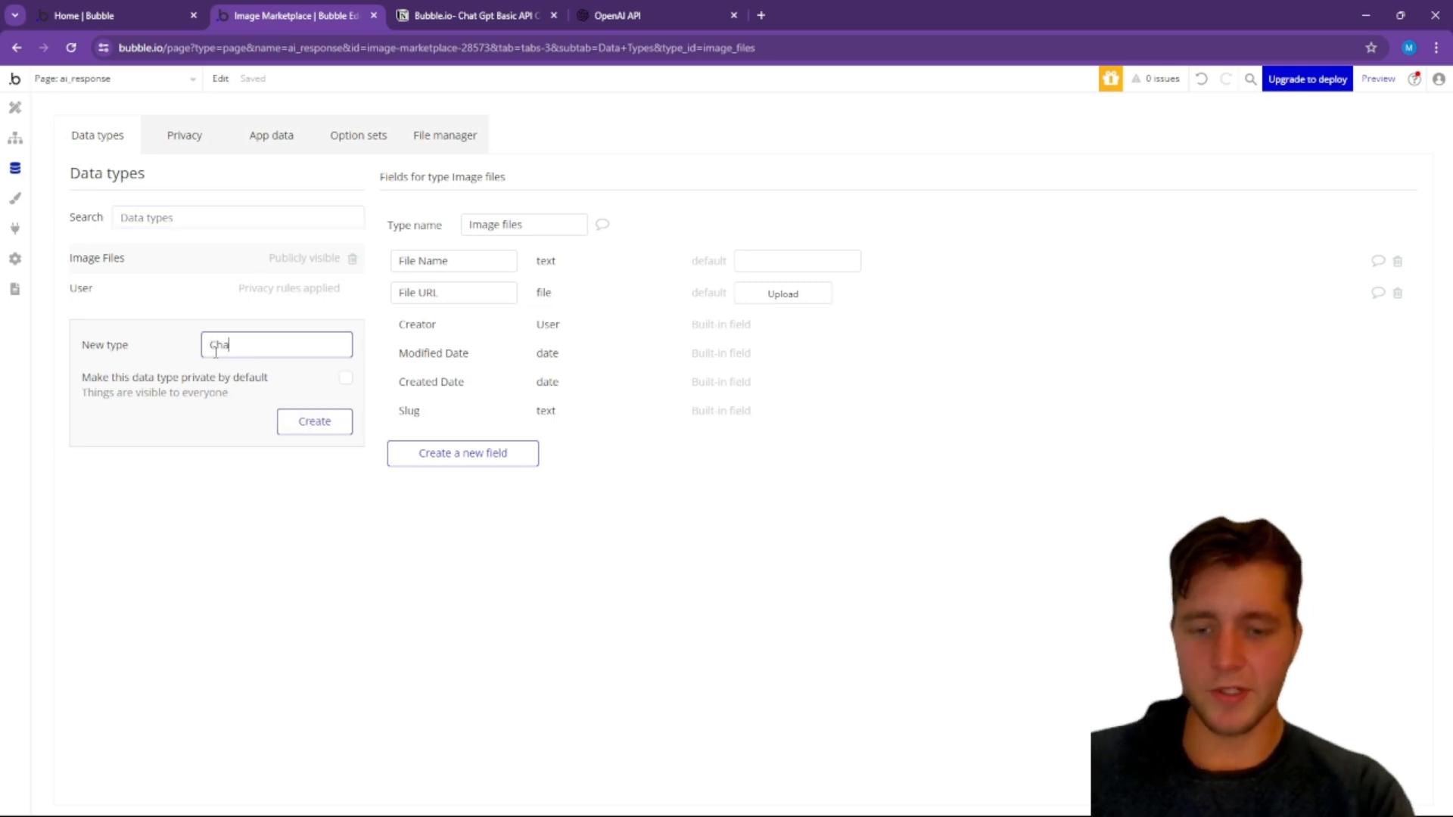
type("t")
key("BackSpace")
key("BackSpace")
key("BackSpace")
key("BackSpace")
type("Ai Cha")
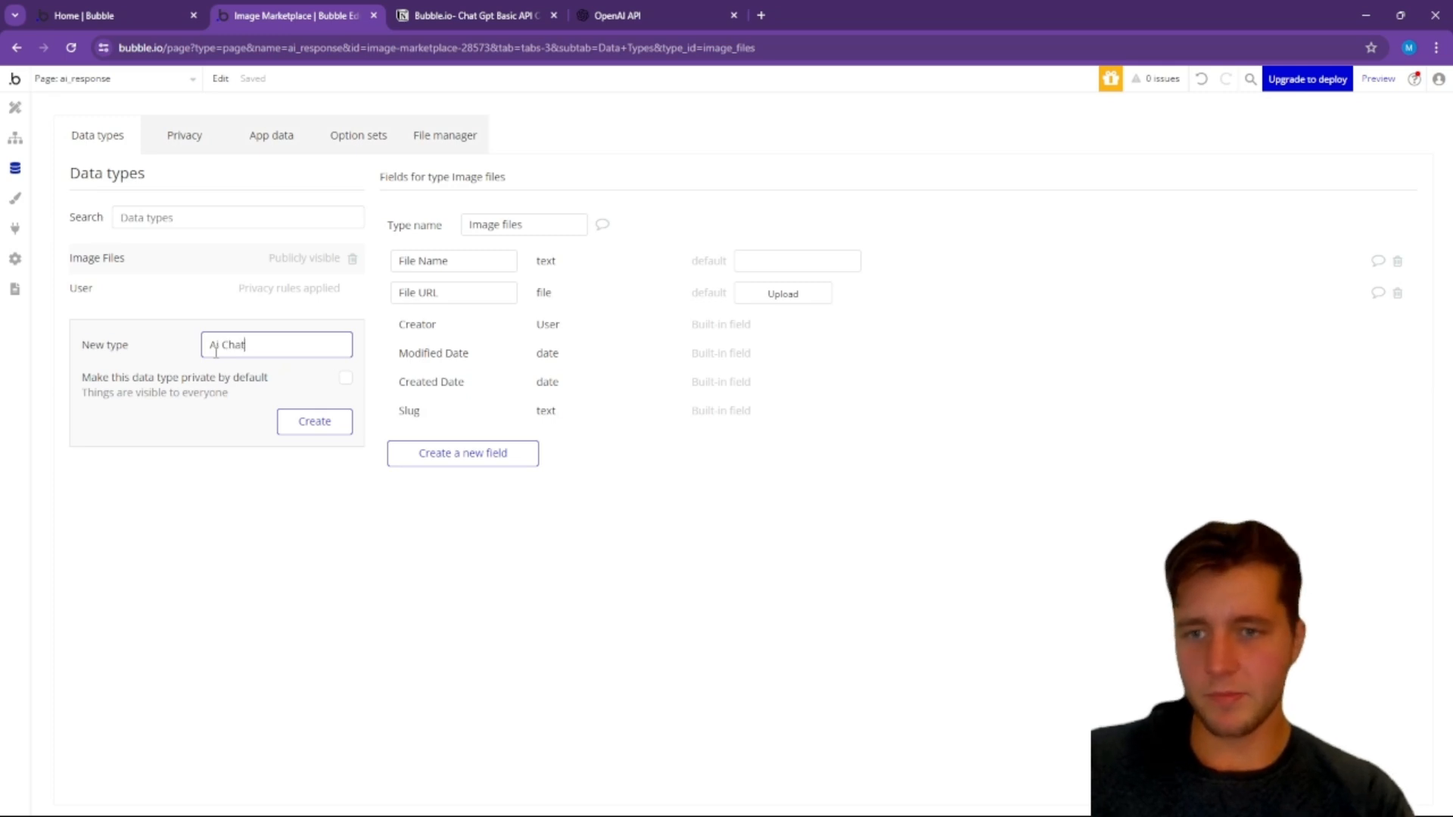
left_click(315, 422)
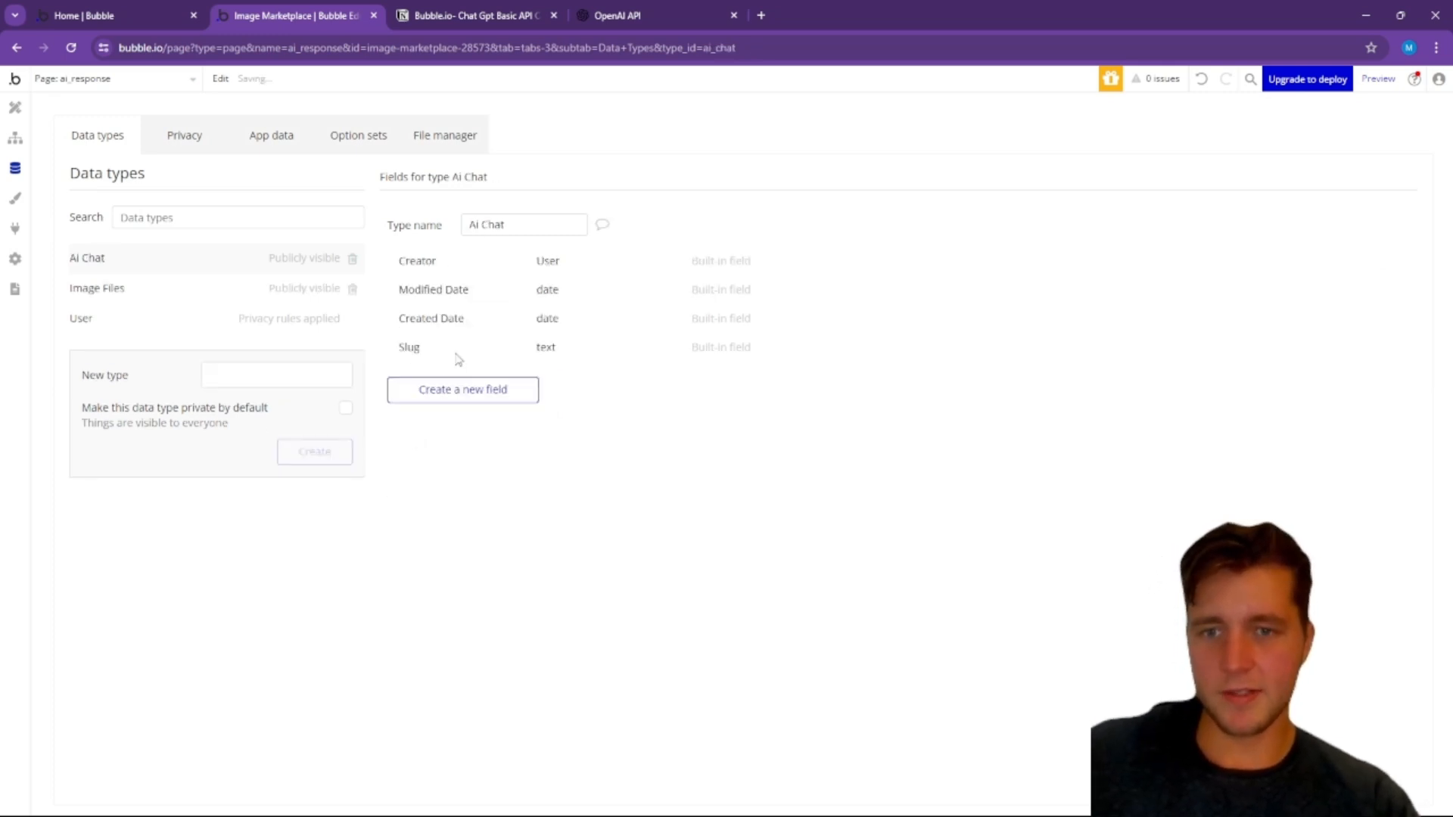
Step: Add a field named "Messages" of type text to the Ai Chat data type
left_click(458, 390)
left_click(680, 205)
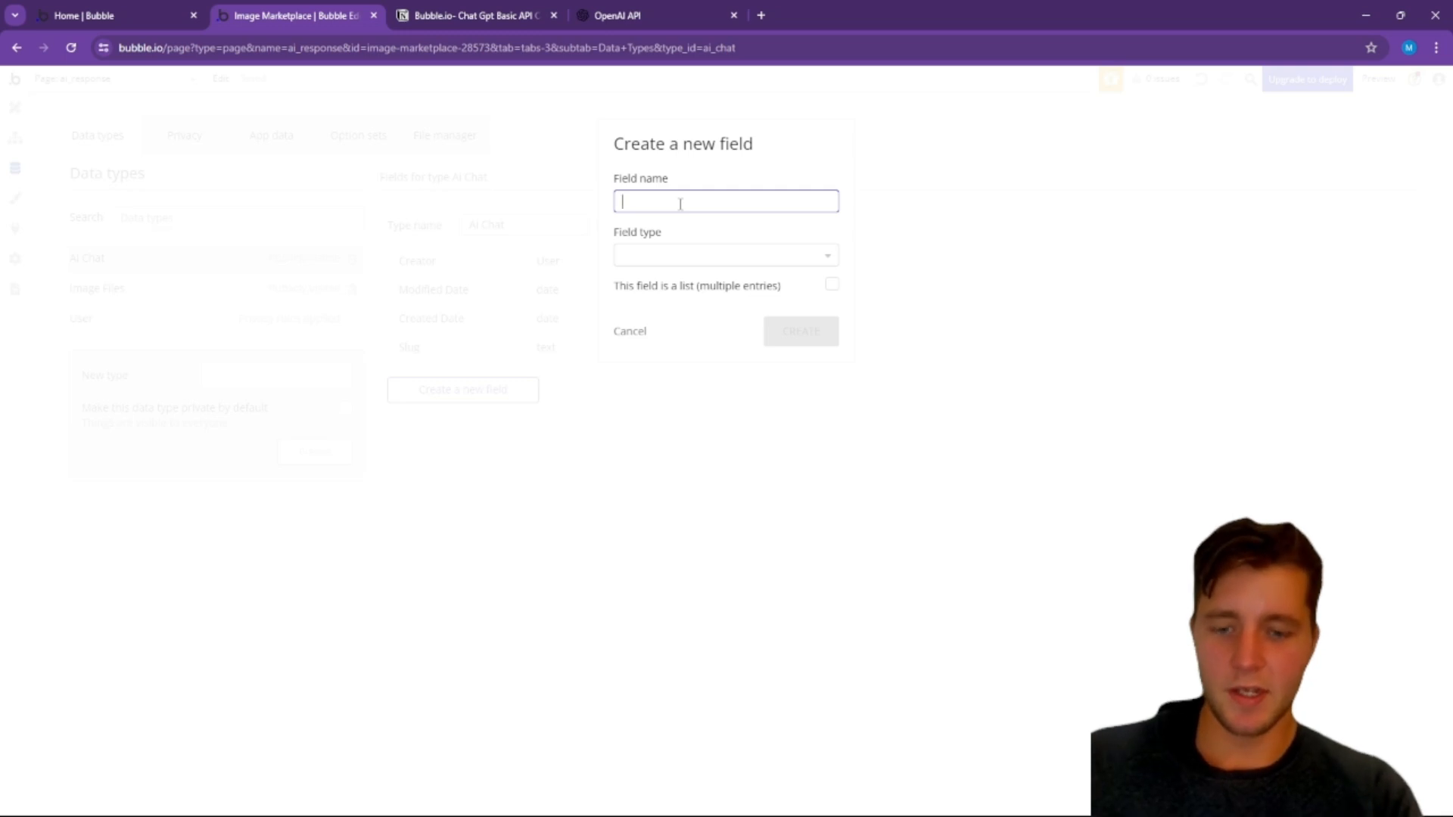
type("Messages")
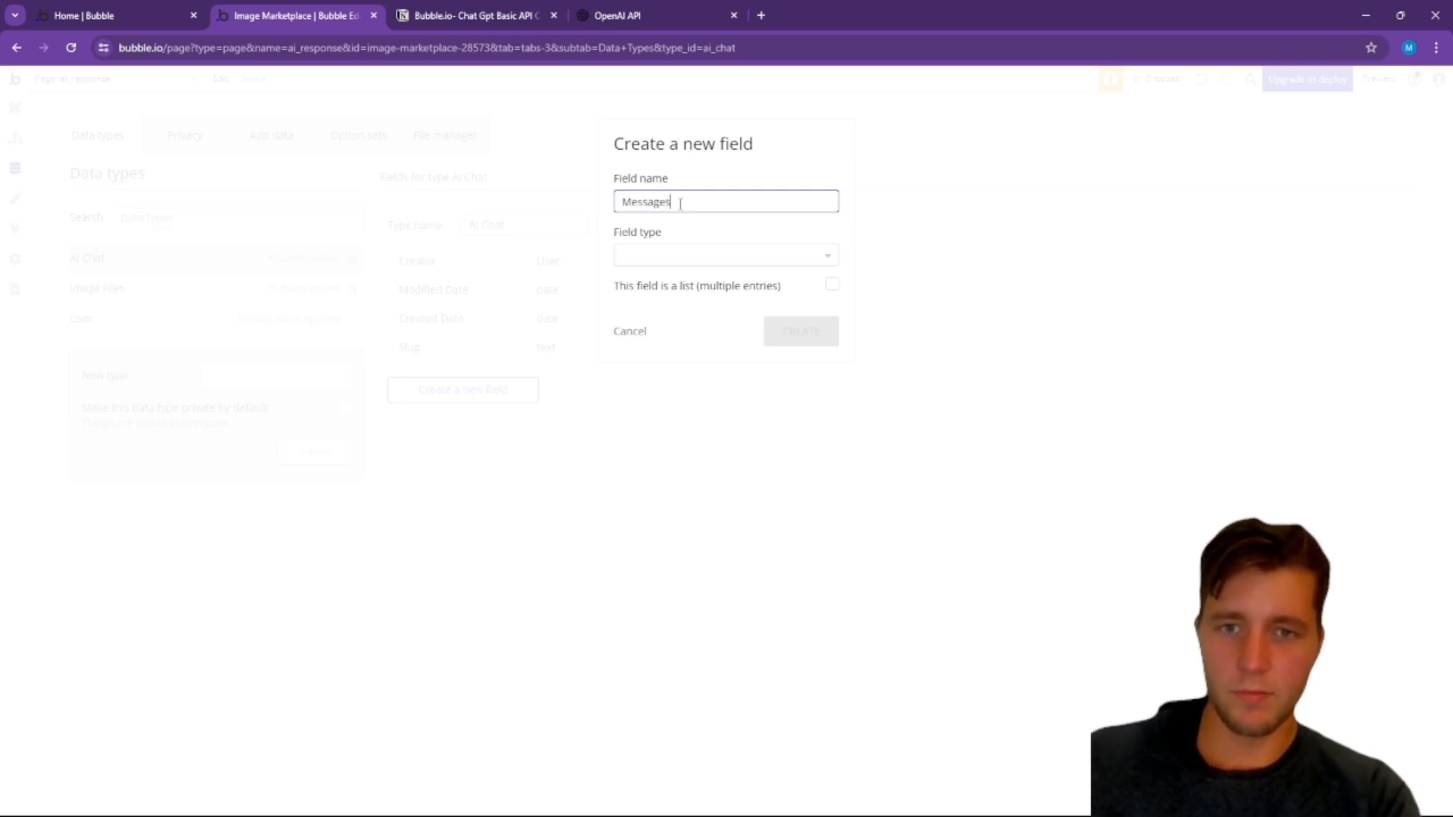
left_click(670, 256)
type("Tex")
left_click(631, 300)
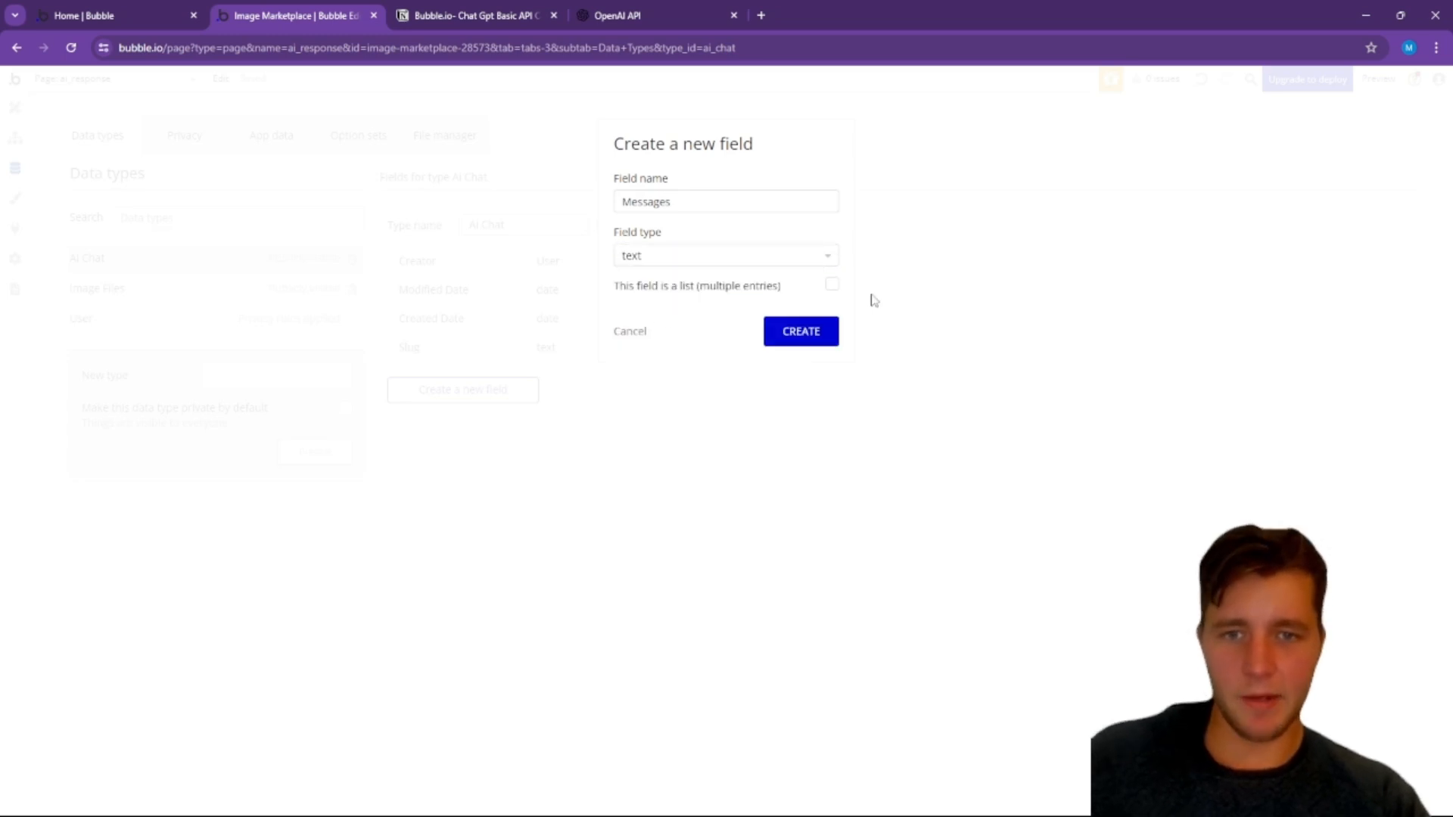
left_click(800, 331)
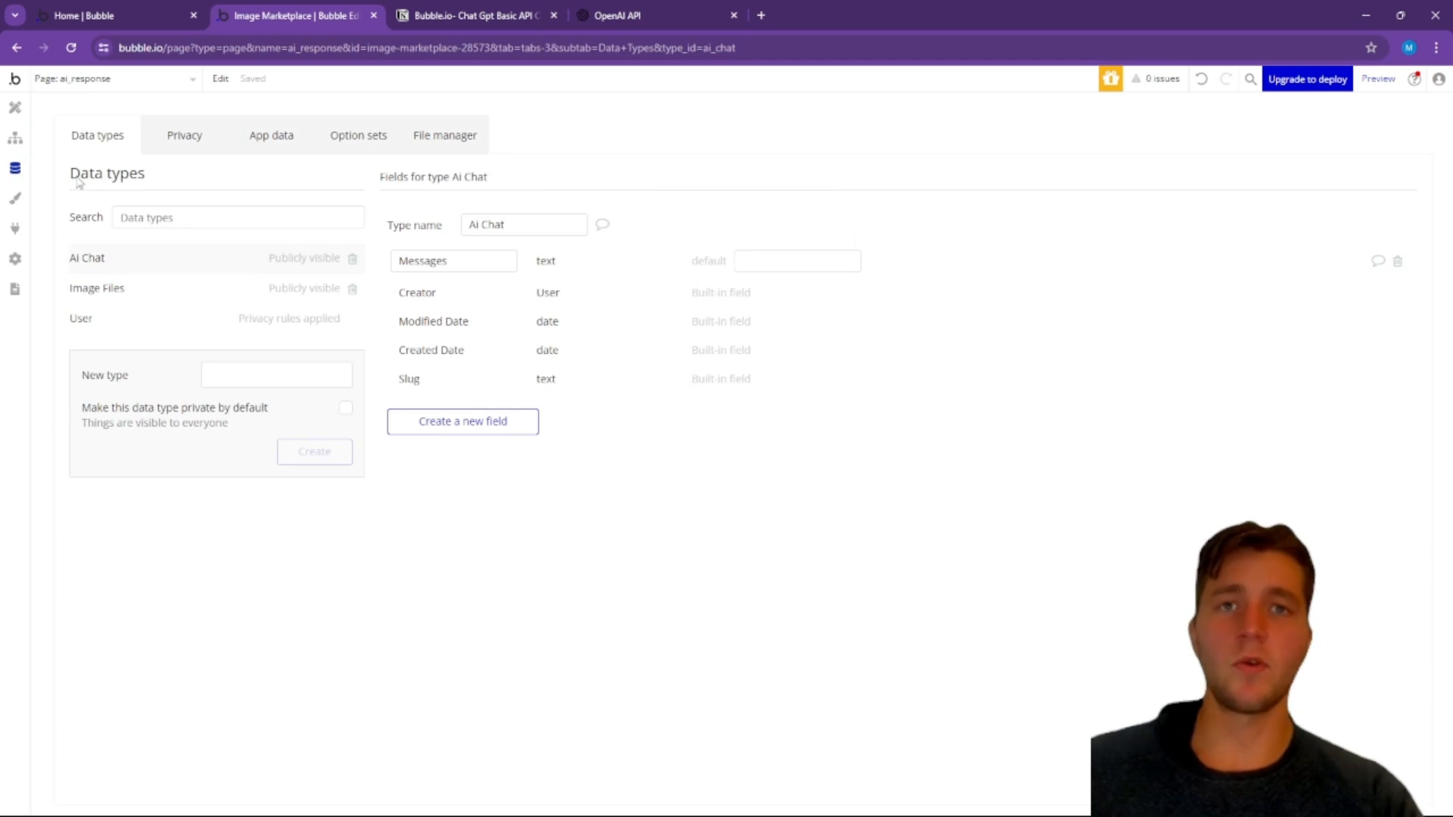
Step: Change the label of the button beside the input on the ai_response page to "Send"
left_click(15, 107)
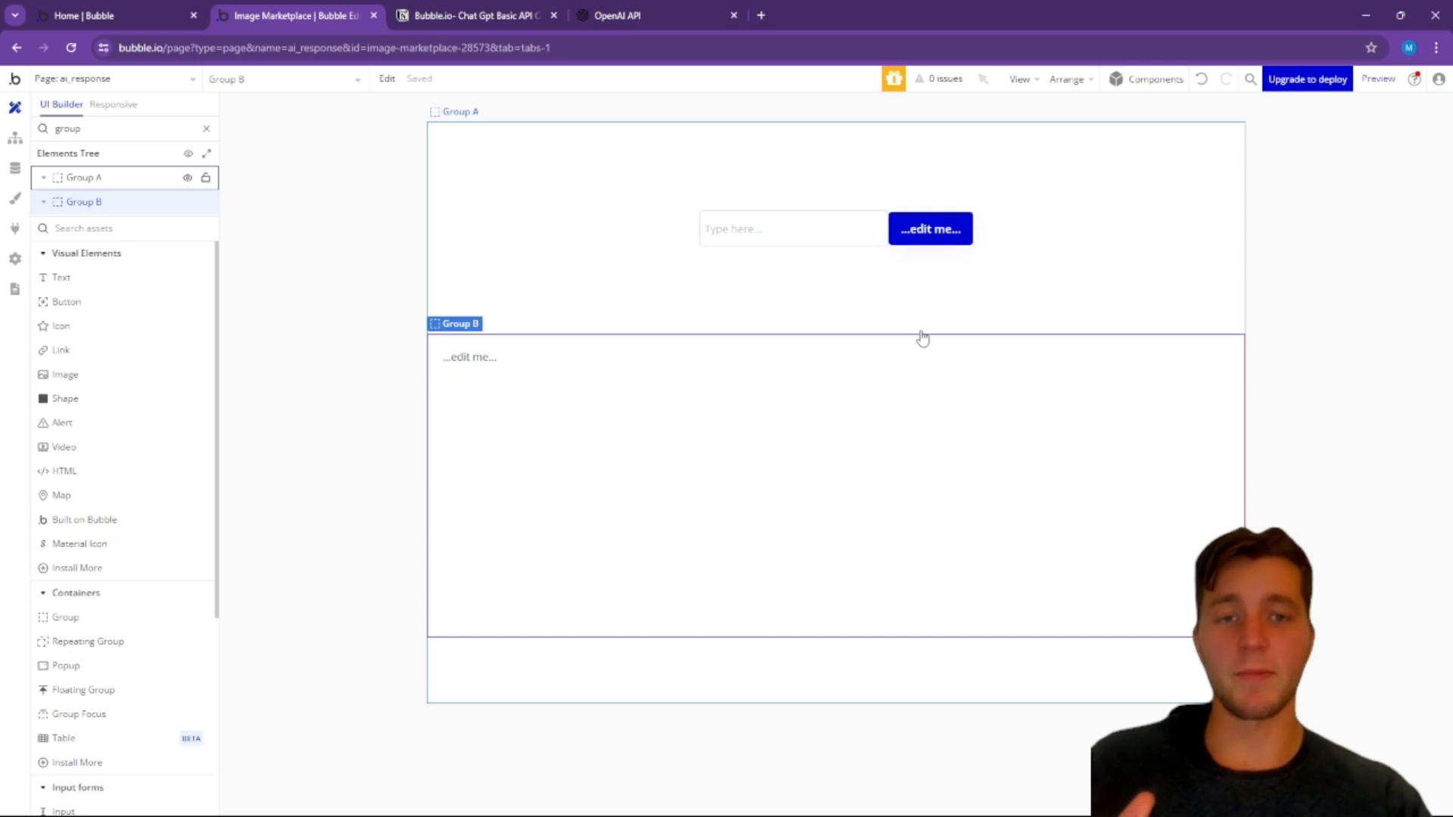
double_click(932, 226)
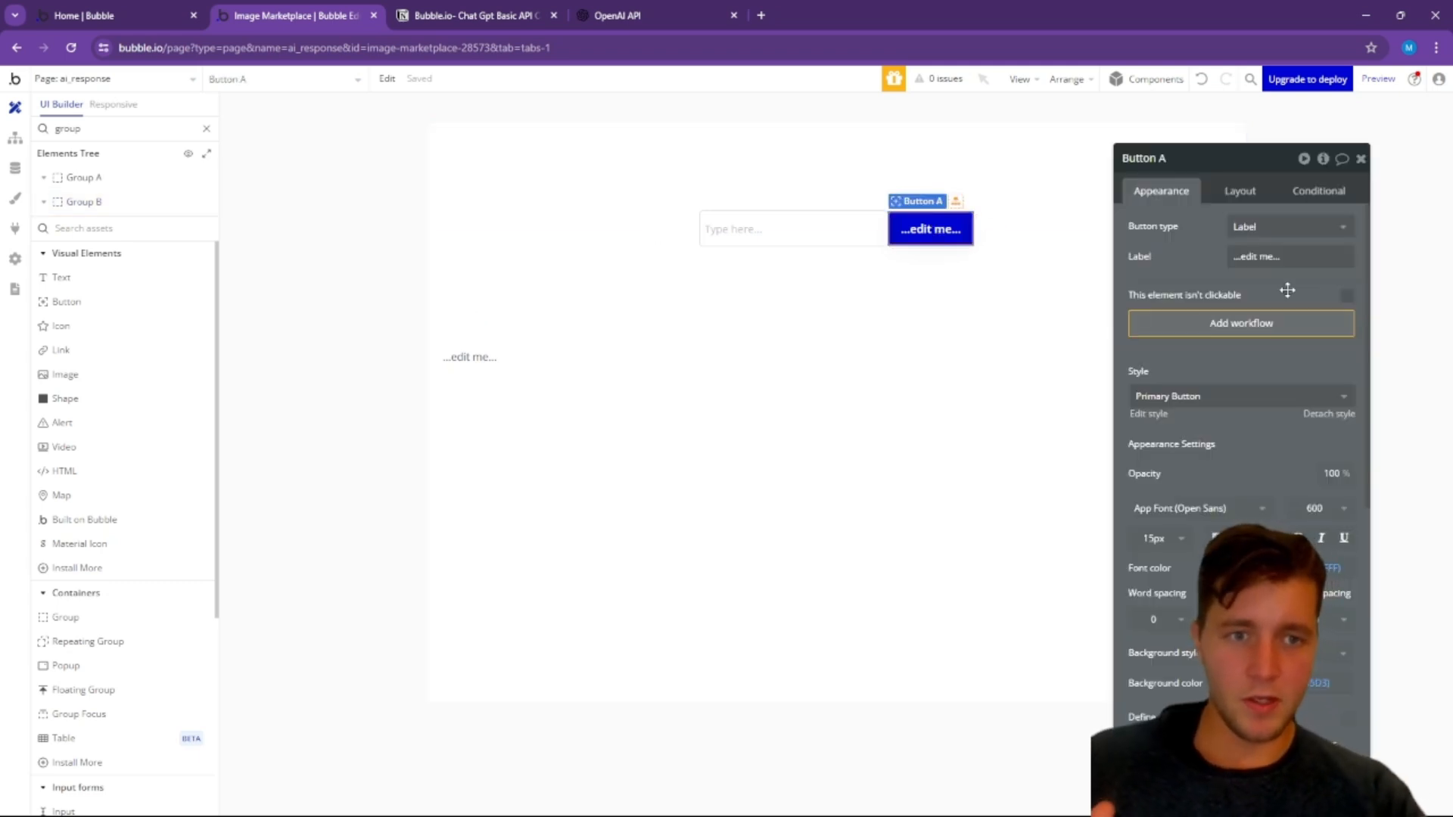
left_click(1277, 256)
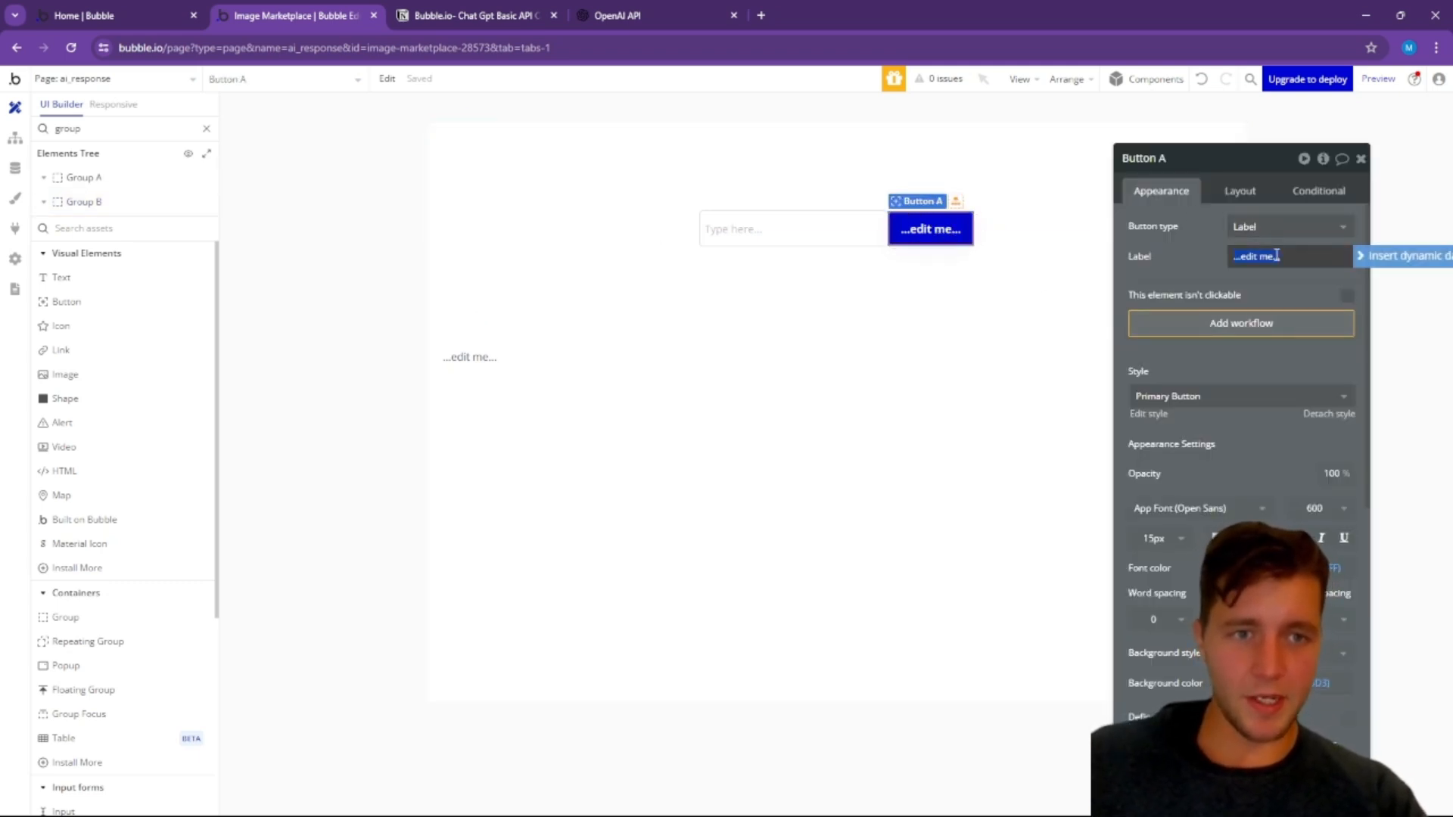
type("Send")
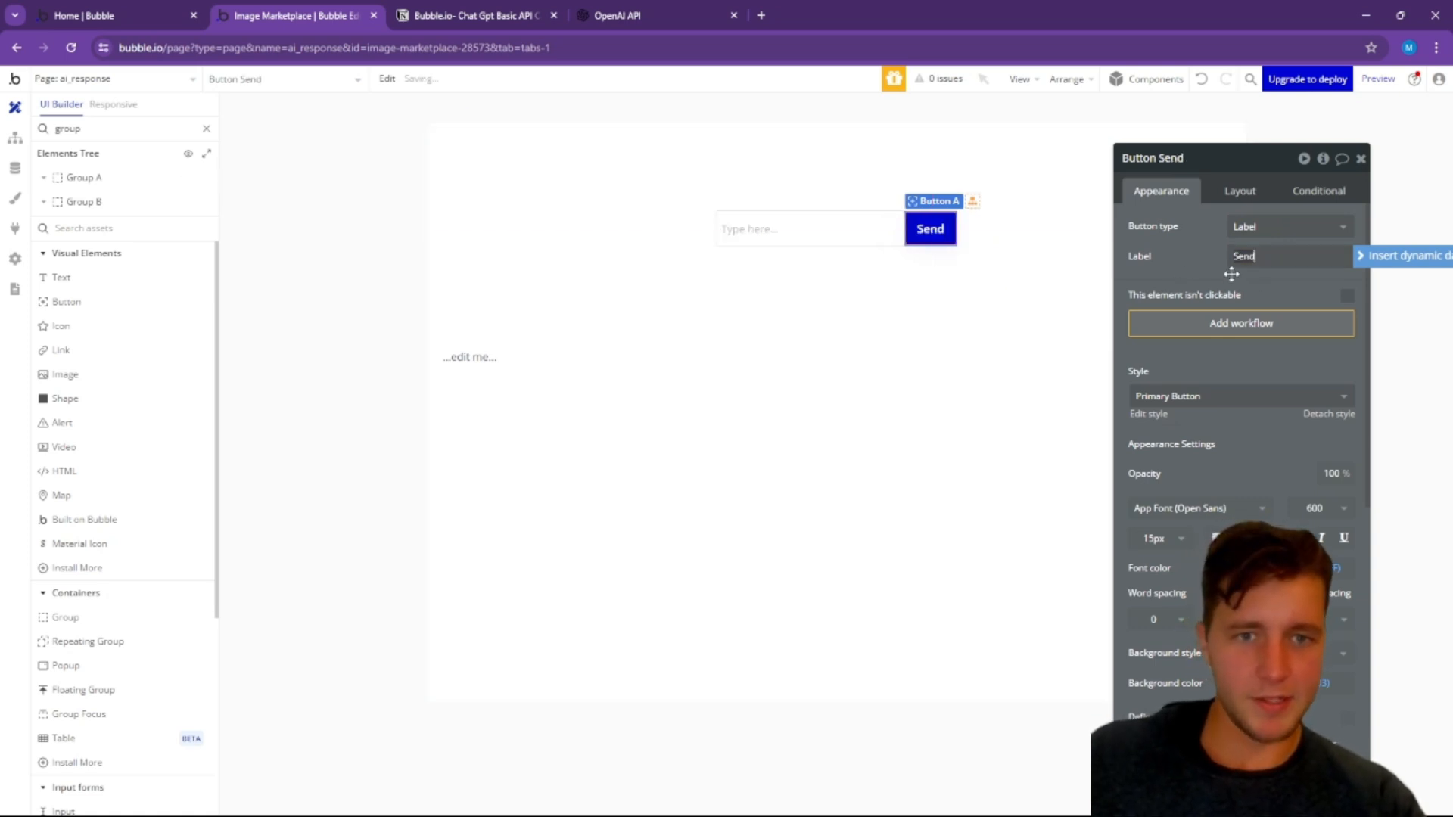
Step: Add a workflow to the Send button with the plugin action "Chat GPT call - Chat request" as its first step
left_click(1226, 324)
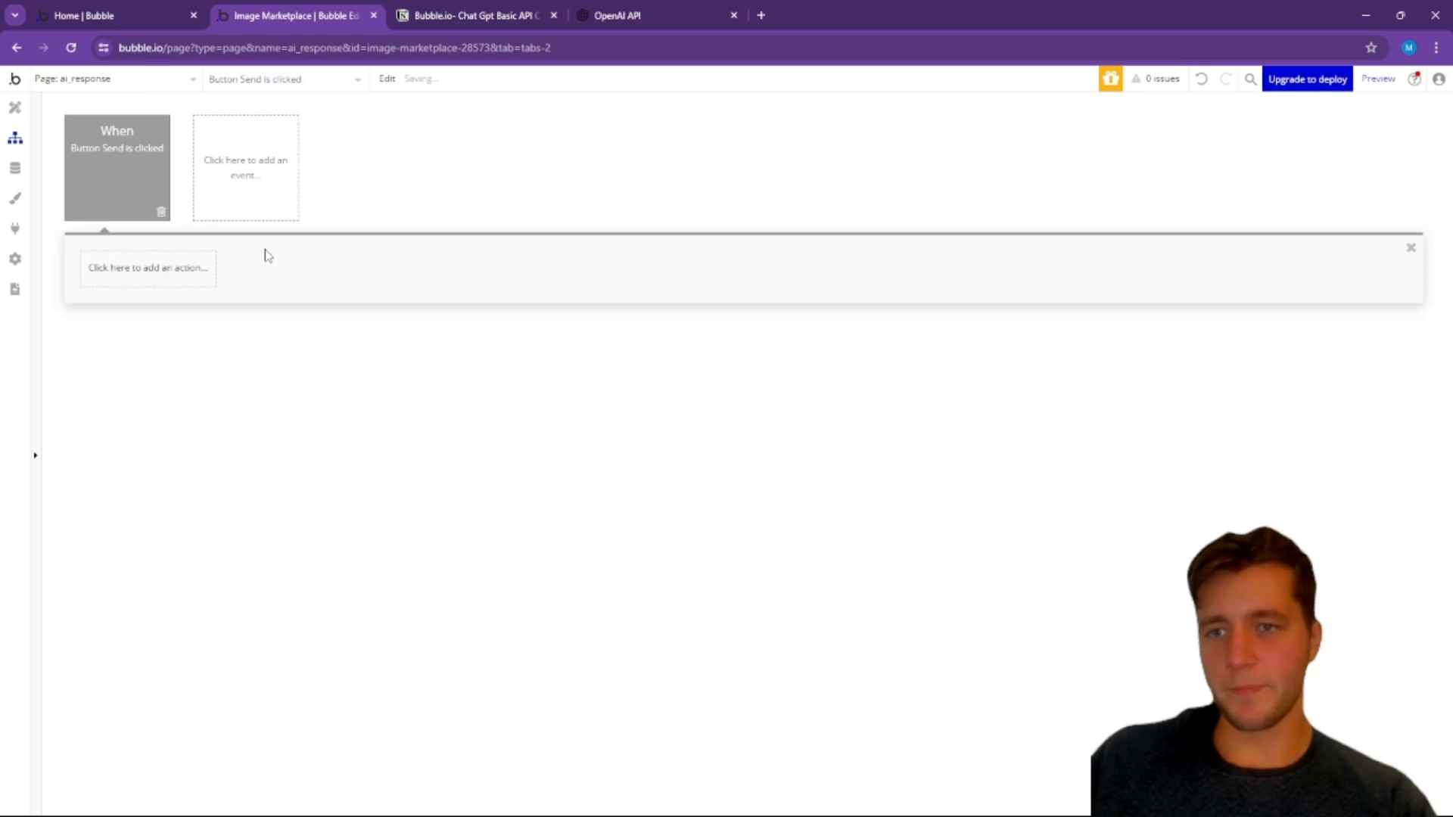
left_click(174, 277)
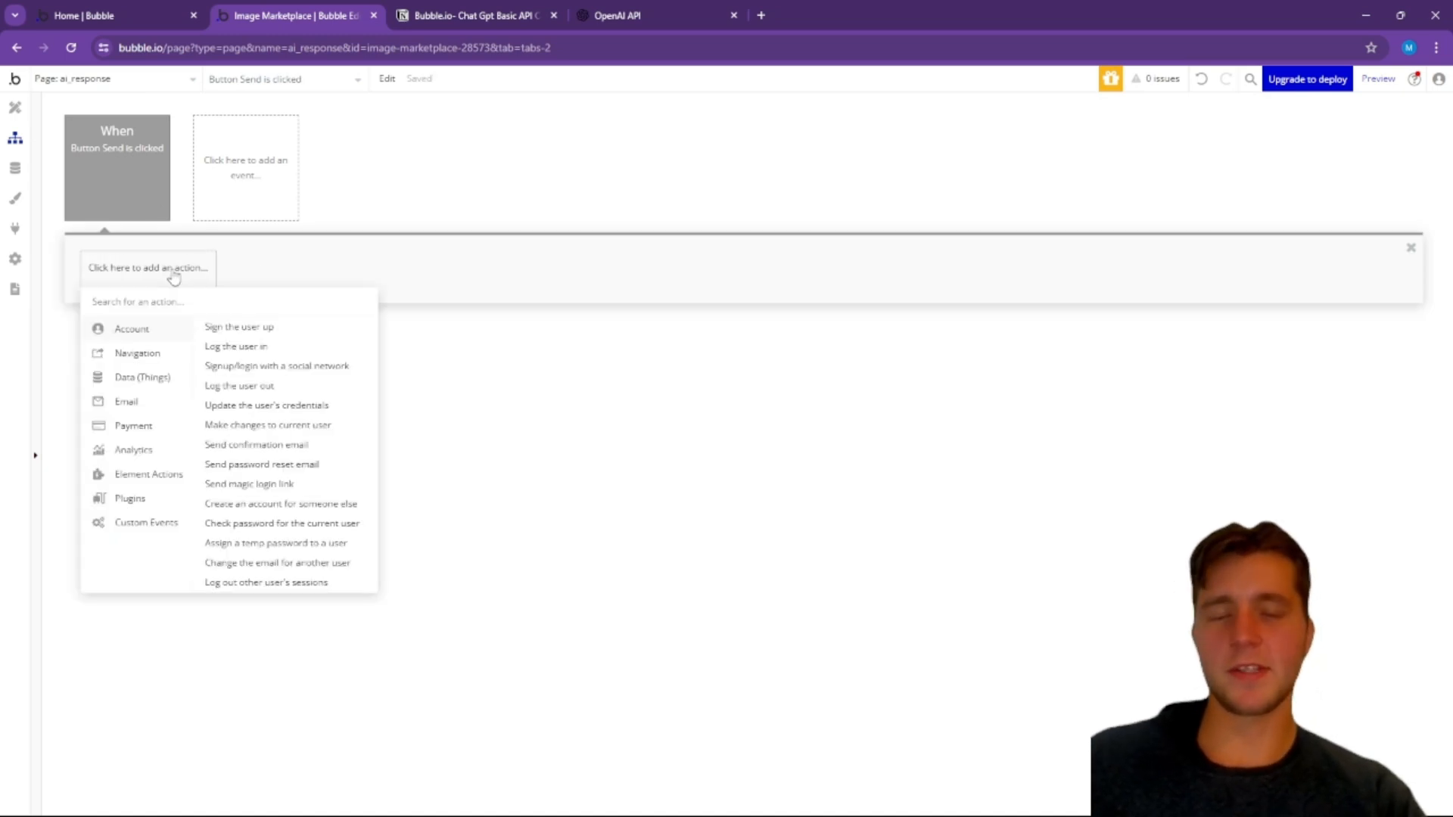
mouse_move(153, 505)
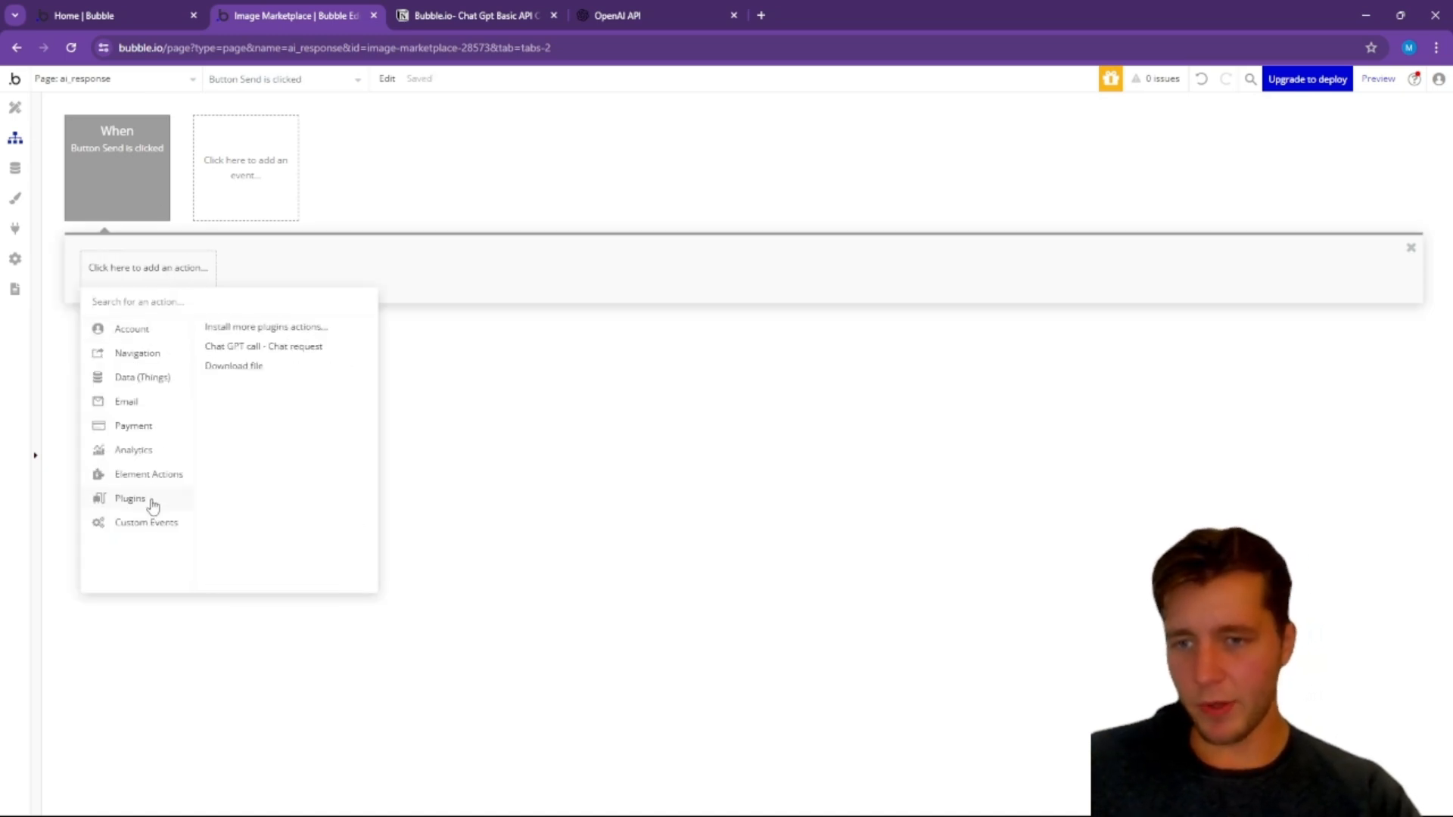
left_click(269, 354)
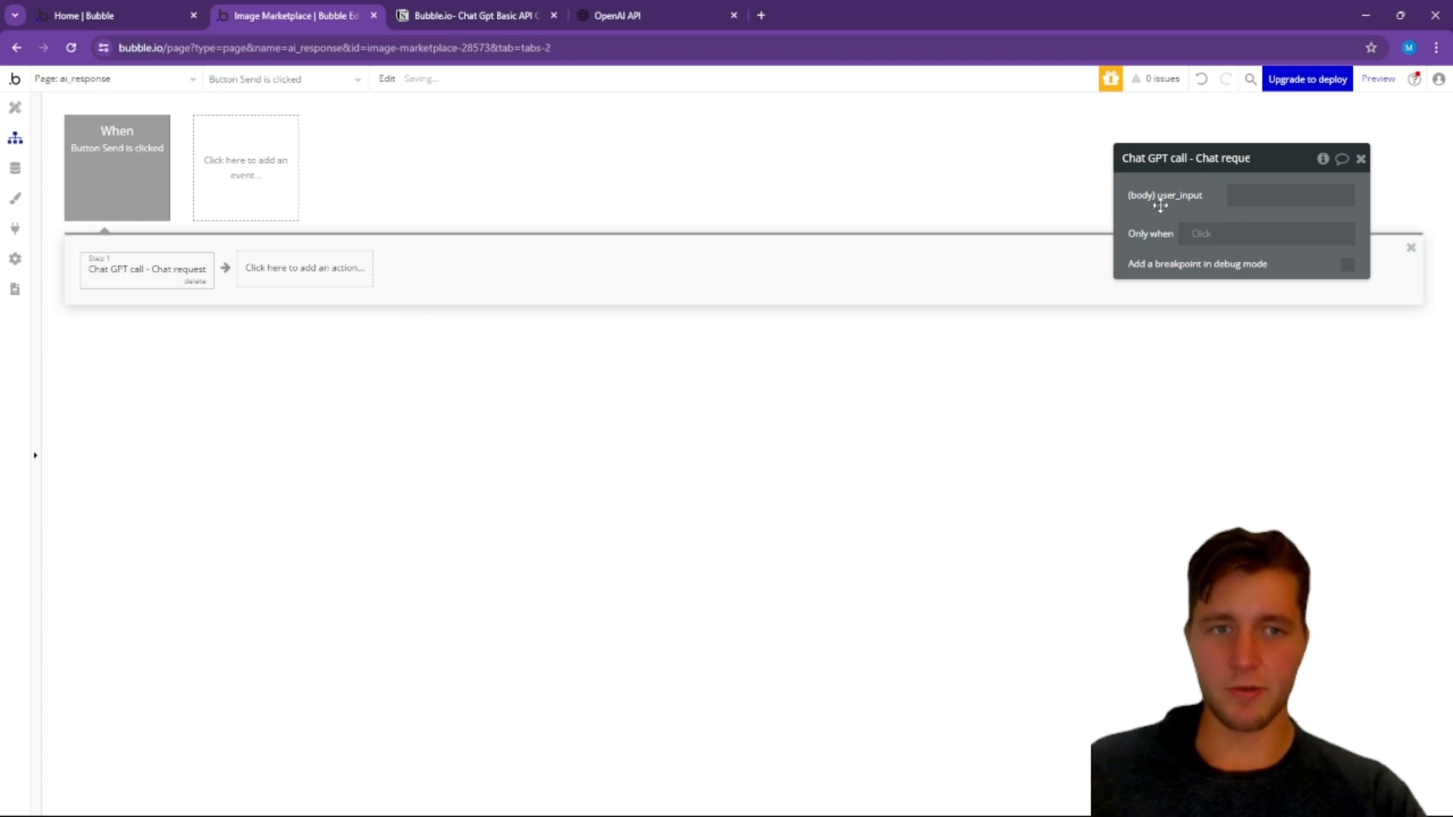
Step: Set the user_input parameter of the Chat GPT call action to Input A's value
left_click_drag(1177, 220, 1070, 286)
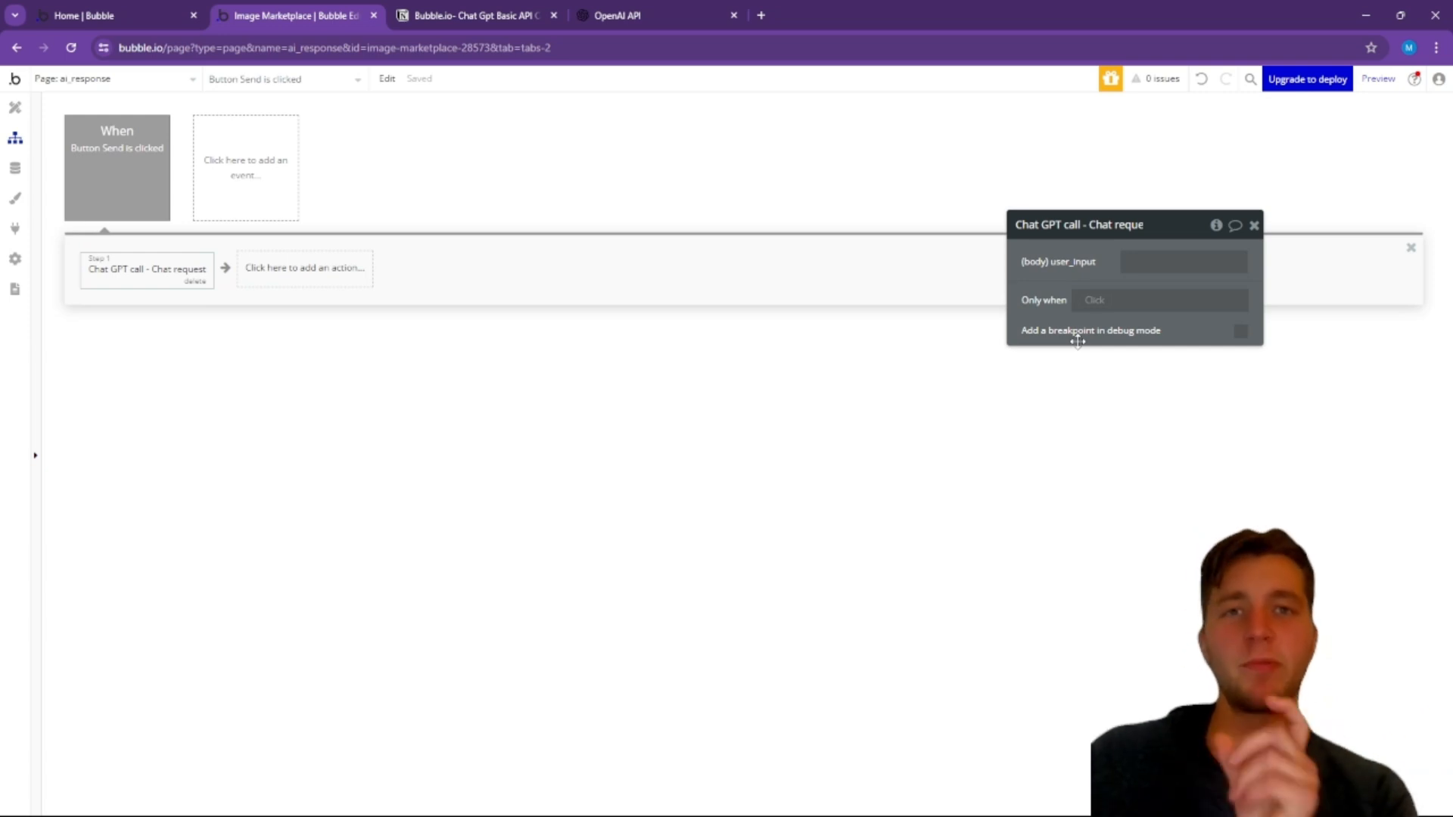
left_click(1138, 262)
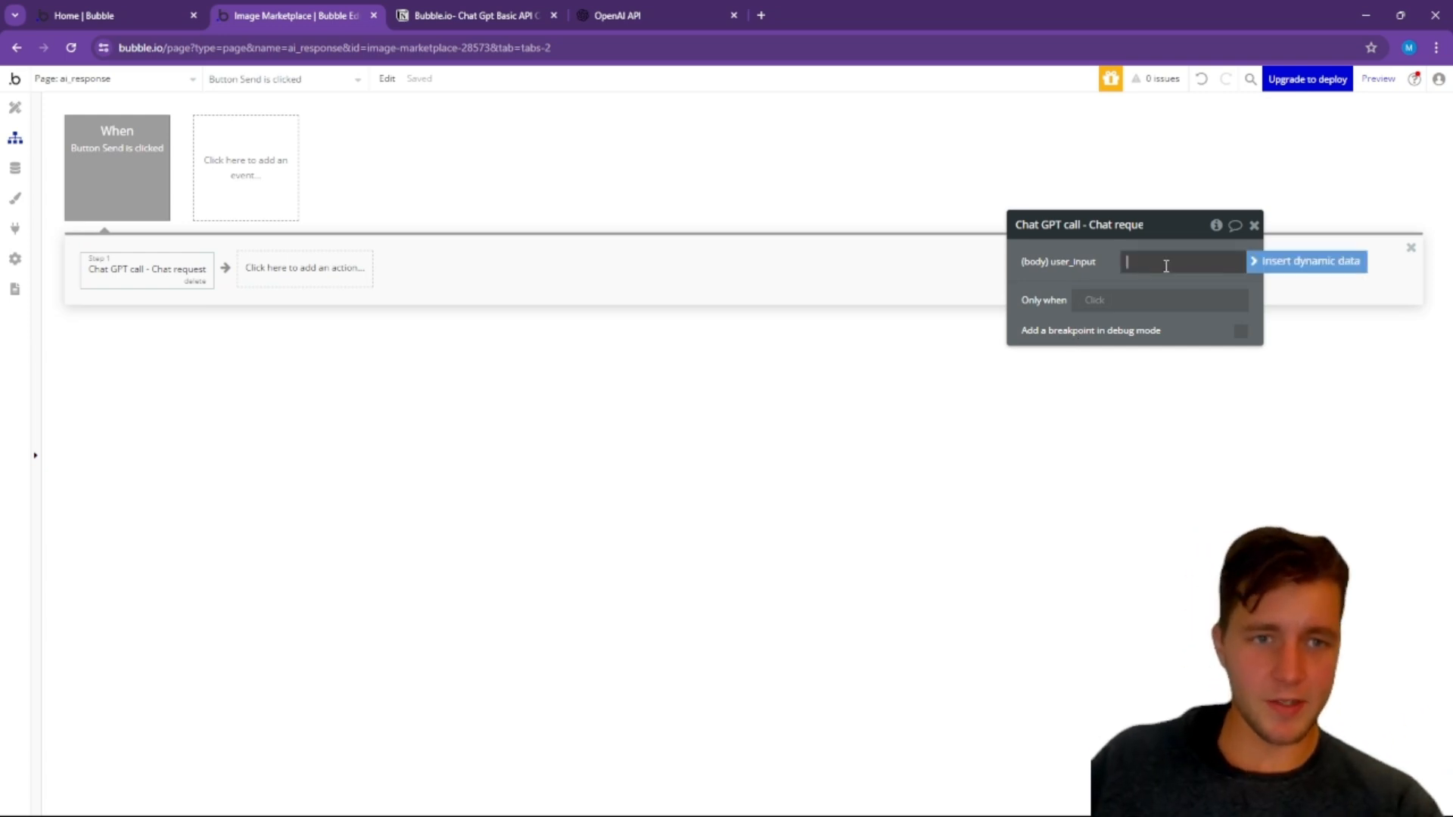
left_click(1269, 265)
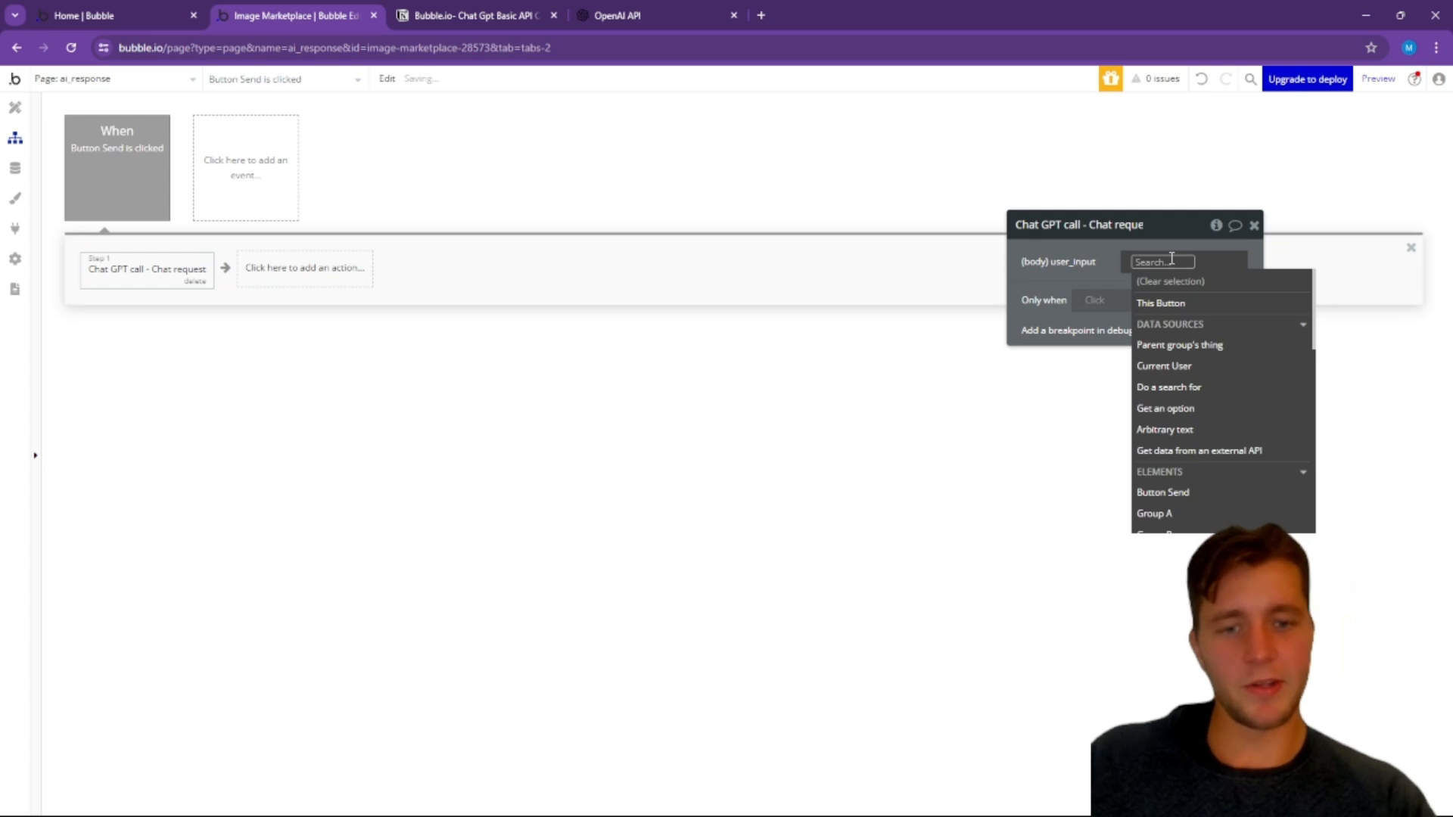
type("inpu")
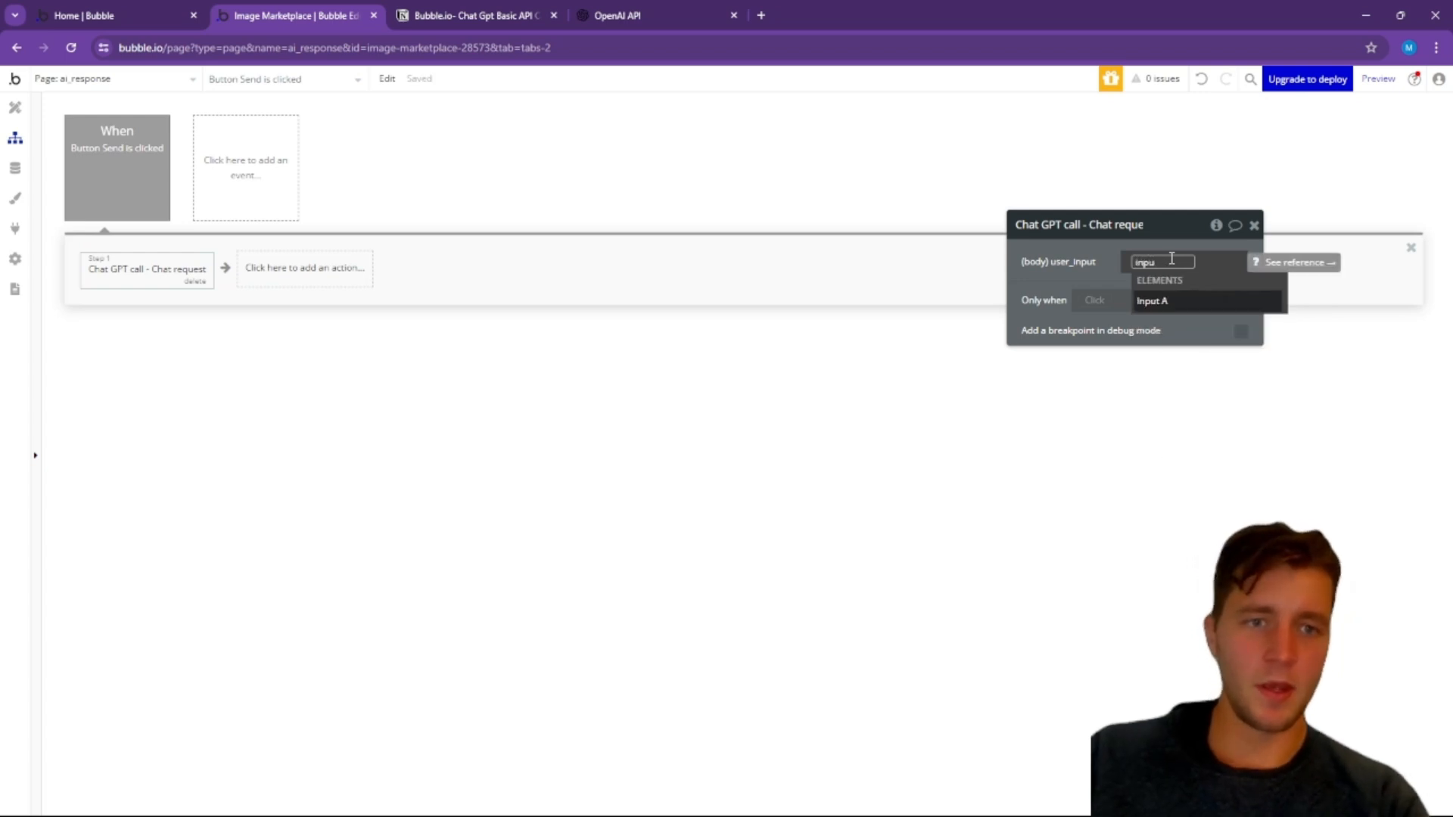
left_click(1173, 302)
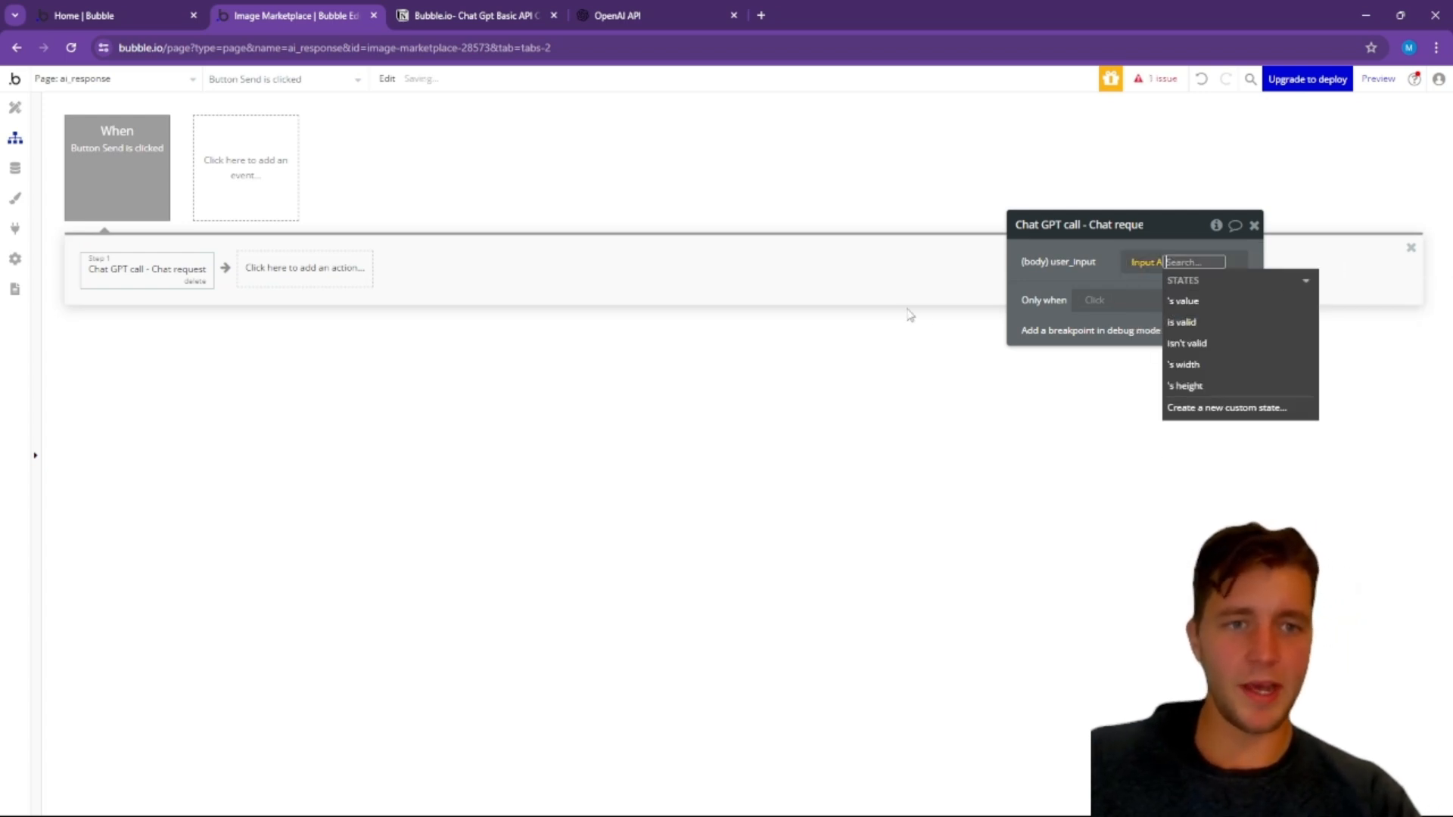
left_click(1203, 301)
left_click(1063, 274)
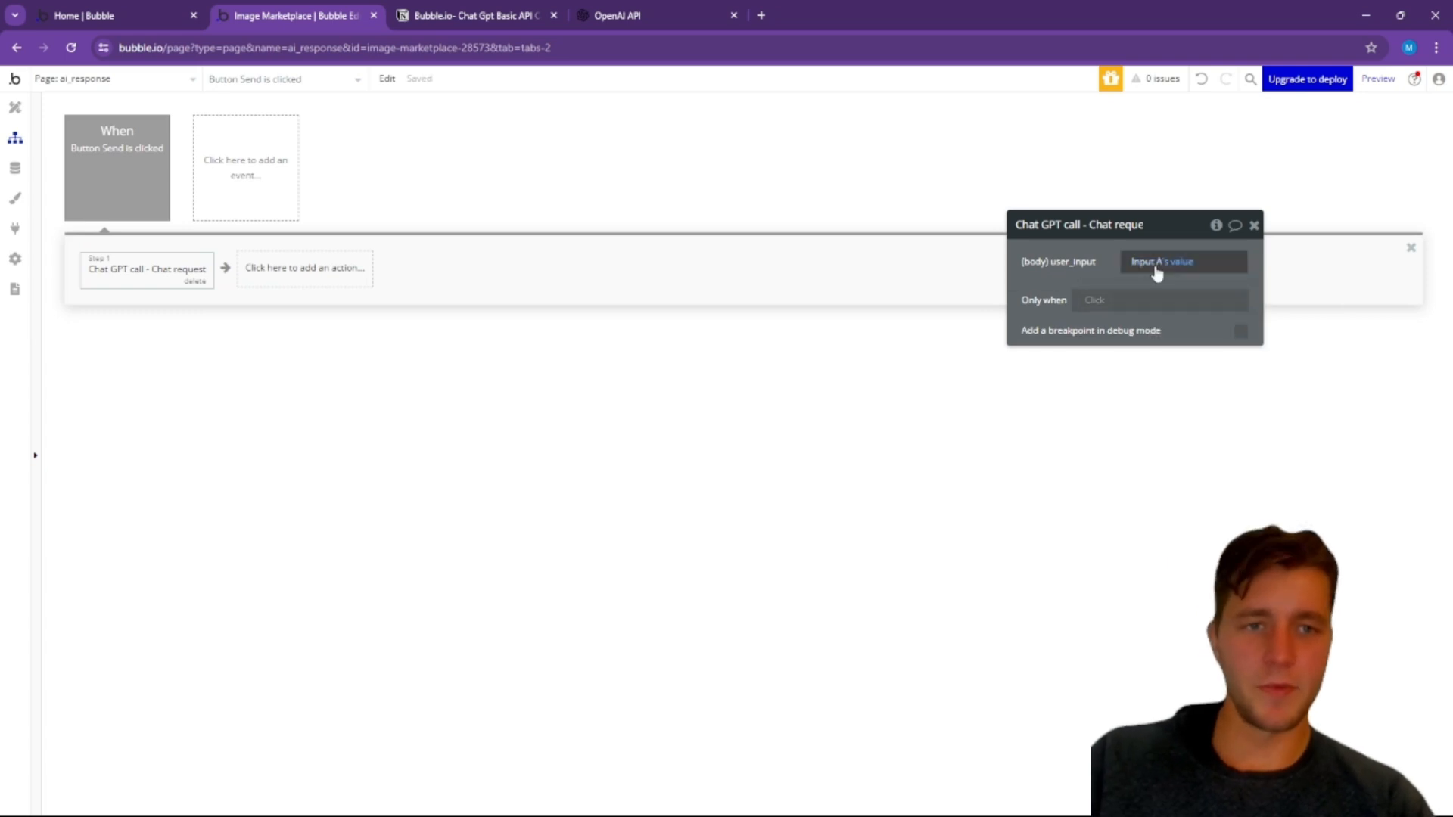
Step: Add a "Create a new thing" action as the workflow's second step, with Ai Chat as its type
left_click(296, 271)
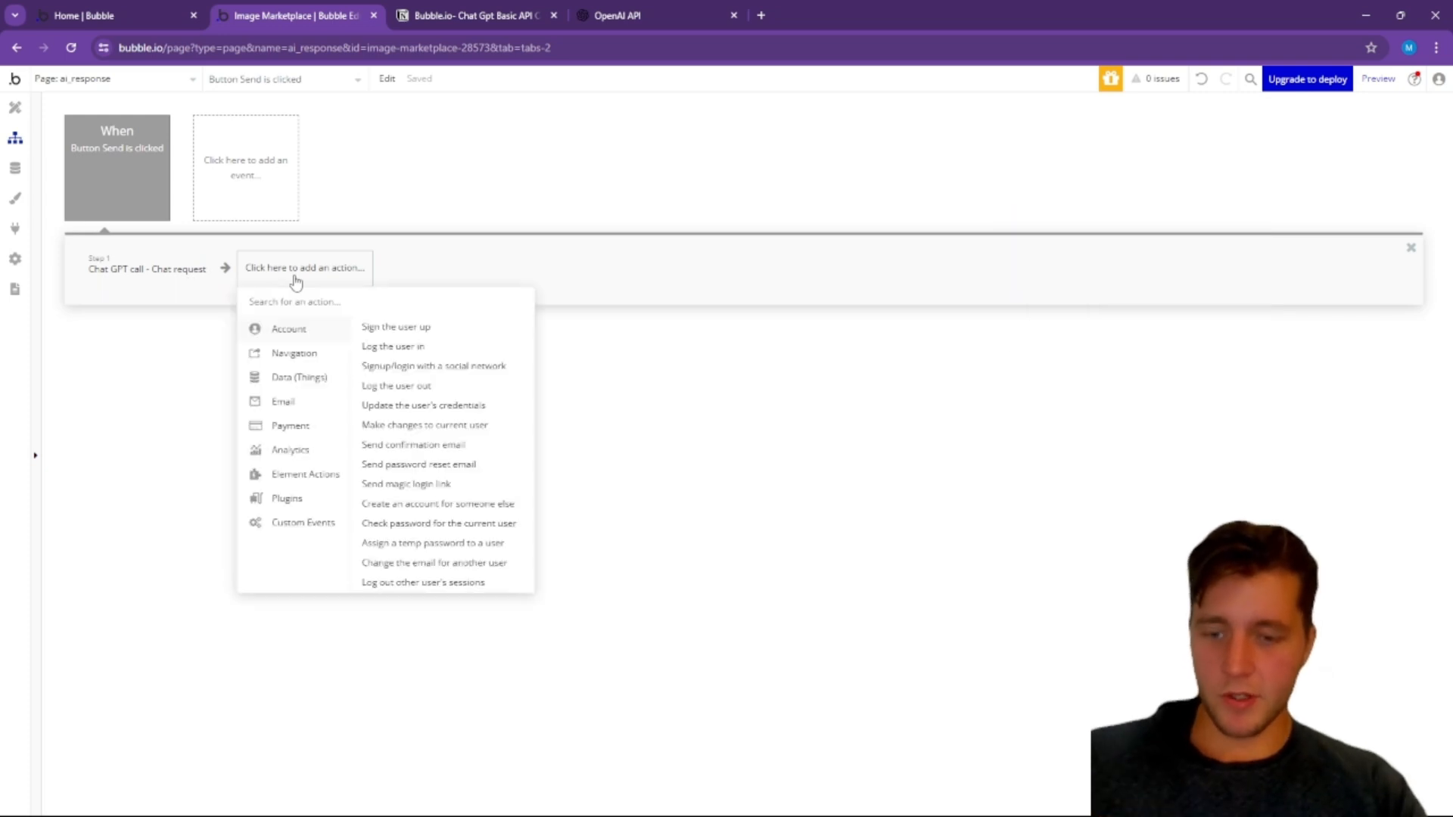
type("create")
left_click(292, 349)
left_click(1151, 274)
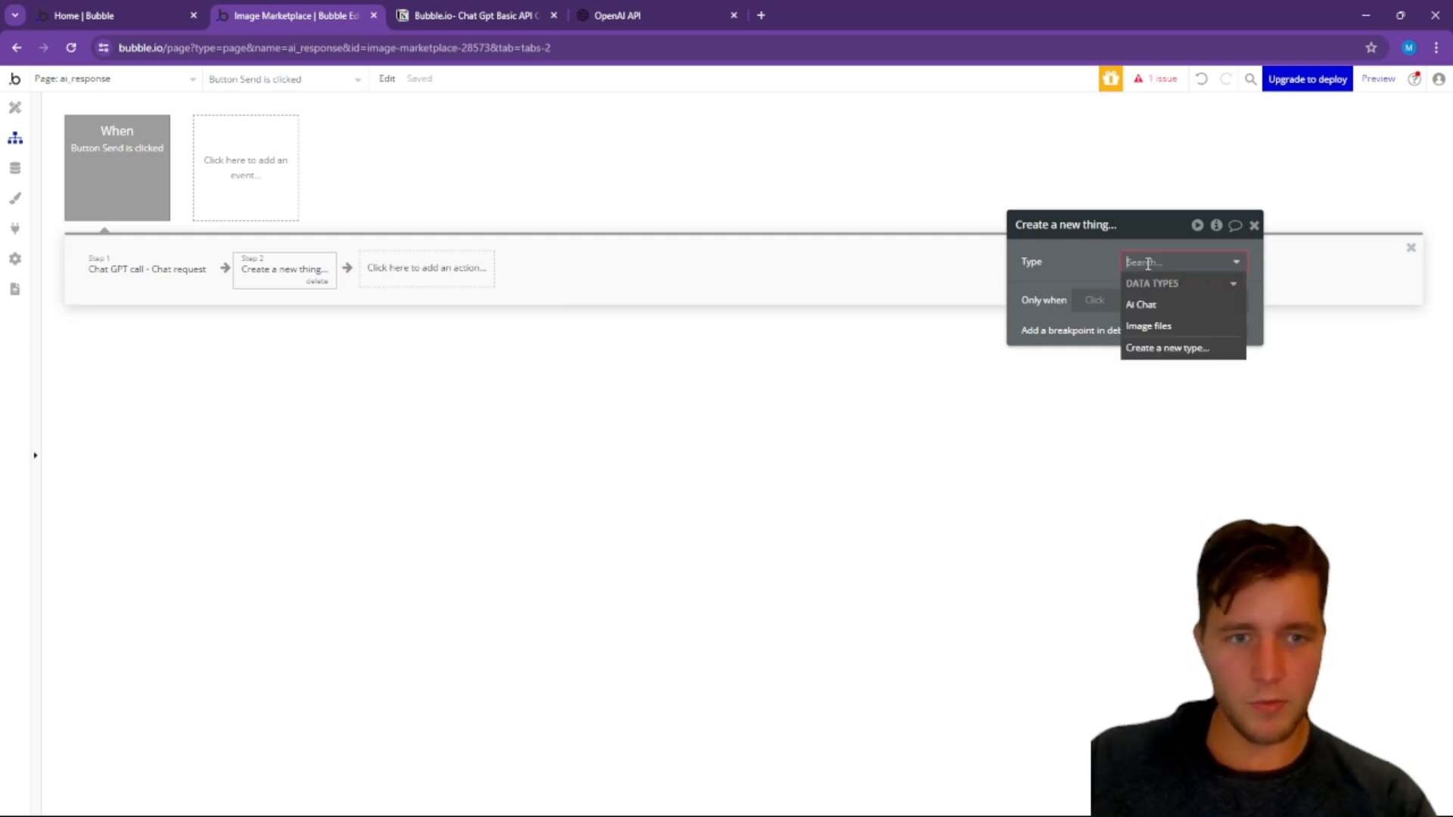
left_click(1158, 306)
Step: Set the new Ai Chat's Messages field to the result of step 1's choices:first item's message content
left_click(1083, 306)
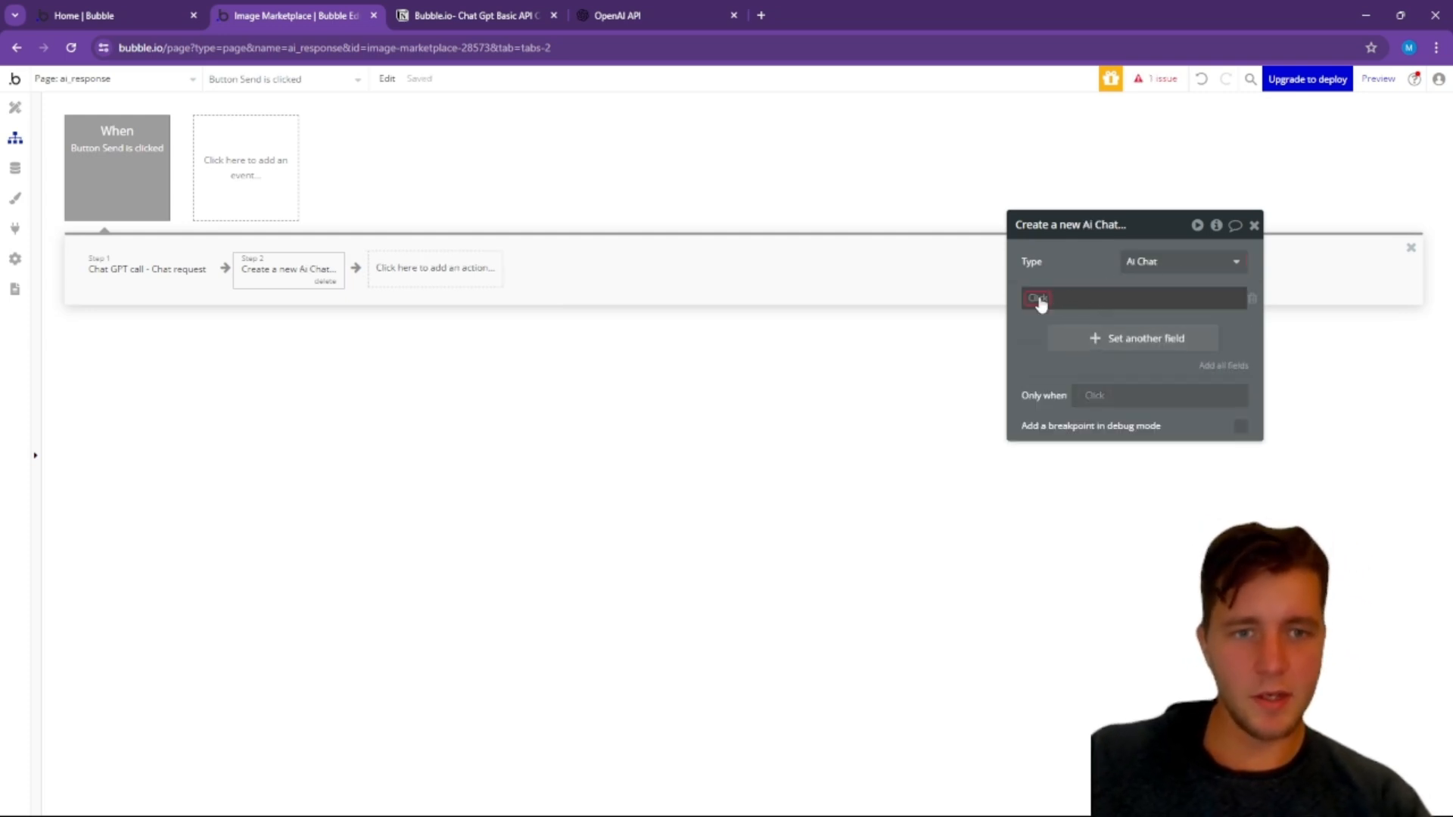
left_click(1035, 299)
left_click(1065, 312)
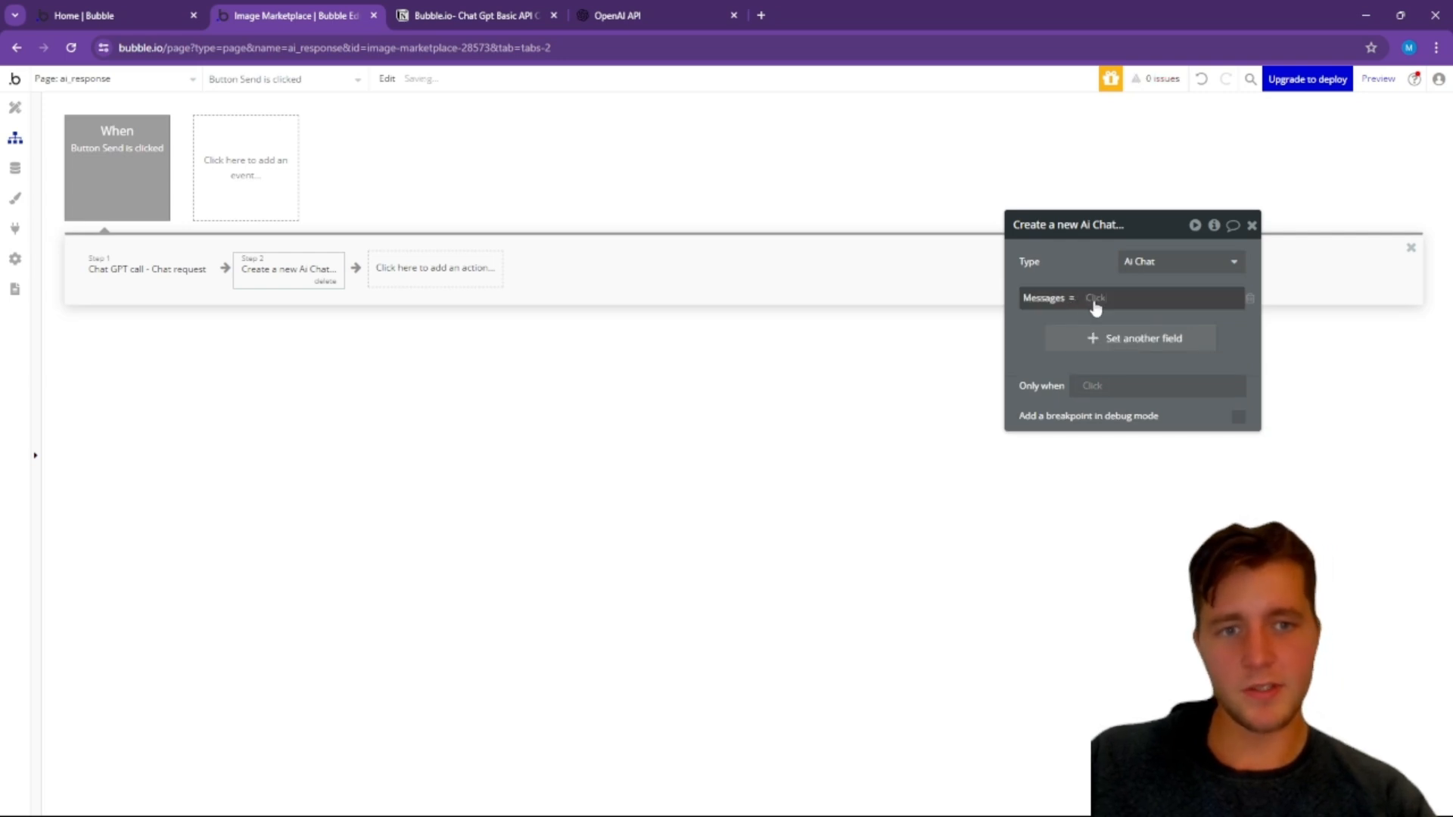
left_click(1097, 299)
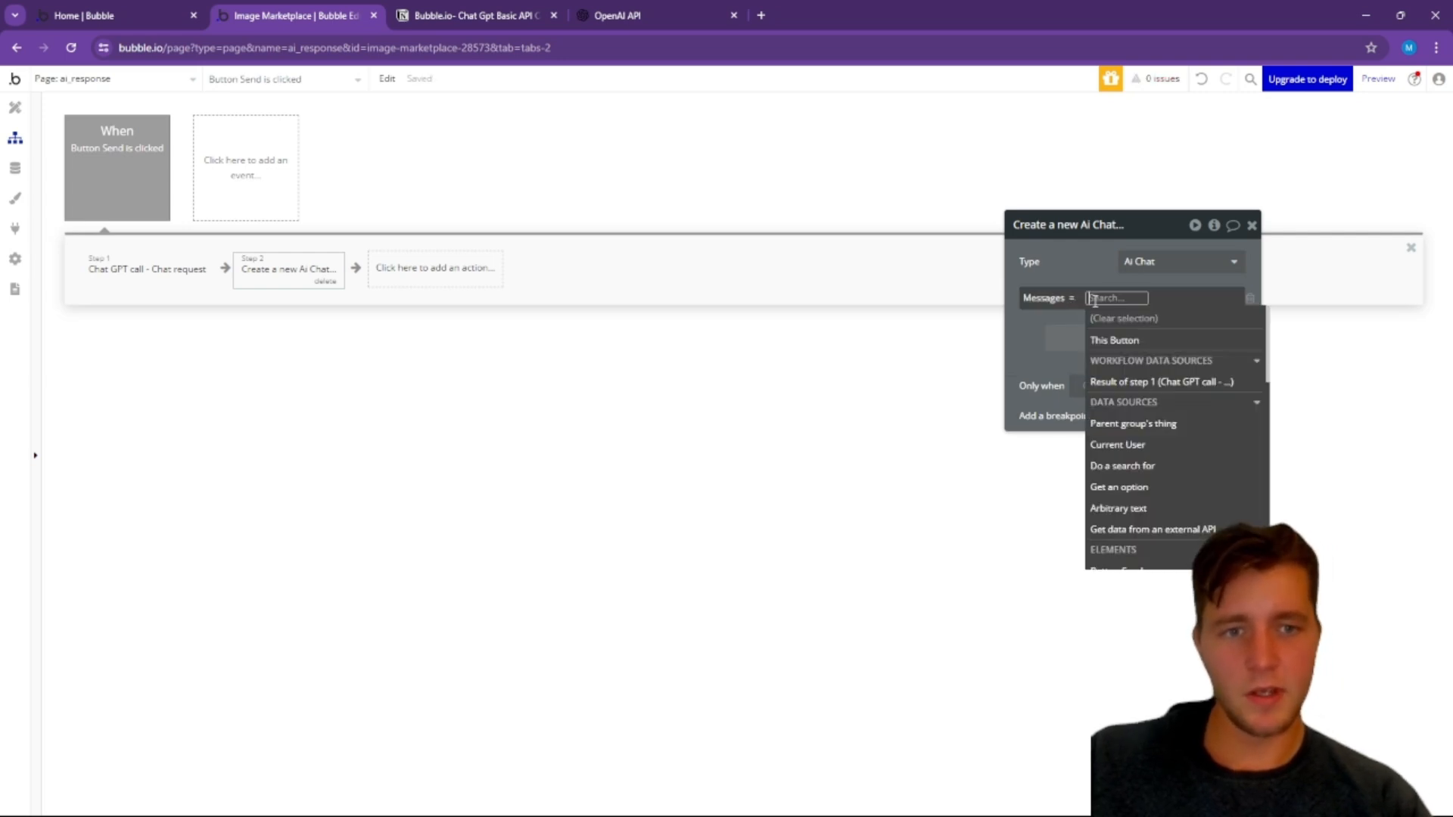
left_click(1162, 384)
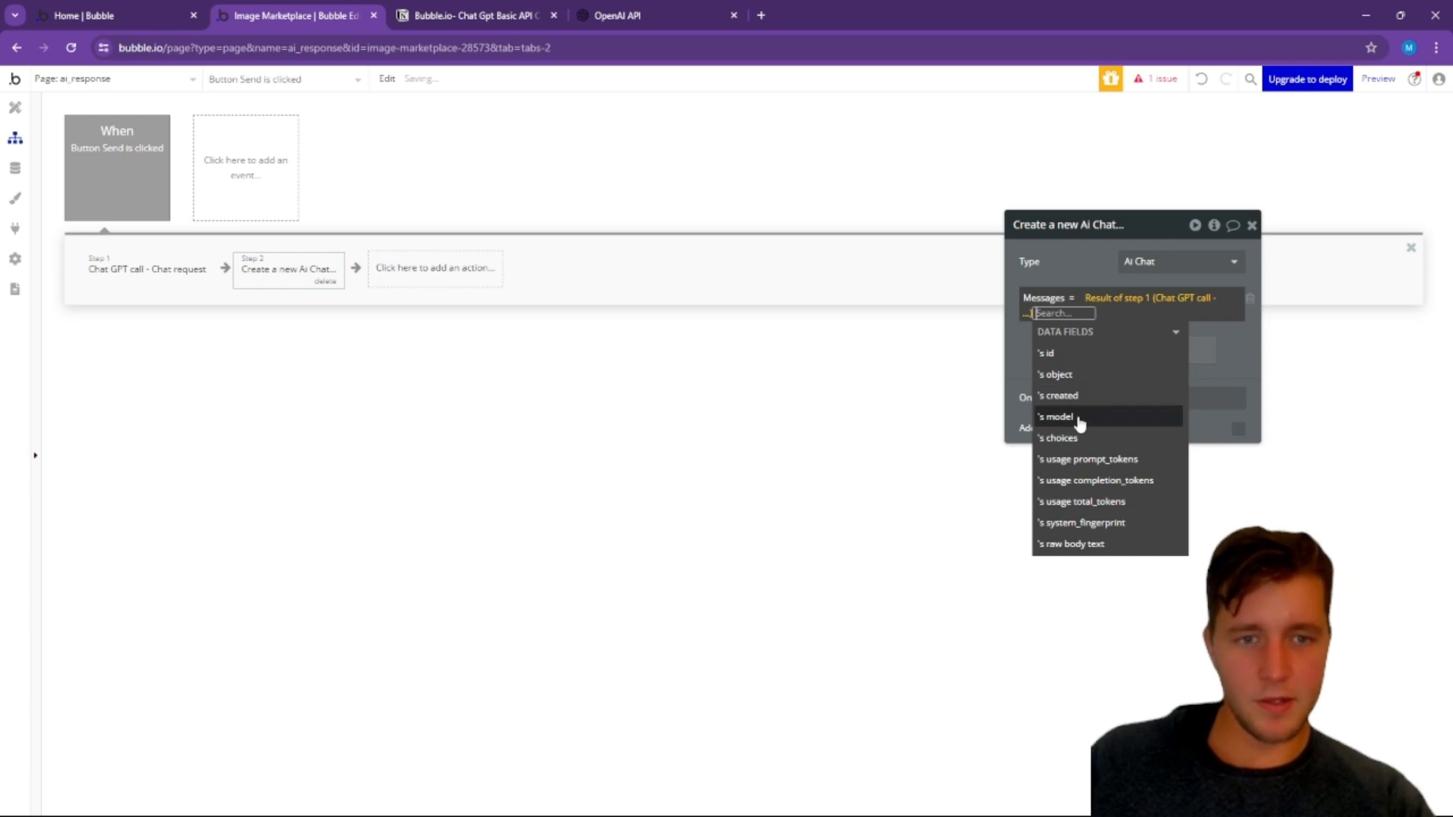
left_click(1066, 444)
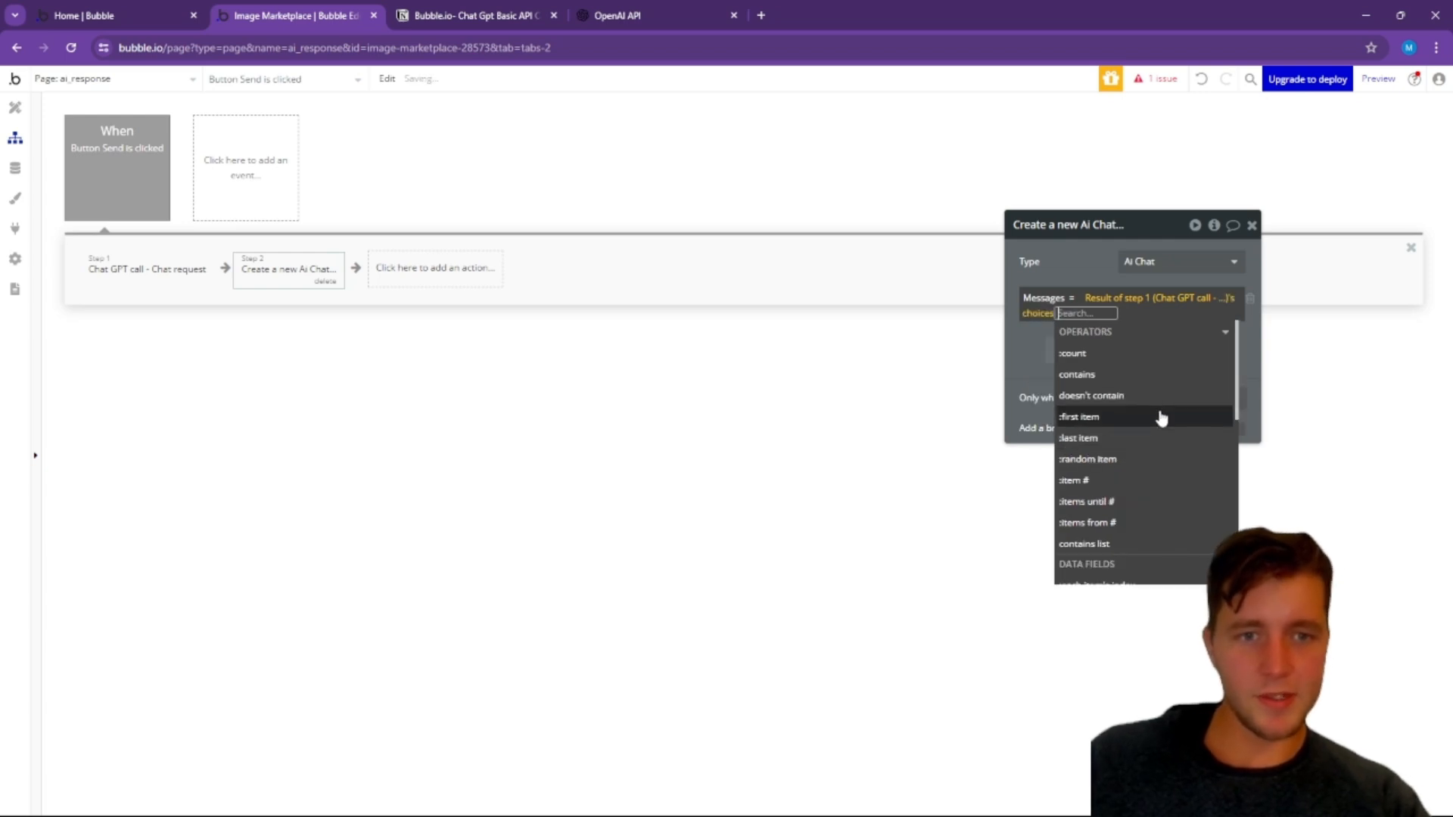
left_click(1109, 418)
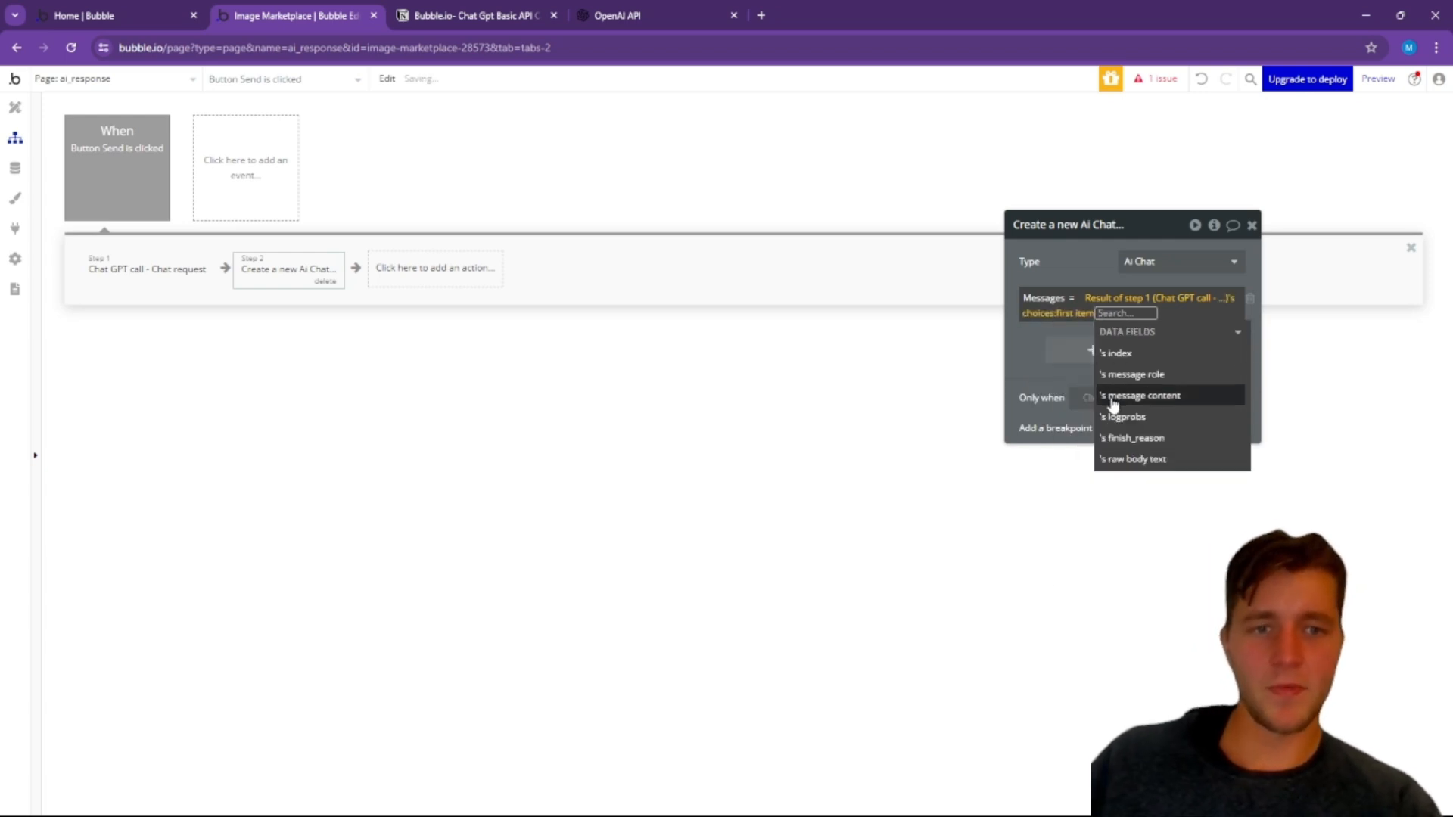
left_click(1128, 395)
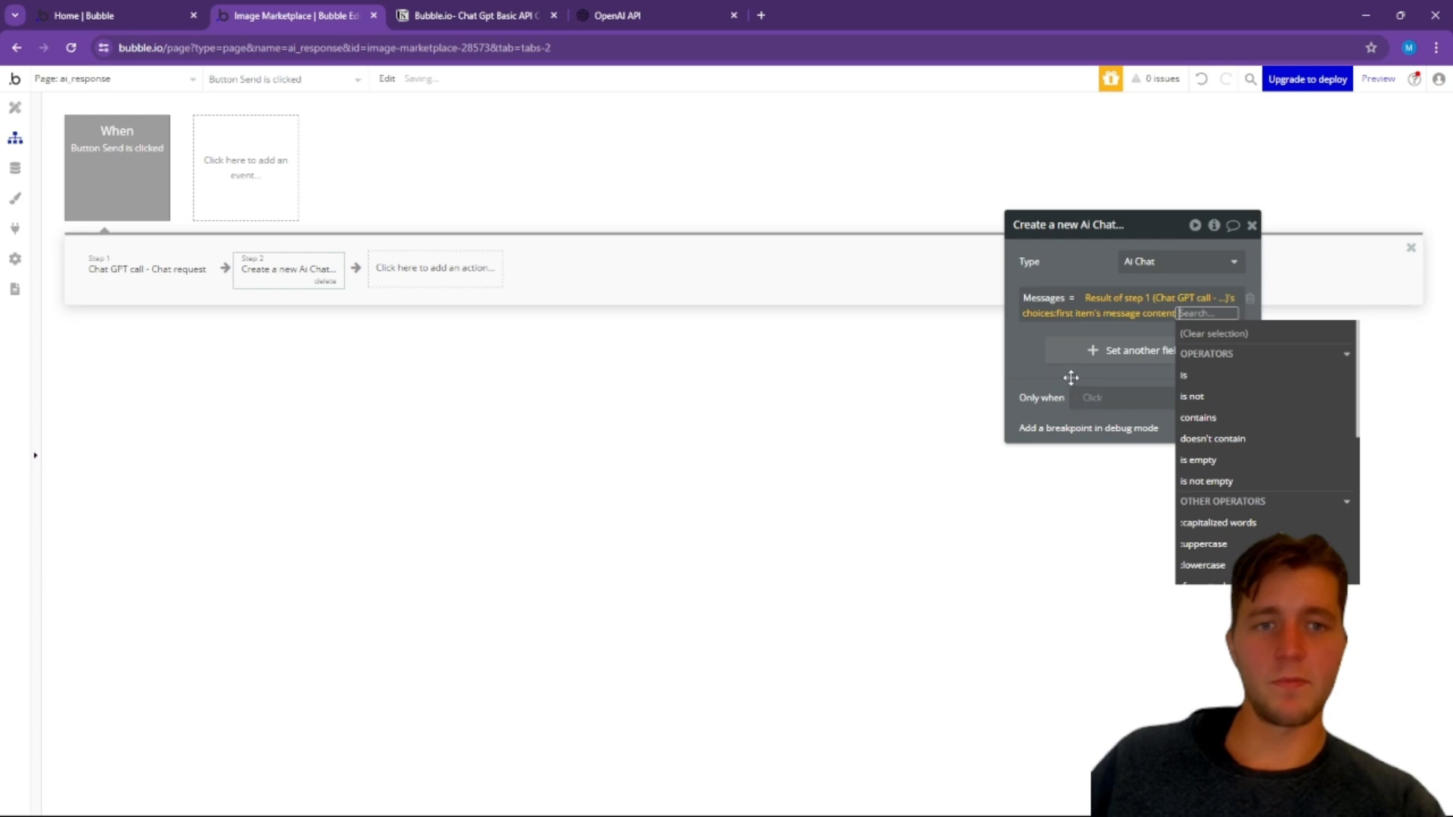
left_click(1028, 346)
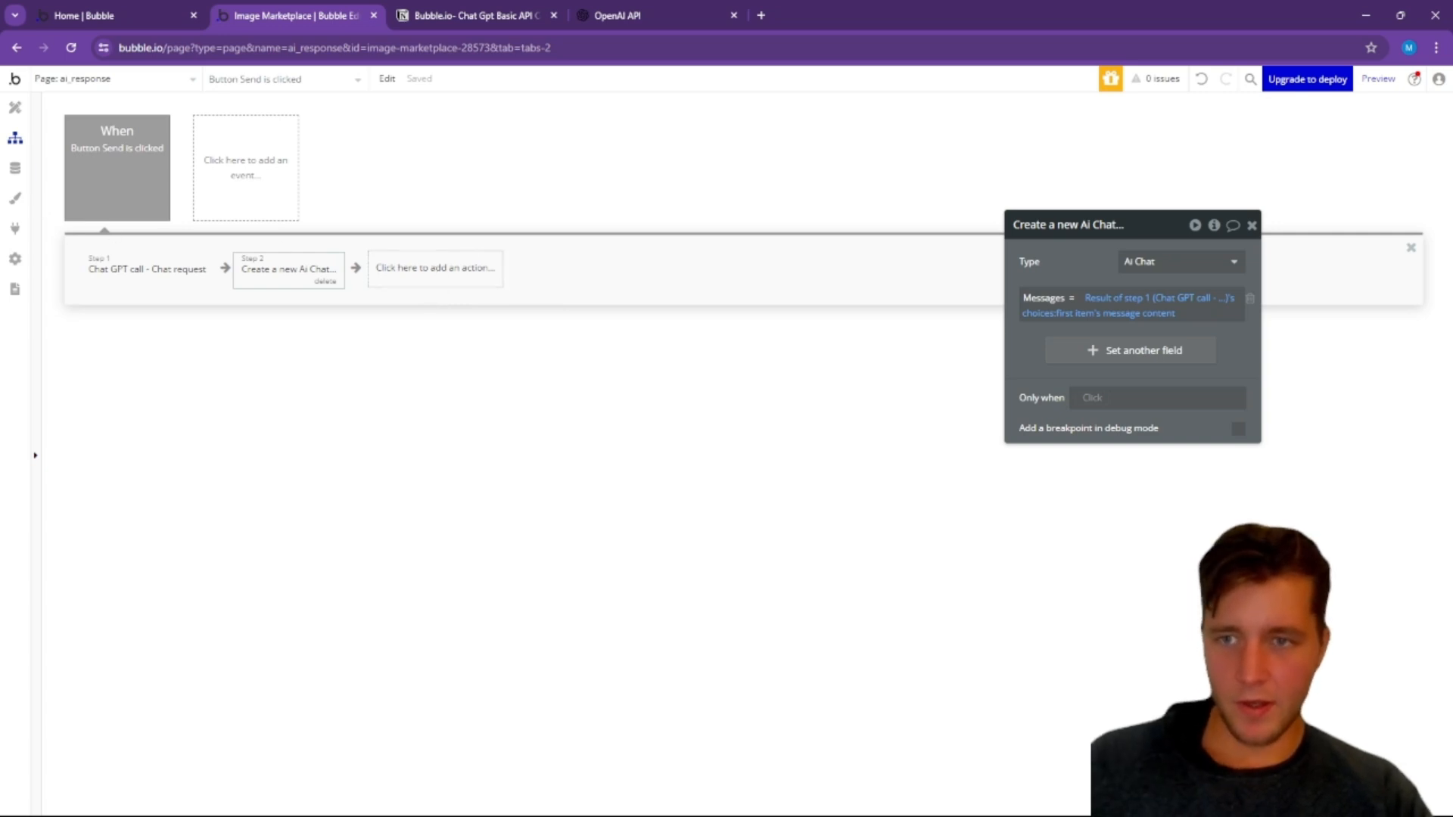
Step: Create a custom state named "message display" of type text on Group B of the ai_response page
left_click(15, 108)
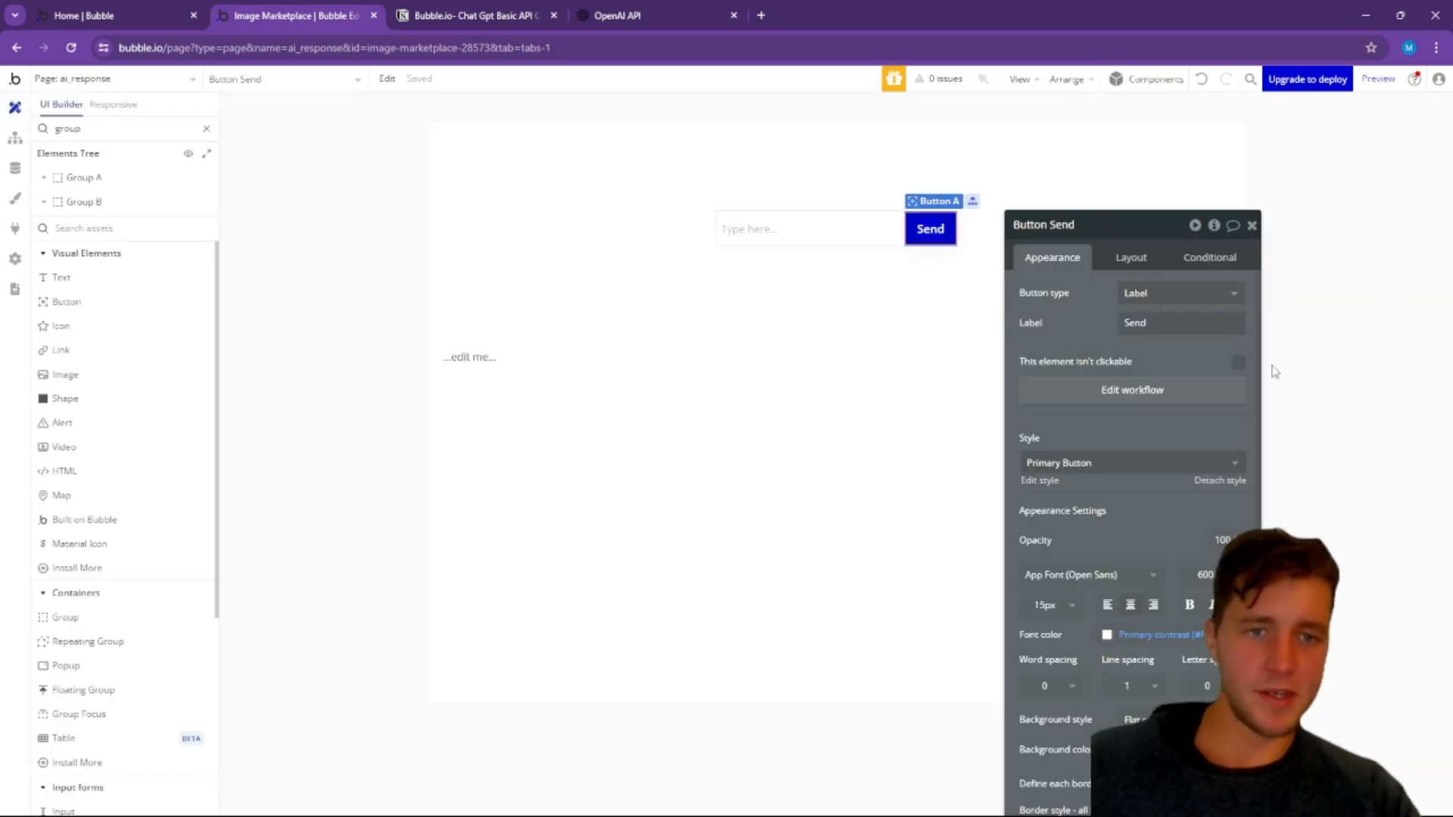
left_click(796, 412)
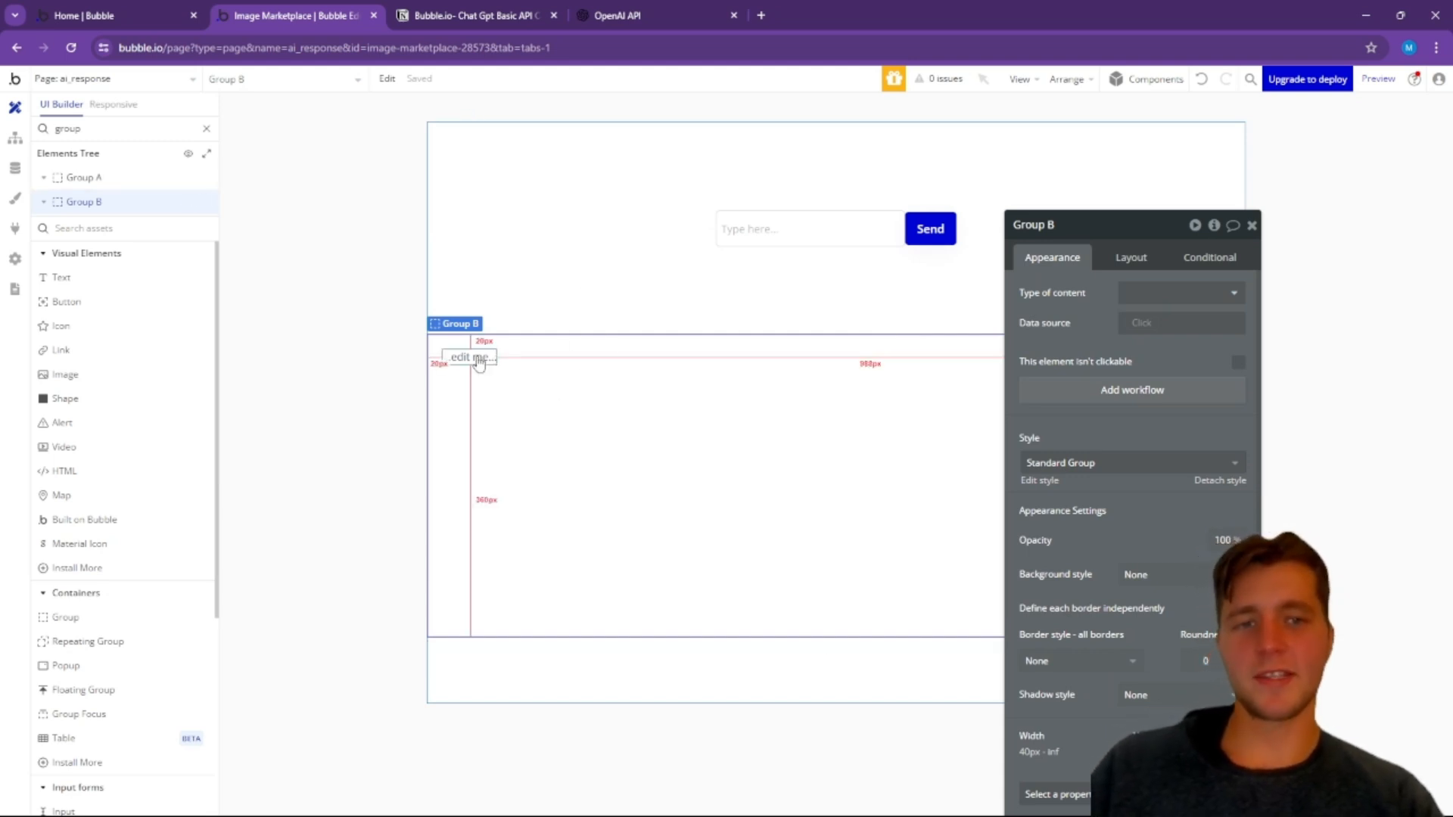
left_click(1213, 227)
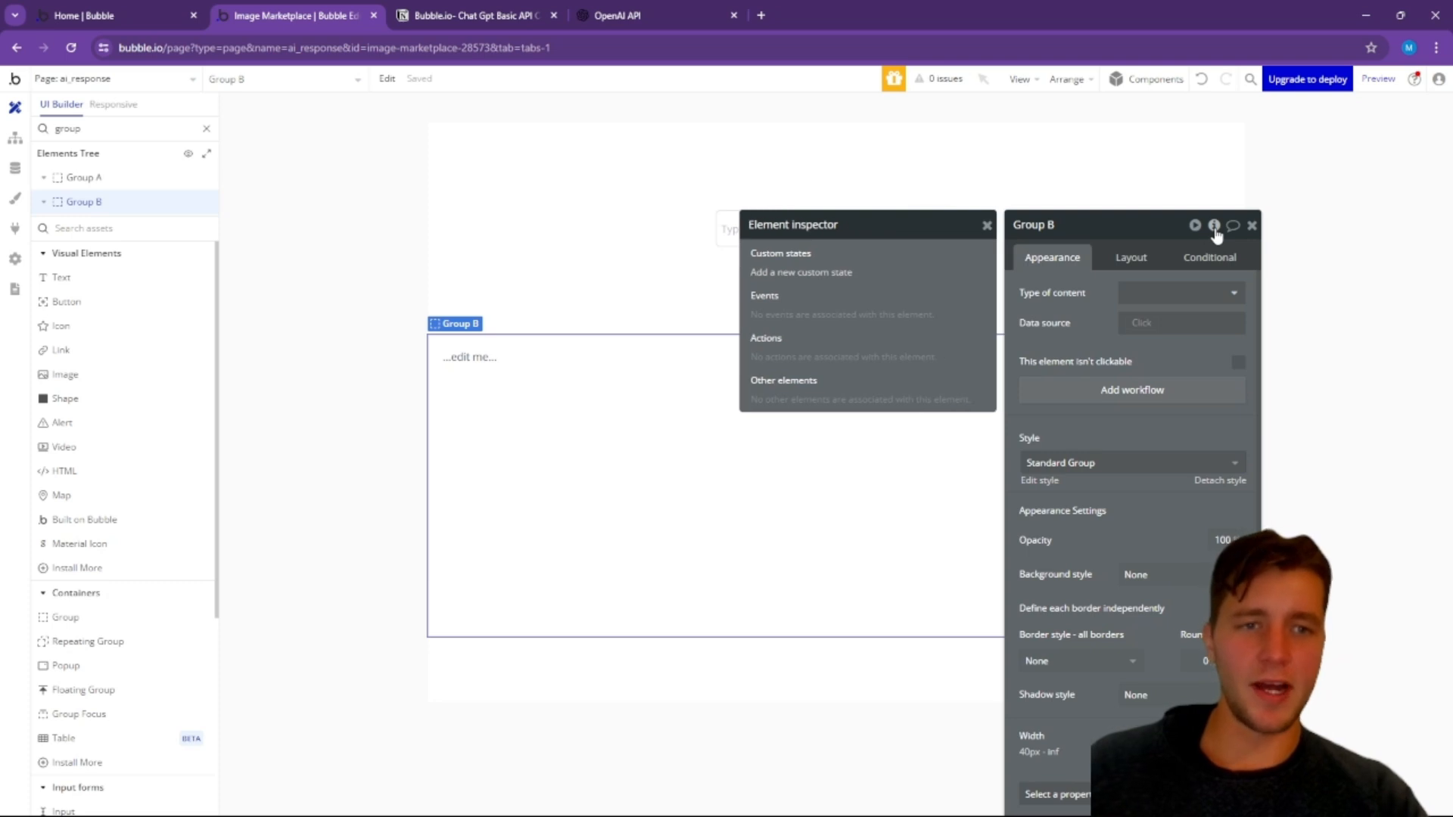
left_click(819, 280)
left_click(679, 202)
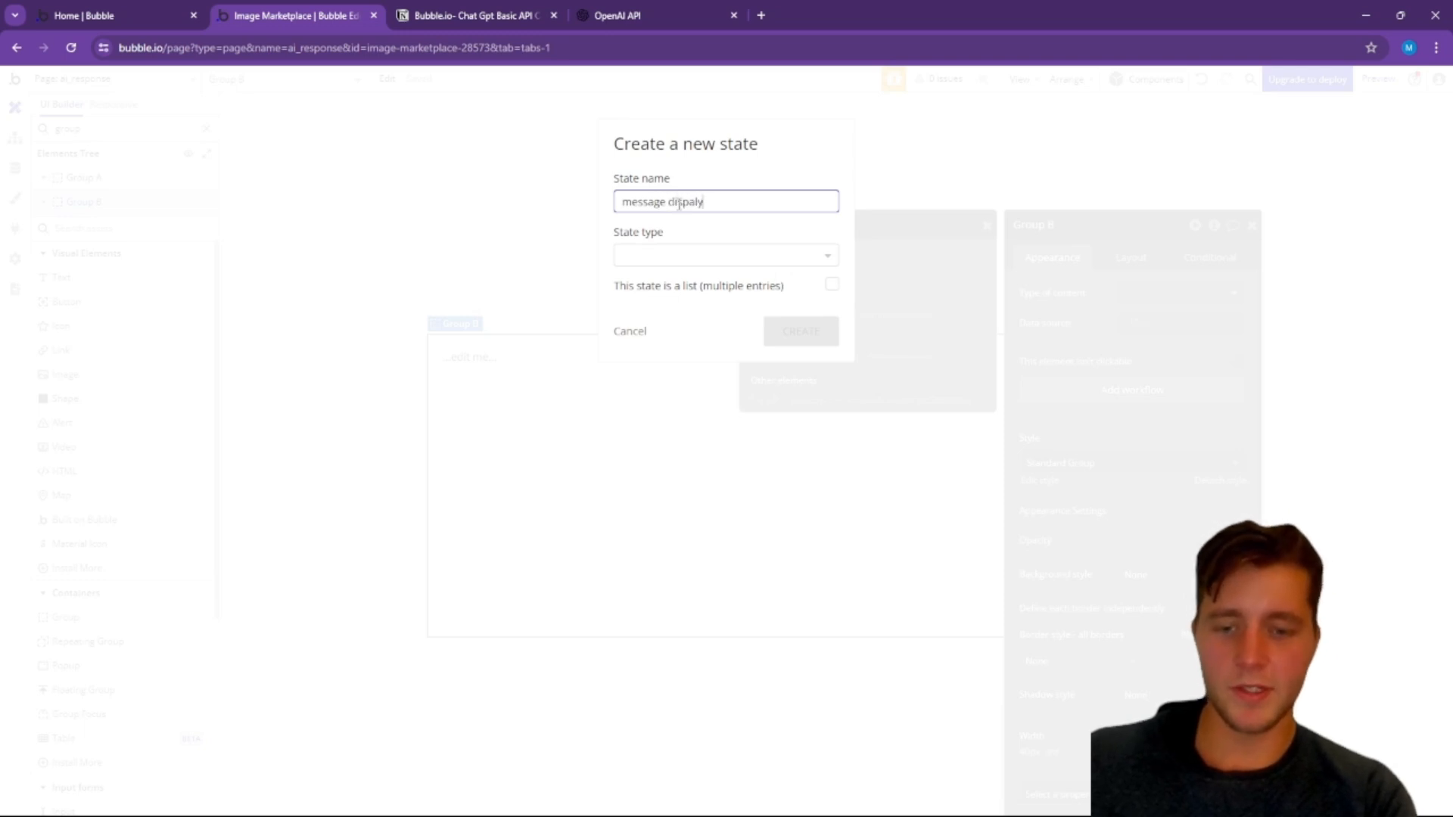
key("BackSpace")
key("BackSpace")
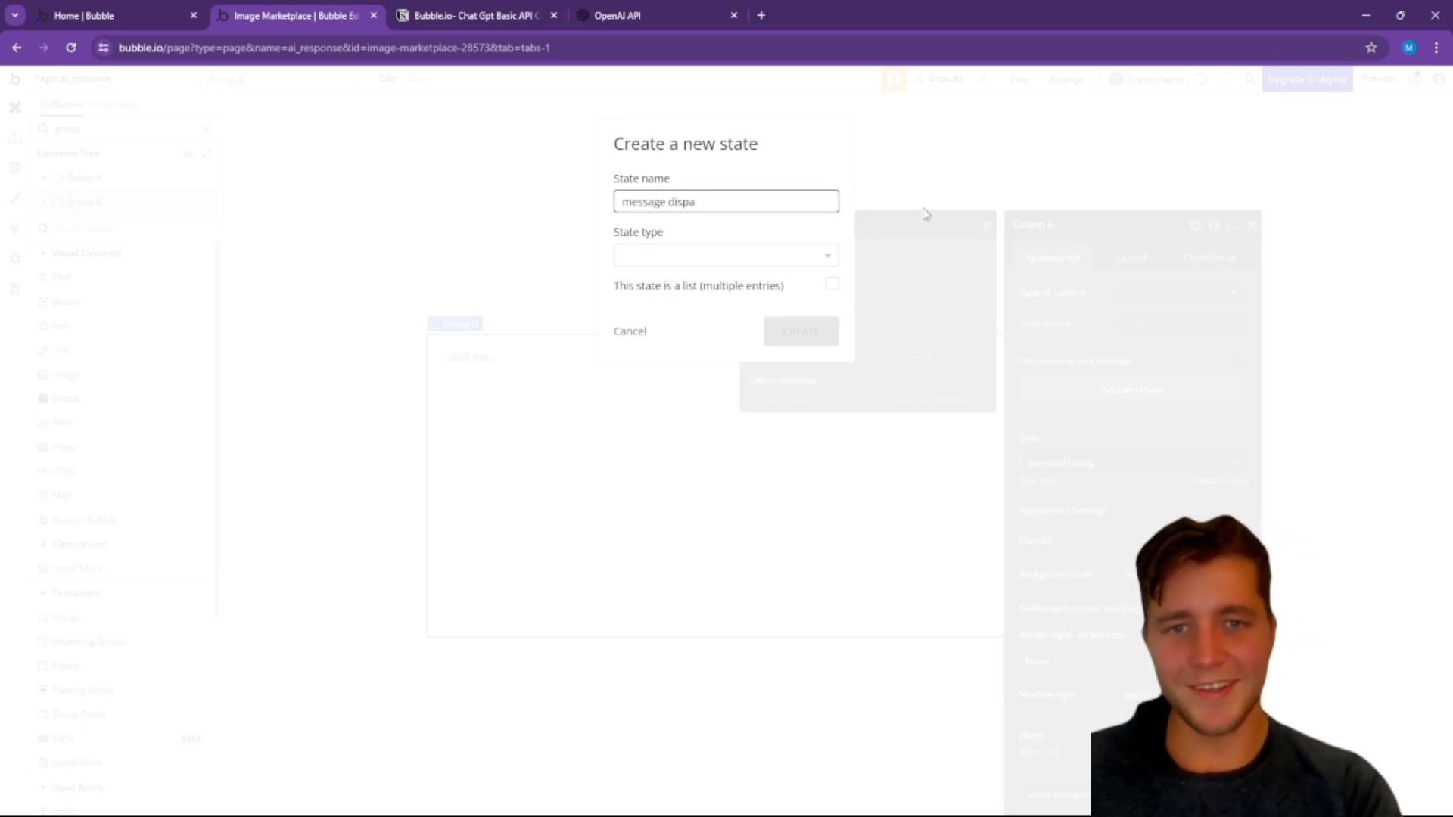
type("lay")
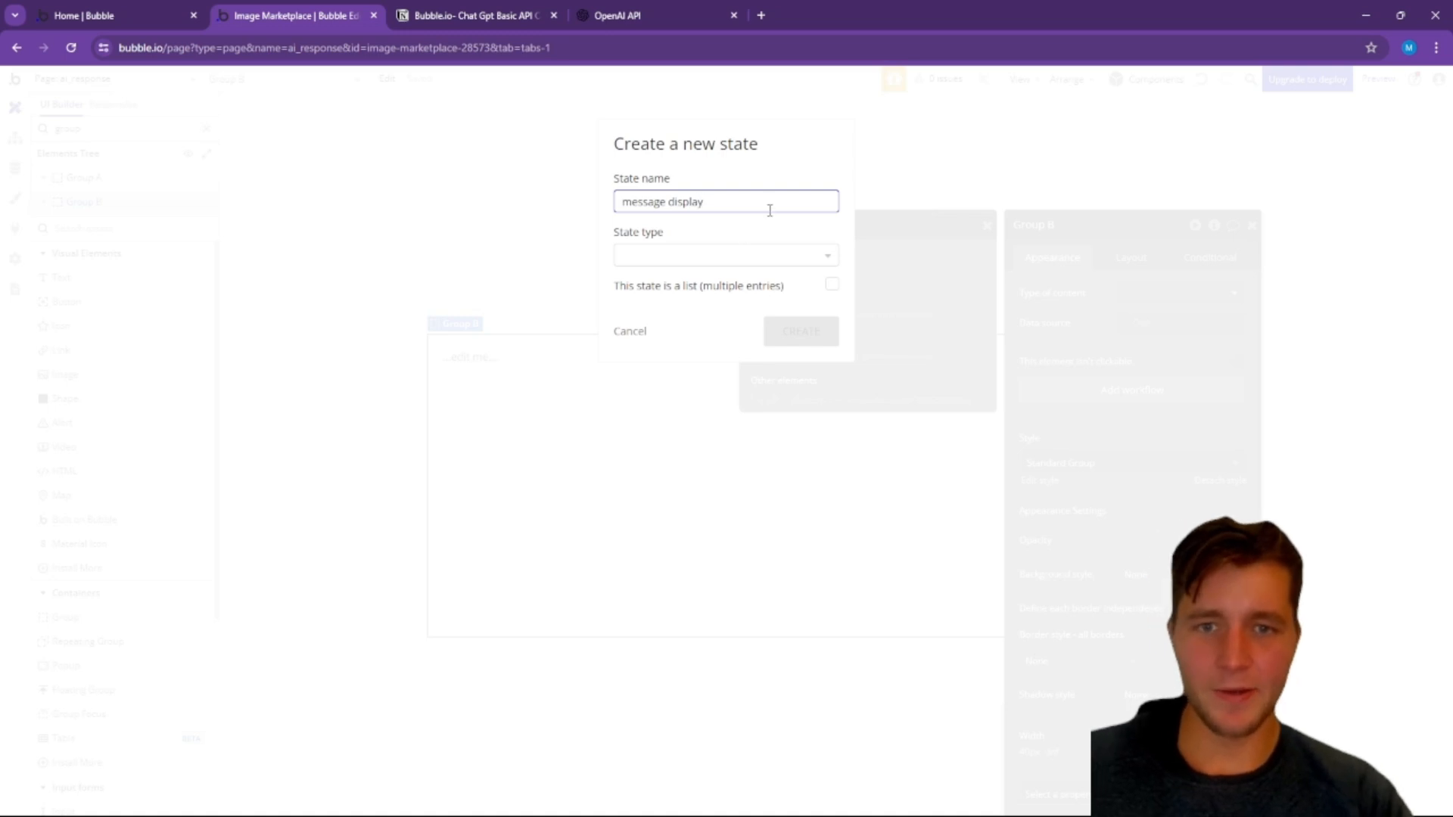
left_click(691, 266)
type("text")
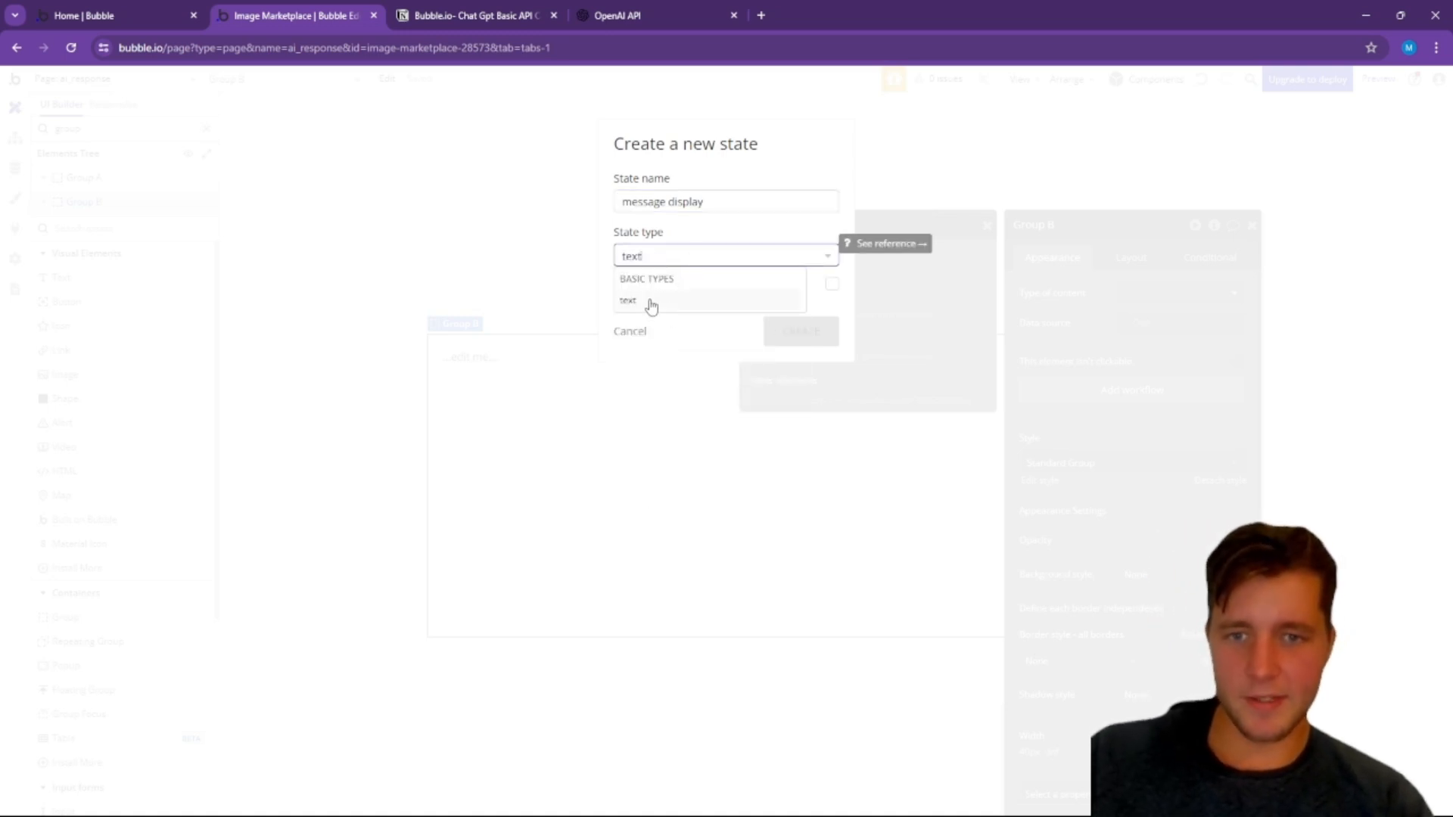
left_click(648, 304)
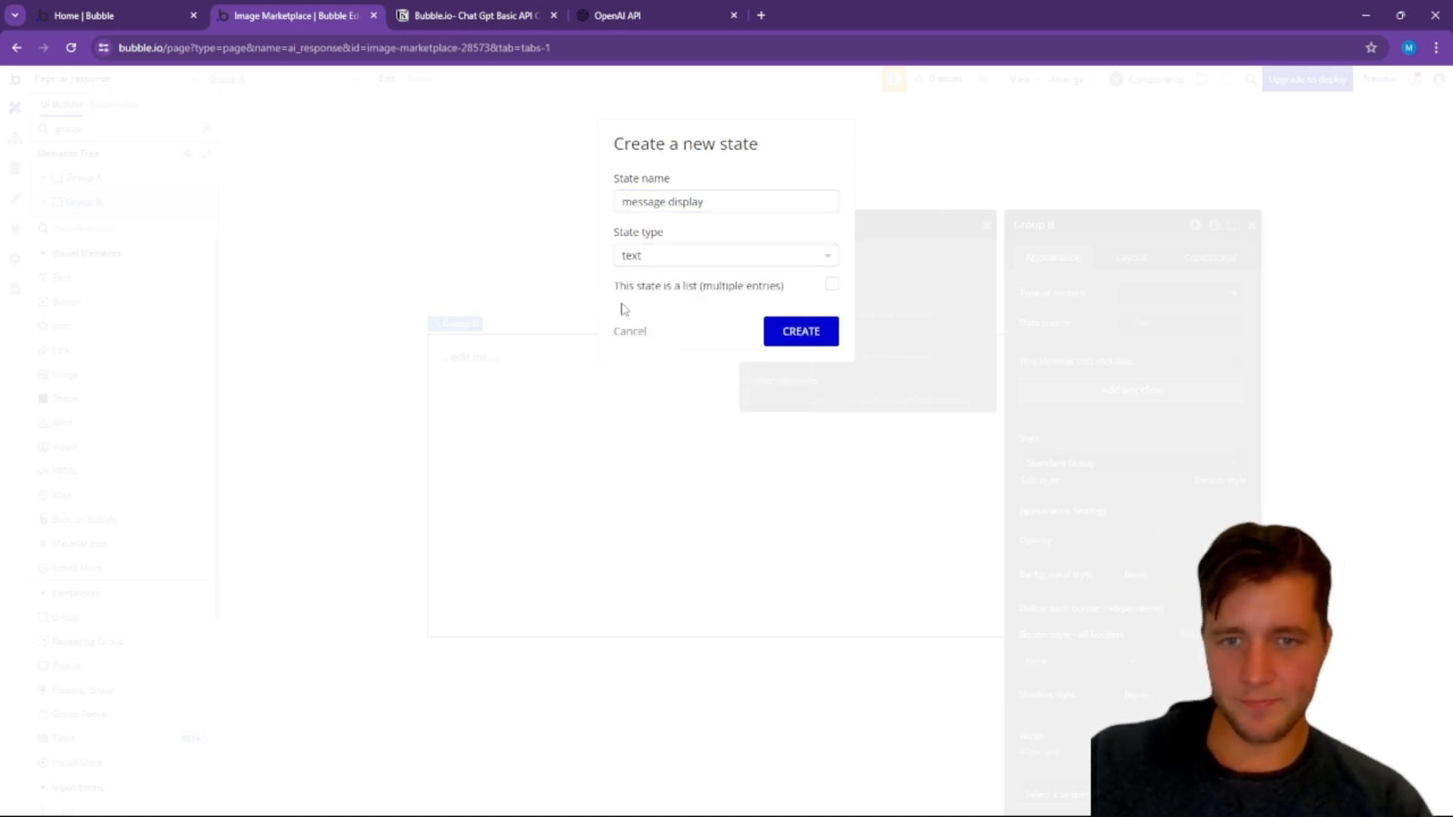
left_click(807, 333)
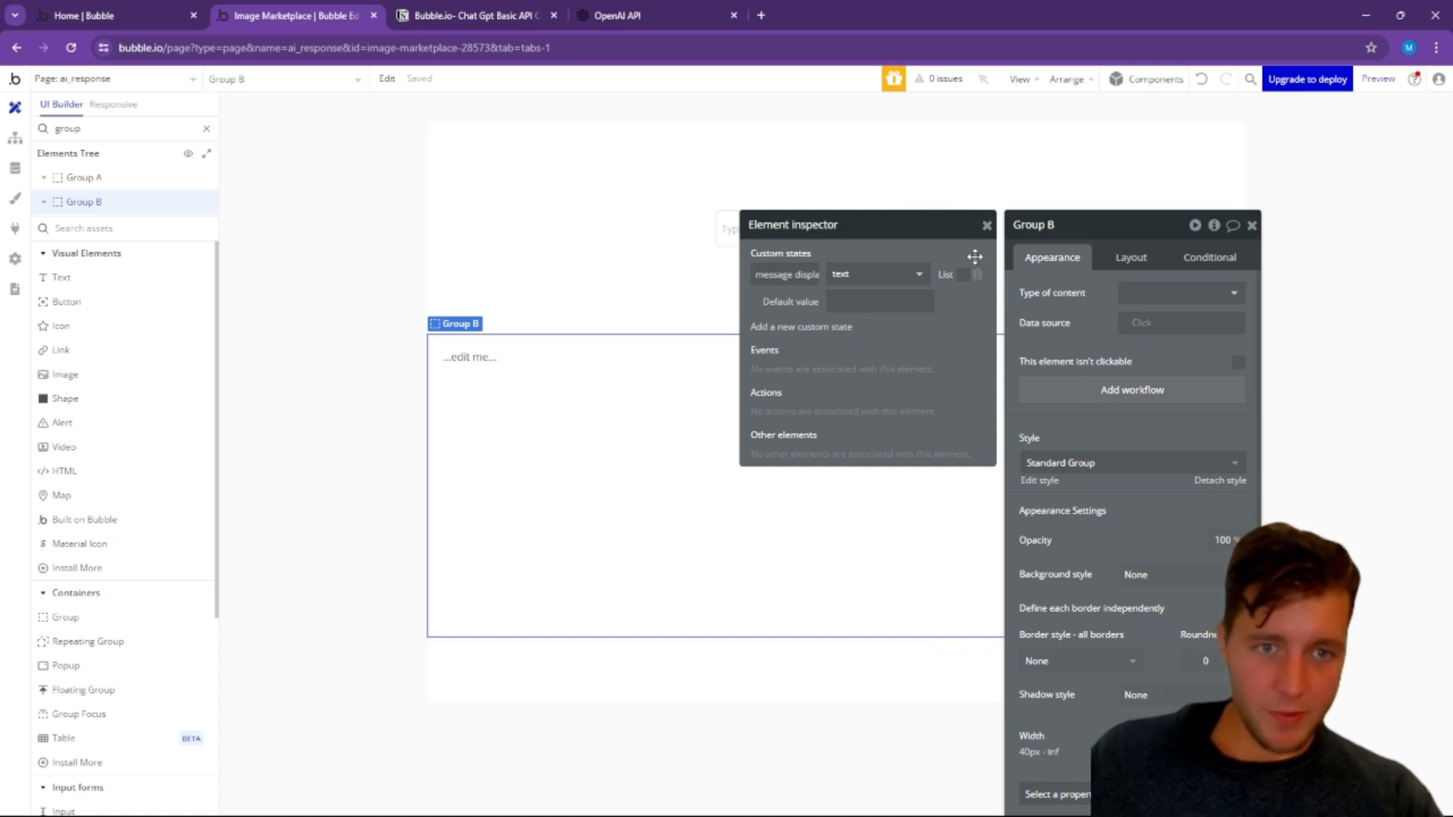
Step: Add a "Set state of an element" action as the third step of the Send button workflow
left_click(15, 137)
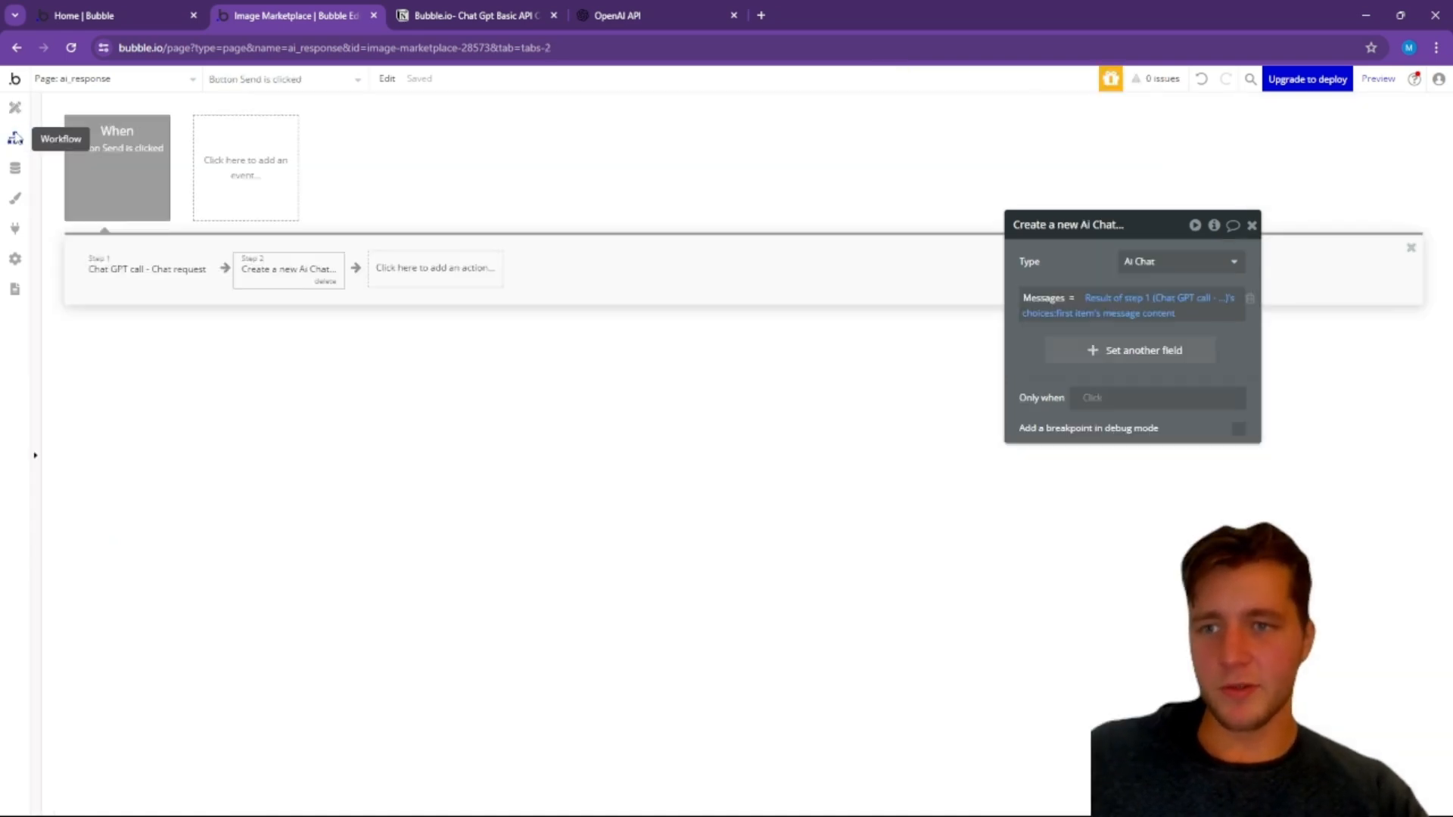
left_click(424, 270)
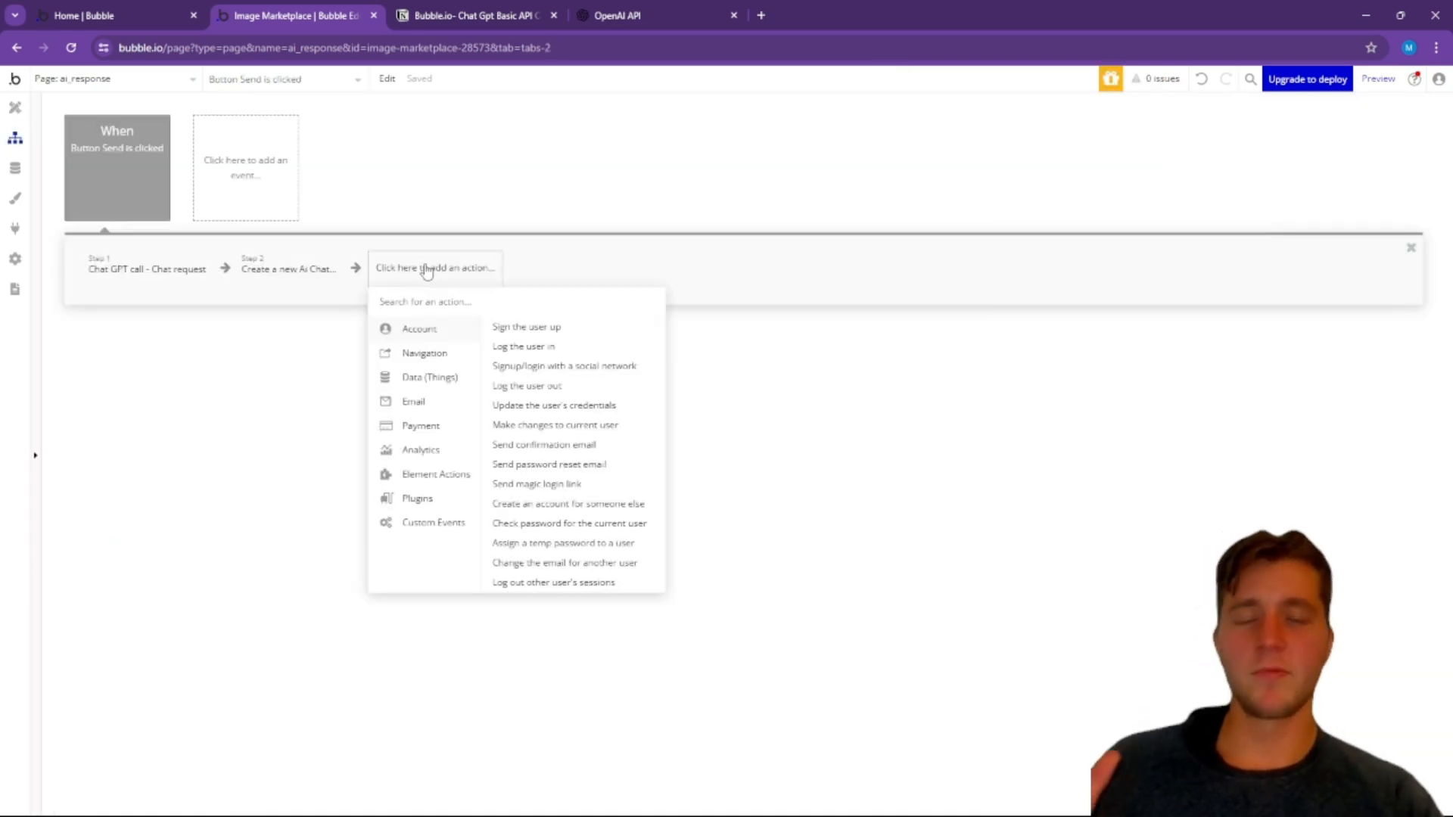
type("set")
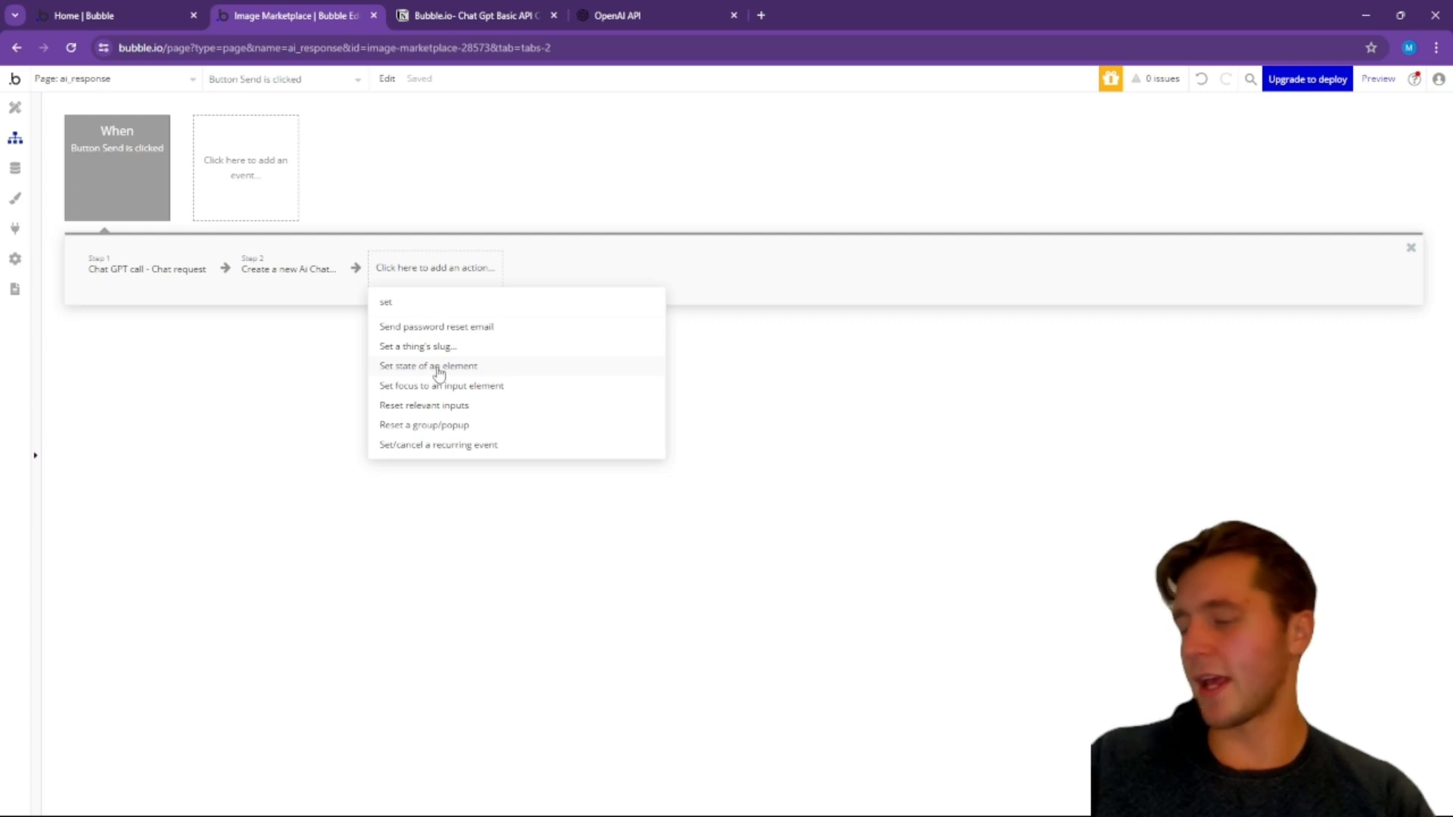
left_click(439, 368)
left_click(1165, 265)
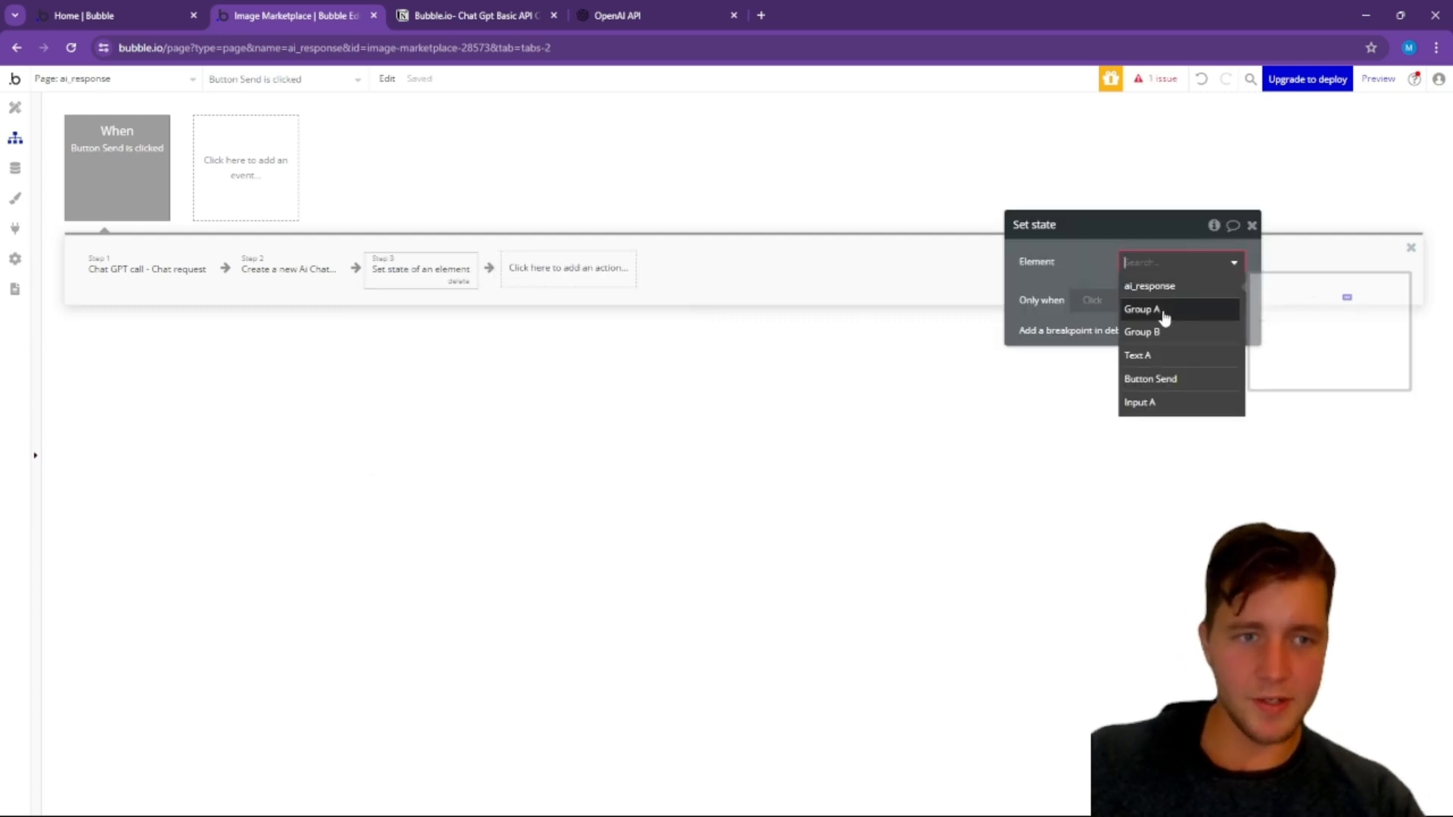
Step: Rename Group B on the ai_response page to "Group output"
left_click(15, 108)
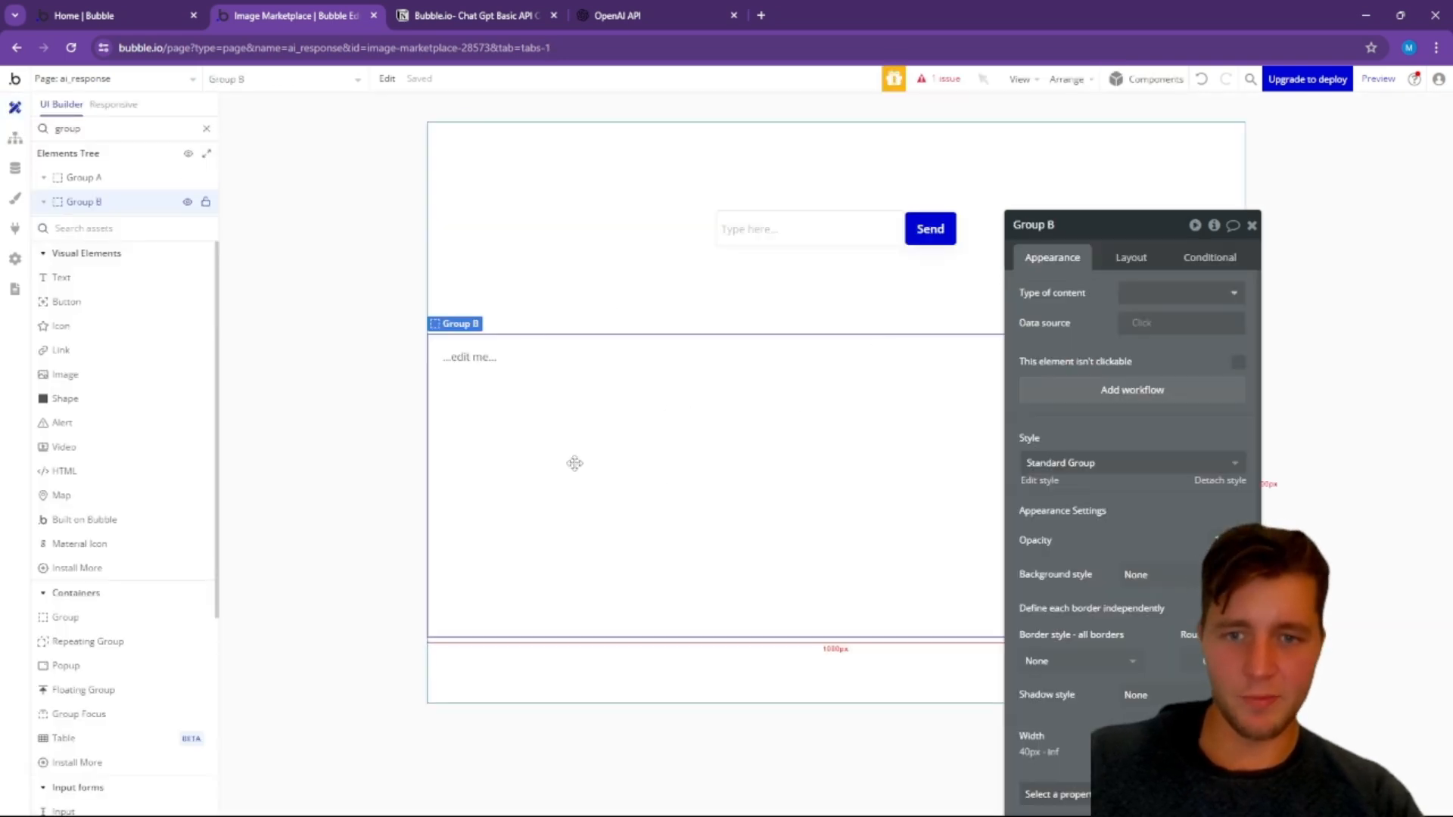
left_click(1072, 218)
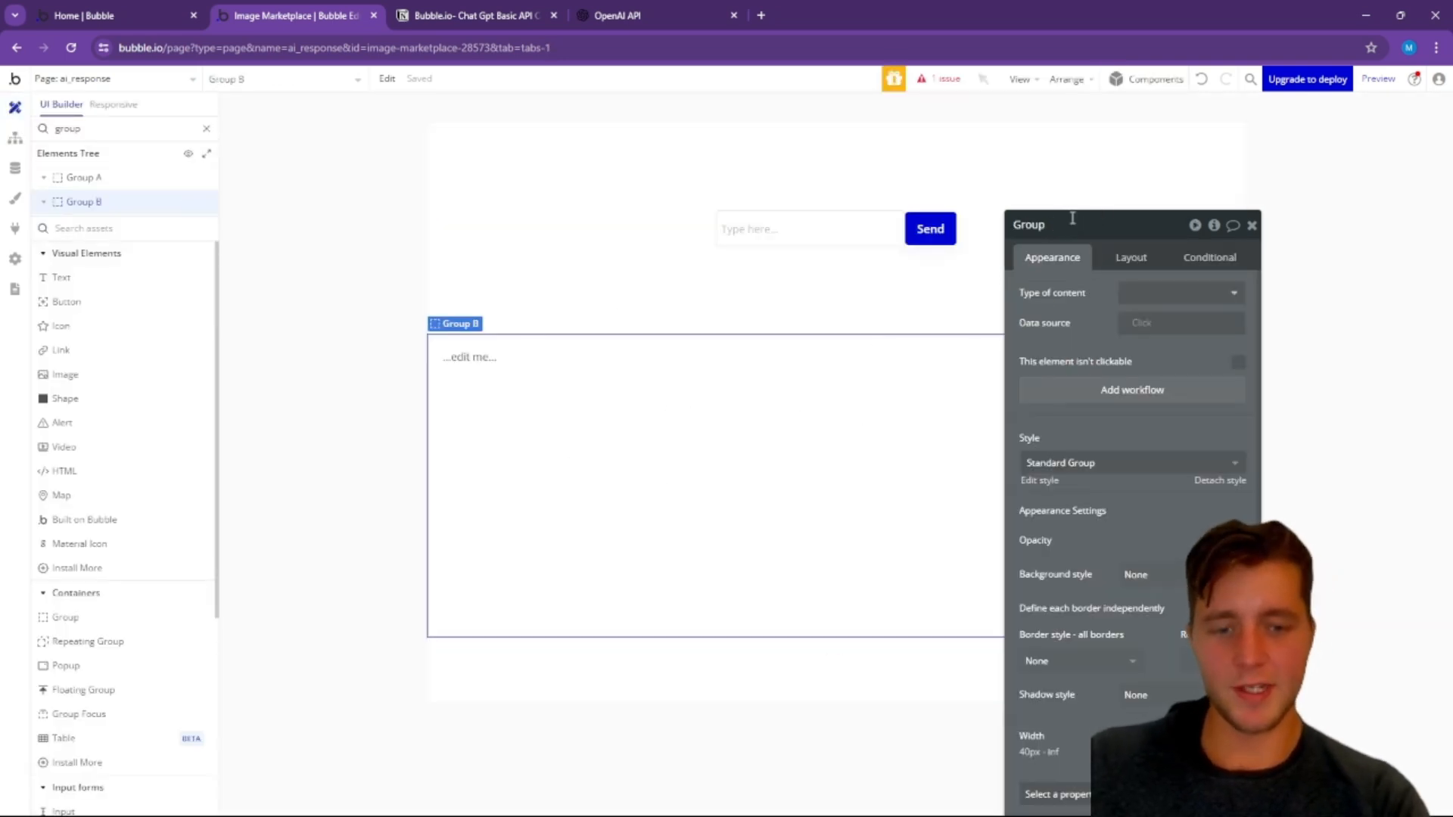
type("output")
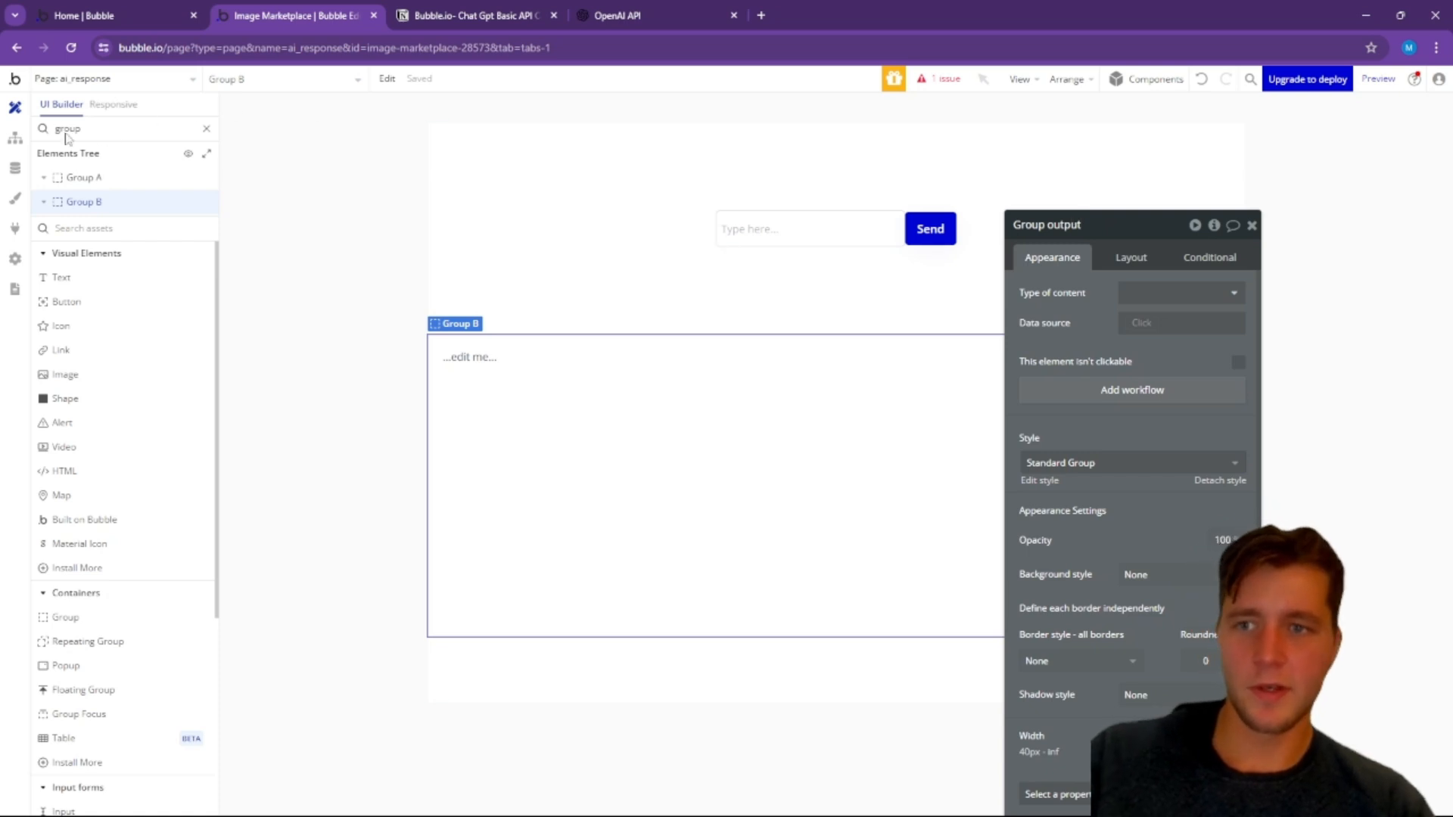
Step: Target Group output's "message display" custom state in the Send workflow's third action
left_click(15, 137)
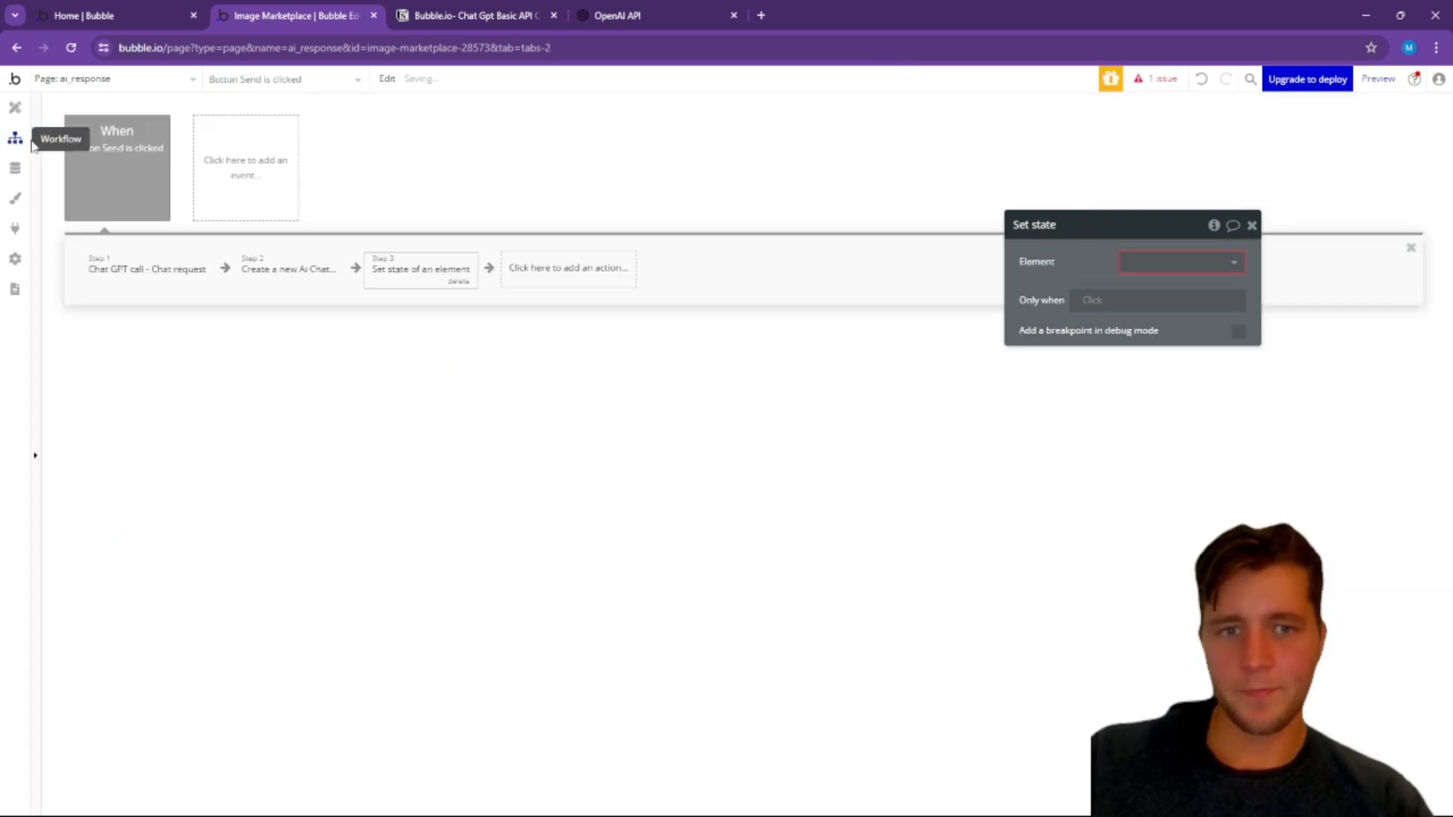
left_click(1141, 270)
type("out")
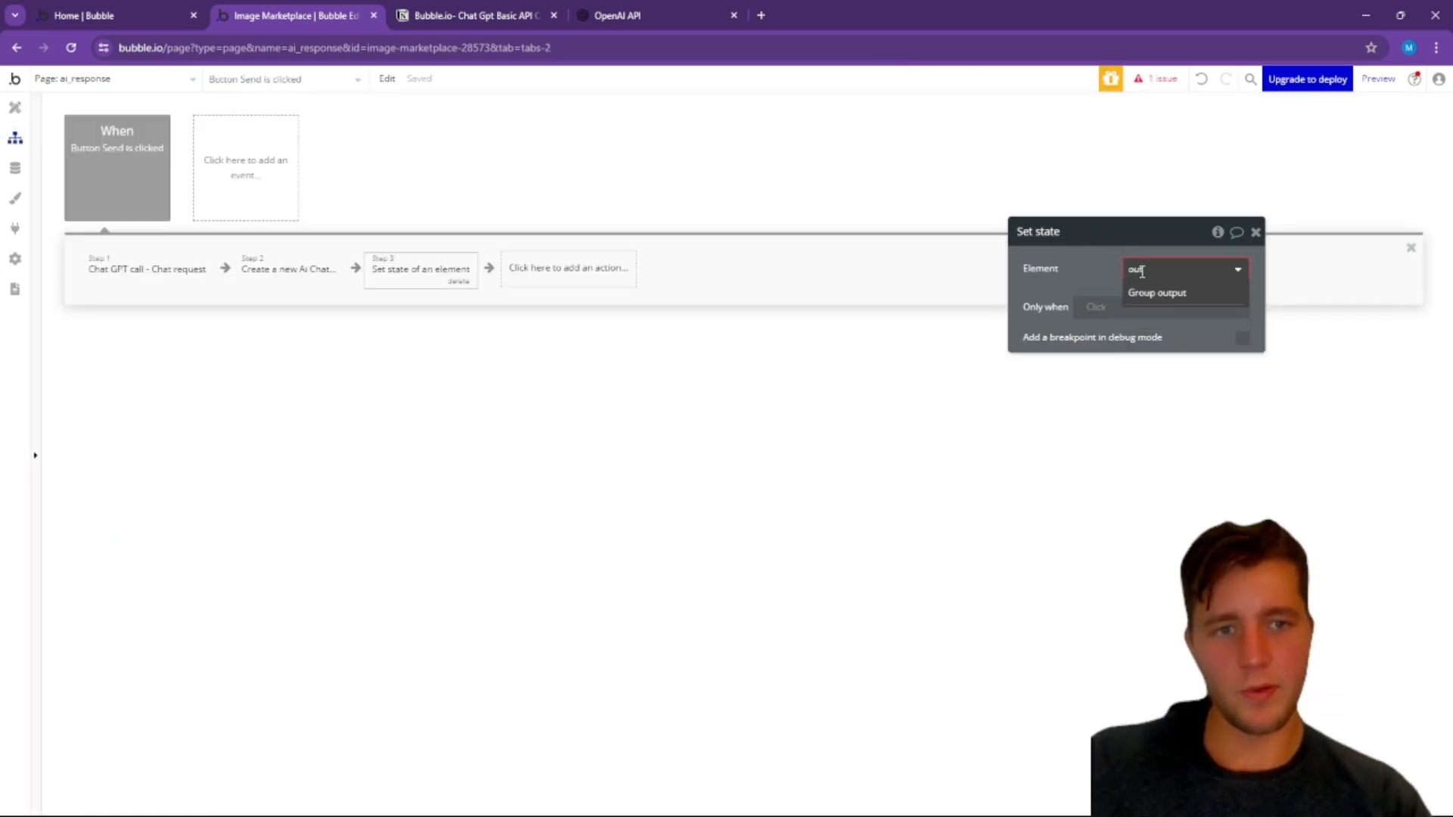
left_click(1163, 293)
left_click(1165, 299)
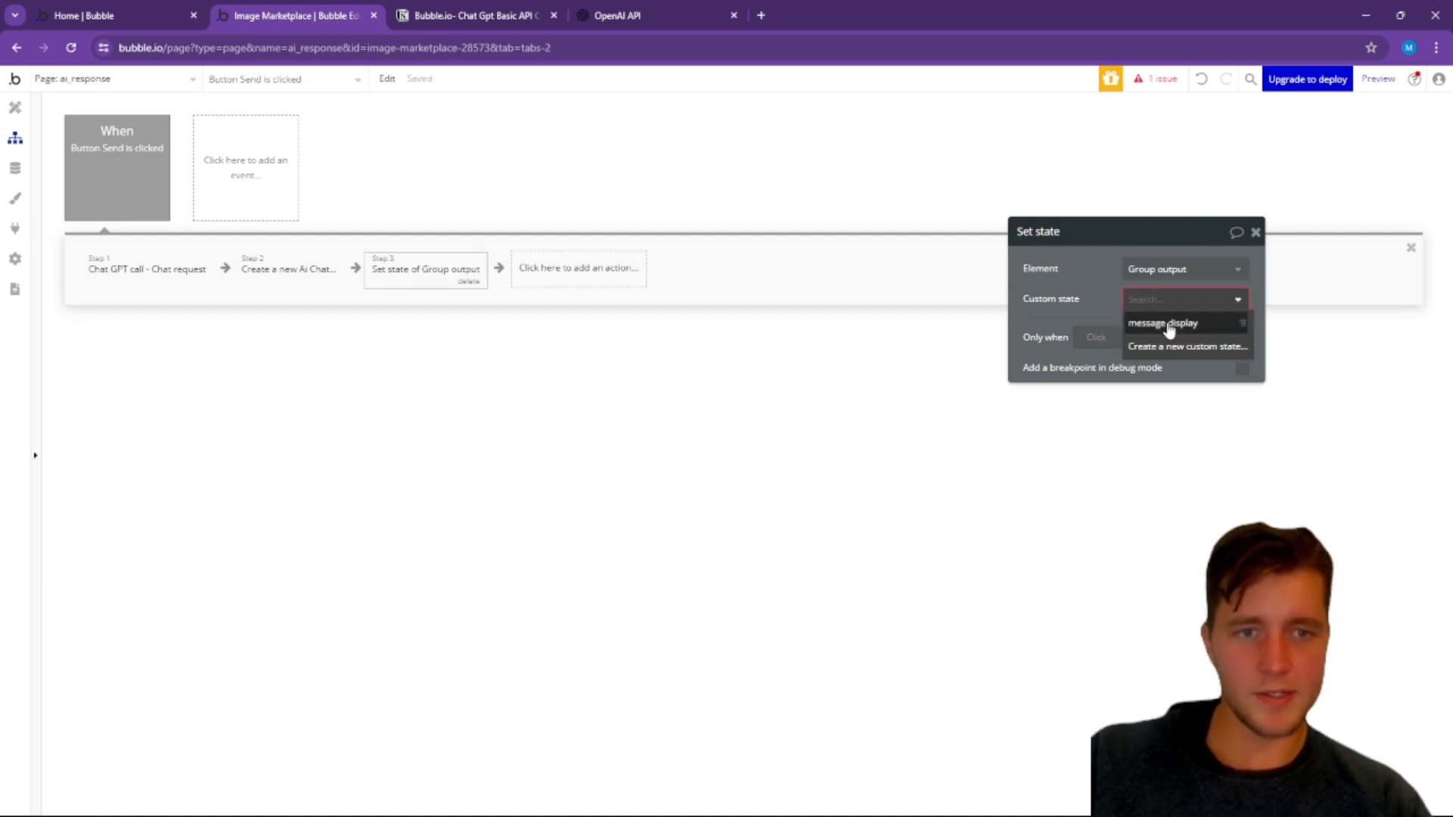
left_click(1169, 324)
Step: Set the message display state's value to the Messages field of step 2's newly created Ai Chat
left_click(1142, 329)
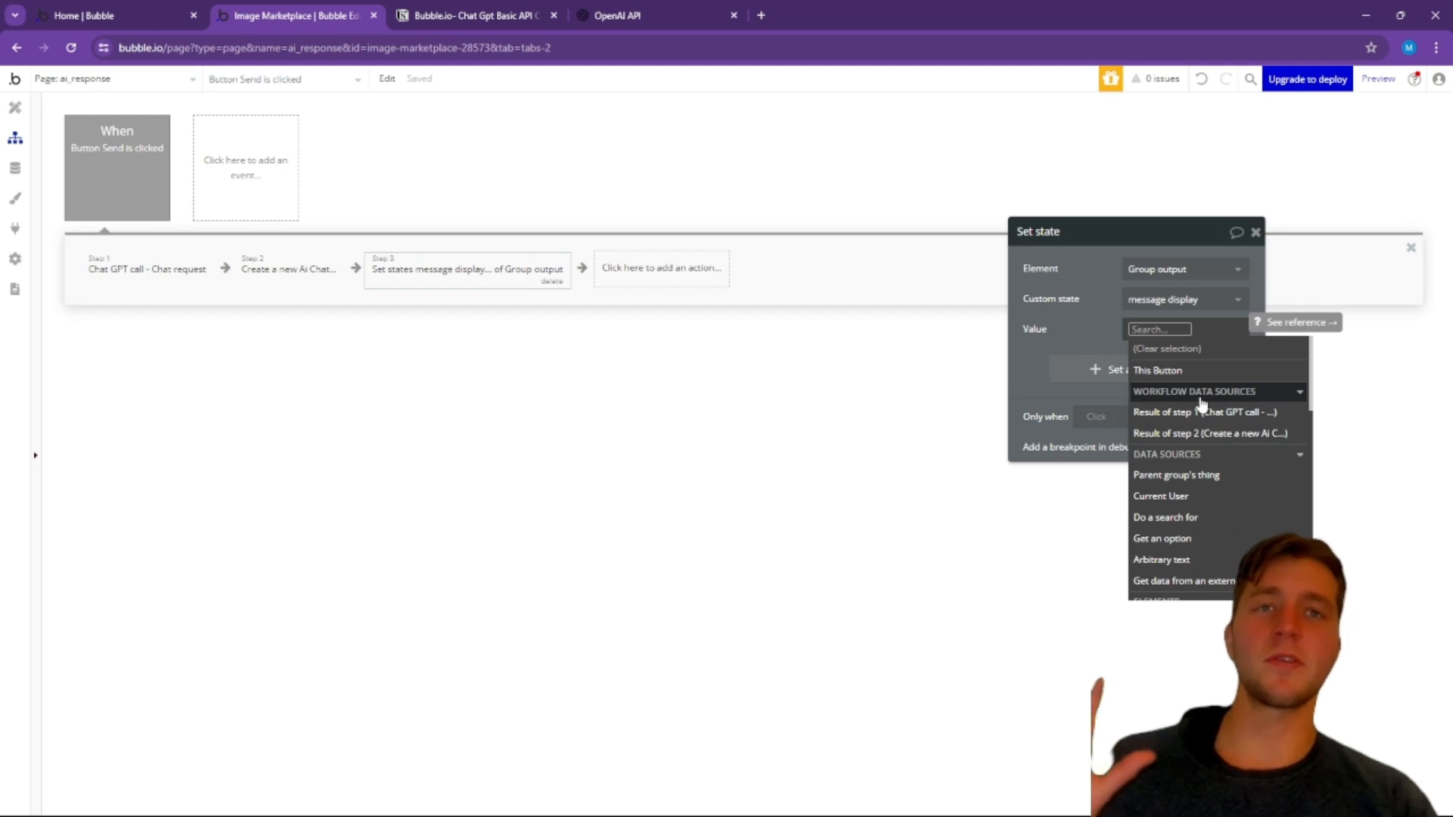
left_click(1213, 437)
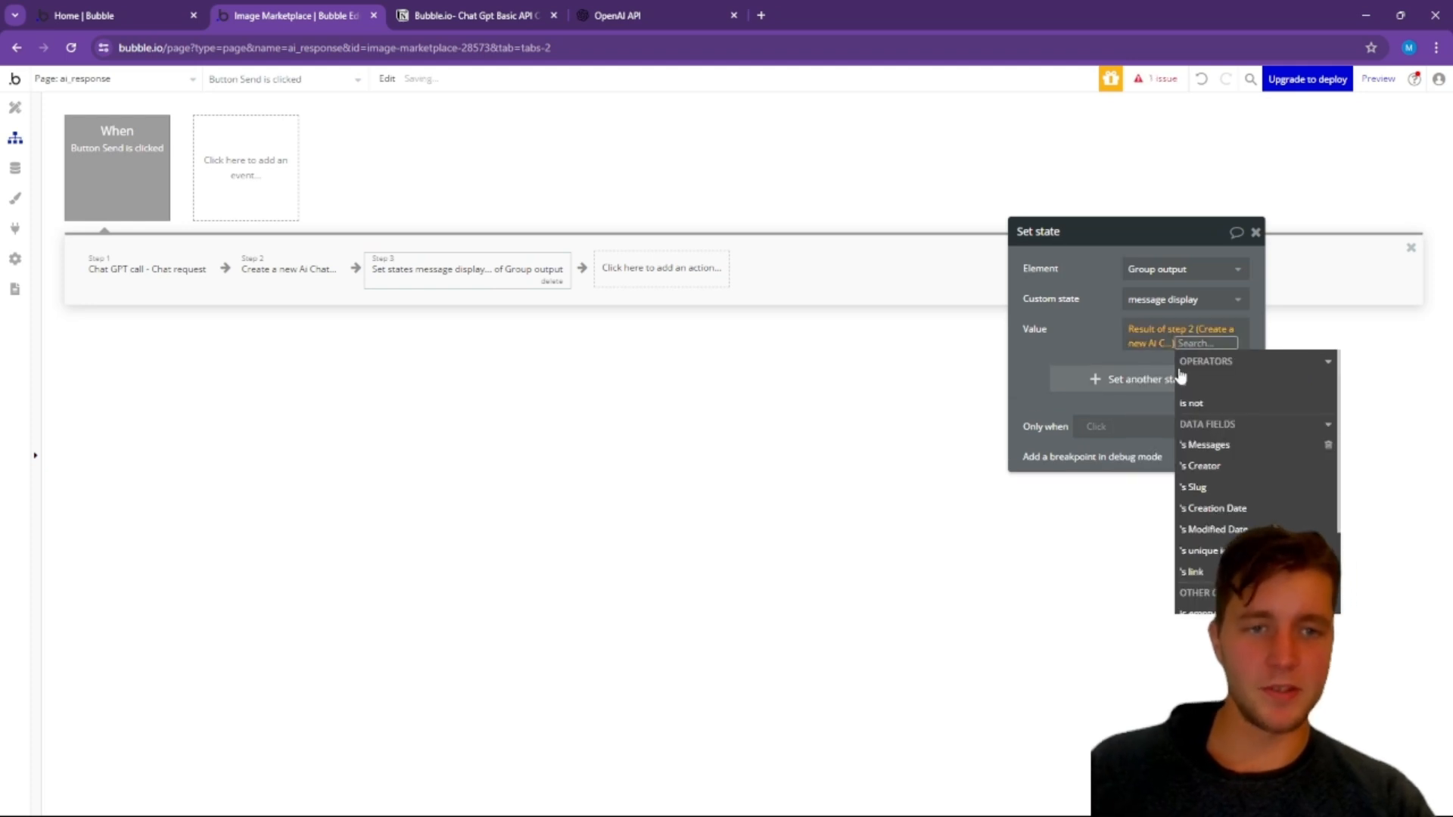
left_click(1224, 446)
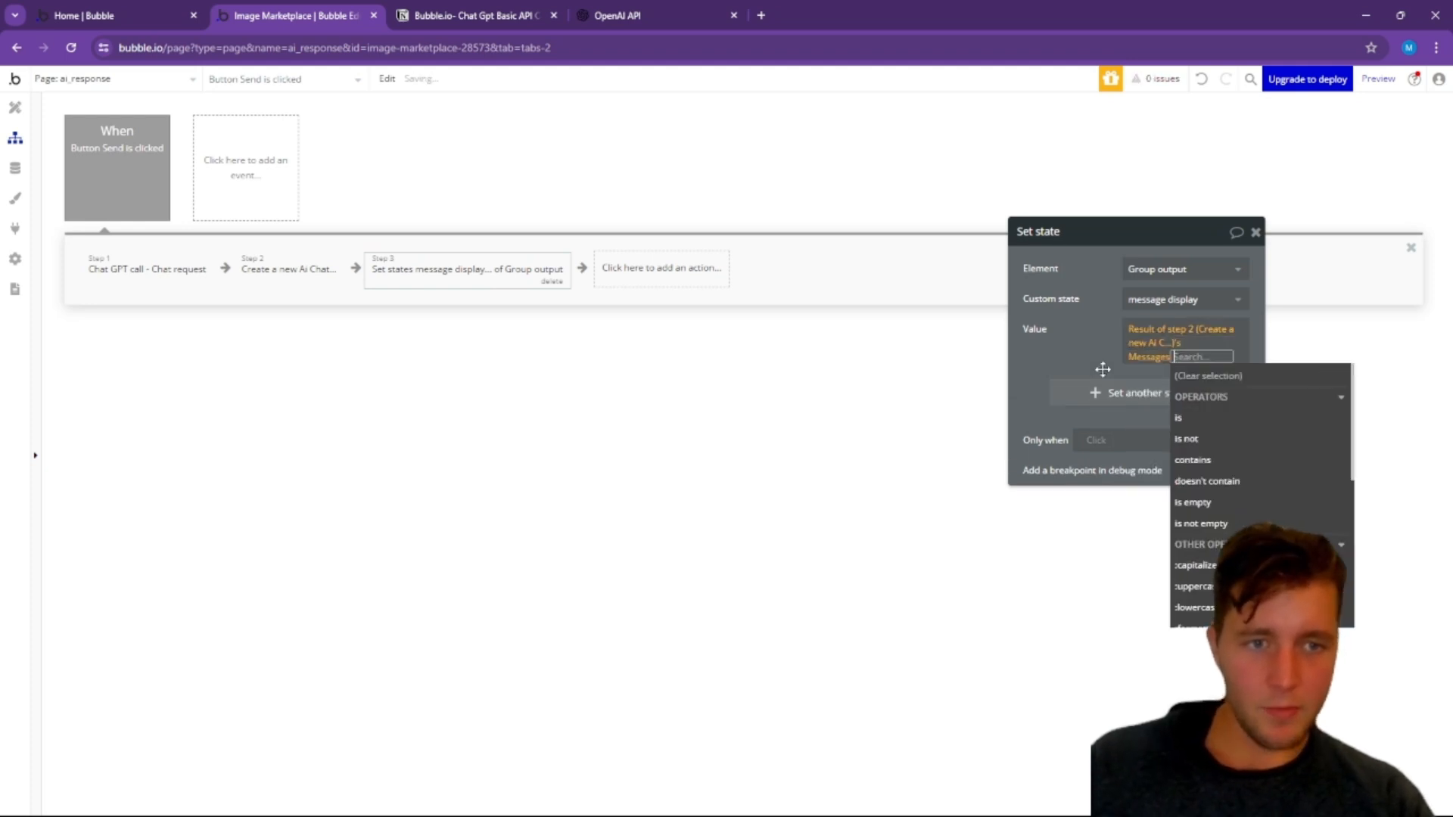
left_click(1087, 348)
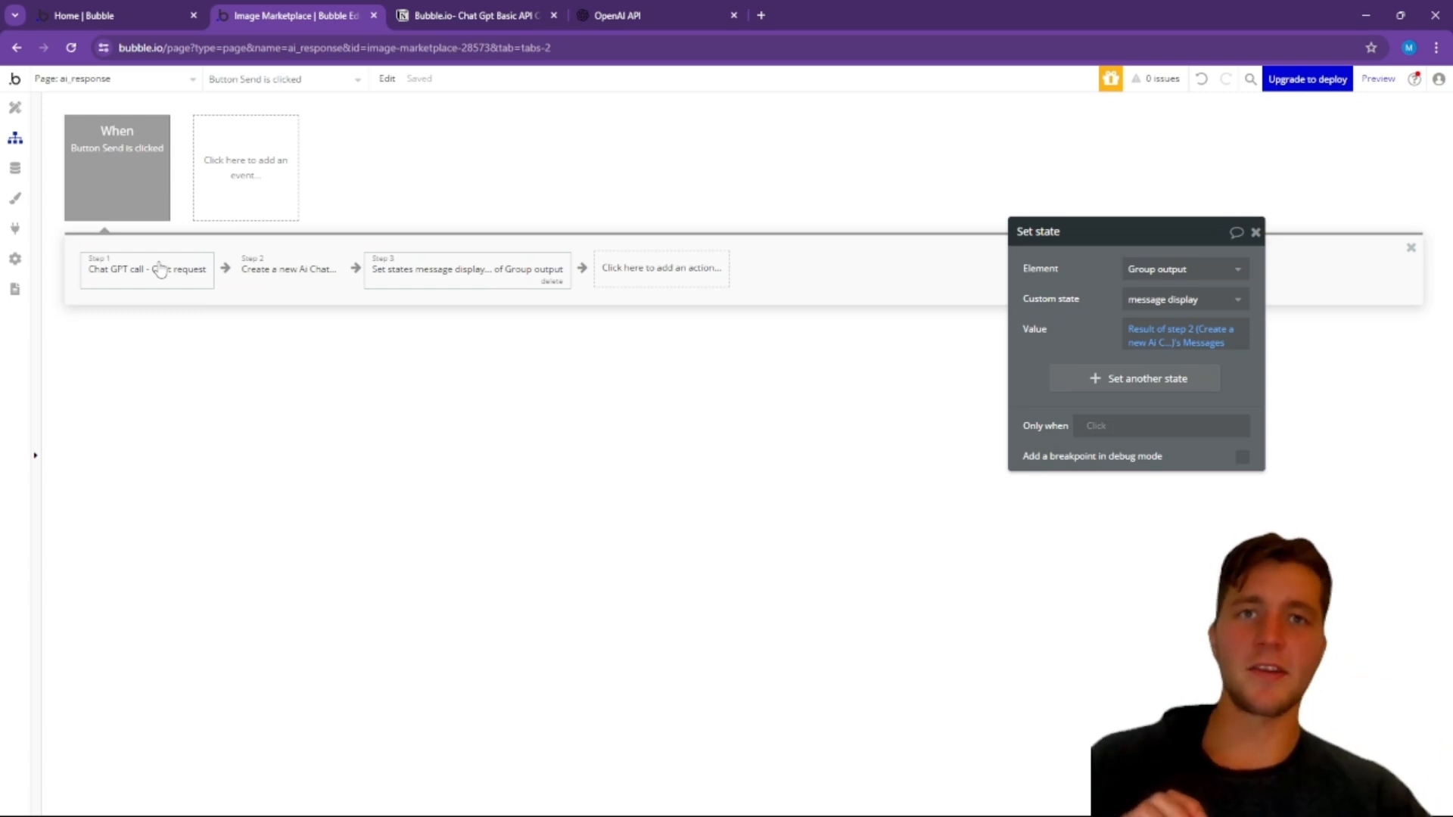
Step: Switch to the Notion checklist and tick off "Create Data types - Chat Messages", "Create workflows" and "Create page text state"
left_click(463, 10)
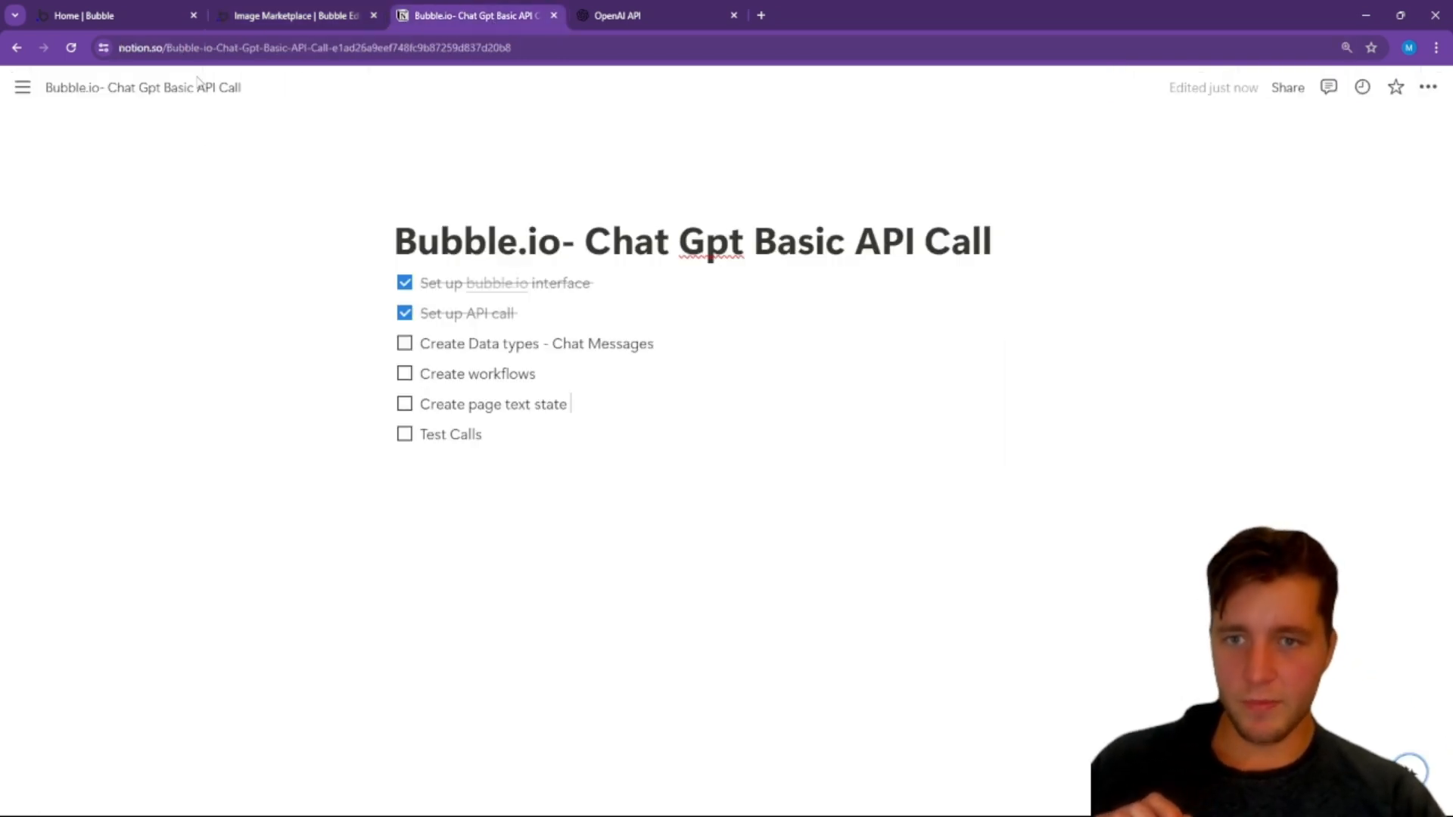
left_click(405, 345)
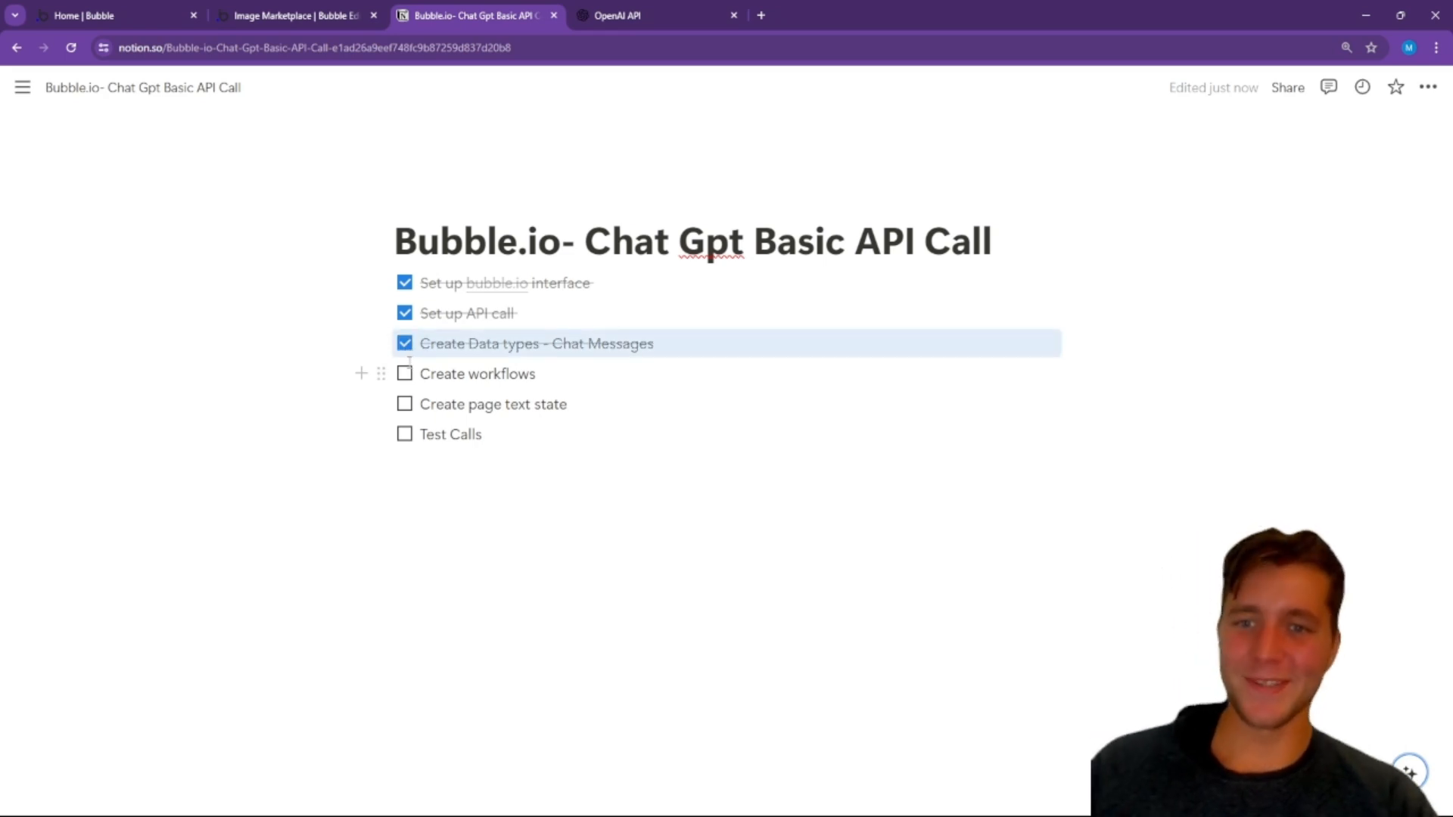
left_click(406, 375)
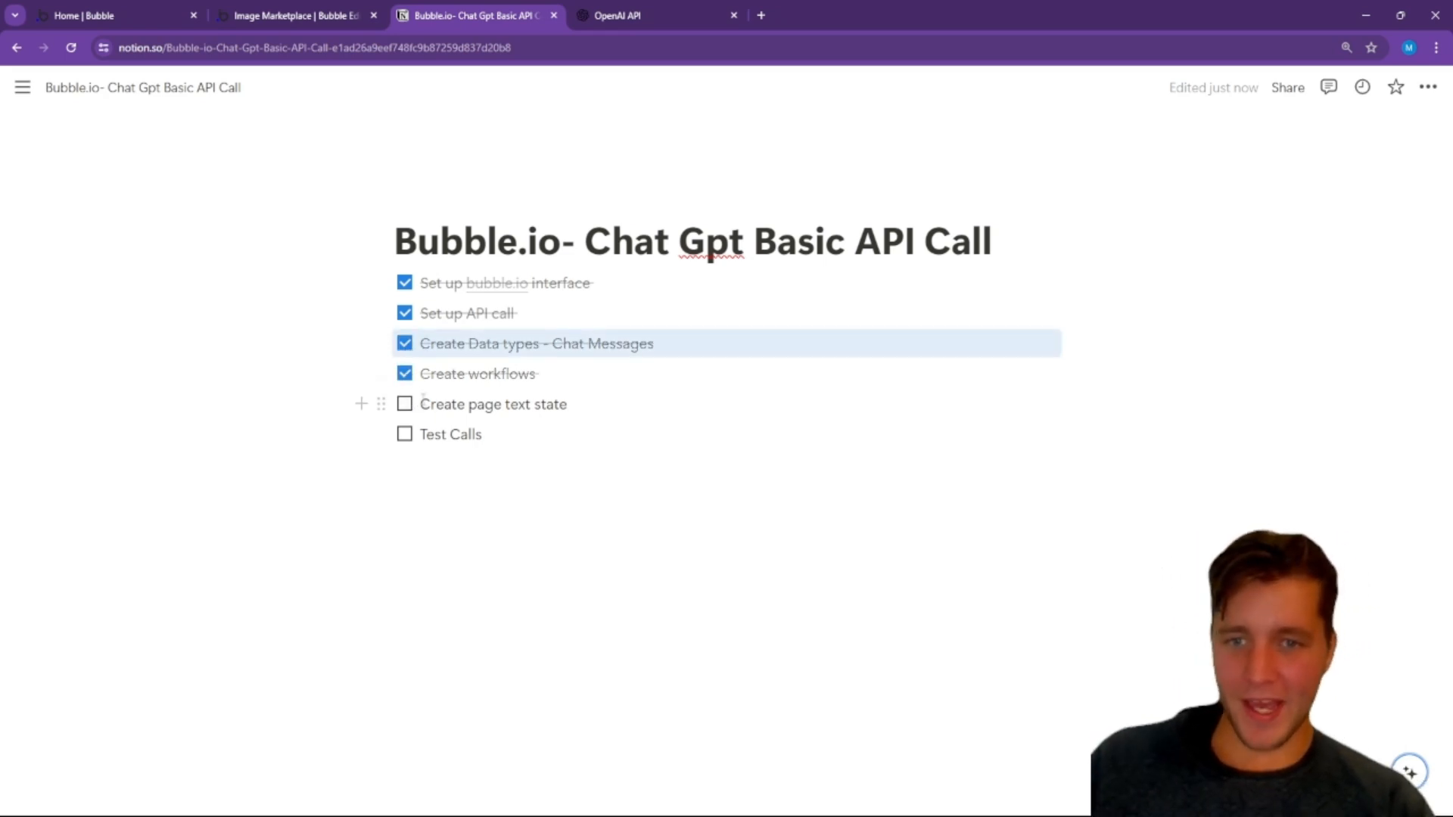
left_click(406, 409)
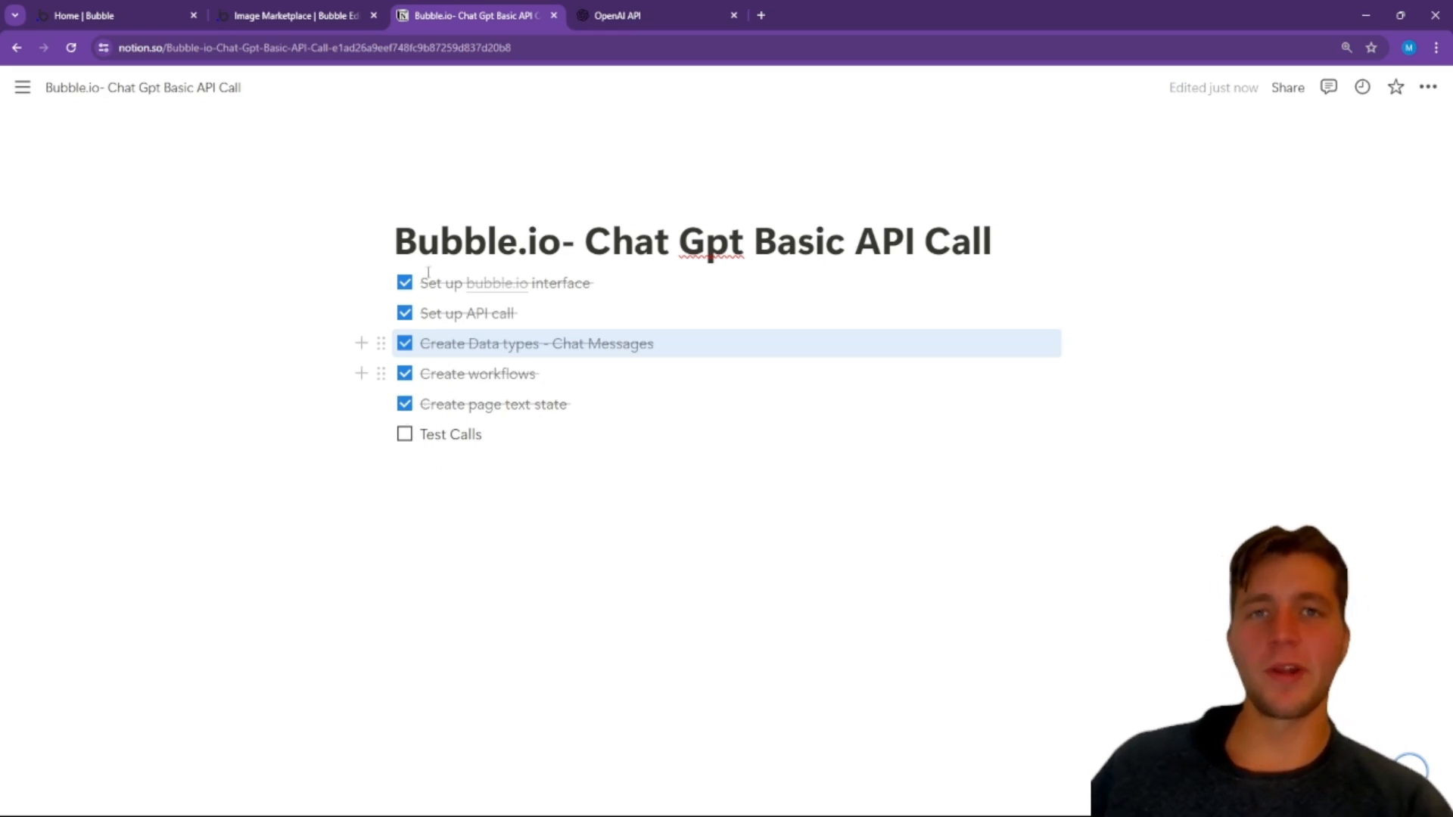
Step: Switch back to the Bubble editor and open a preview of the ai_response page from its design view
left_click(275, 22)
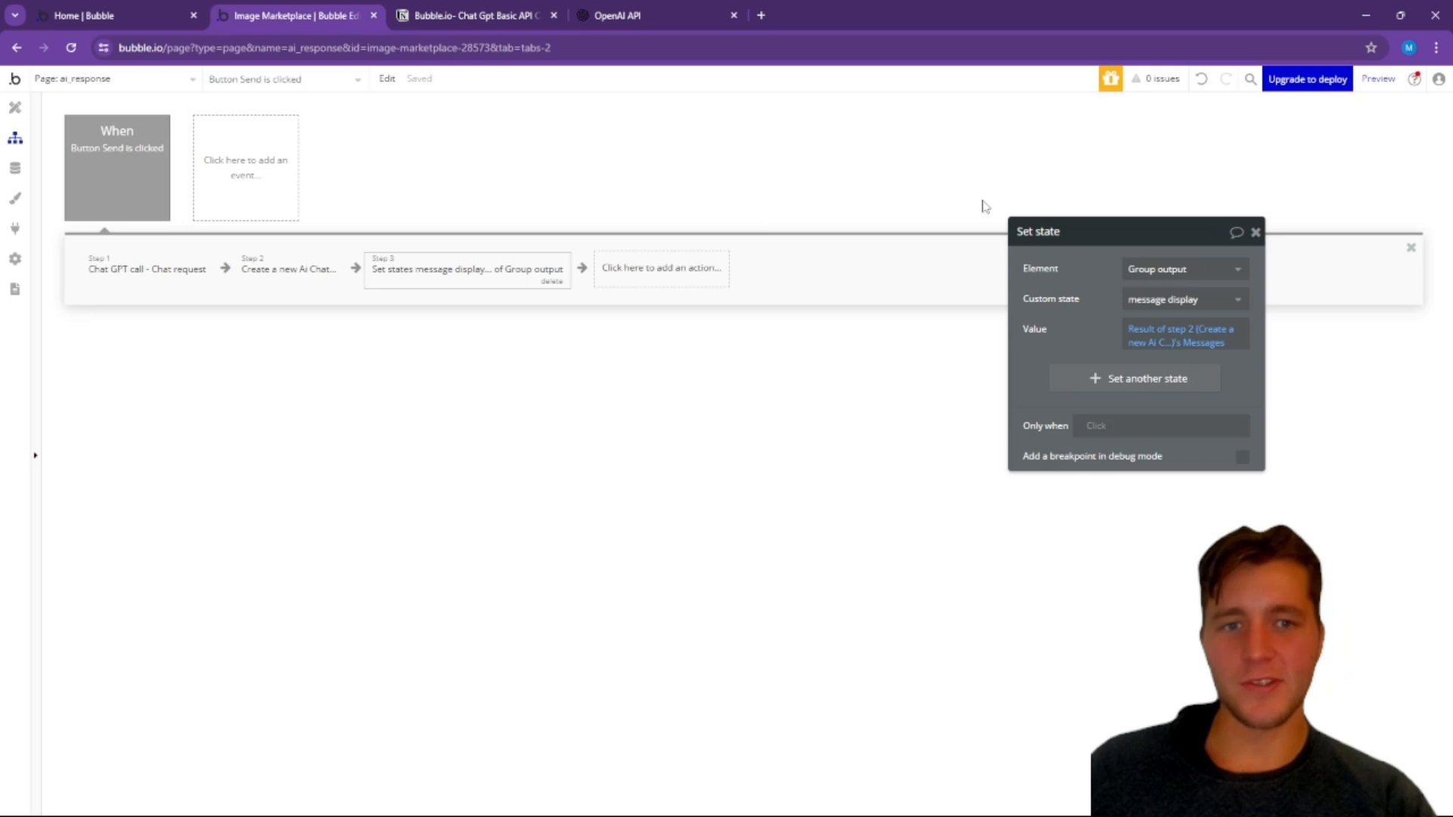
left_click(15, 108)
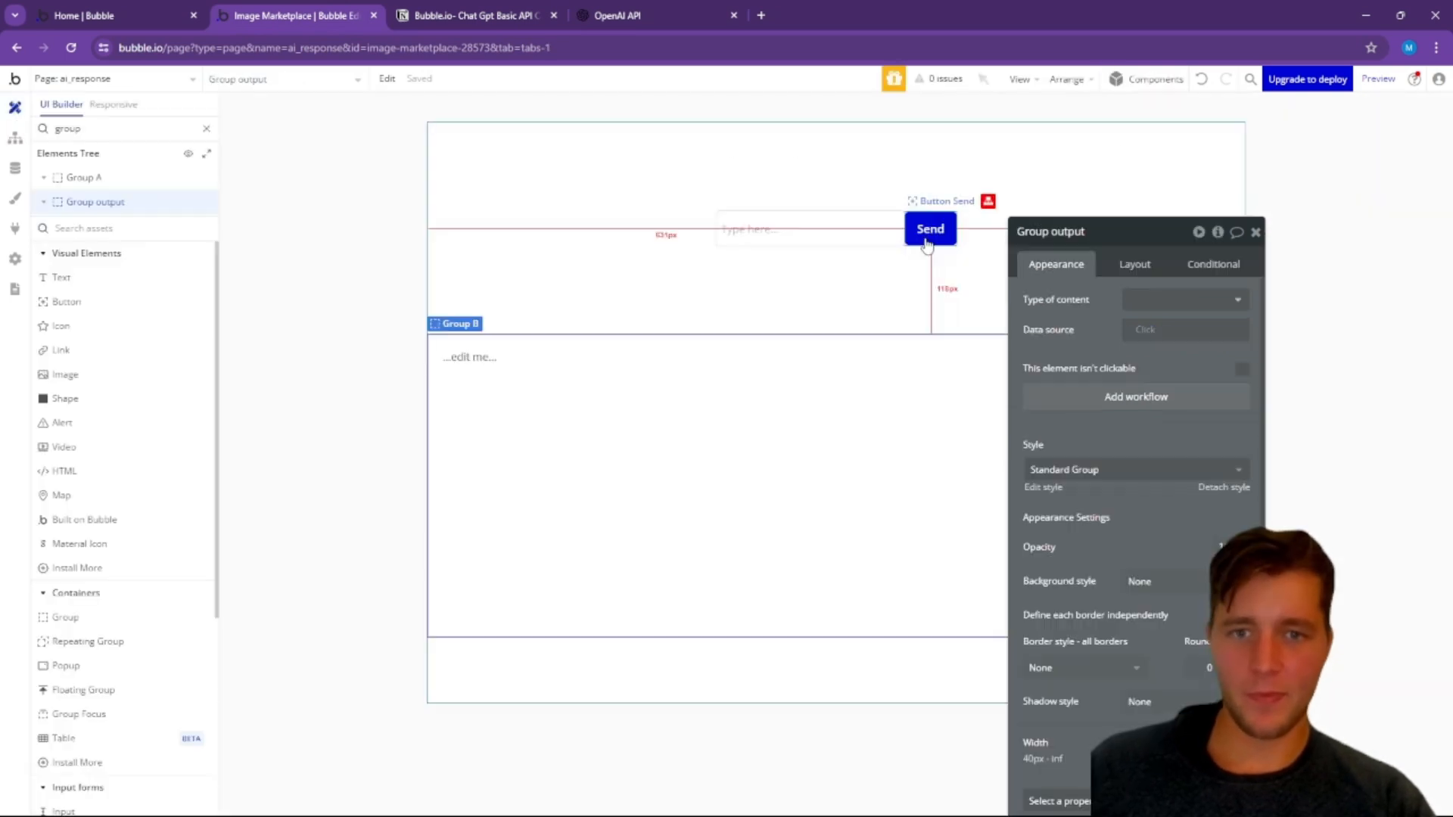
left_click(1374, 81)
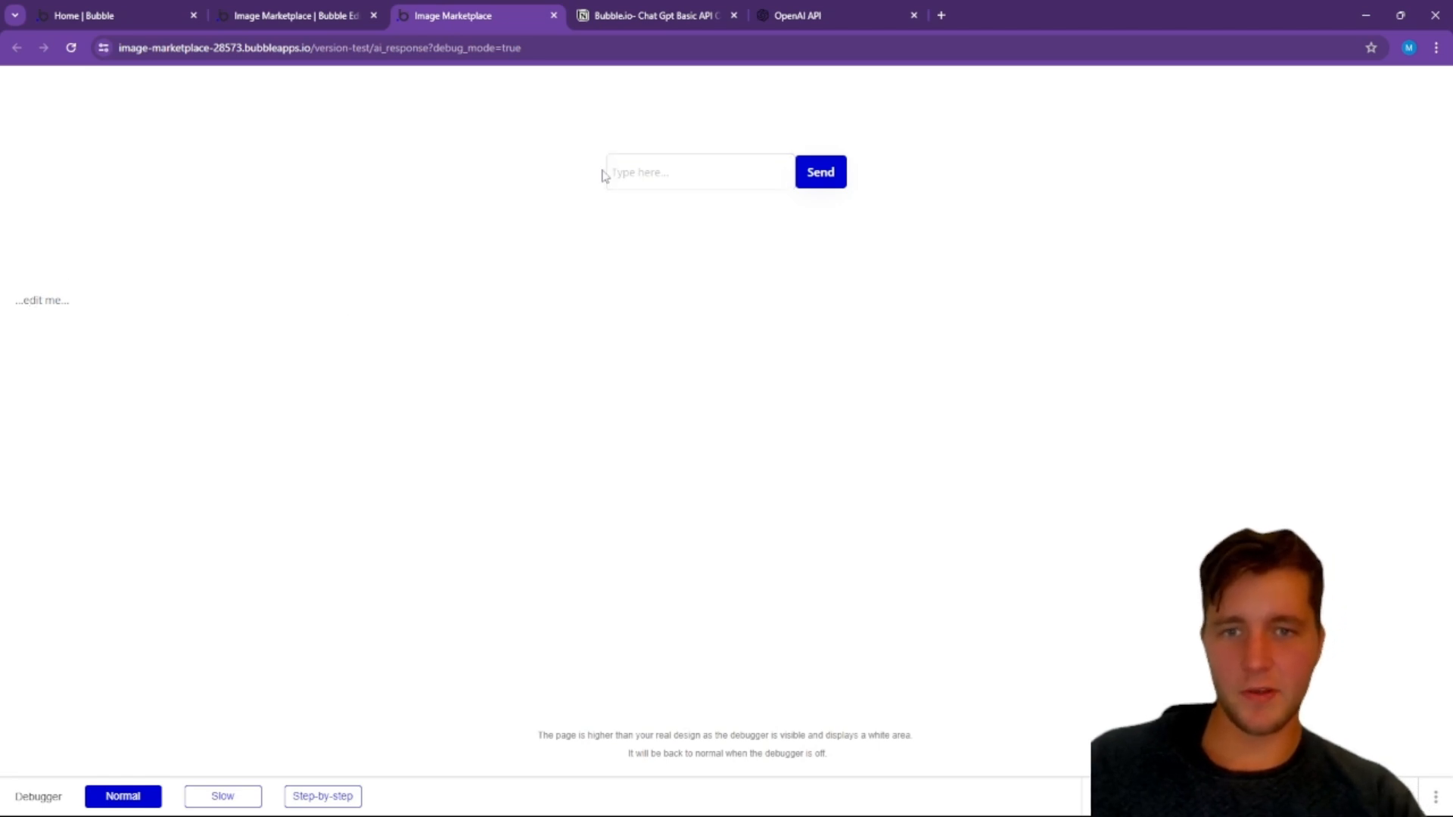
Step: Back in the Bubble editor, replace the "...edit me..." text with dynamic data showing Group output's message display
left_click(310, 13)
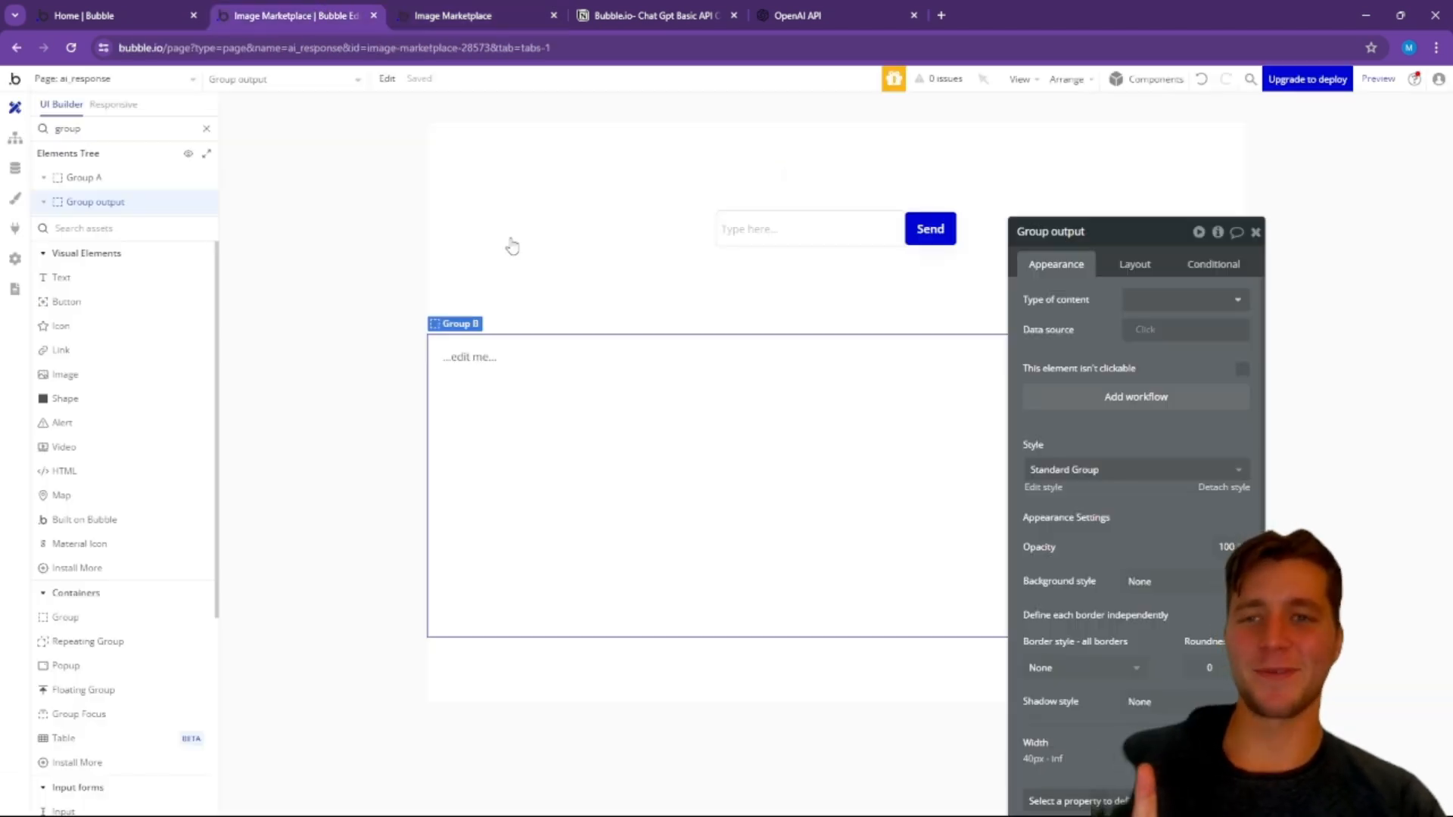
left_click(468, 356)
left_click(1082, 300)
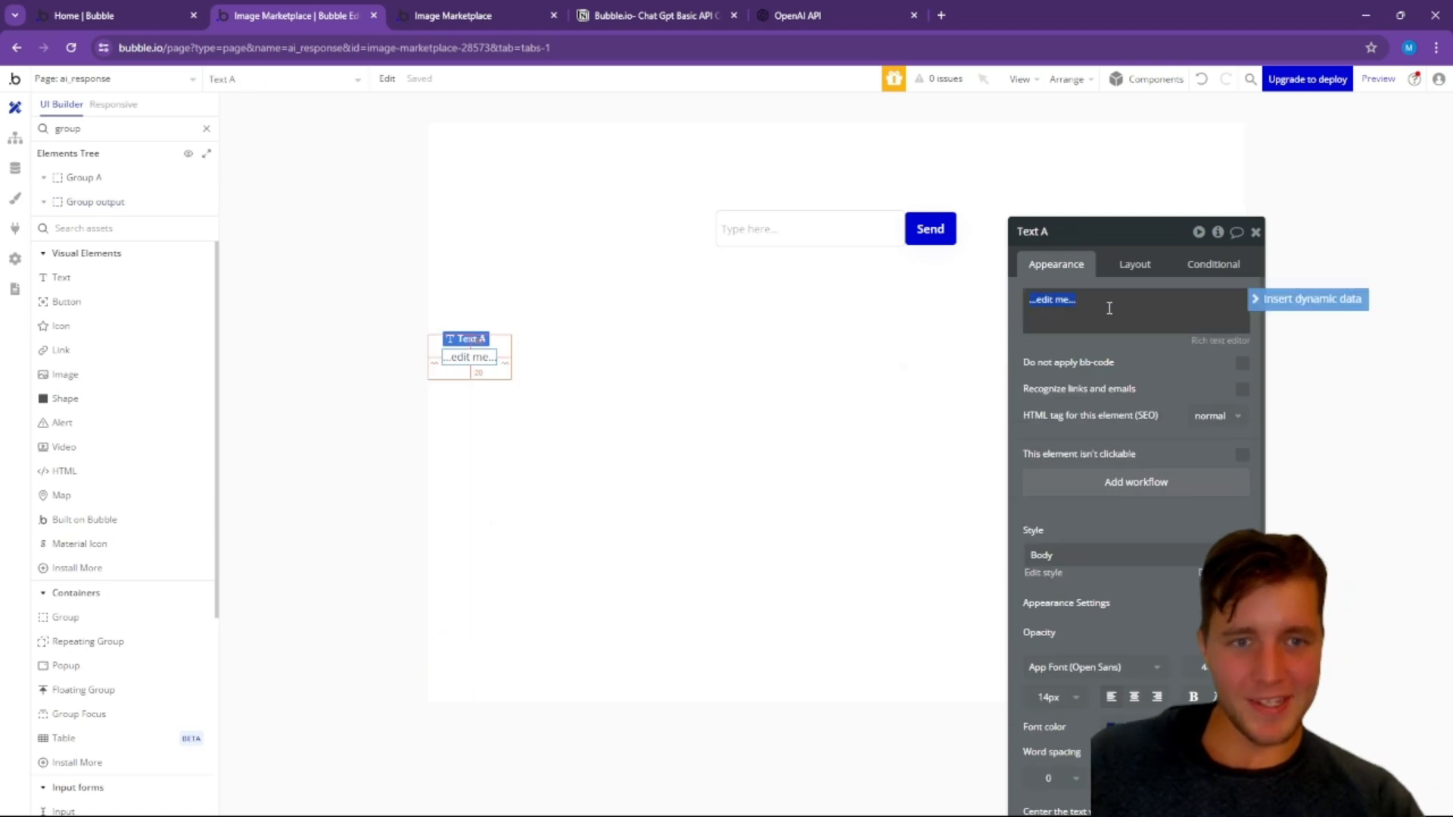
left_click(1277, 311)
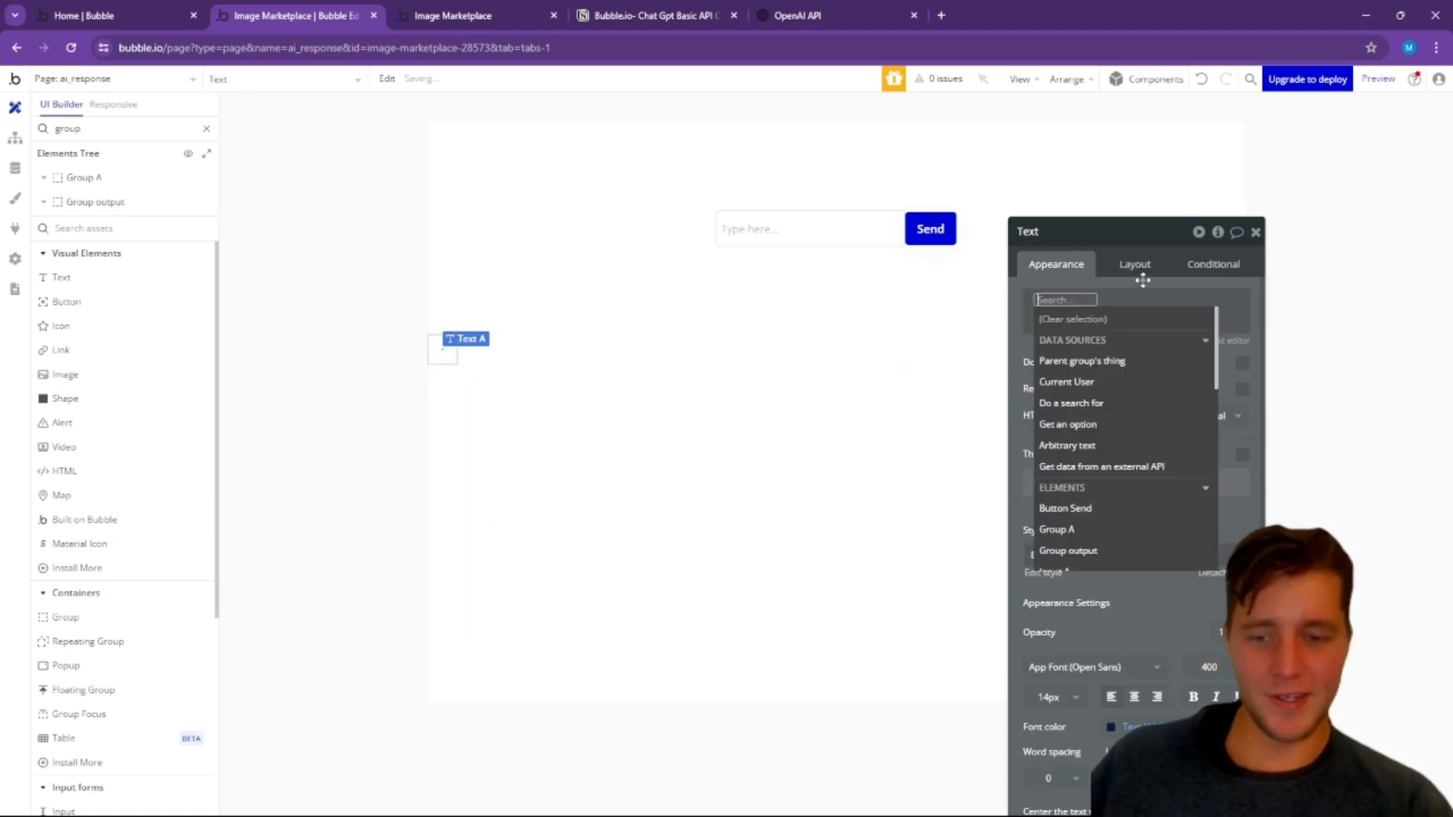
type("out")
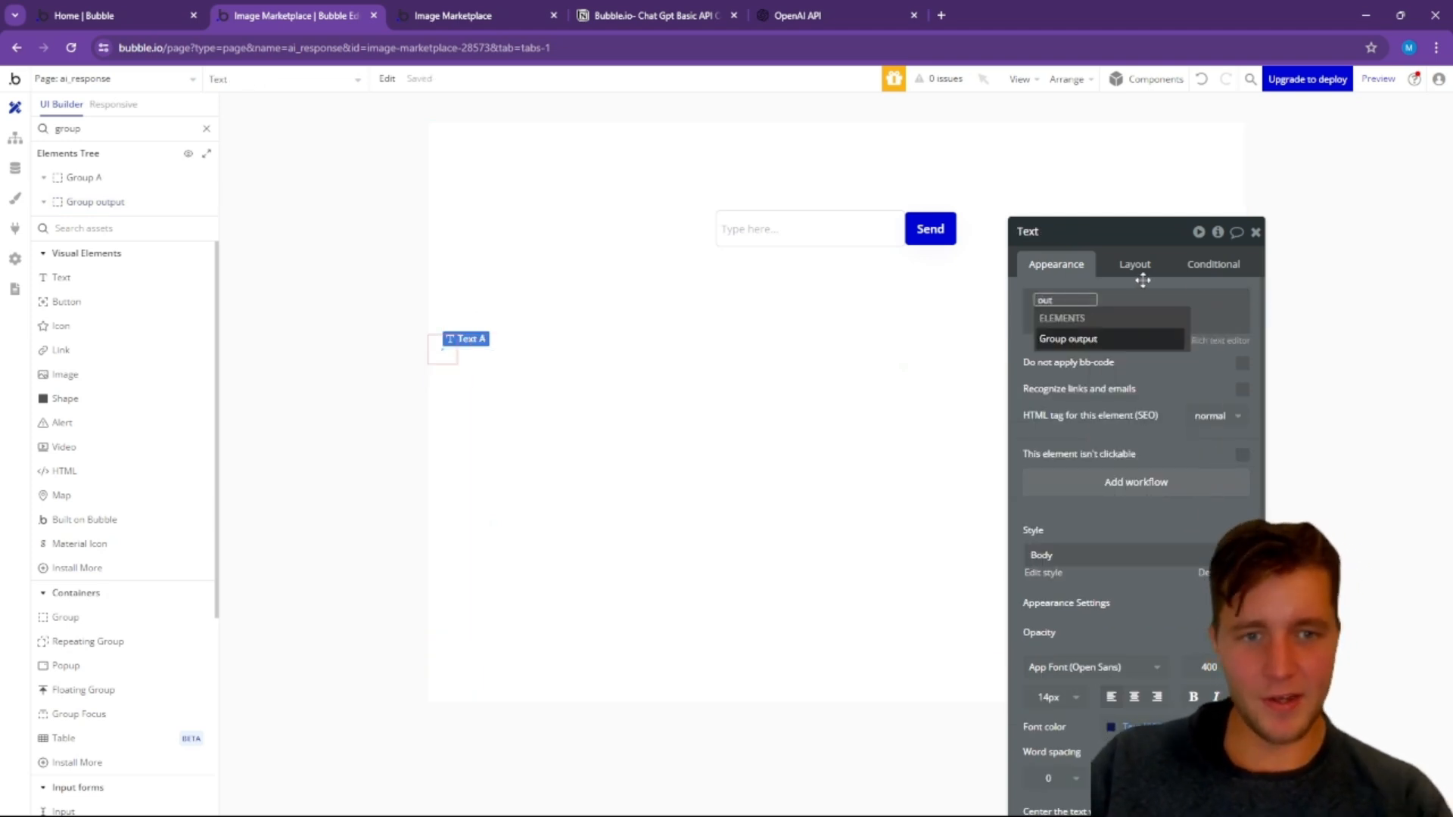
left_click(1089, 339)
left_click(1139, 403)
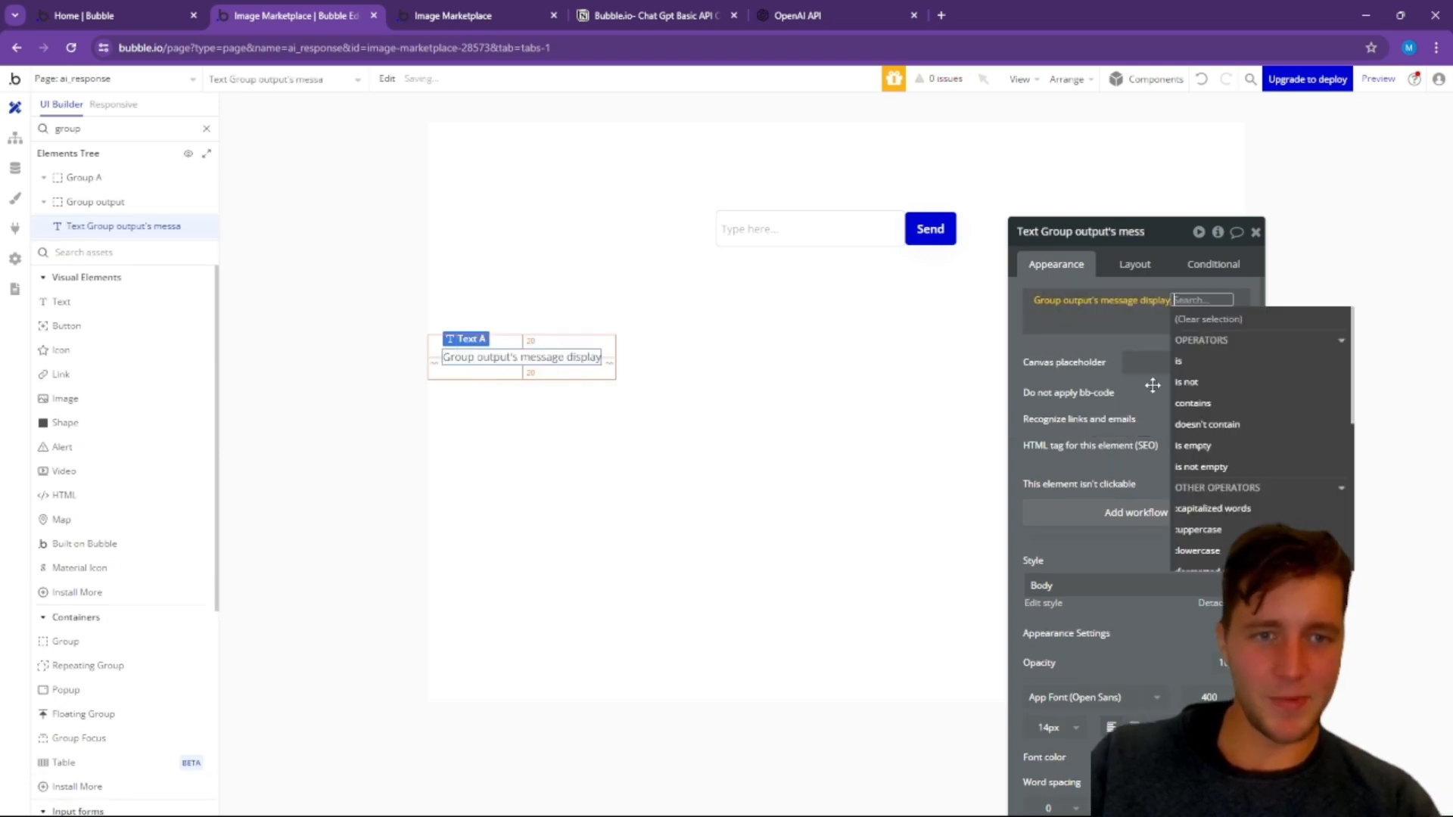
left_click(1080, 347)
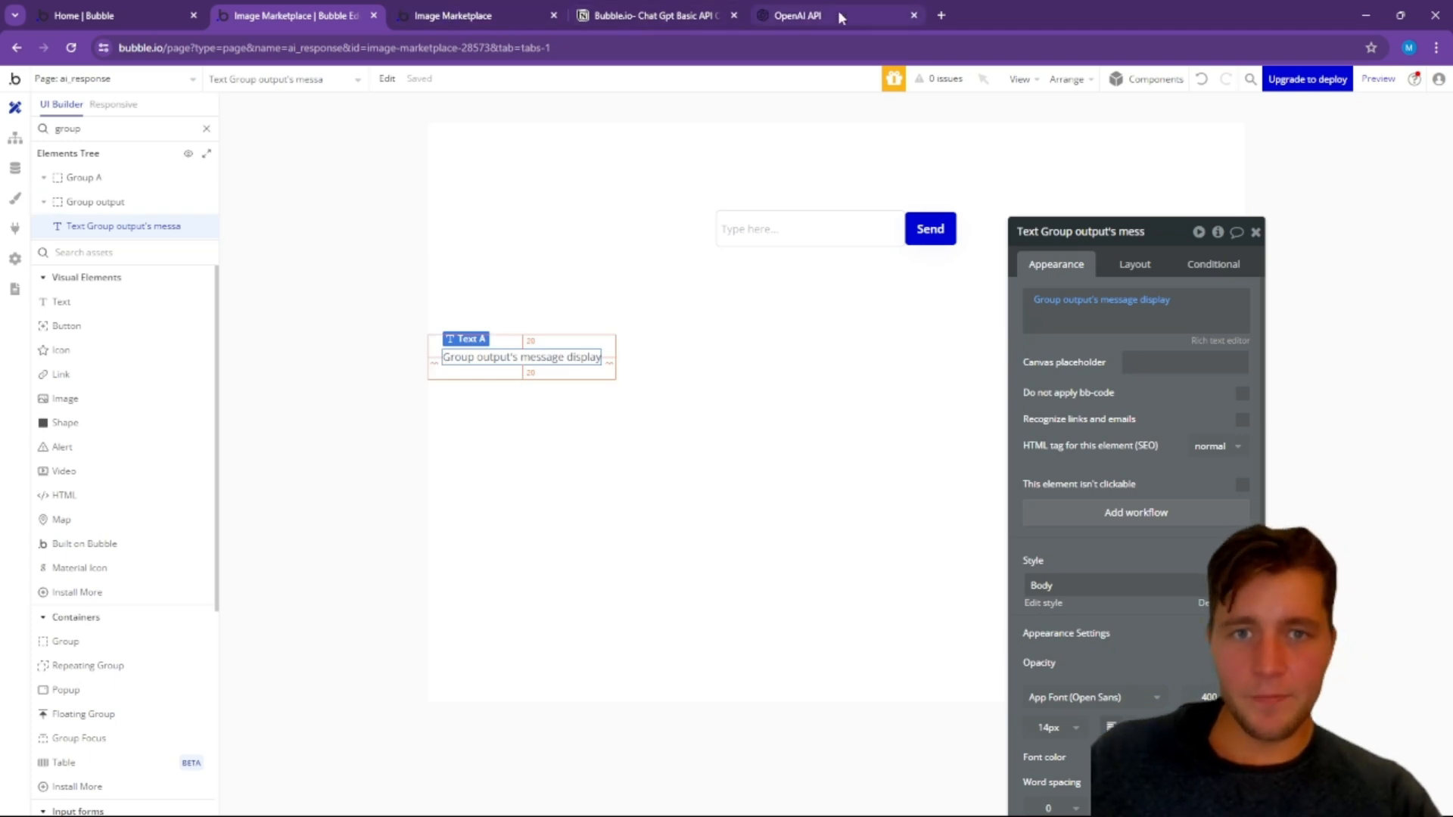
Step: Reload the ai_response preview and submit the prompt "can you tell what the average income is for south africa"
left_click(469, 16)
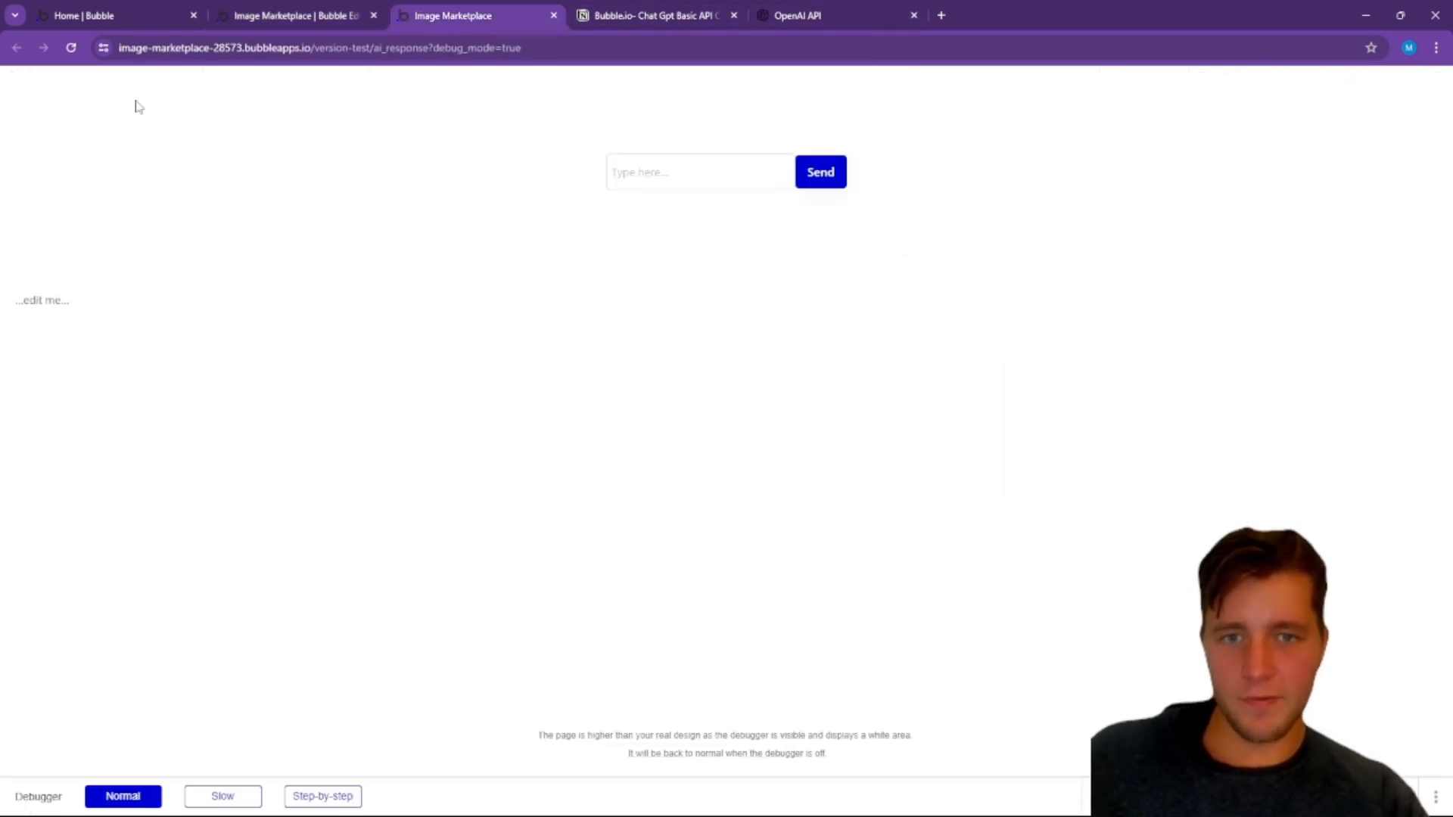
left_click(71, 47)
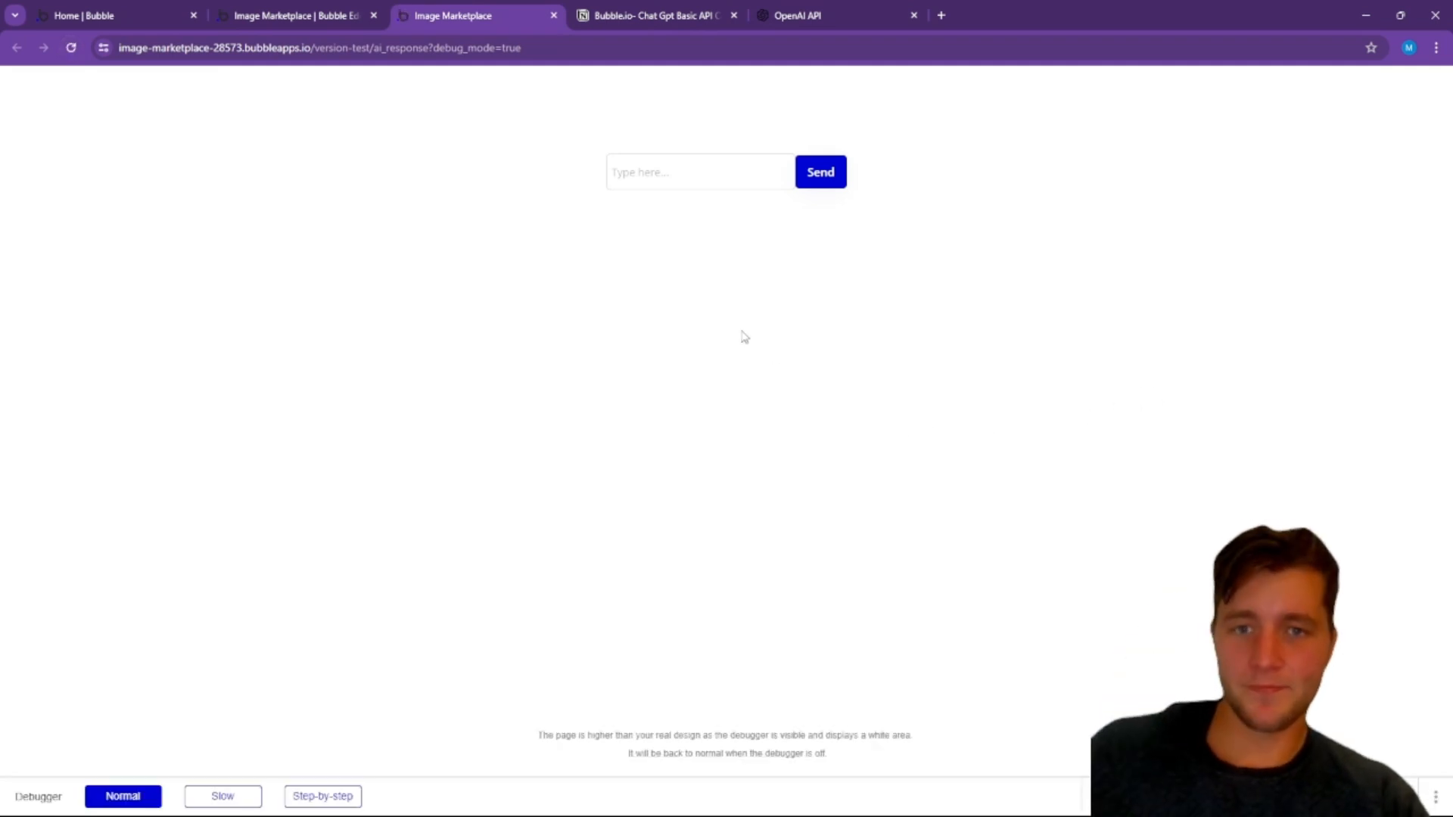
left_click(686, 177)
type("can you tell what")
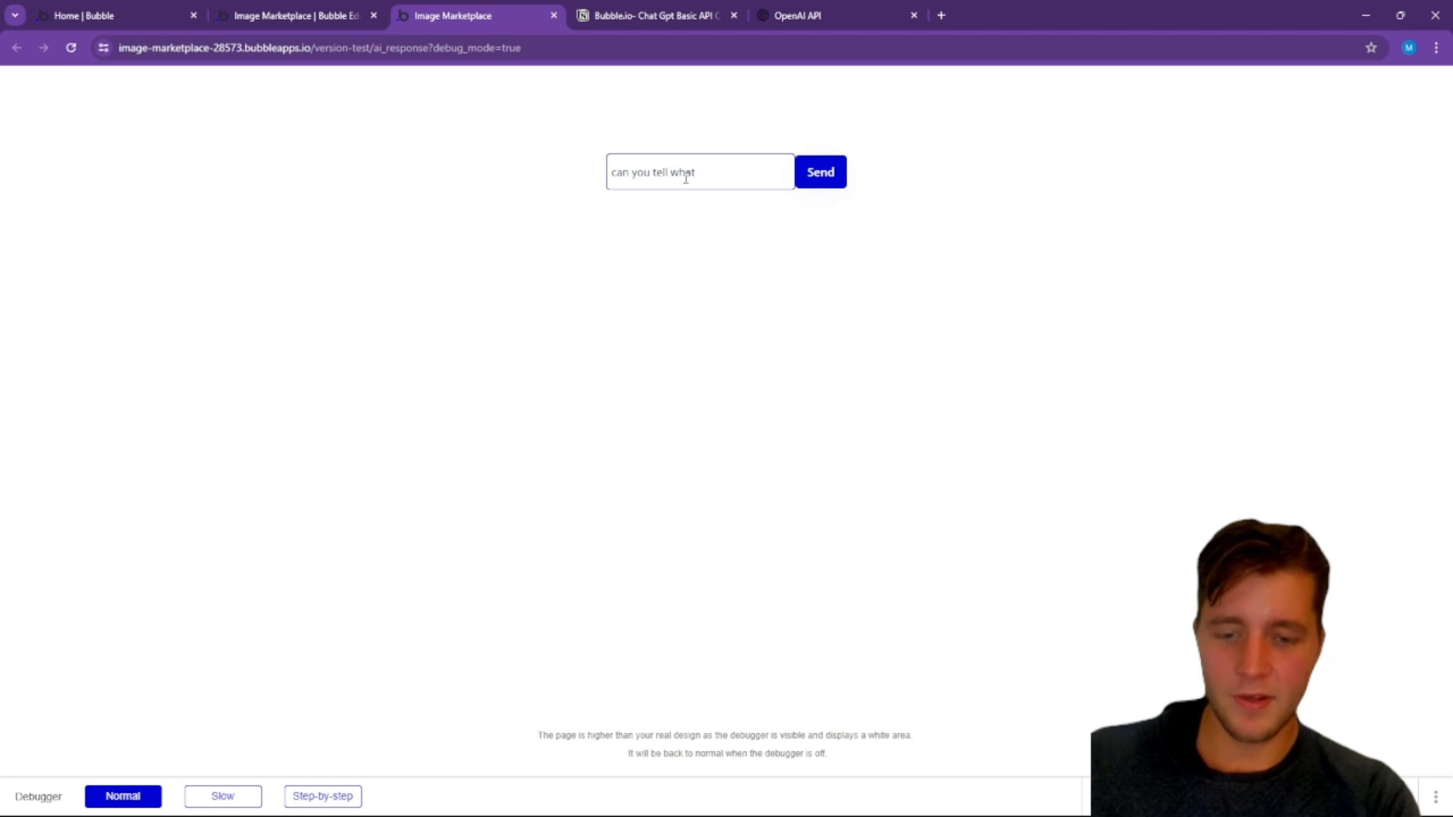
type("the average")
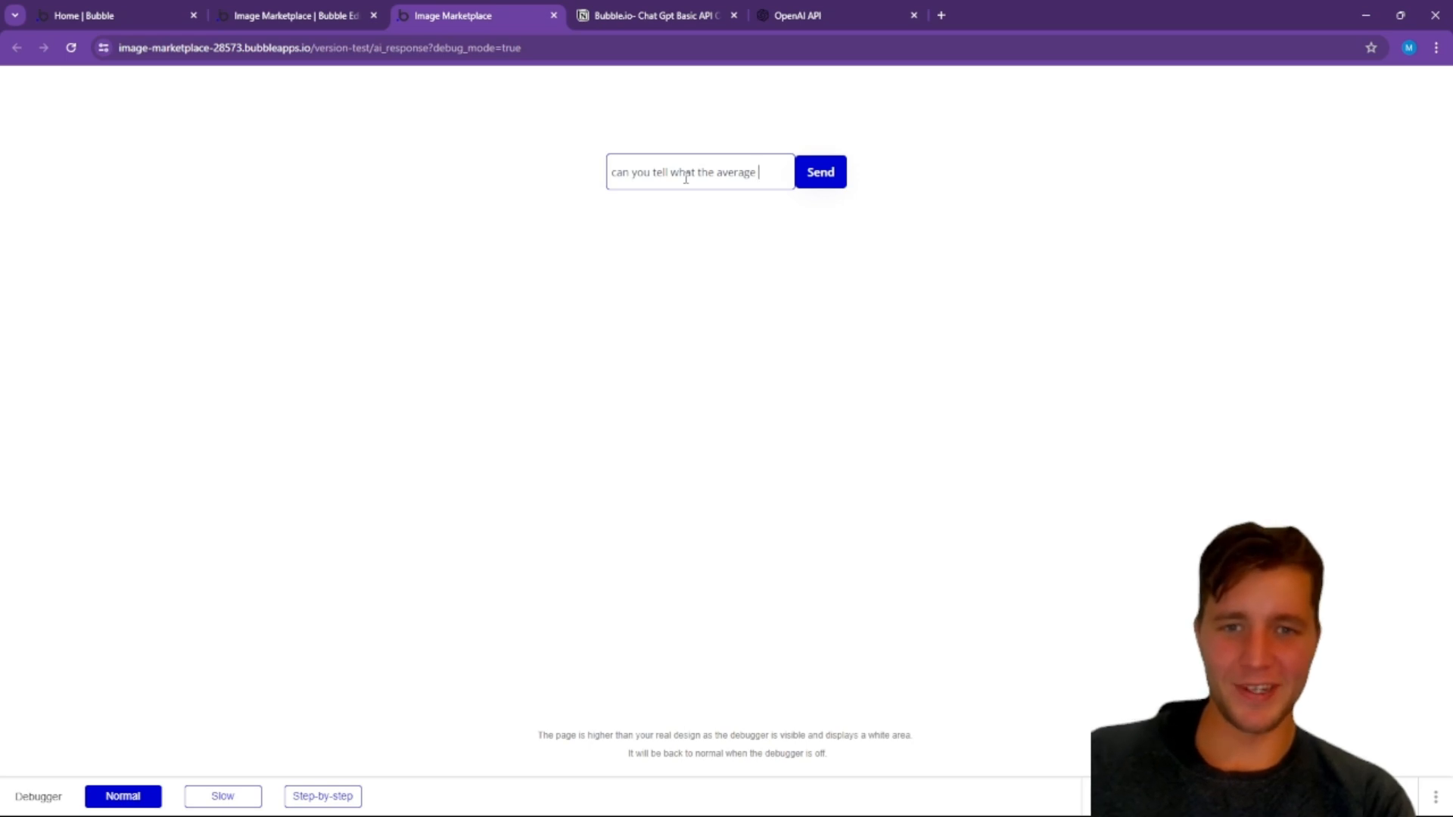
type("me")
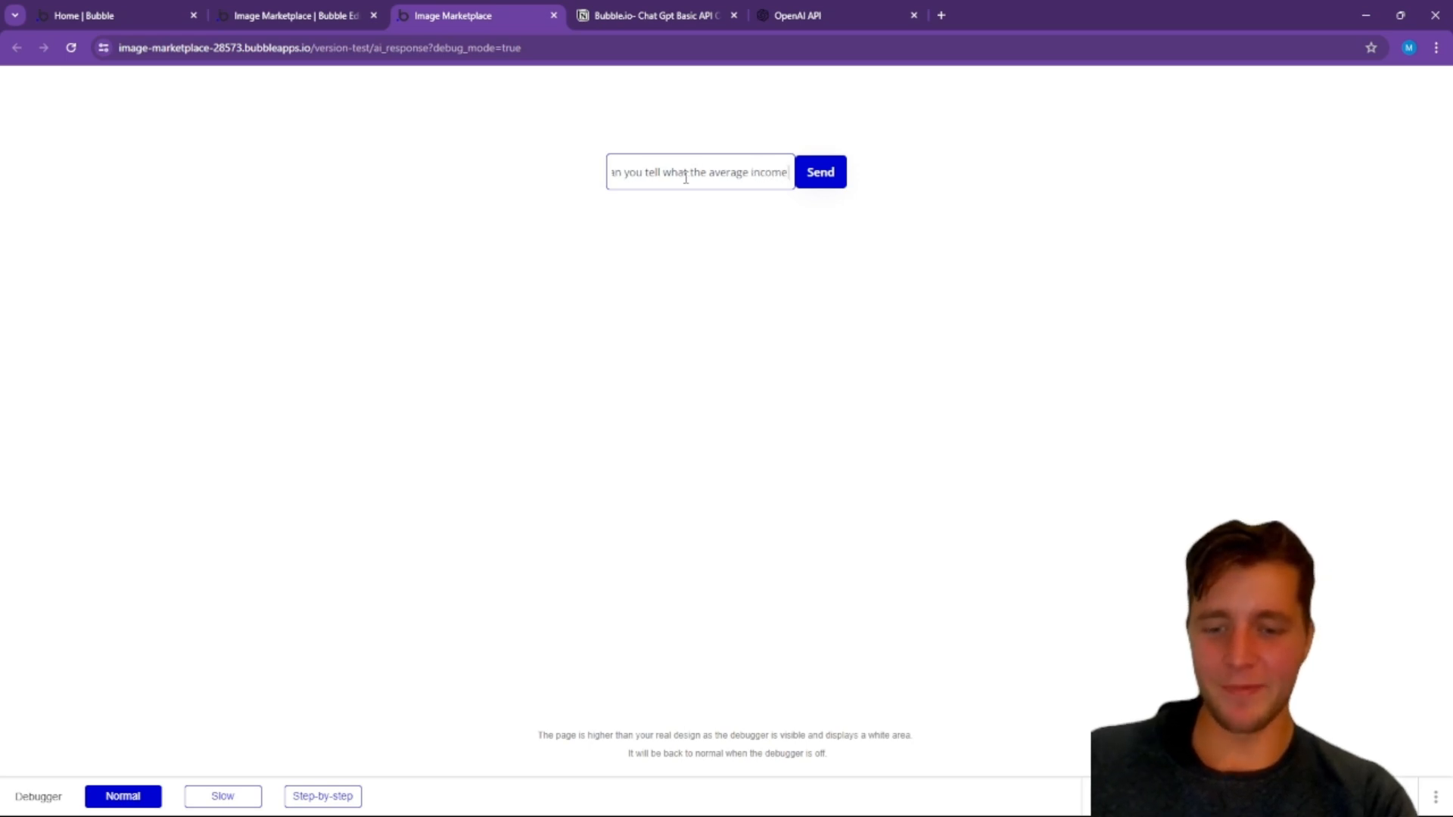
type(" is for south africa")
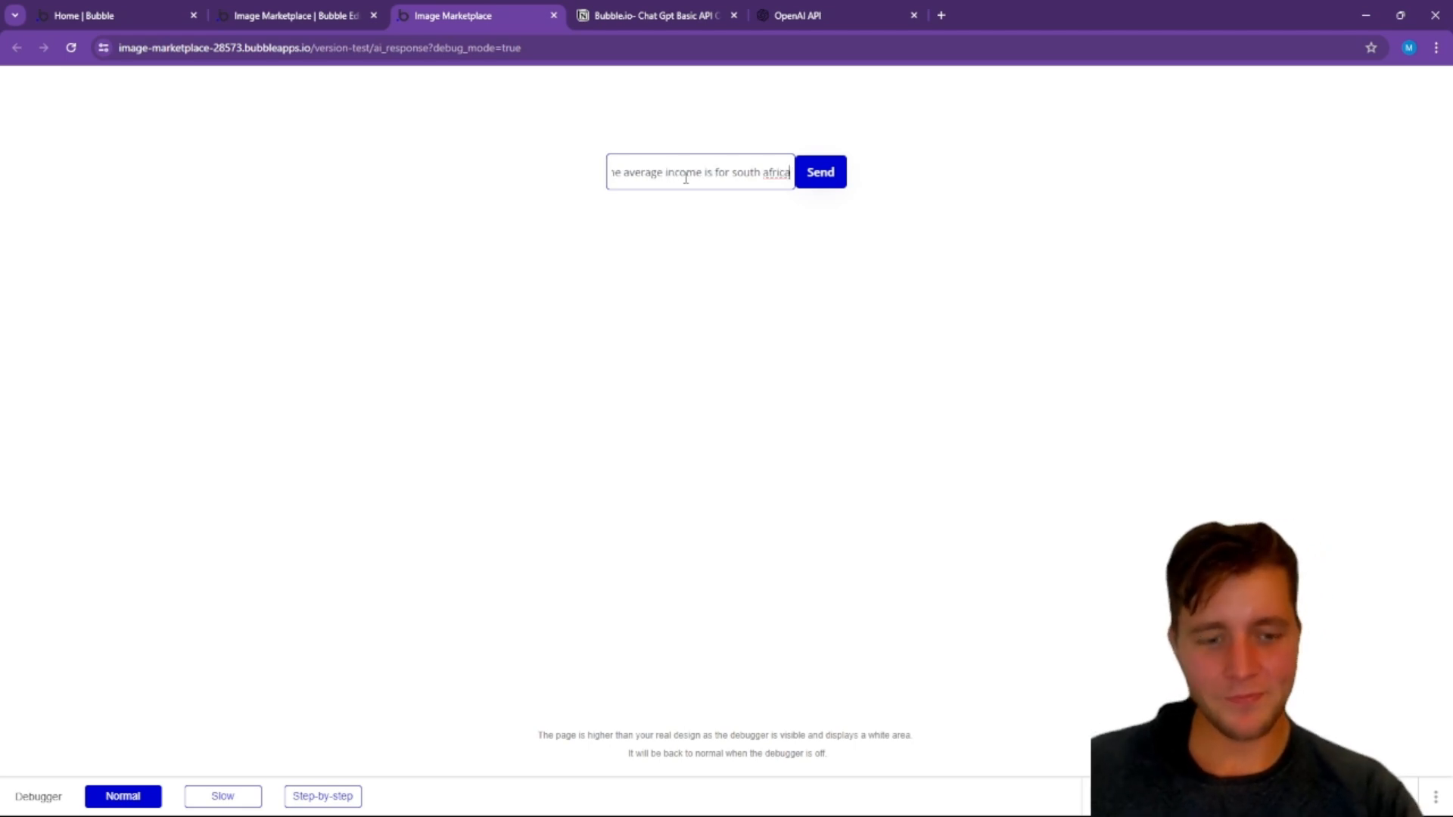
key("Return")
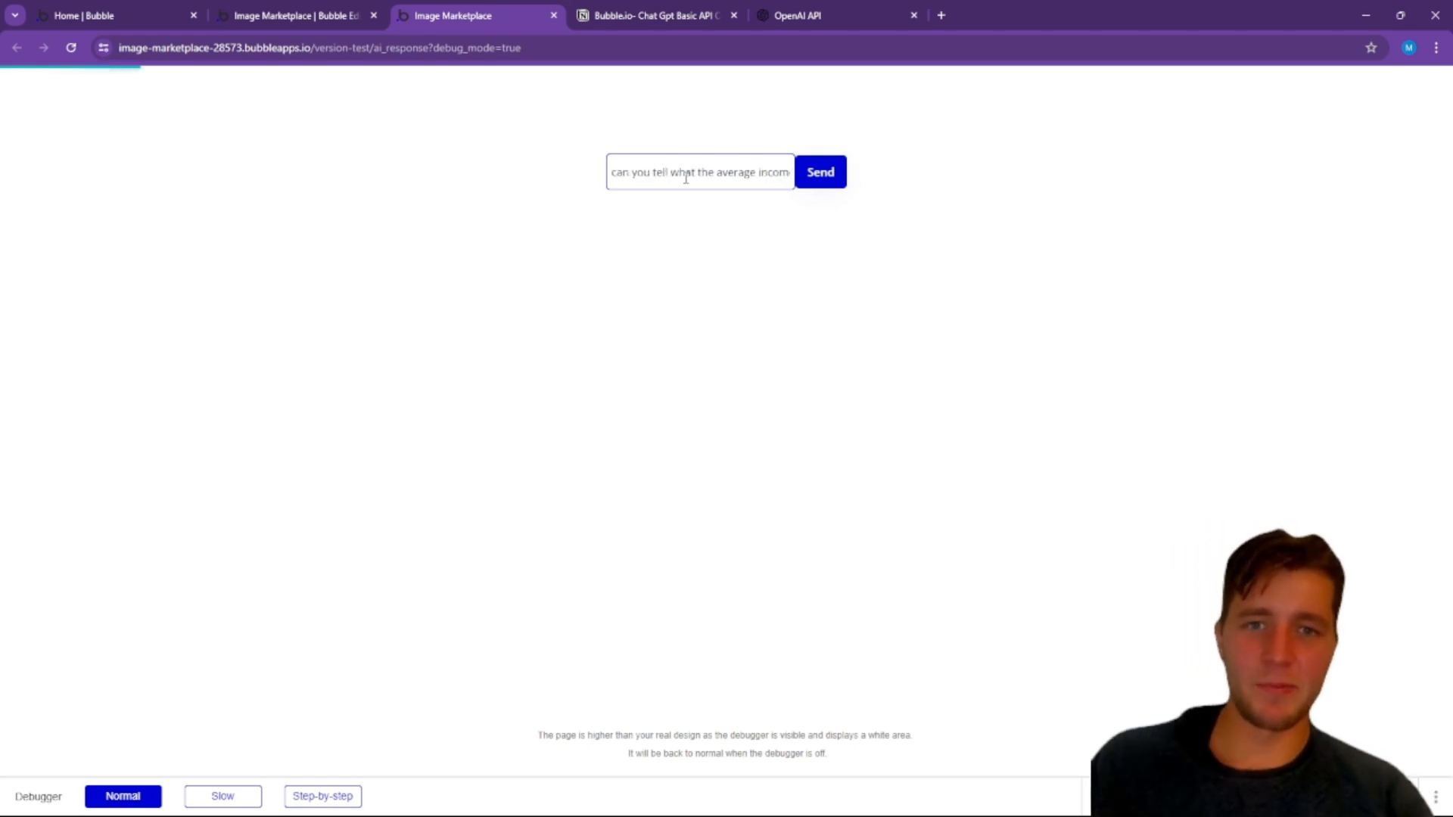